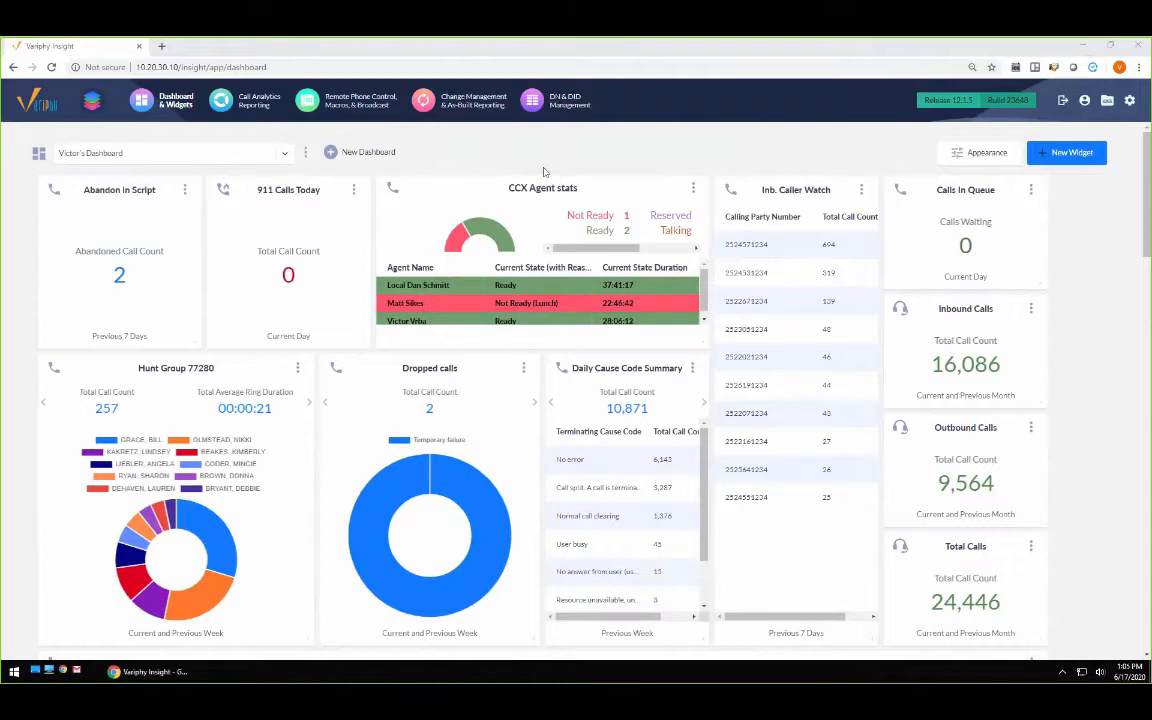
# - Open the call analytics history search and check its Original Called Party Number criterion
pyautogui.click(258, 104)
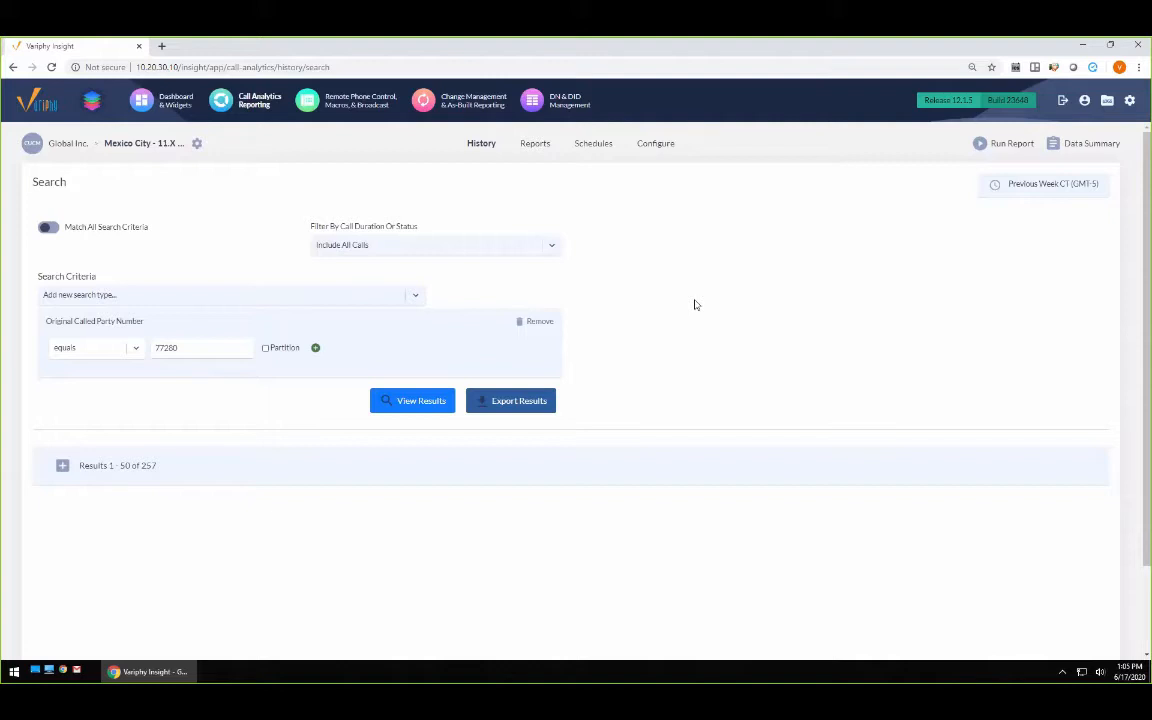
pyautogui.click(535, 143)
pyautogui.doubleClick(193, 350)
pyautogui.moveTo(150, 323); pyautogui.dragTo(45, 328)
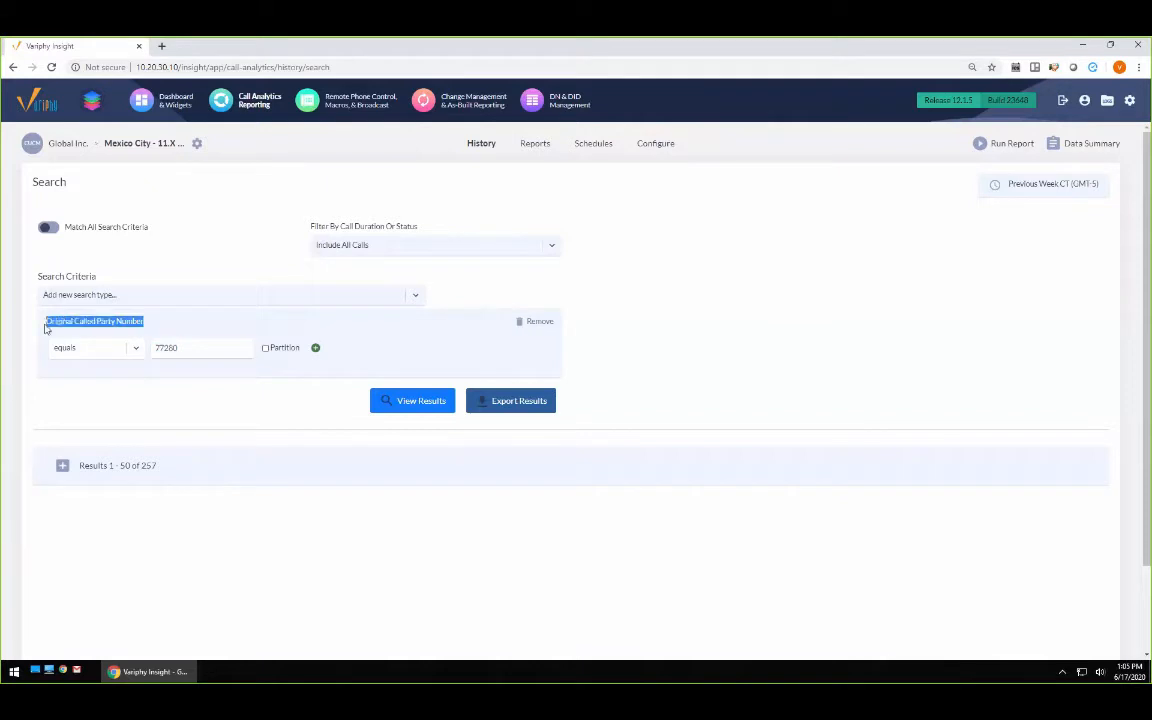
pyautogui.click(213, 297)
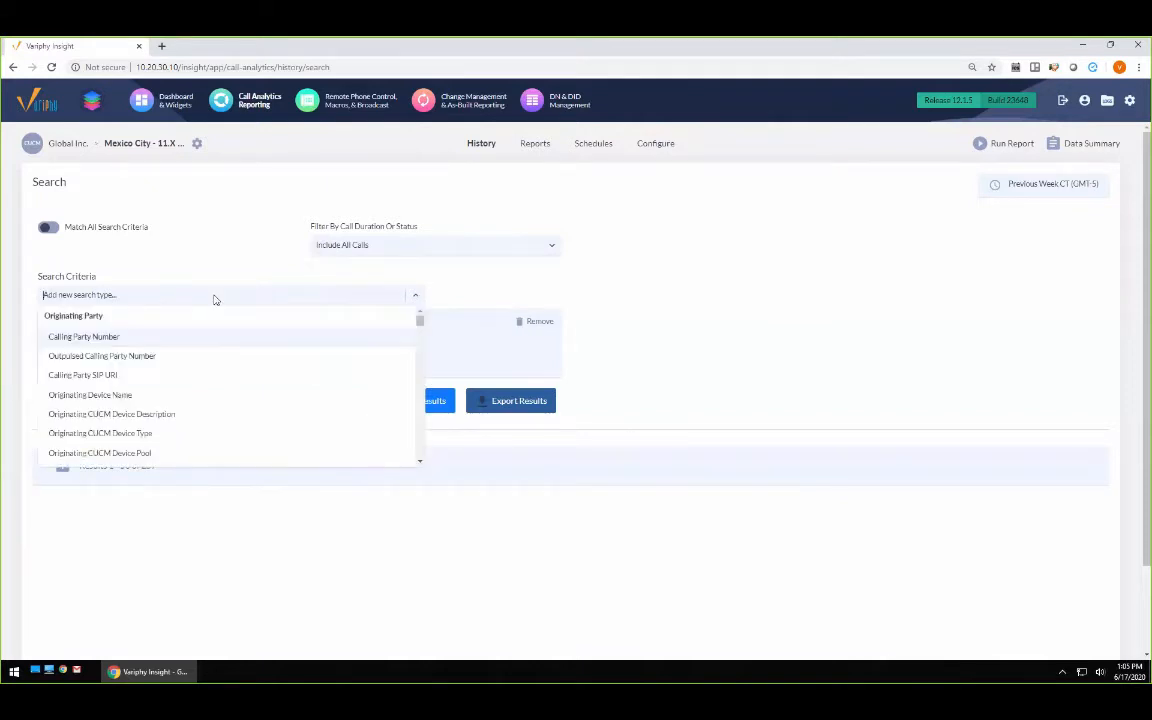
pyautogui.write('hun')
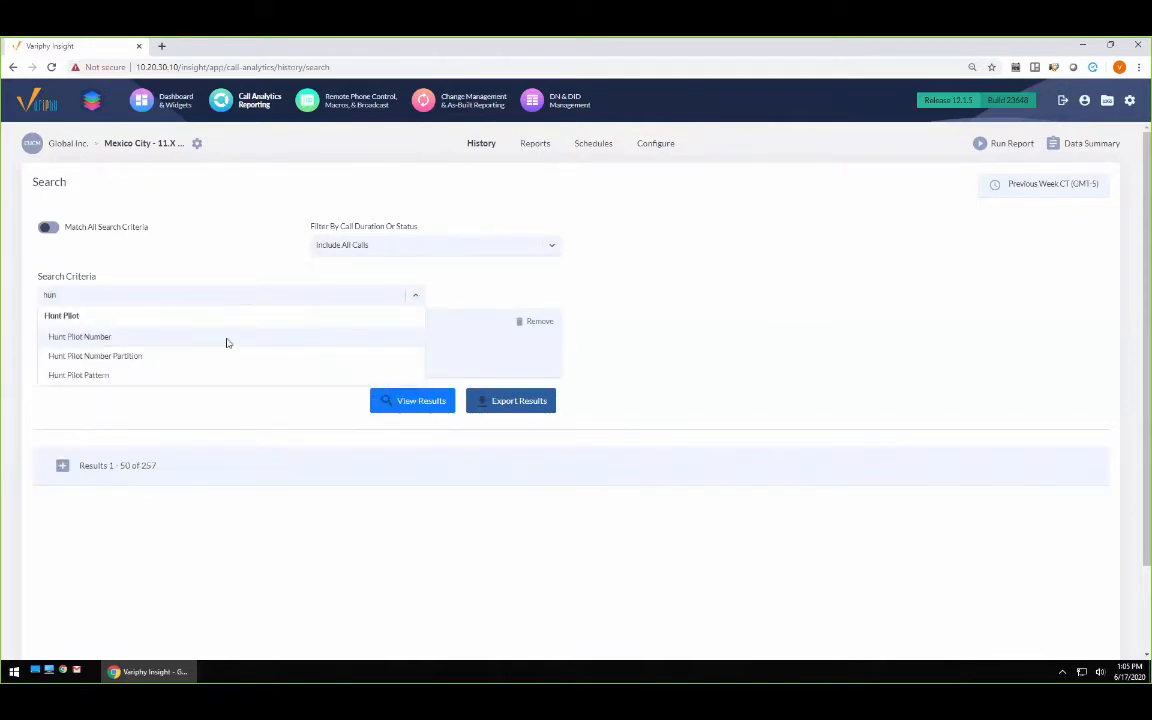
pyautogui.click(226, 338)
pyautogui.click(453, 297)
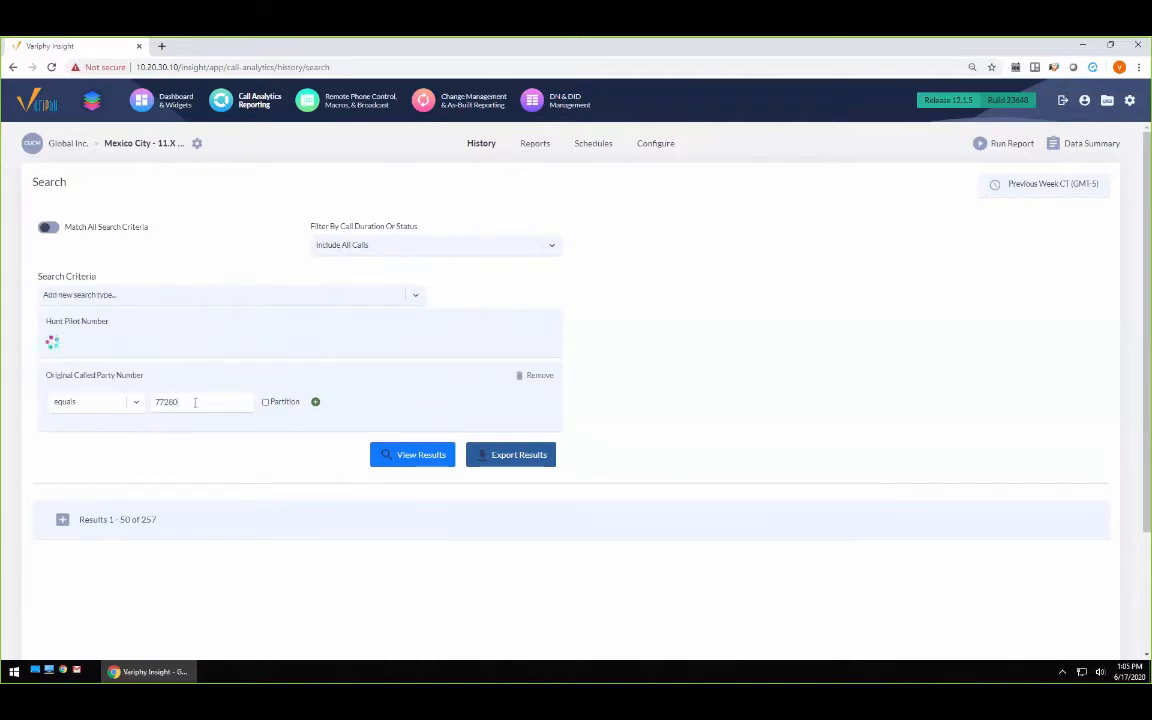
pyautogui.doubleClick(171, 402)
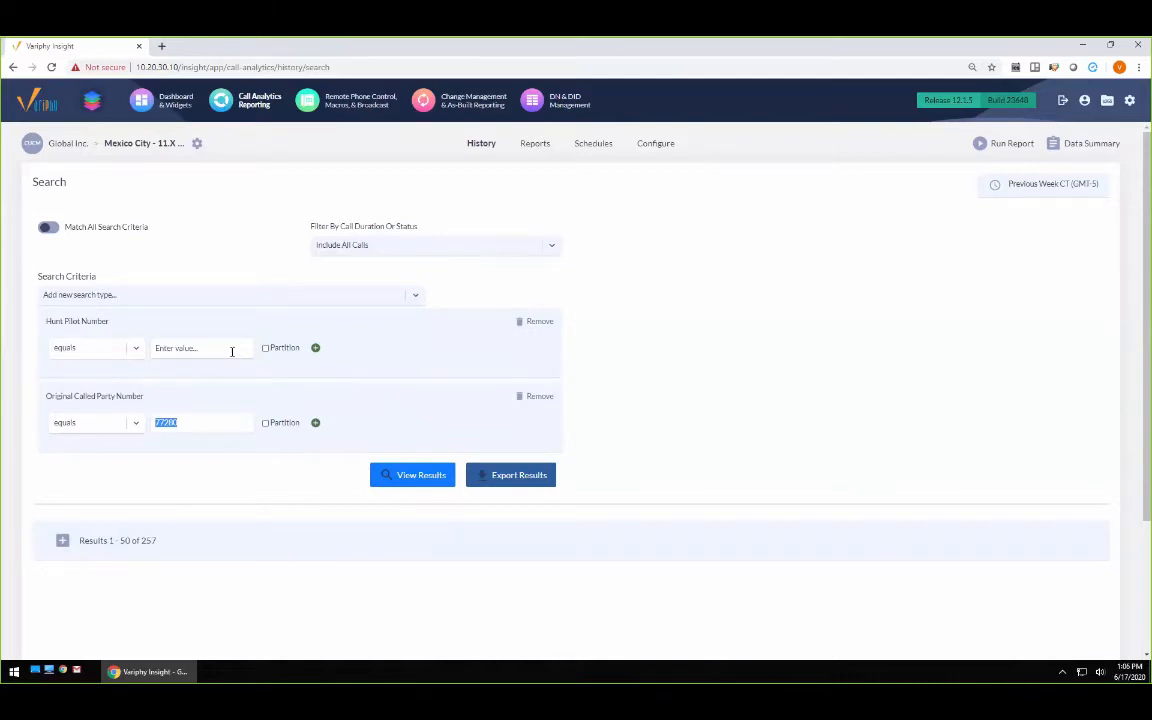
pyautogui.click(535, 321)
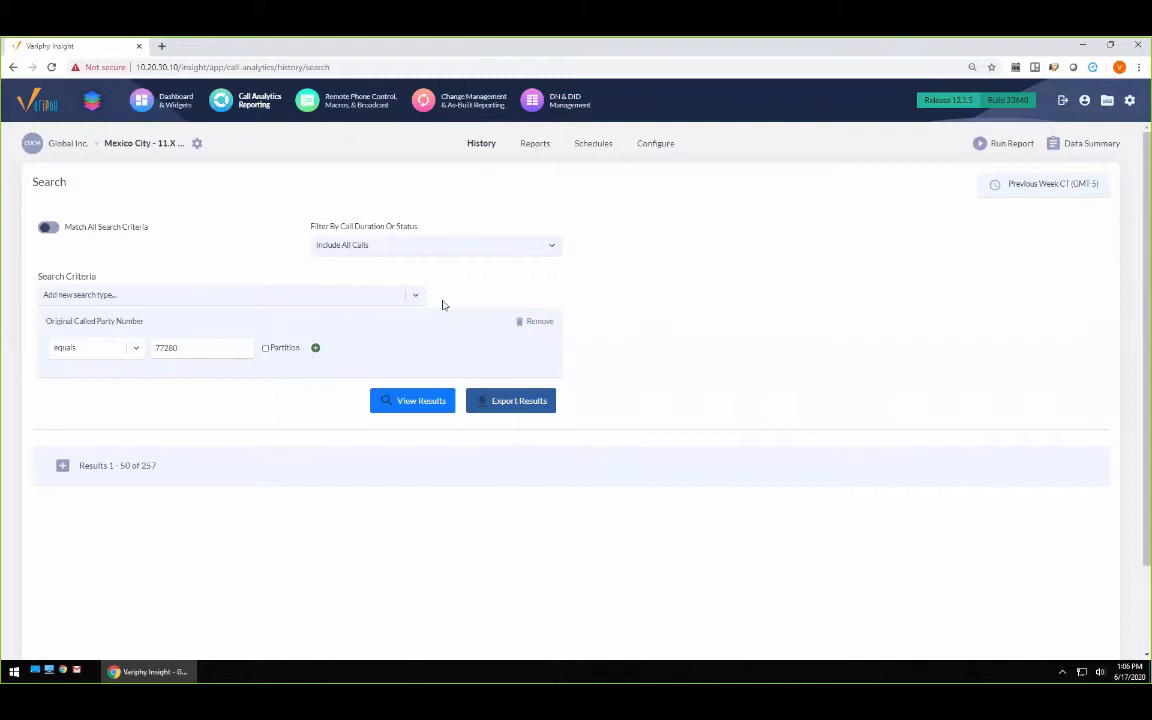
# - Review the search time window settings for the call history search
pyautogui.doubleClick(162, 350)
pyautogui.click(1040, 193)
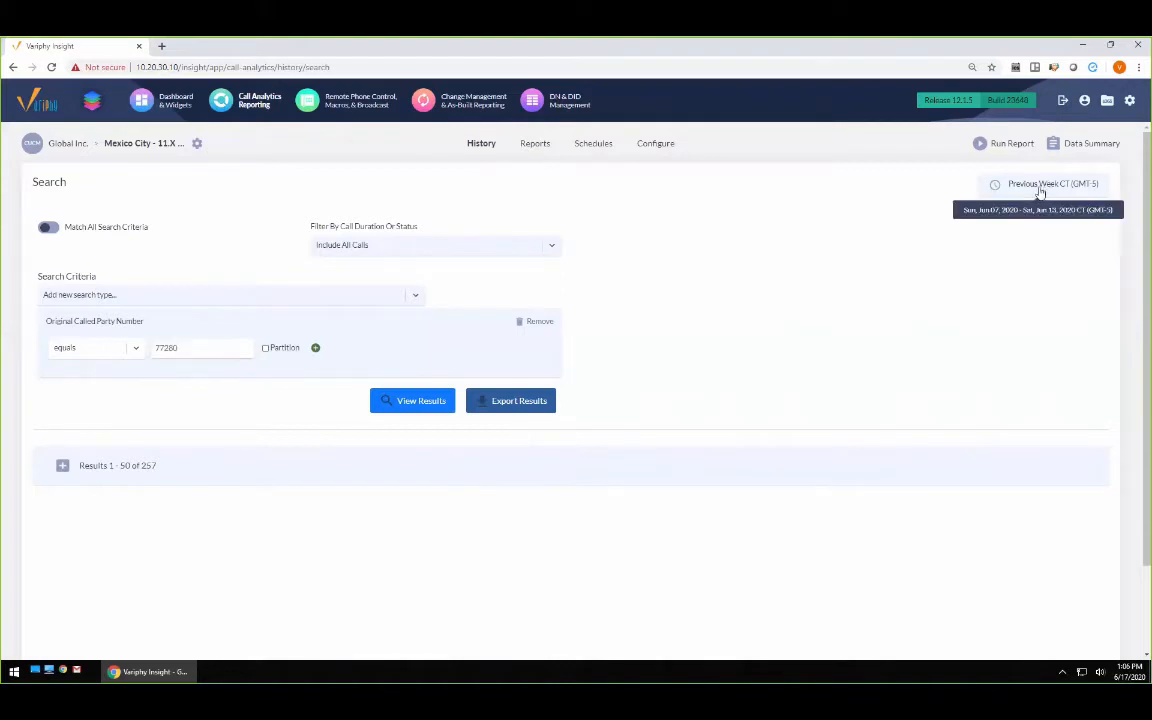
pyautogui.click(1040, 193)
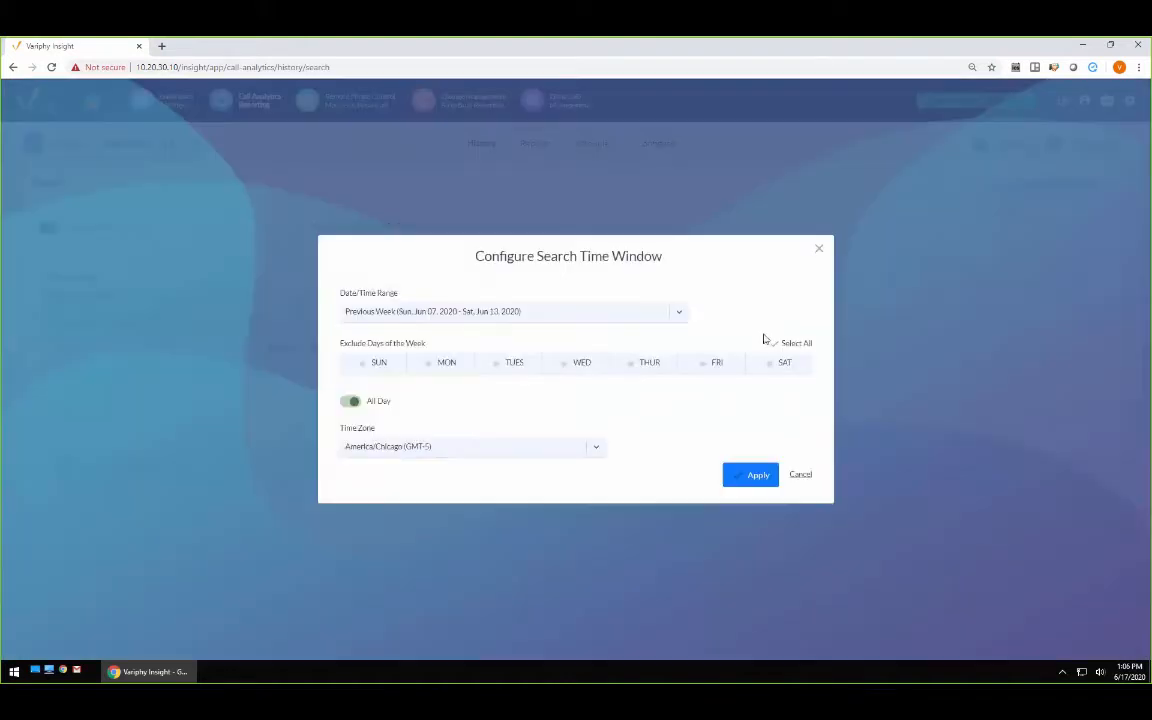
pyautogui.click(803, 477)
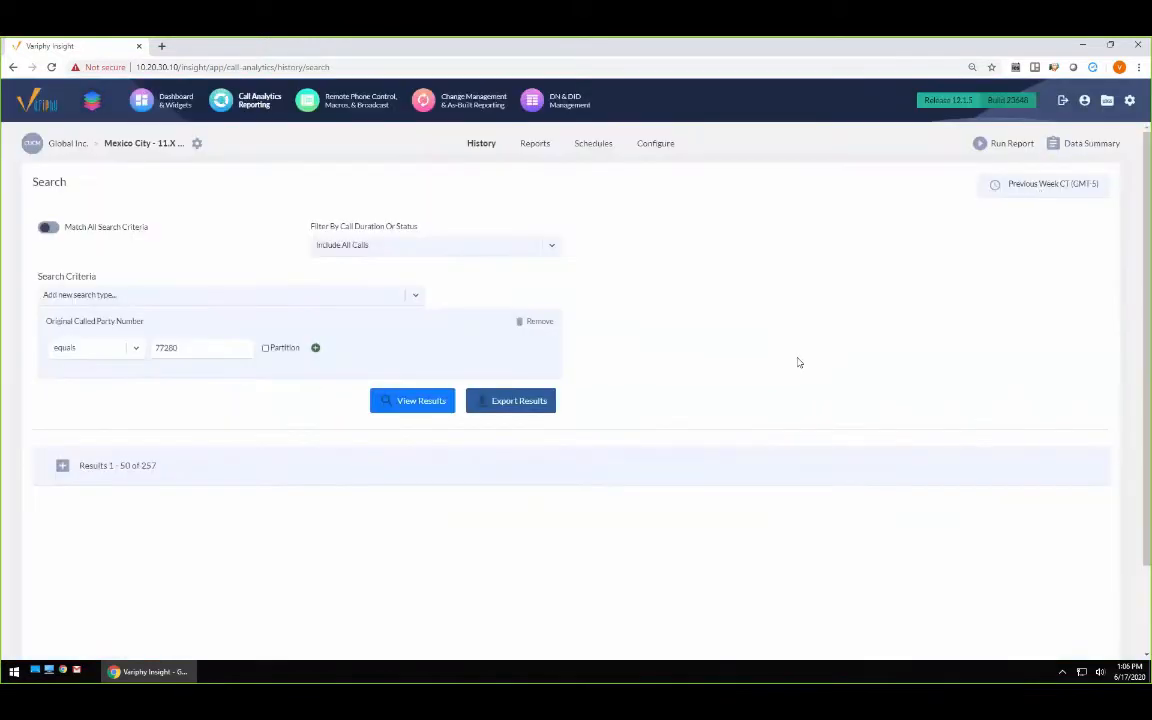
# - Run the previous week's call history search by Original Called Party Number and view the results
pyautogui.click(411, 401)
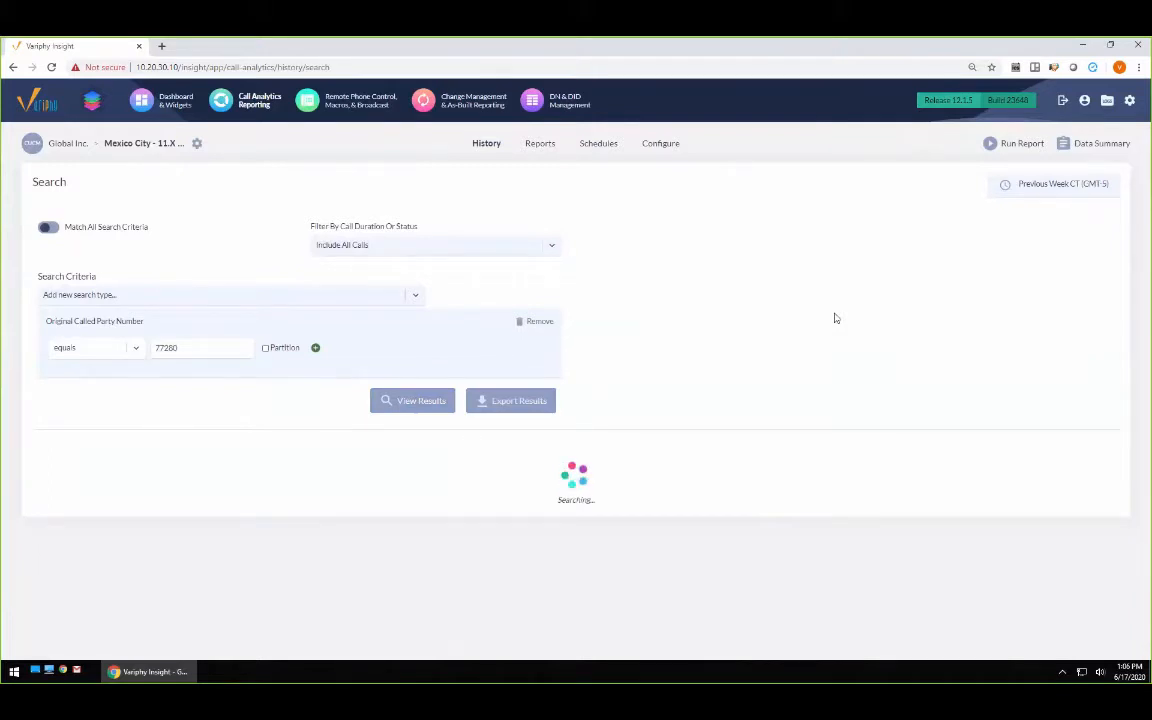
pyautogui.doubleClick(165, 348)
pyautogui.moveTo(145, 322); pyautogui.dragTo(52, 322)
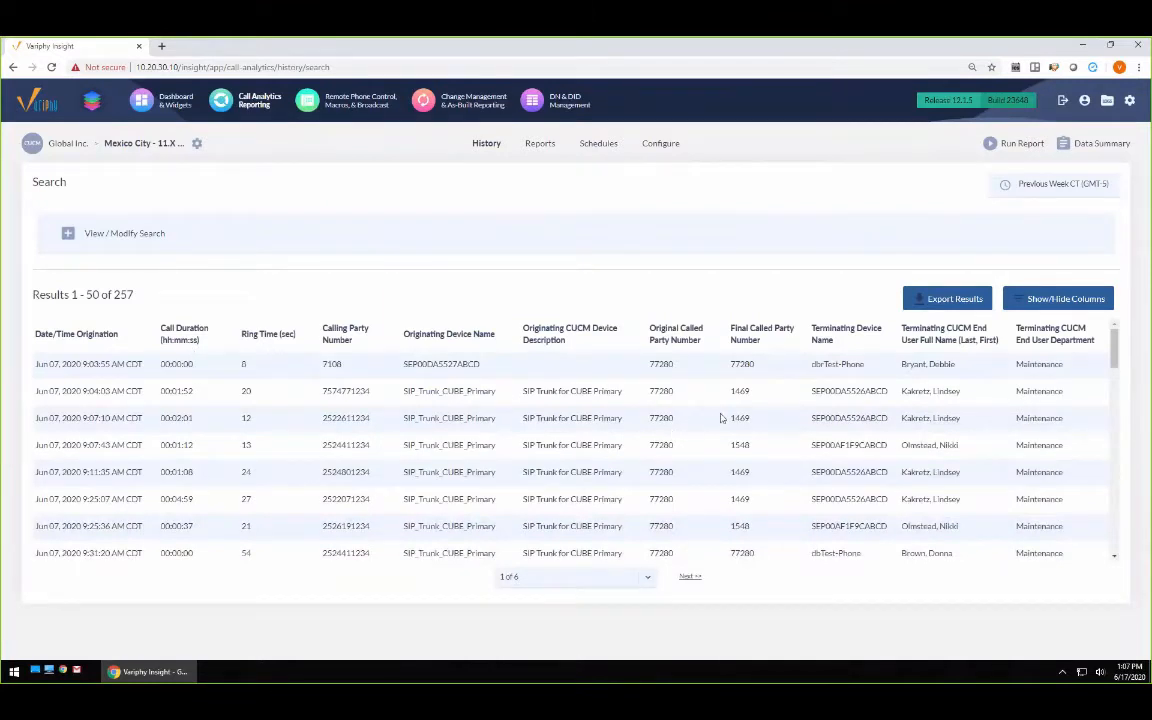
# - Set up an export of the search results, saved for future use and named "Call History Export 77280"
pyautogui.click(944, 300)
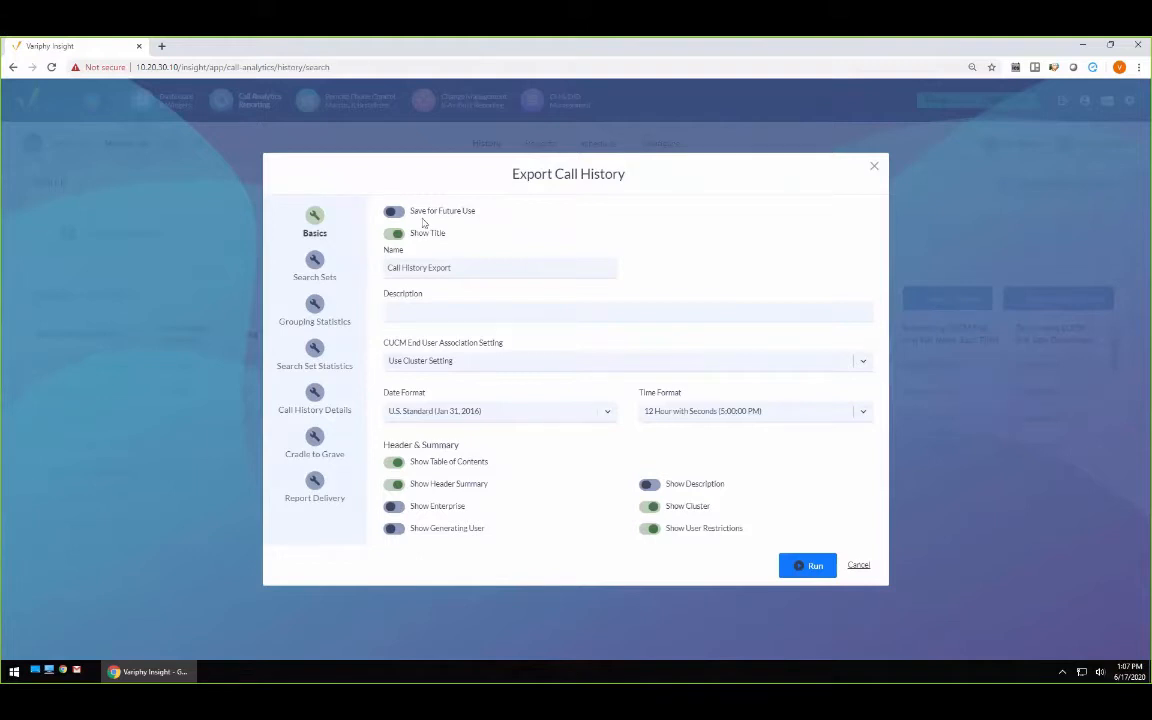
pyautogui.click(393, 211)
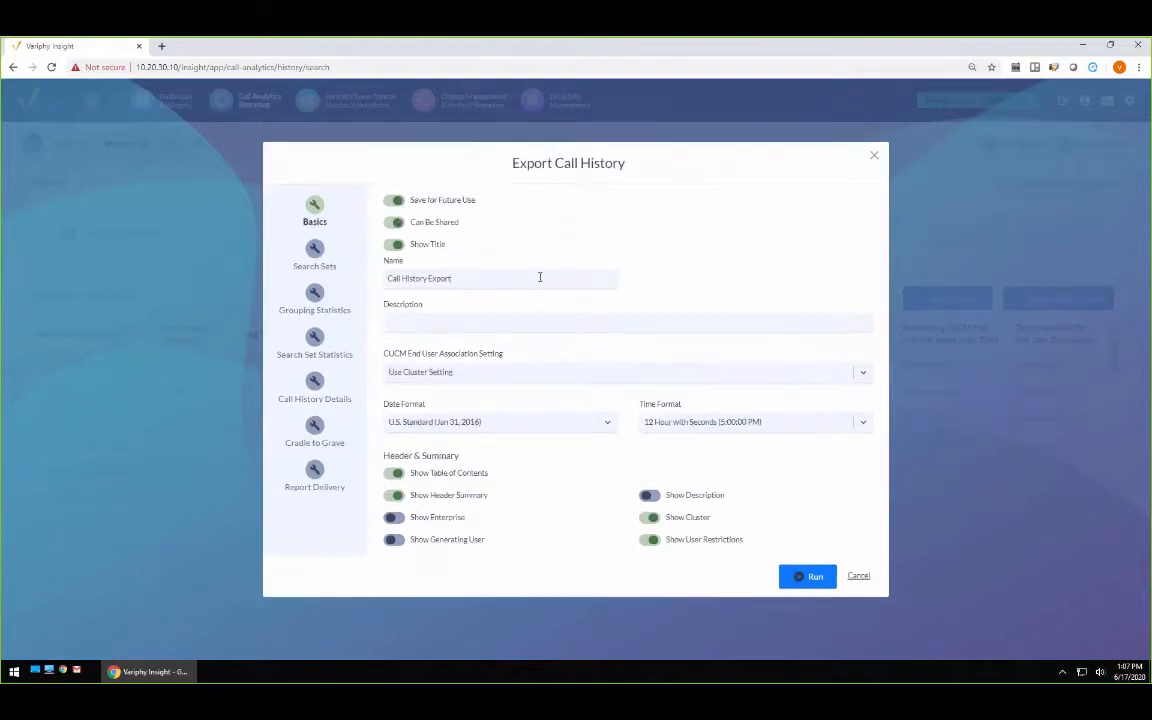
pyautogui.write('77260')
# - Run the export as a downloaded HTML file with all Cradle to Grave options enabled
pyautogui.click(313, 428)
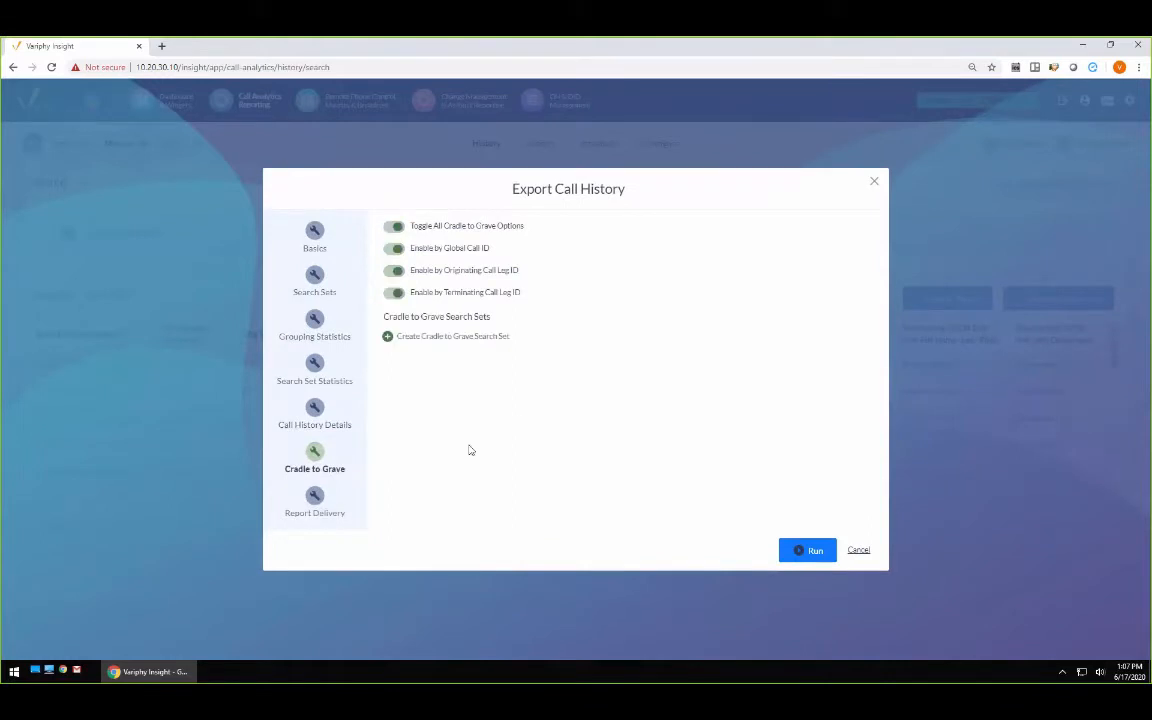
pyautogui.click(317, 500)
pyautogui.click(556, 246)
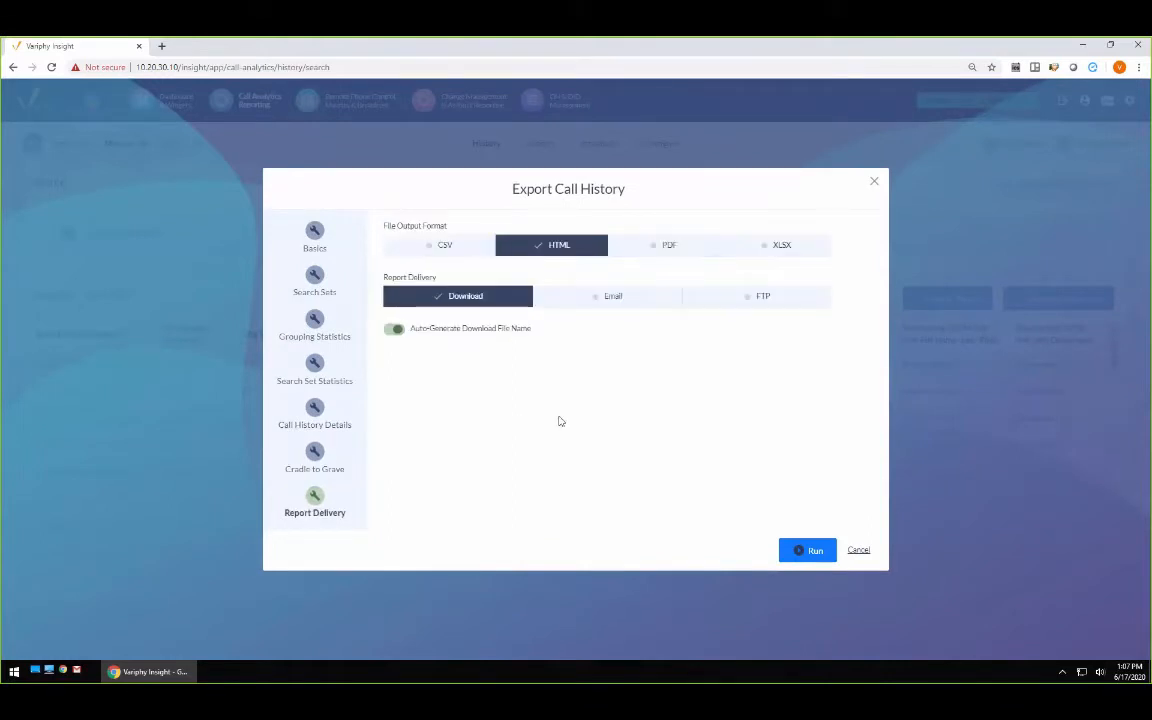
pyautogui.click(810, 550)
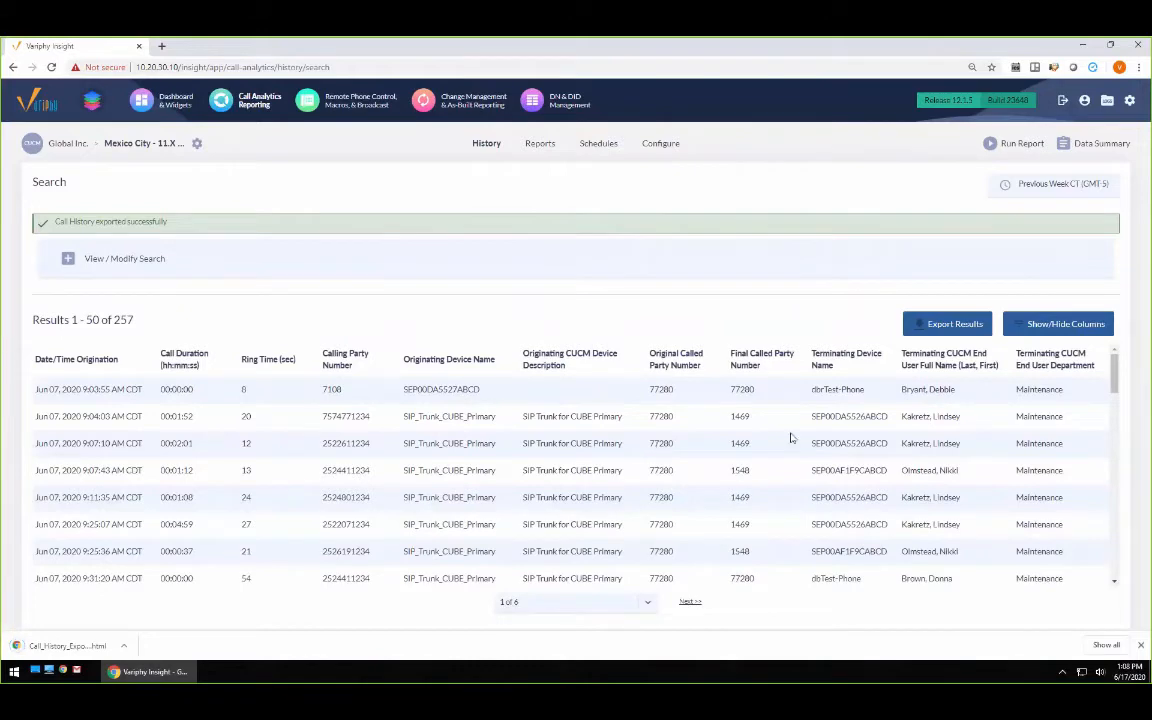
# - Open the downloaded Call_History_Export_77280.html report and examine its search criteria, total call count and original called numbers
pyautogui.click(83, 636)
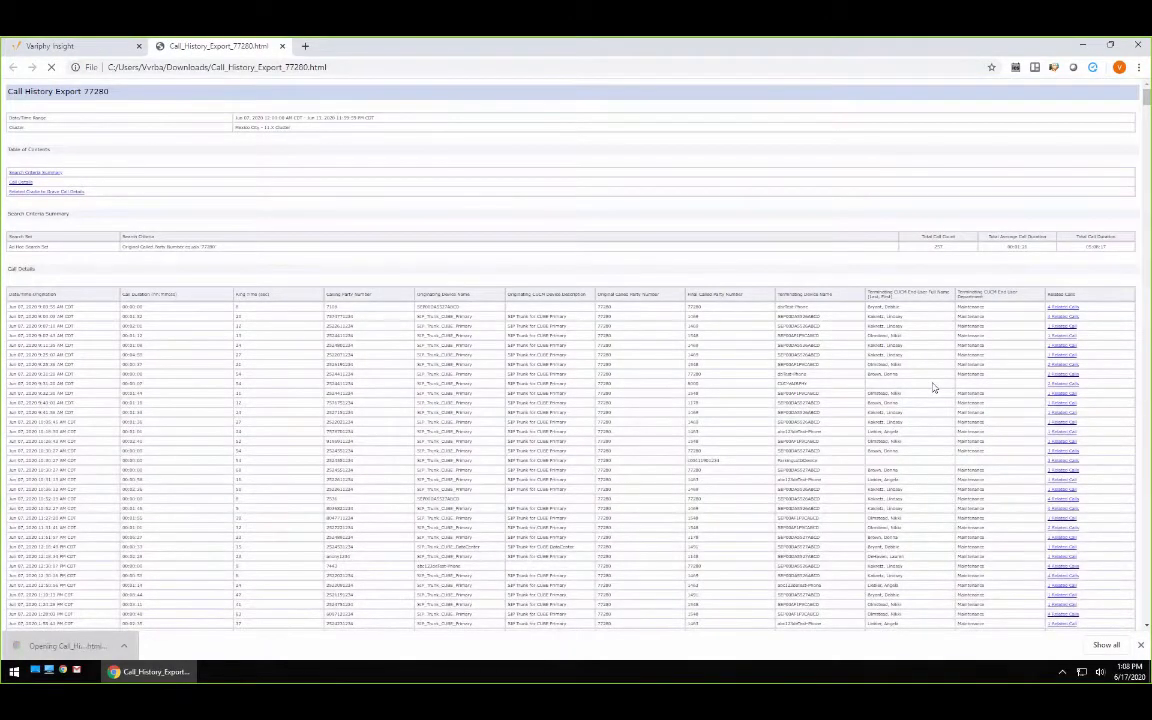
pyautogui.hotkey('ctrl', '+')
pyautogui.hotkey('ctrl', '+')
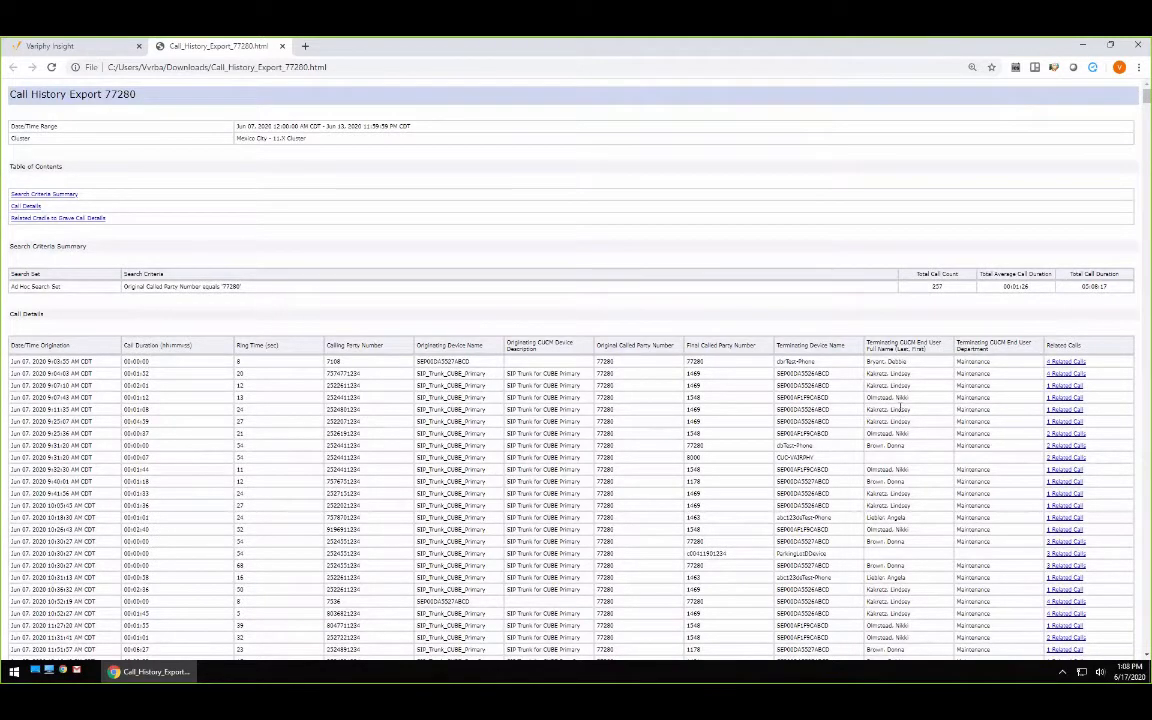
pyautogui.doubleClick(228, 286)
pyautogui.doubleClick(937, 287)
pyautogui.doubleClick(605, 373)
pyautogui.moveTo(212, 287); pyautogui.dragTo(242, 290)
# - Open the first call's related calls and examine the final called numbers and terminating devices in Cradle to Grave sequences 91 and 92
pyautogui.click(1066, 362)
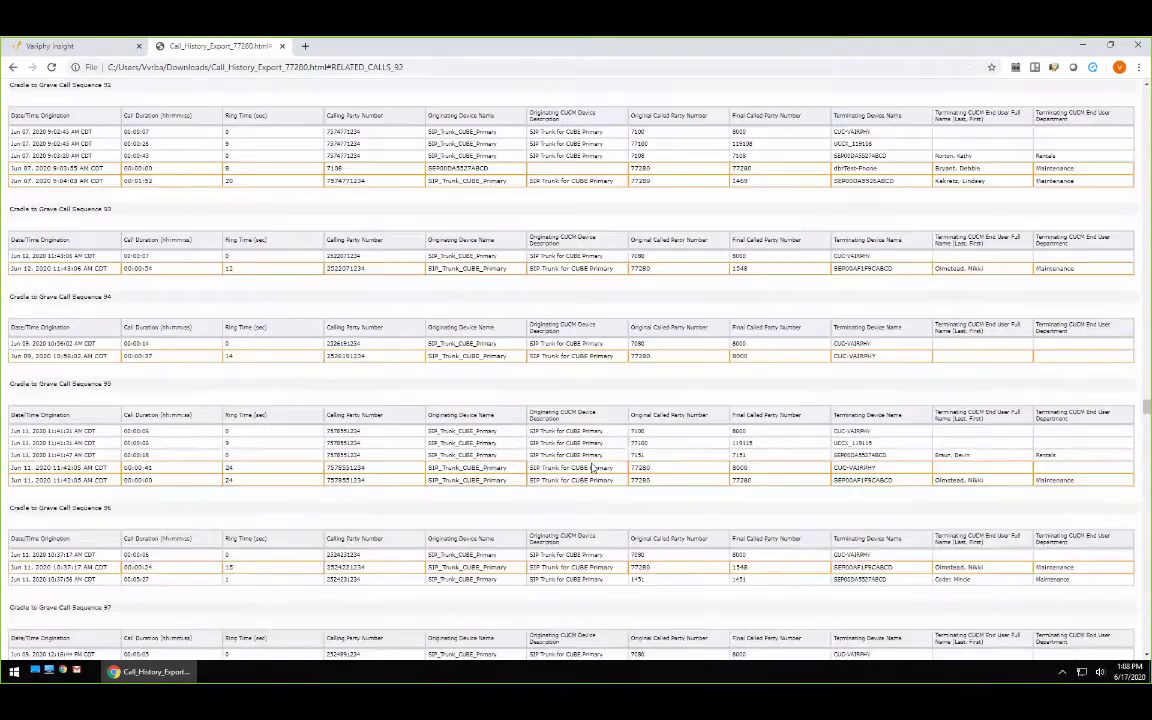
pyautogui.scroll(3, 709, 362)
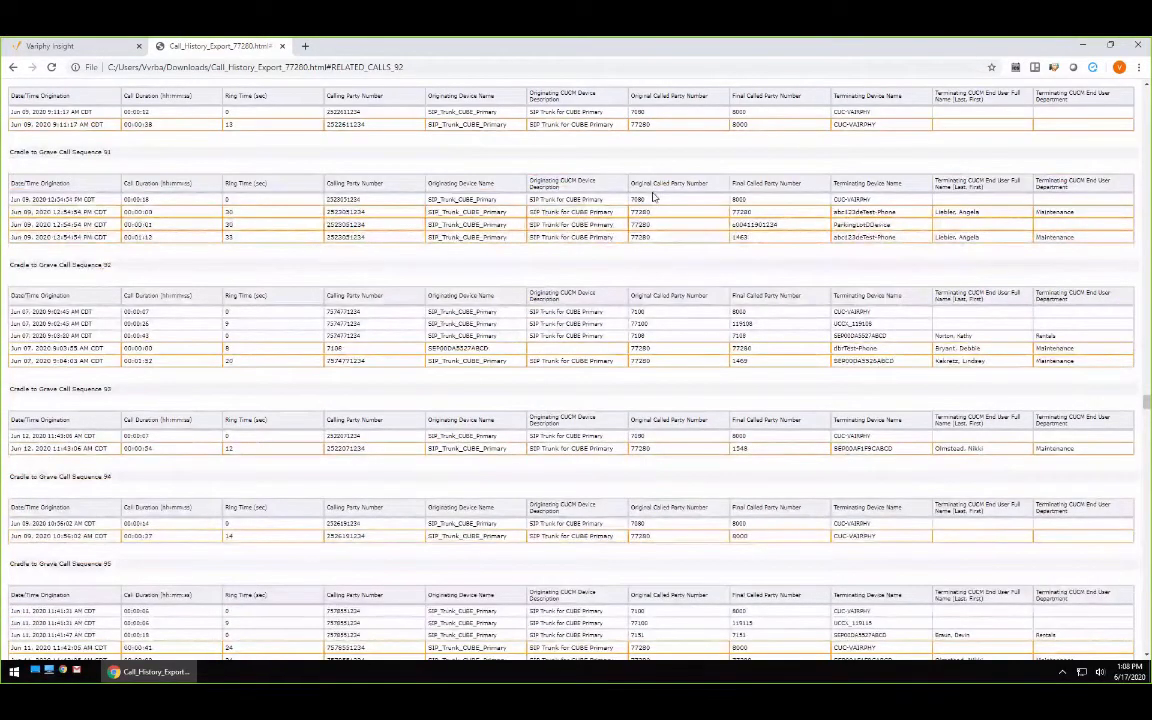
pyautogui.scroll(2, 693, 235)
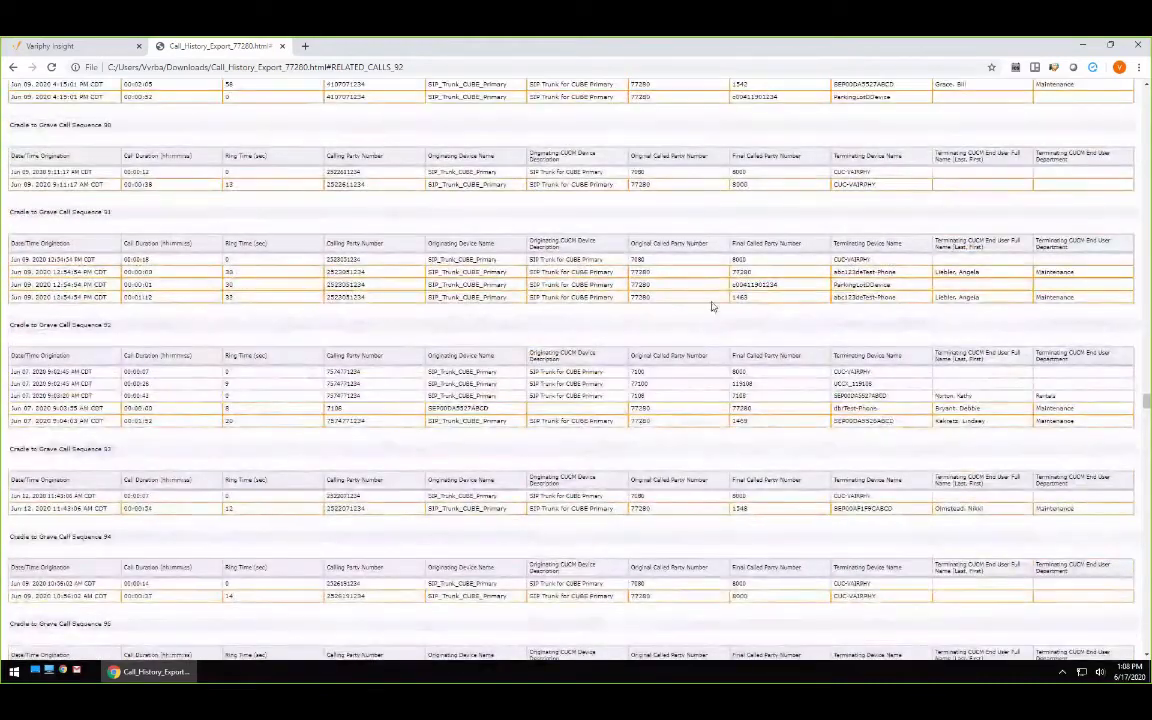
pyautogui.scroll(-1, 712, 307)
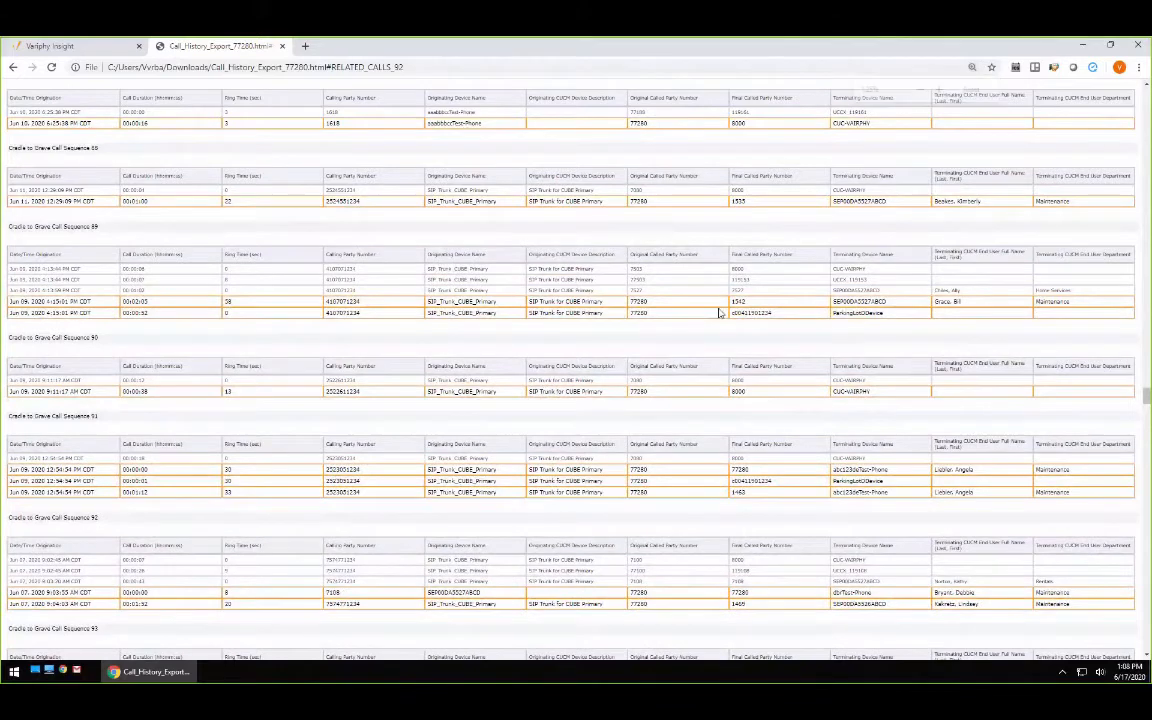
pyautogui.scroll(1, 718, 313)
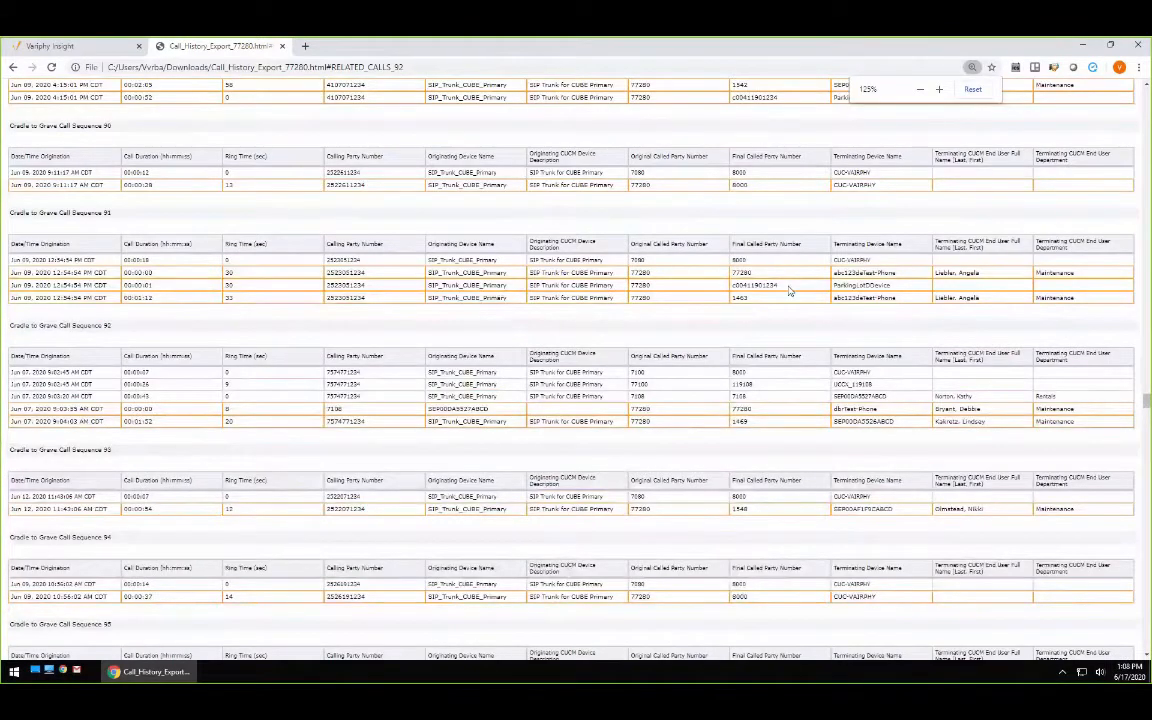
pyautogui.doubleClick(765, 285)
pyautogui.scroll(-1, 745, 387)
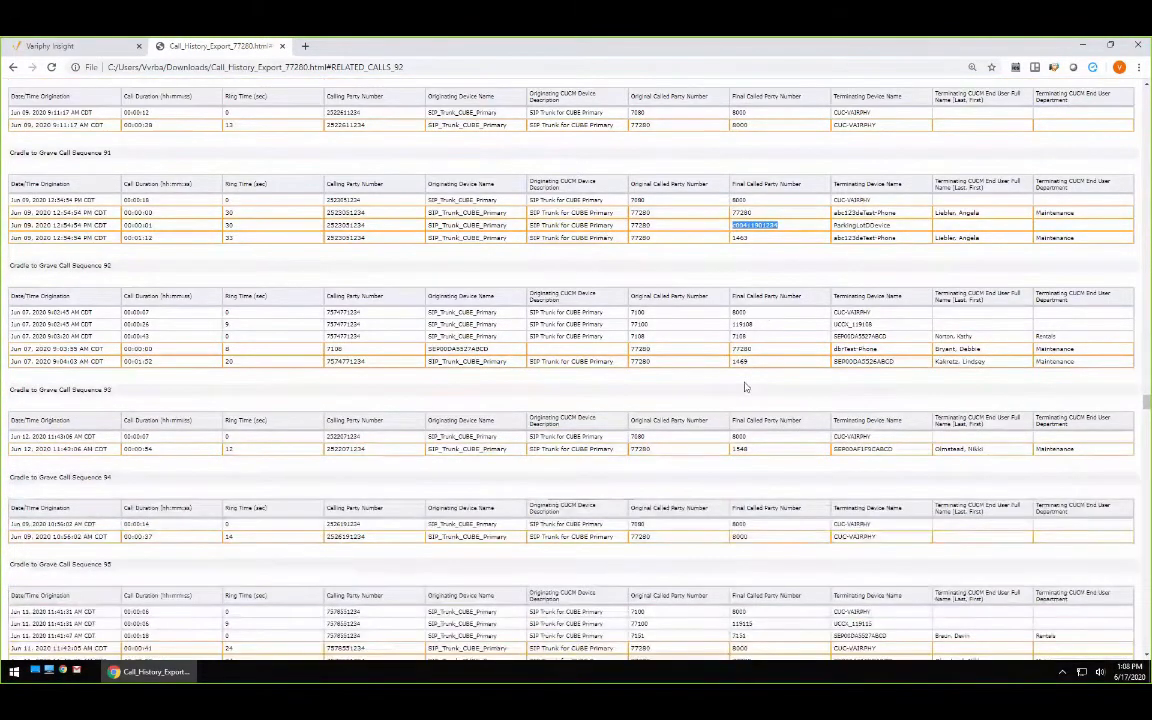
pyautogui.doubleClick(740, 361)
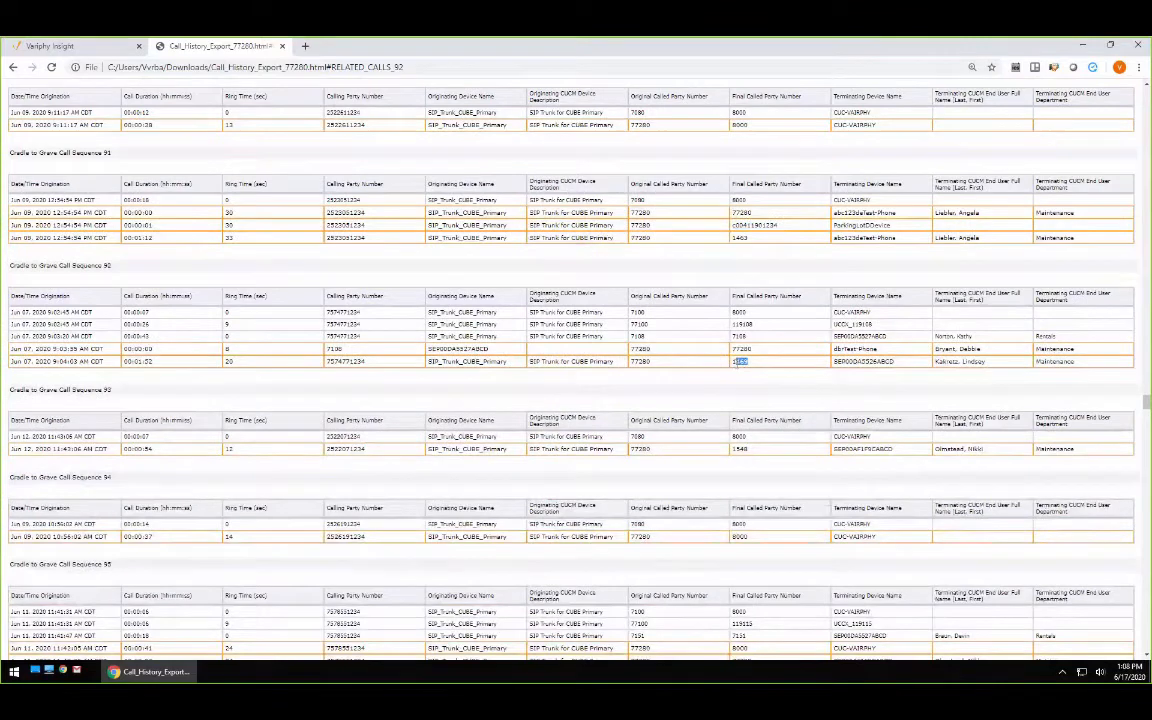
pyautogui.doubleClick(852, 325)
pyautogui.scroll(1, 820, 330)
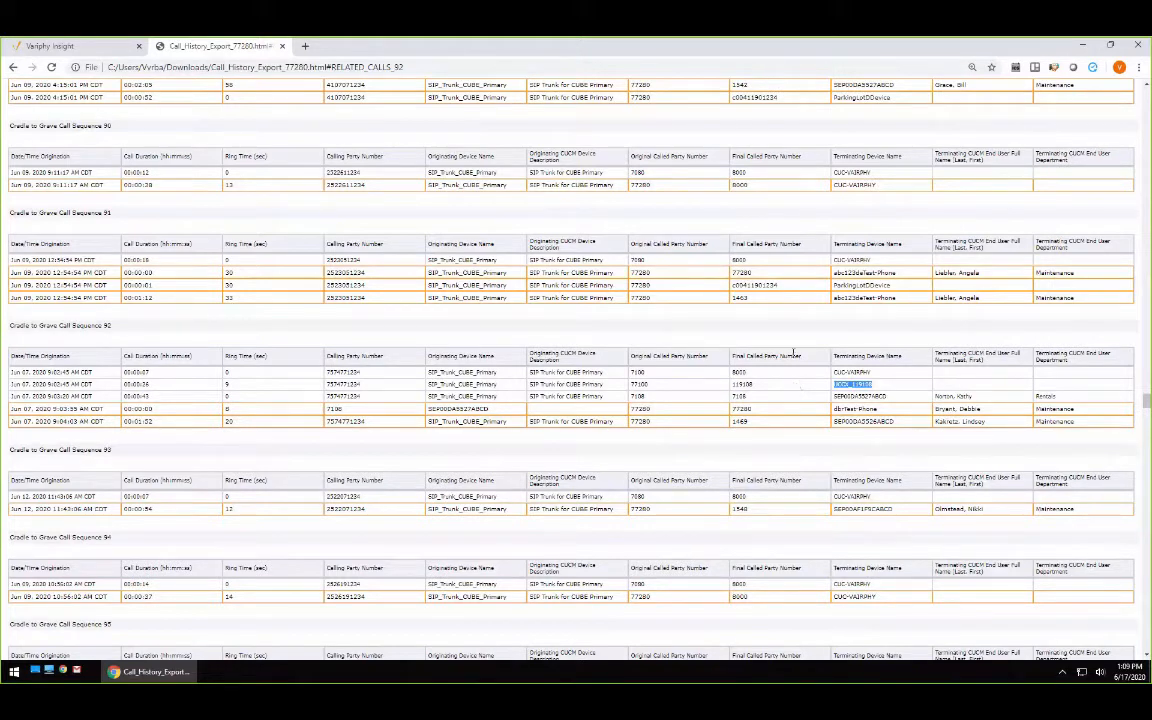
pyautogui.doubleClick(755, 285)
pyautogui.doubleClick(858, 285)
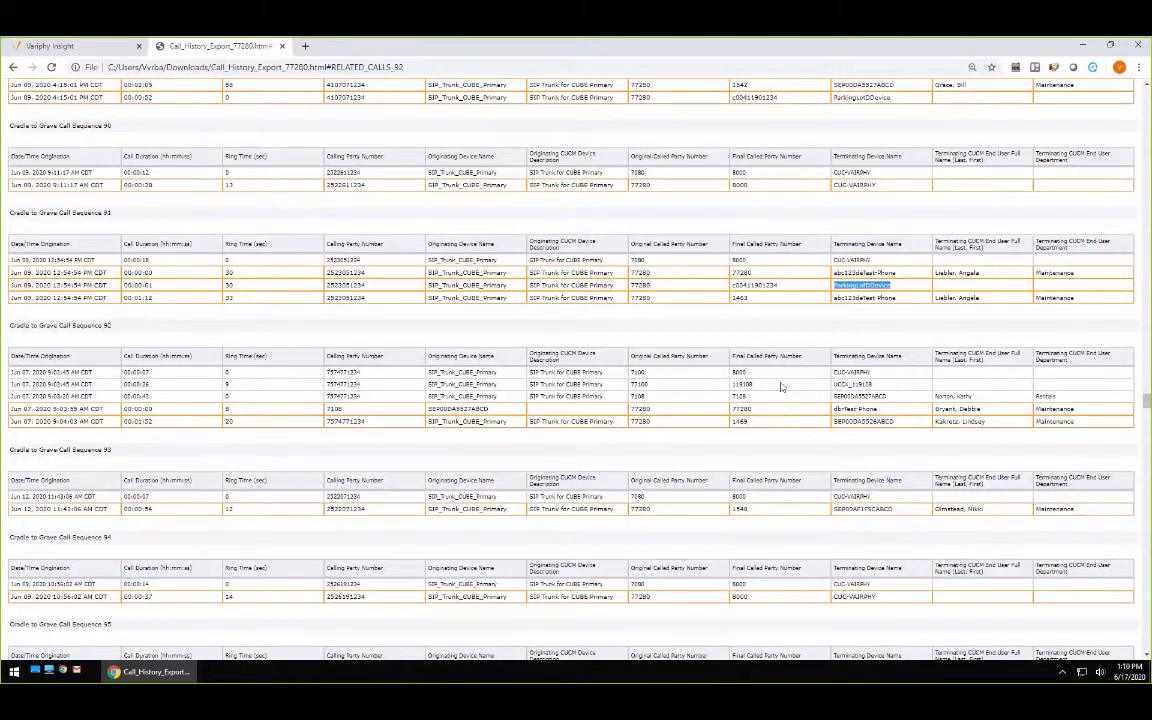
# - Trace the call legs of Cradle to Grave sequence 92 by called number, device, duration and department, and compare them with sequence 91
pyautogui.moveTo(747, 421); pyautogui.dragTo(632, 423)
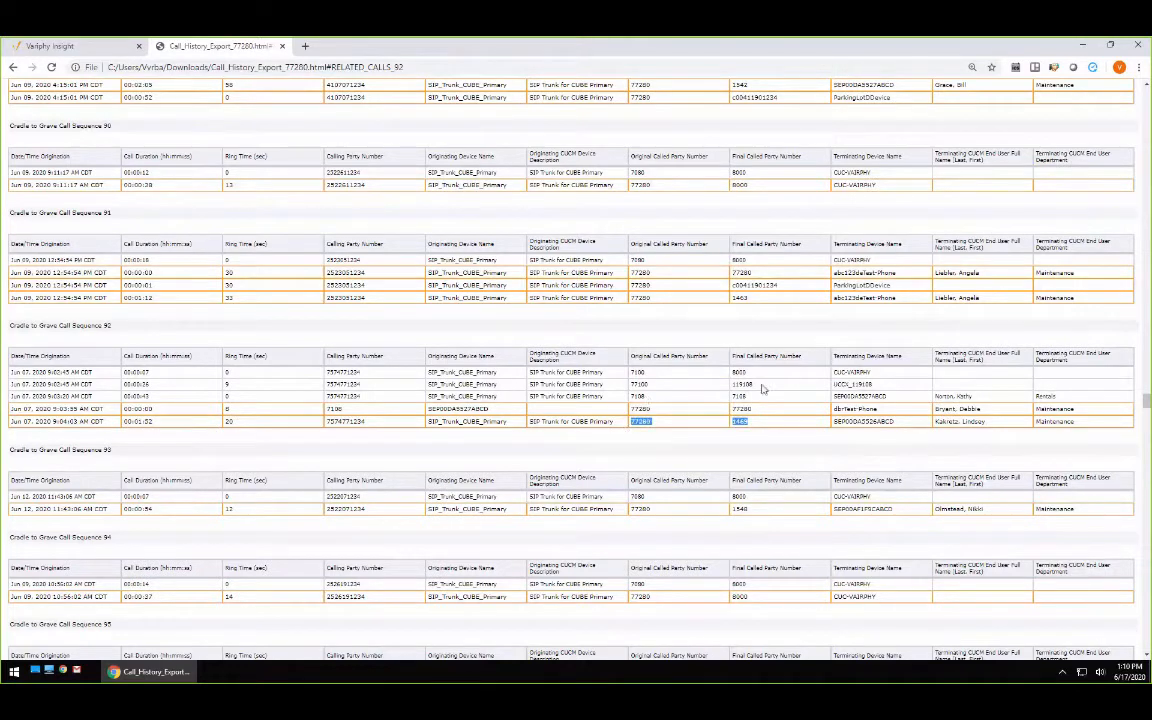
pyautogui.moveTo(760, 387); pyautogui.dragTo(731, 386)
pyautogui.doubleClick(740, 372)
pyautogui.moveTo(852, 385); pyautogui.dragTo(825, 386)
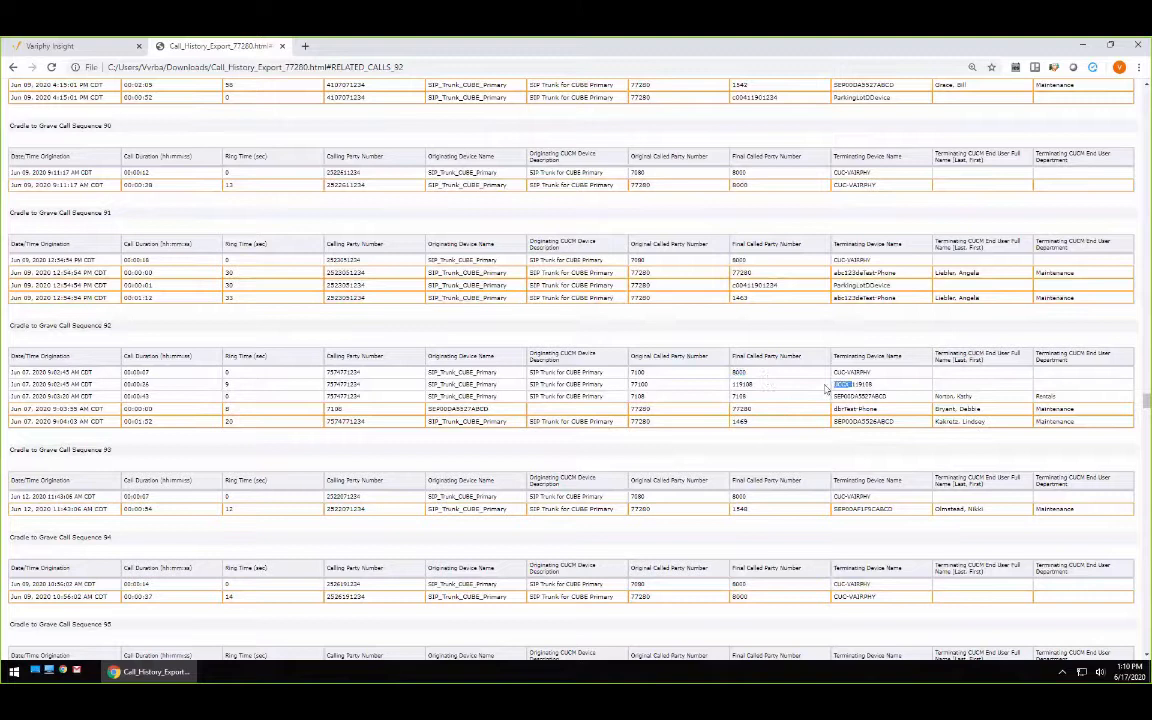
pyautogui.doubleClick(739, 396)
pyautogui.doubleClick(136, 396)
pyautogui.doubleClick(740, 421)
pyautogui.doubleClick(1038, 397)
pyautogui.doubleClick(1050, 421)
pyautogui.moveTo(750, 423); pyautogui.dragTo(688, 387)
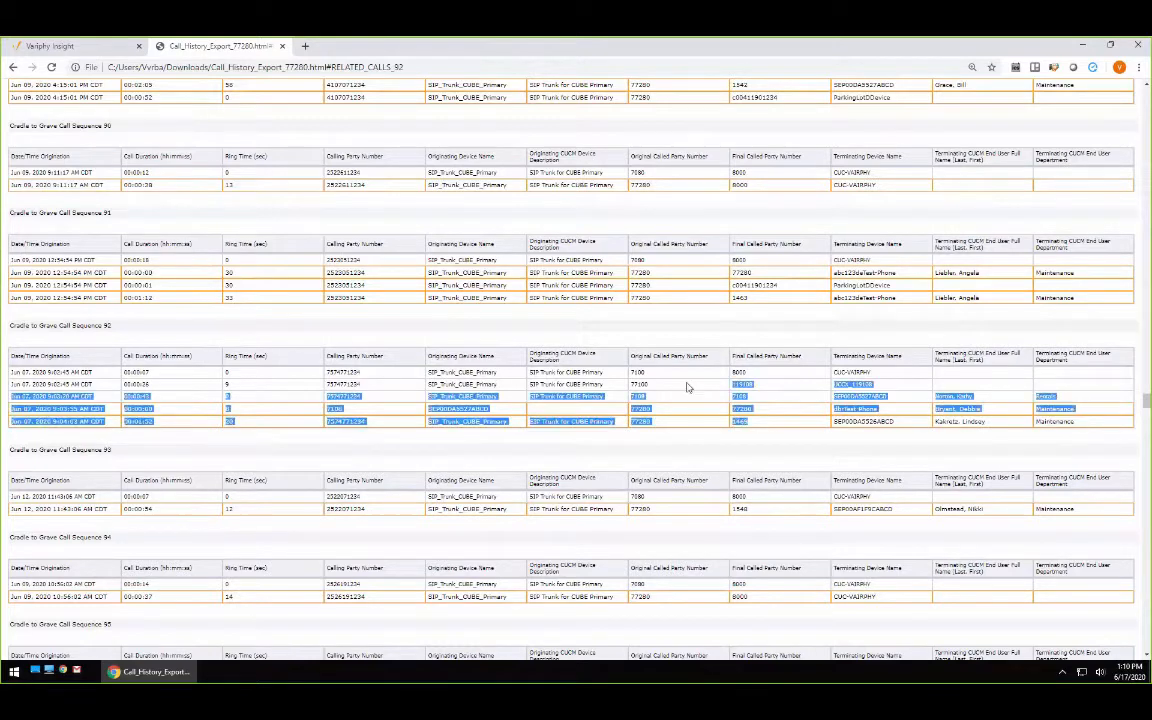
pyautogui.moveTo(745, 298); pyautogui.dragTo(643, 260)
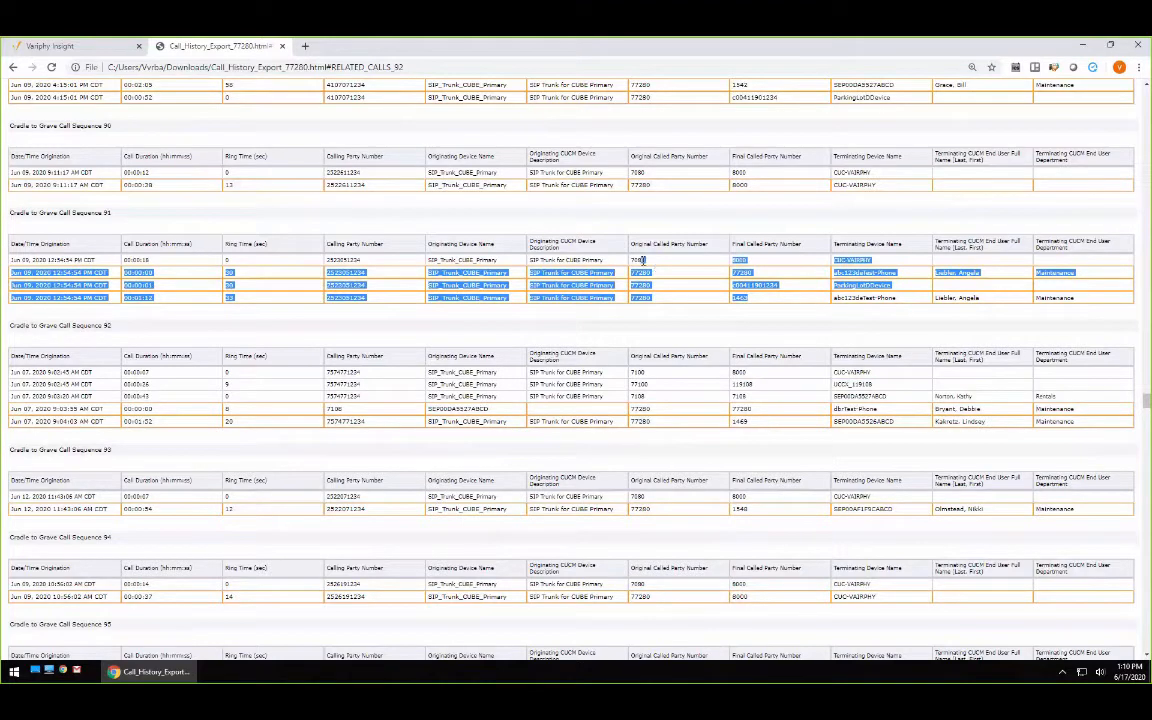
# - Close the exported report and add all five On Behalf Of detail columns to the call history results' selected columns
pyautogui.click(284, 47)
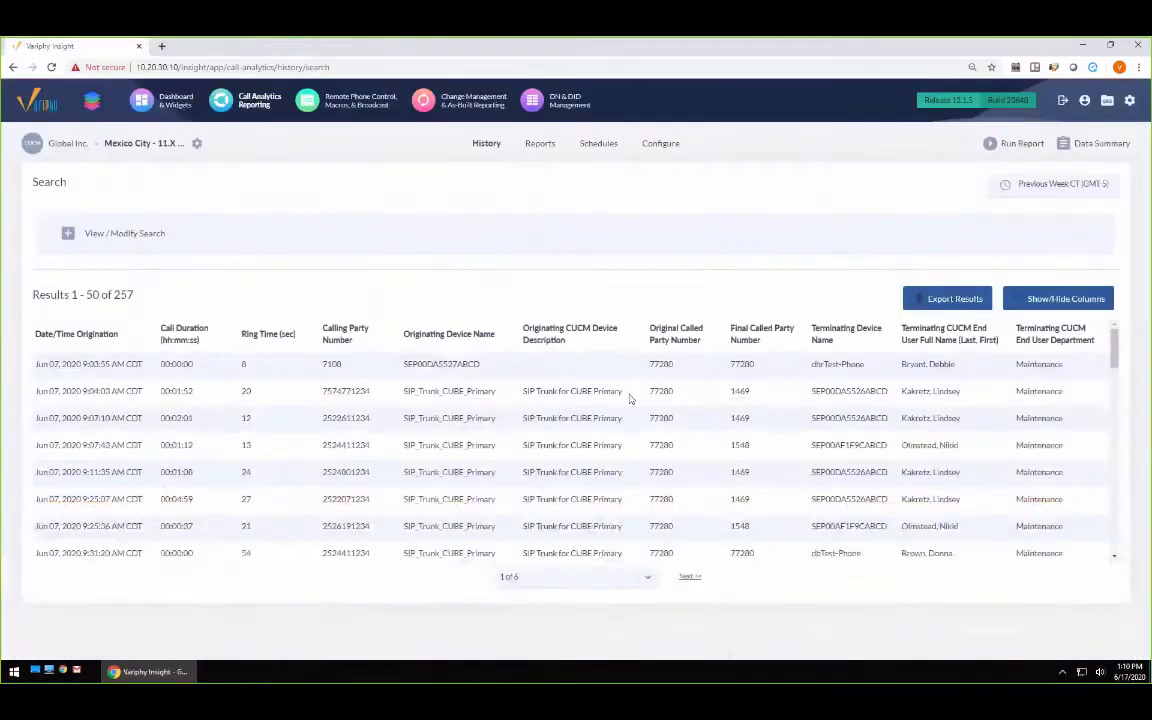
pyautogui.click(1044, 307)
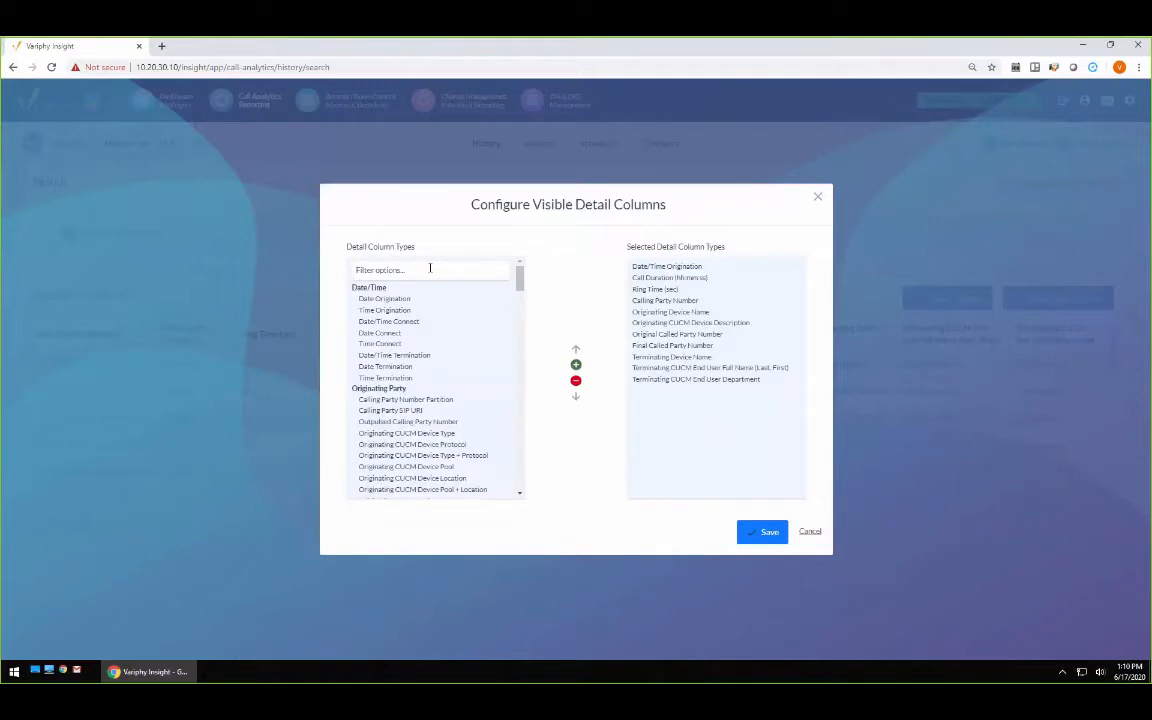
pyautogui.click(430, 268)
pyautogui.write('behalf')
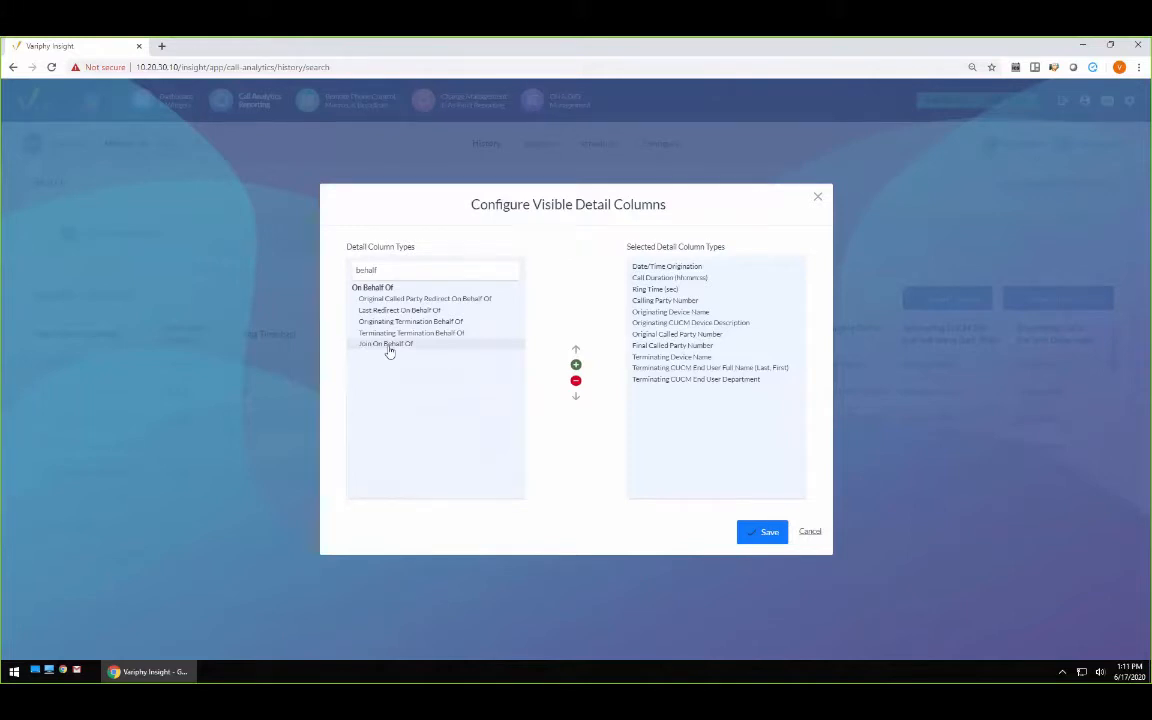
pyautogui.keyDown('shift'); pyautogui.click(425, 302); pyautogui.keyUp('shift')
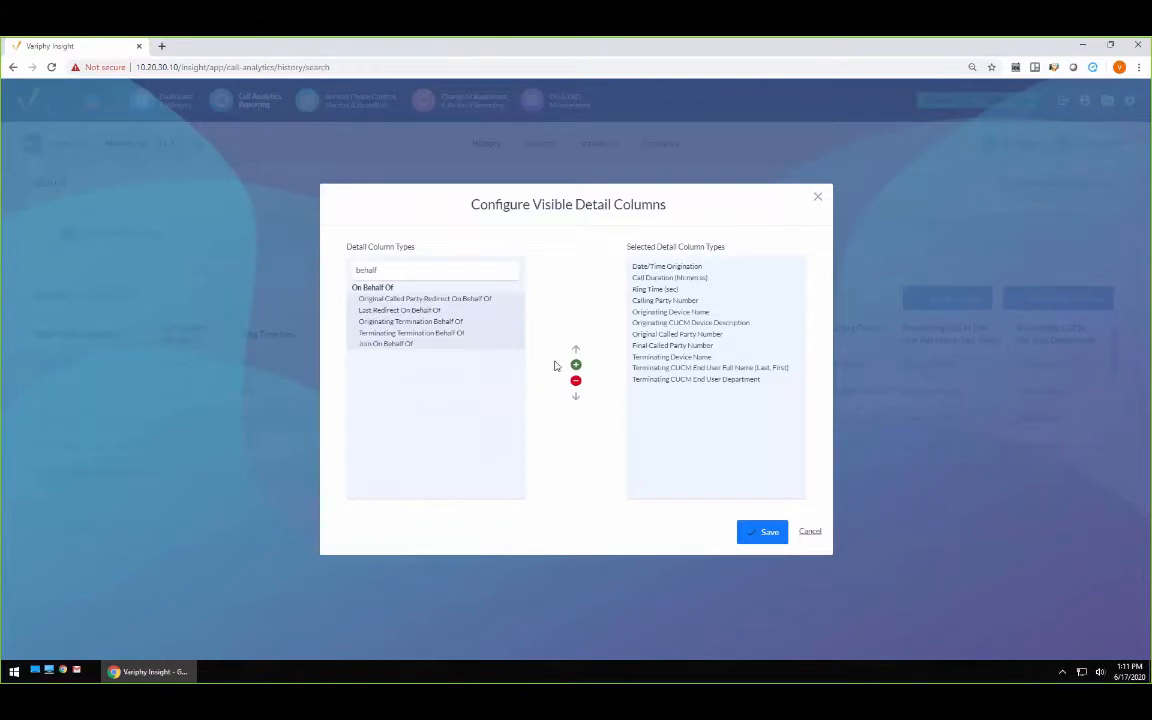
pyautogui.click(576, 364)
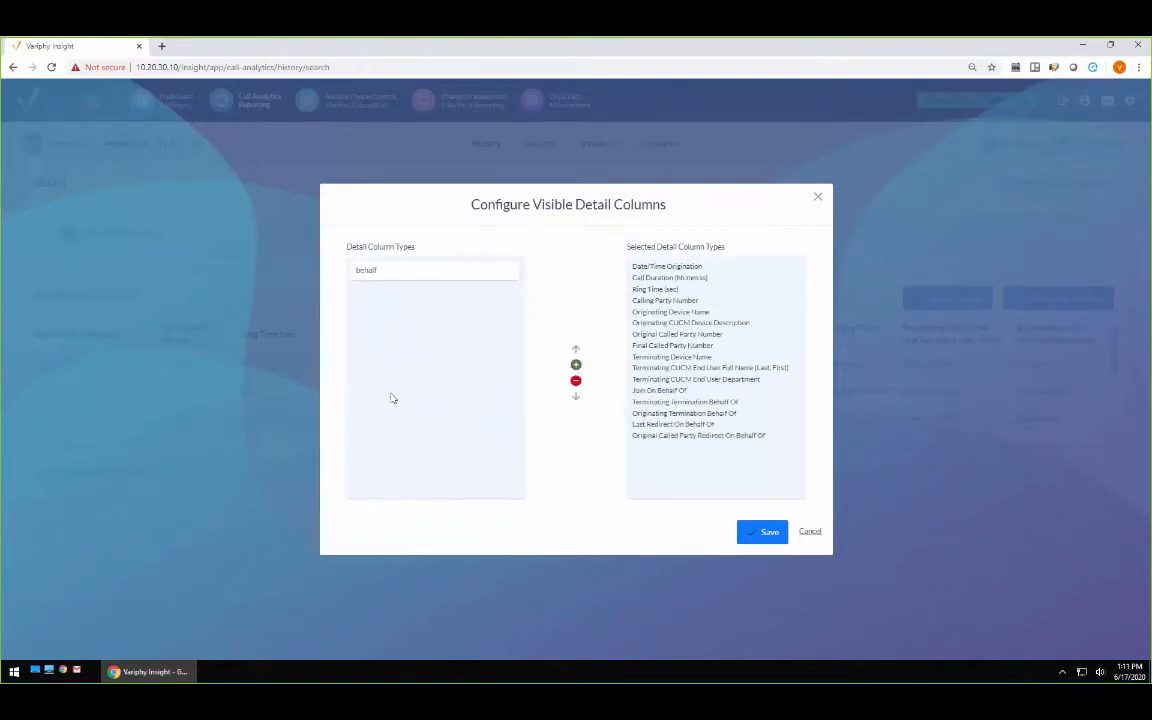
# - Add the Original Called Party Redirect Reason, Last Redirect Reason and Last Redirect DN columns to the selected detail columns
pyautogui.moveTo(398, 272); pyautogui.dragTo(327, 270)
pyautogui.press('BackSpace')
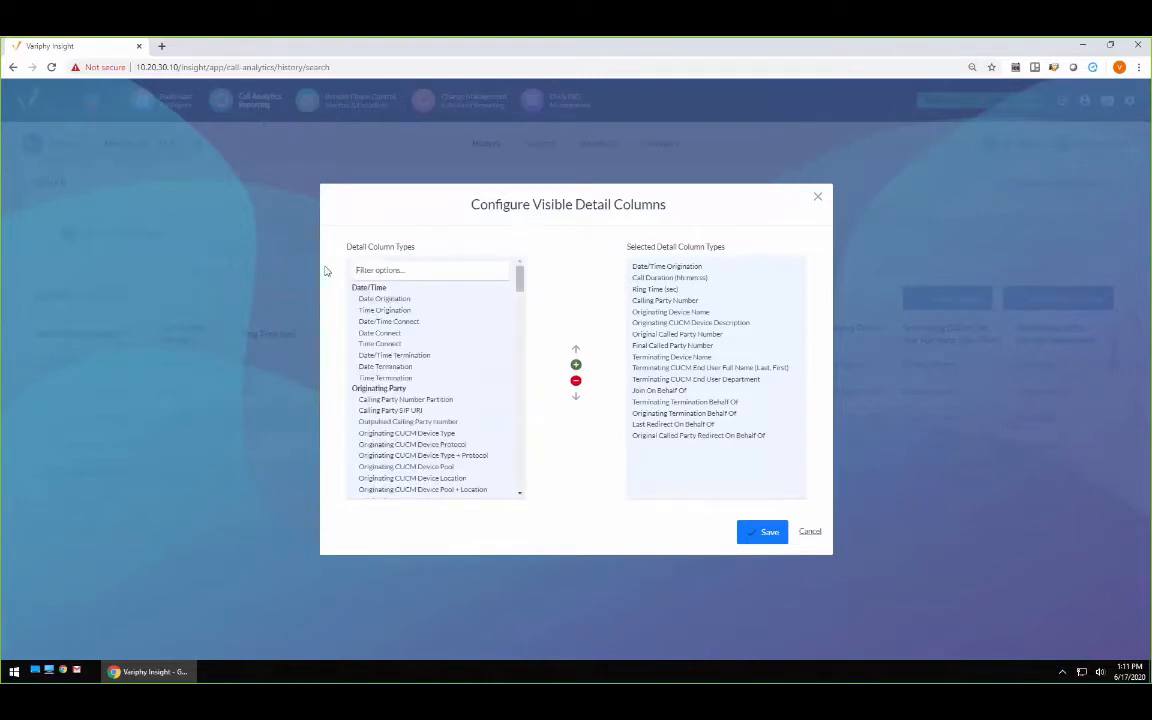
pyautogui.write('redir')
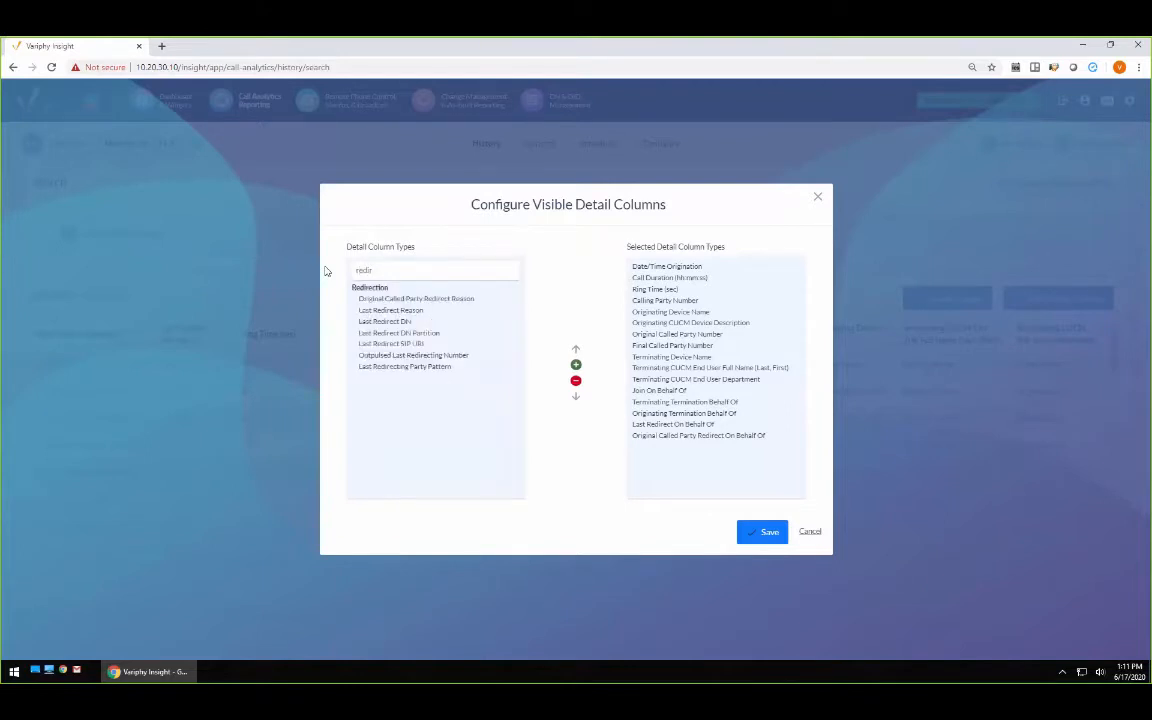
pyautogui.keyDown('shift'); pyautogui.click(405, 322); pyautogui.keyUp('shift')
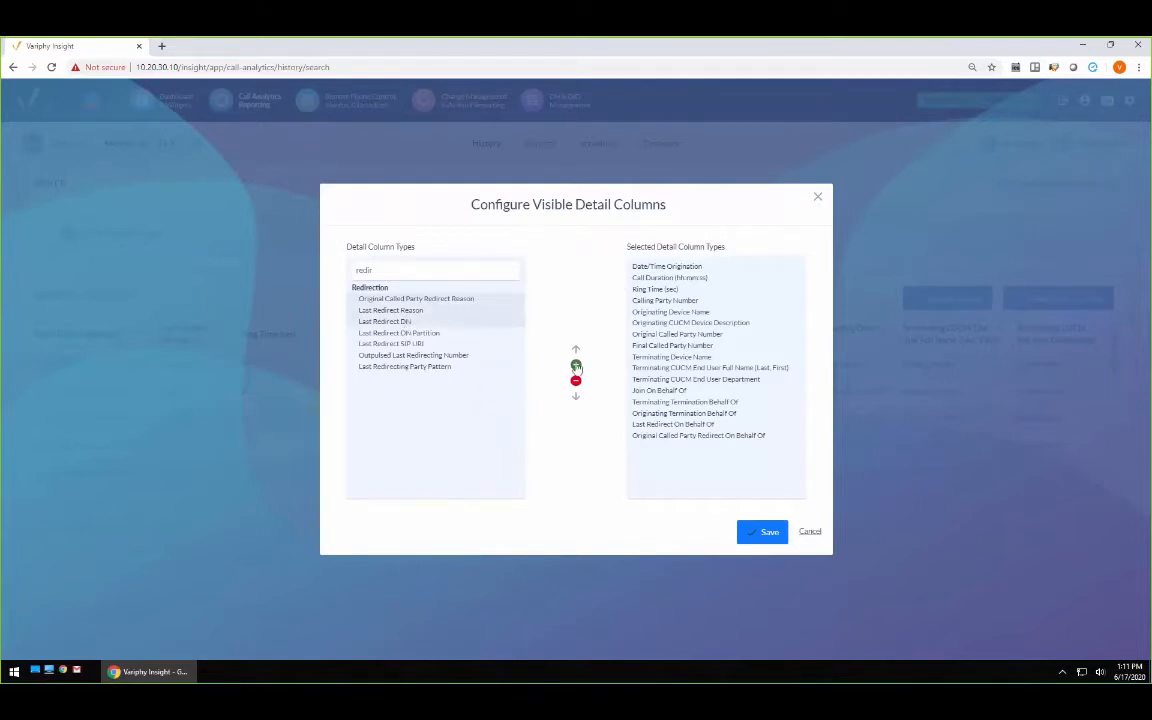
pyautogui.click(576, 366)
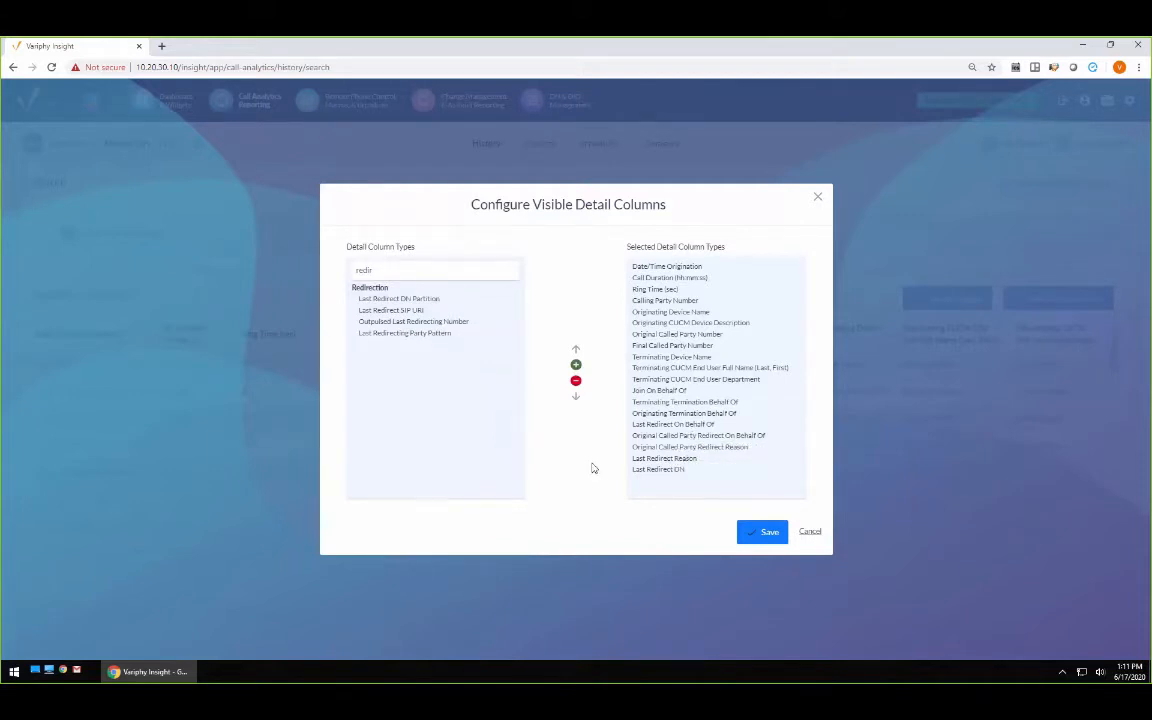
# - Add the Originating Cause Code and Terminating Cause Code columns to the selected detail columns
pyautogui.doubleClick(355, 271)
pyautogui.press('BackSpace')
pyautogui.write('cau')
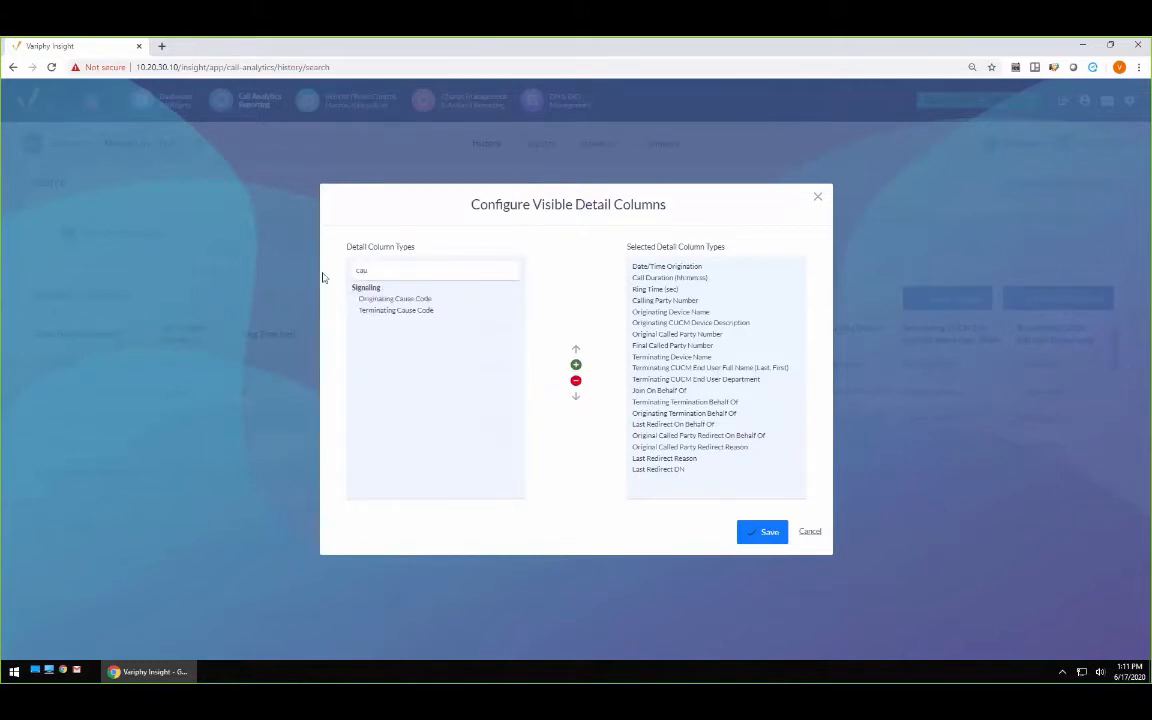
pyautogui.click(382, 299)
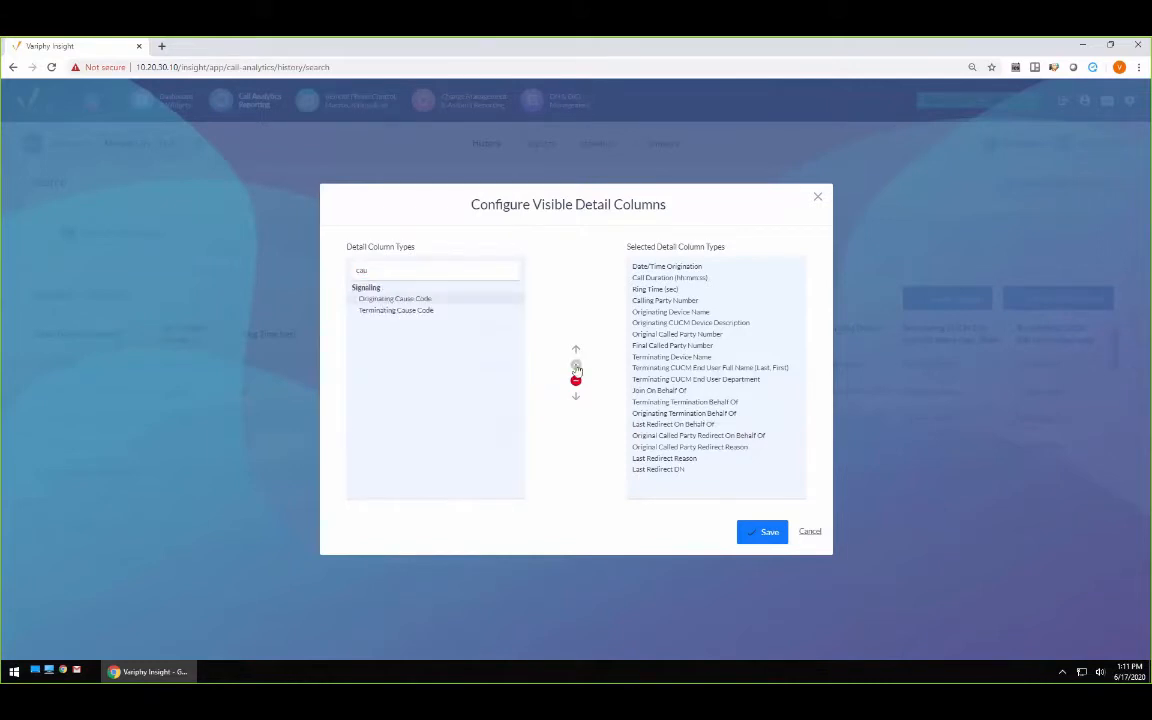
pyautogui.click(576, 367)
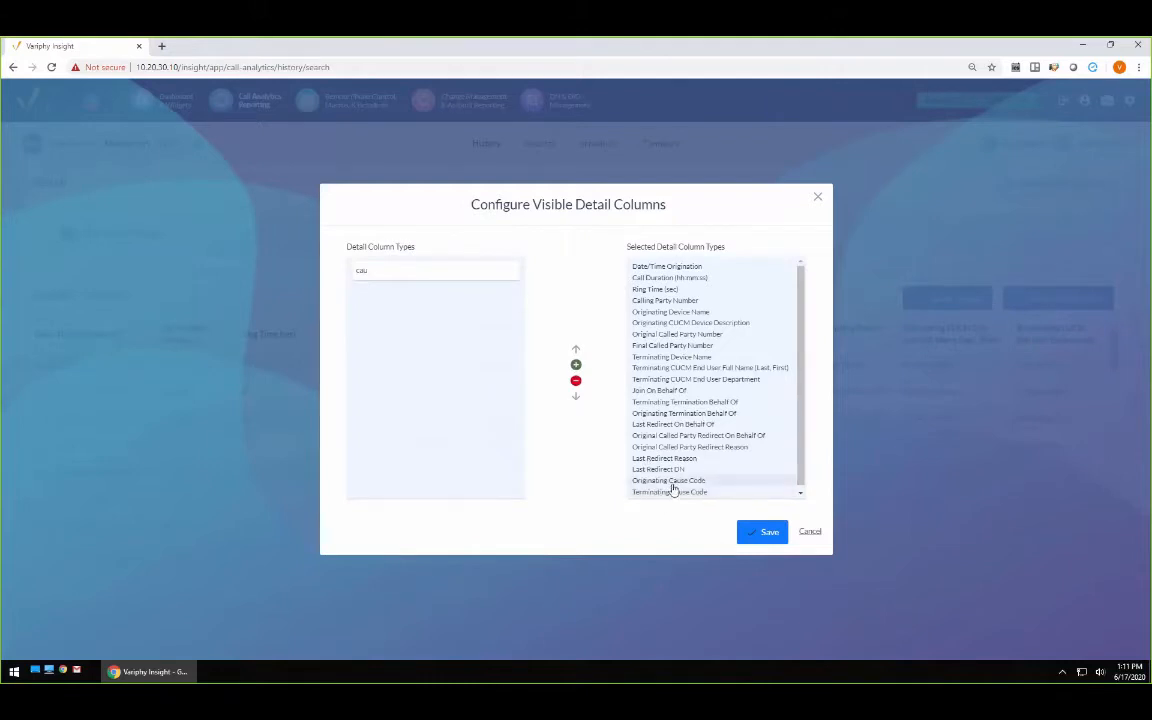
# - Move both cause code columns up to directly above Join On Behalf Of and save the column configuration
pyautogui.click(672, 492)
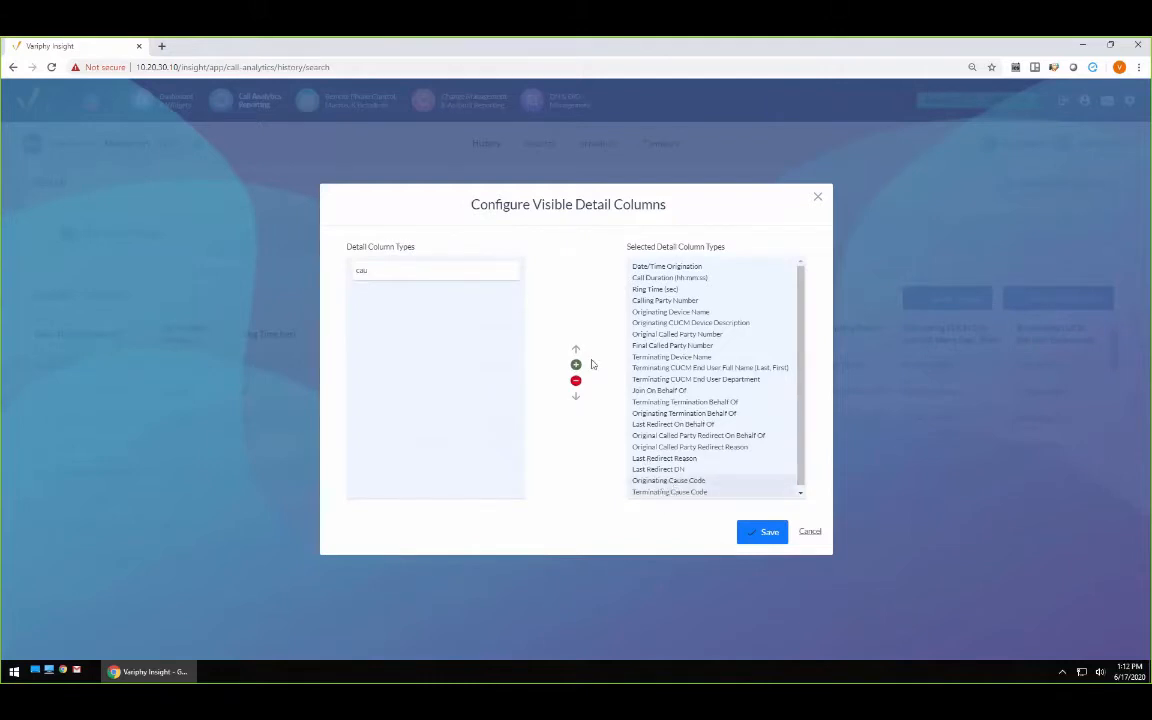
pyautogui.click(575, 352)
pyautogui.click(575, 352)
pyautogui.click(575, 352)
pyautogui.click(575, 352)
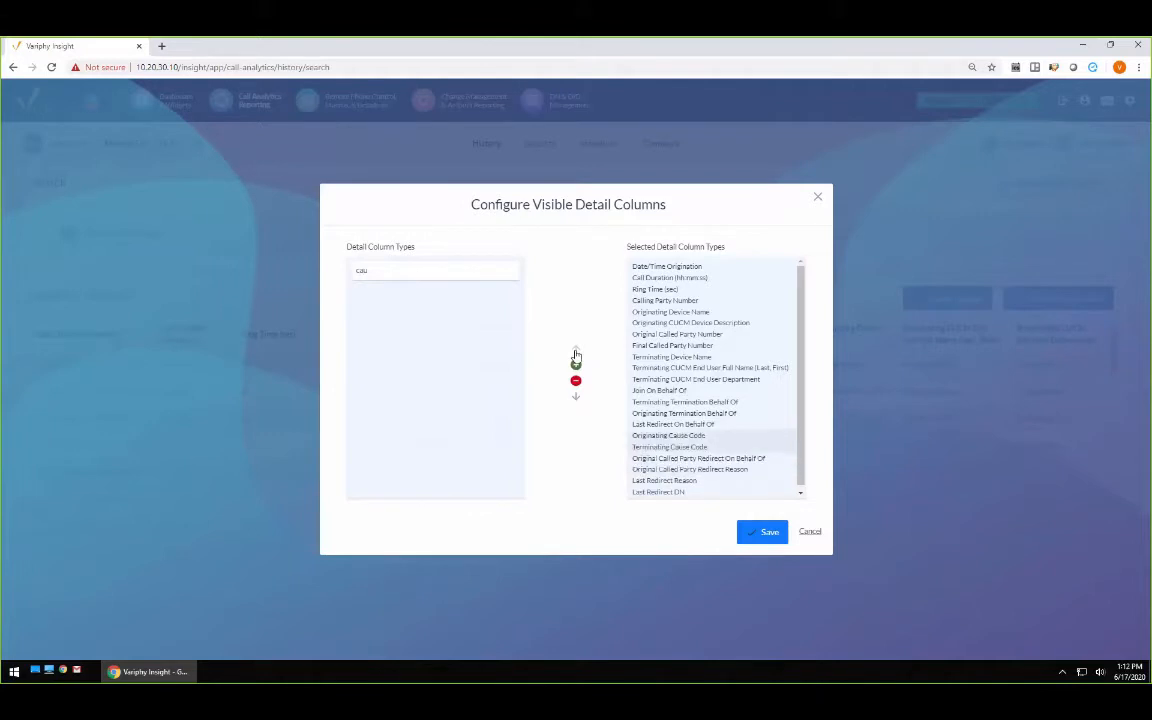
pyautogui.click(575, 354)
pyautogui.click(575, 352)
pyautogui.click(575, 352)
pyautogui.click(575, 352)
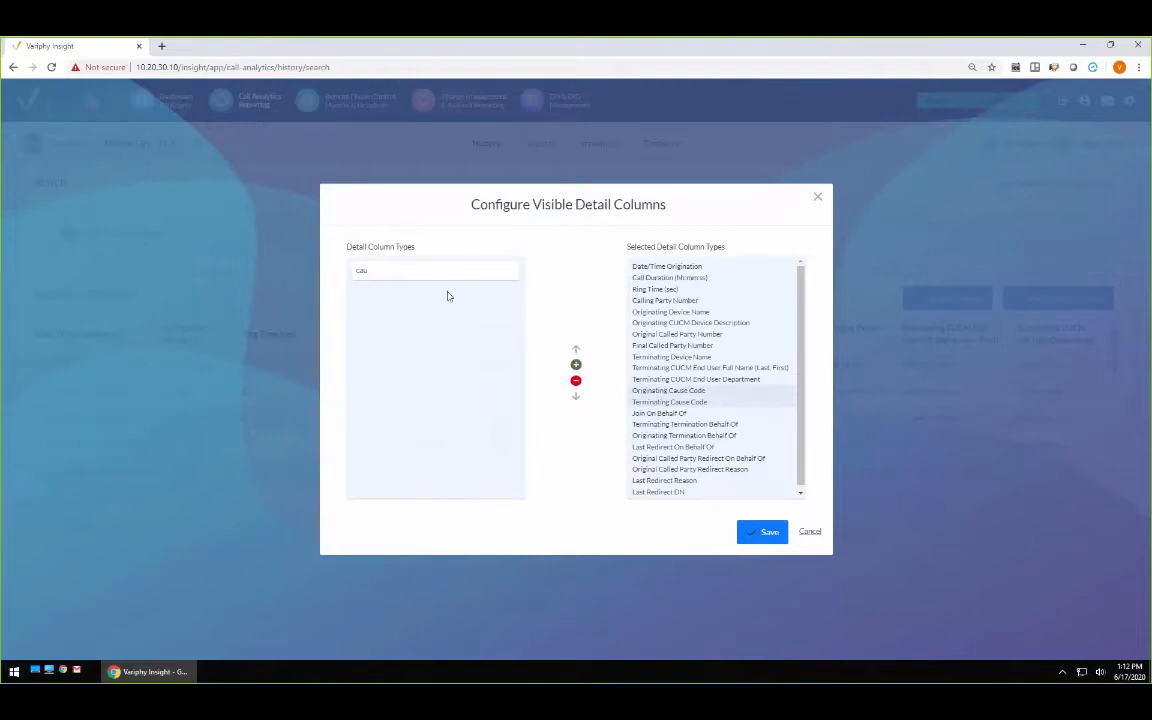
pyautogui.moveTo(391, 267); pyautogui.dragTo(346, 275)
pyautogui.press('BackSpace')
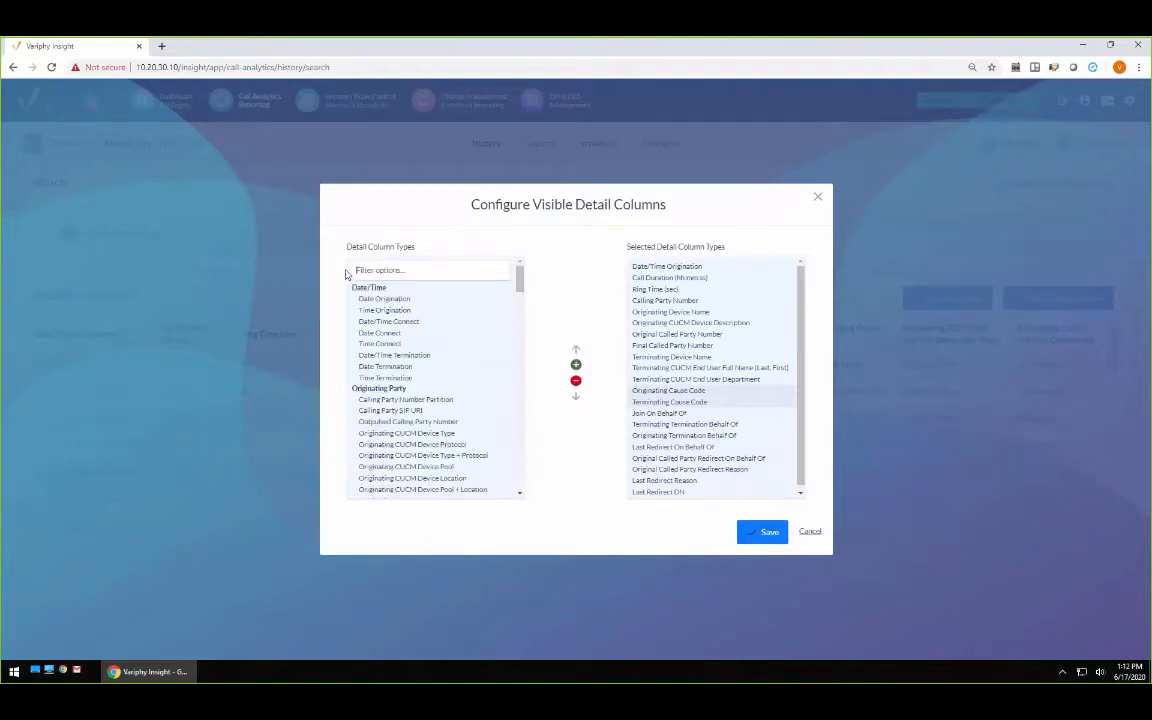
pyautogui.click(750, 533)
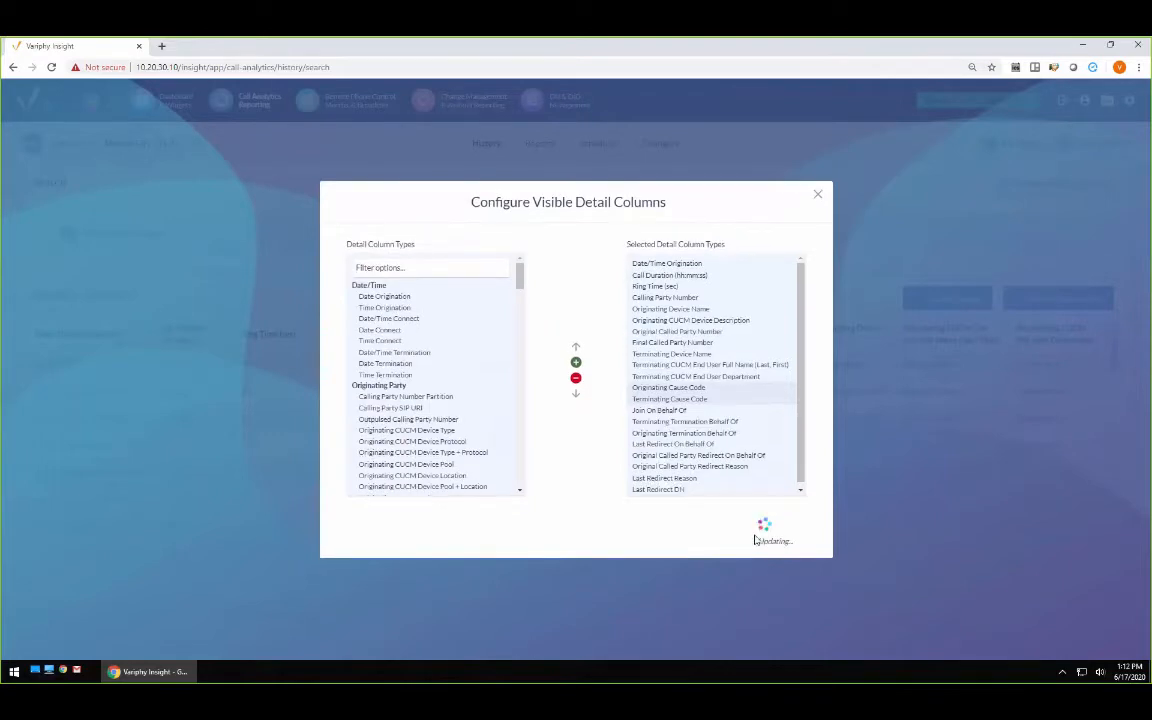
# - Examine the cause code, On Behalf Of and redirect columns in the results, including the Call Control and Native Call Queuing entries
pyautogui.moveTo(391, 557); pyautogui.dragTo(551, 557)
pyautogui.moveTo(665, 537); pyautogui.dragTo(1097, 520)
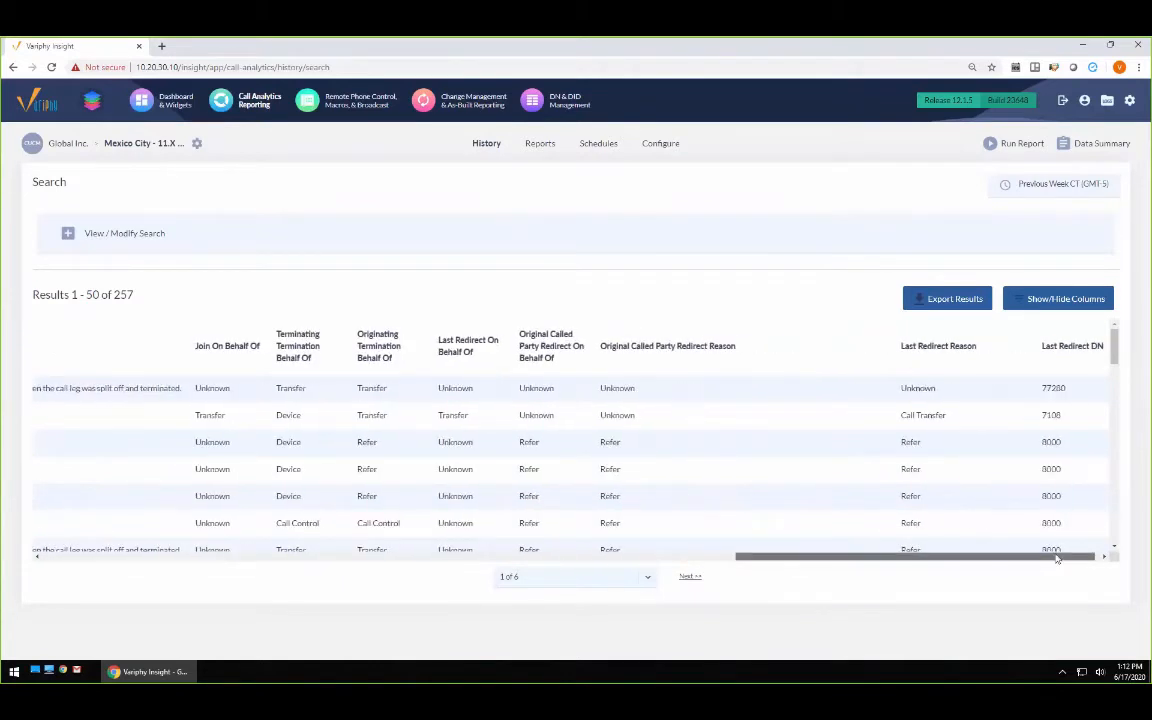
pyautogui.moveTo(1022, 563); pyautogui.dragTo(933, 481)
pyautogui.scroll(-2, 933, 481)
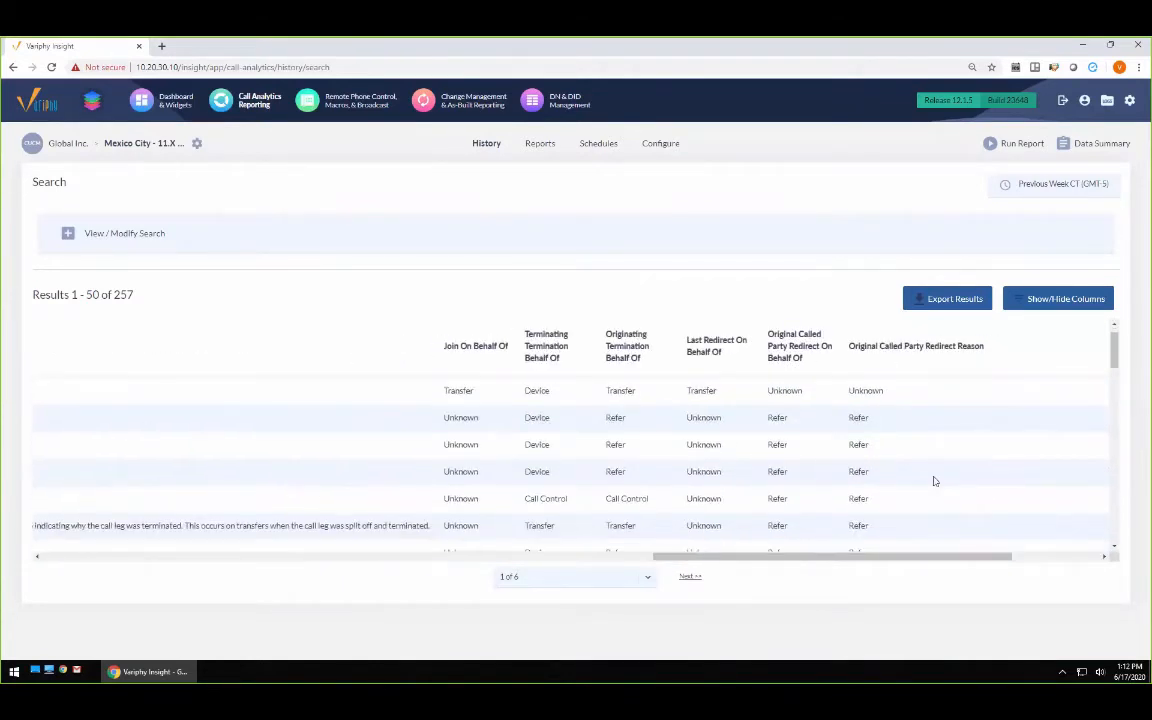
pyautogui.scroll(1, 913, 499)
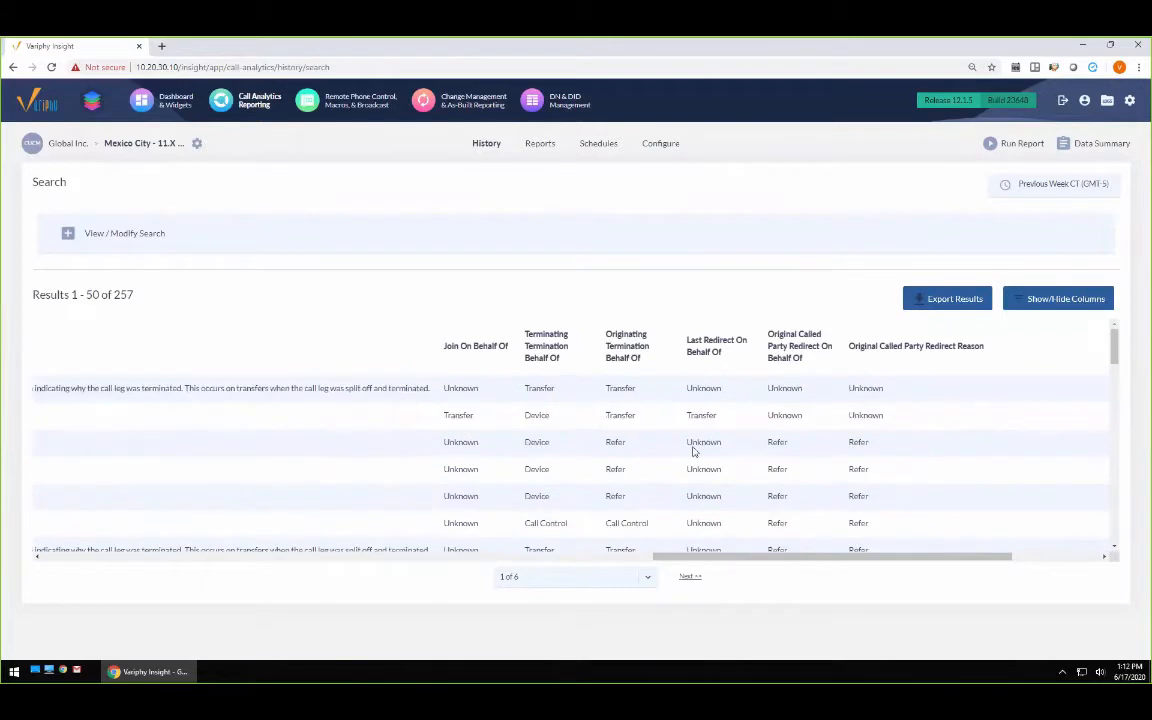
pyautogui.doubleClick(548, 418)
pyautogui.click(608, 523)
pyautogui.moveTo(608, 523); pyautogui.dragTo(213, 556)
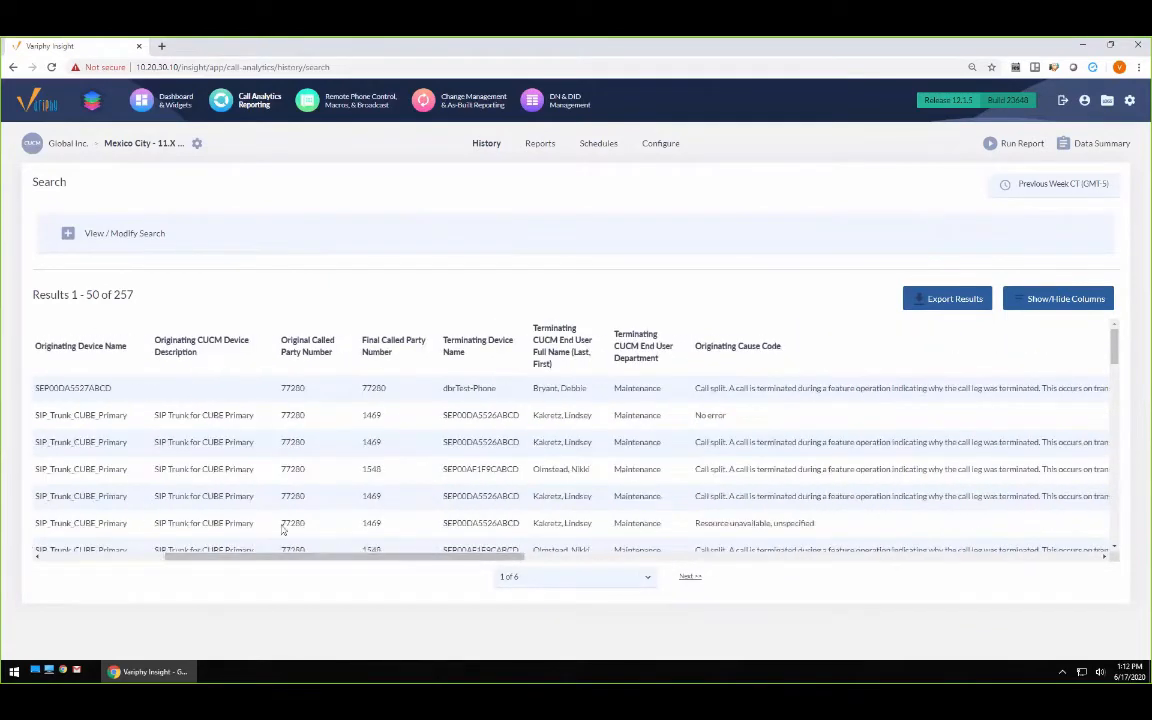
pyautogui.moveTo(283, 530); pyautogui.dragTo(942, 544)
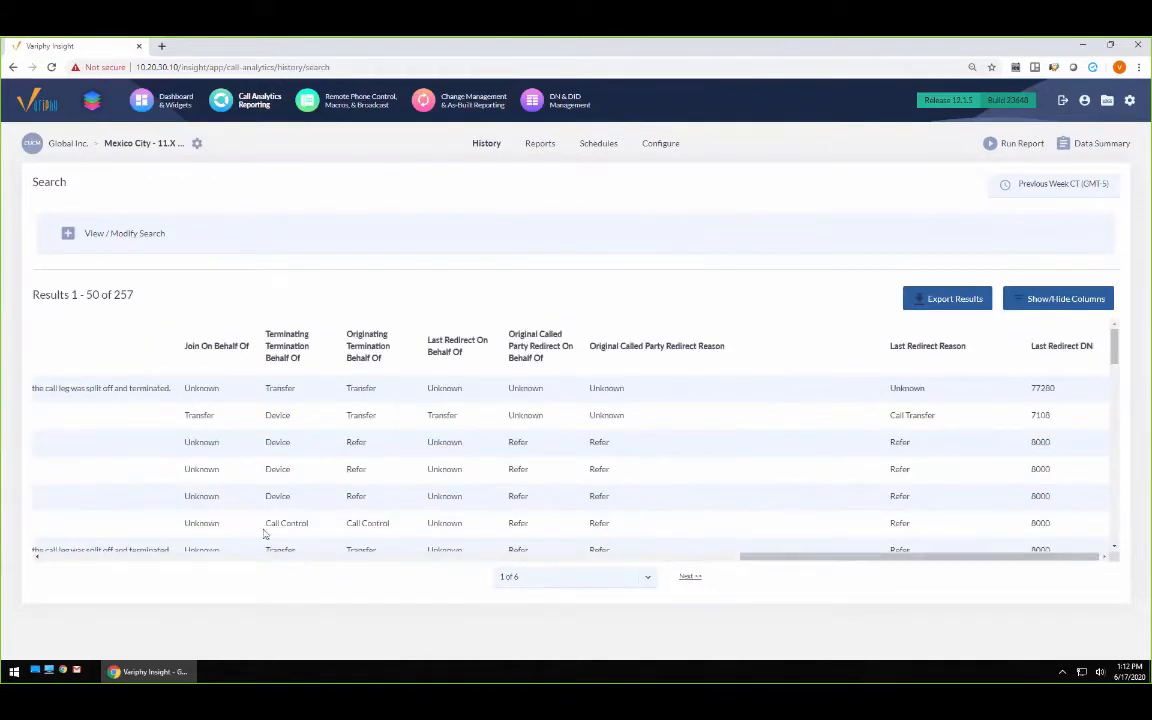
pyautogui.moveTo(265, 530); pyautogui.dragTo(424, 527)
pyautogui.scroll(-2, 618, 510)
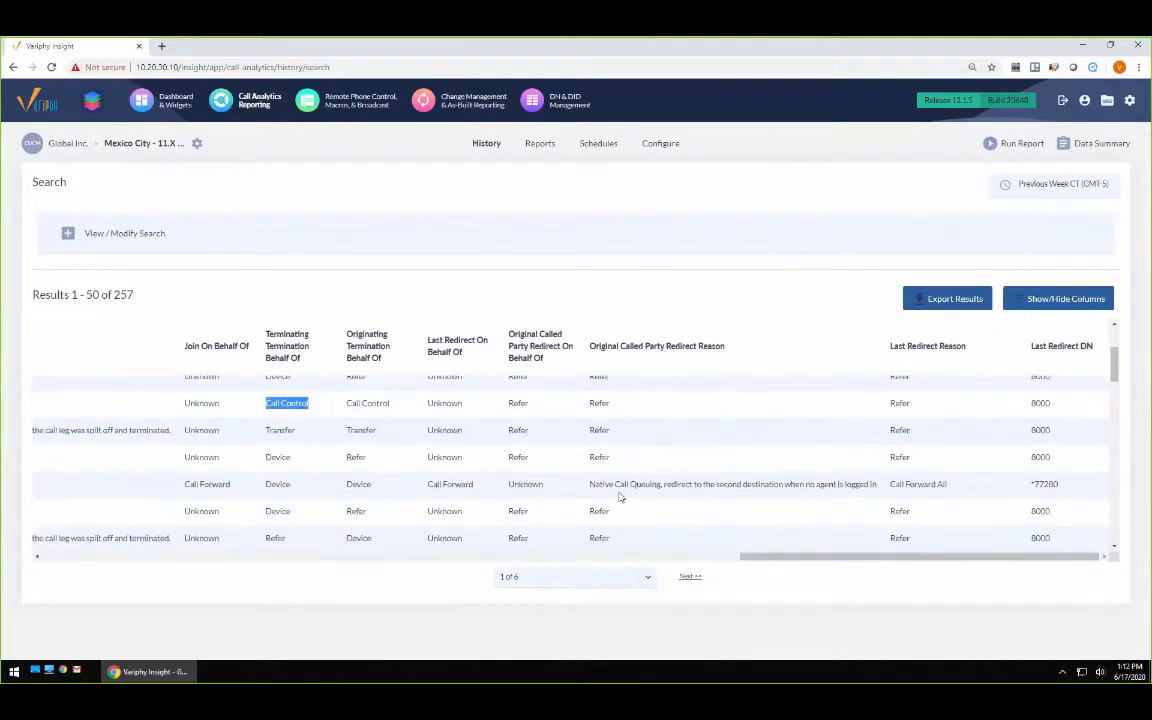
pyautogui.scroll(2, 618, 497)
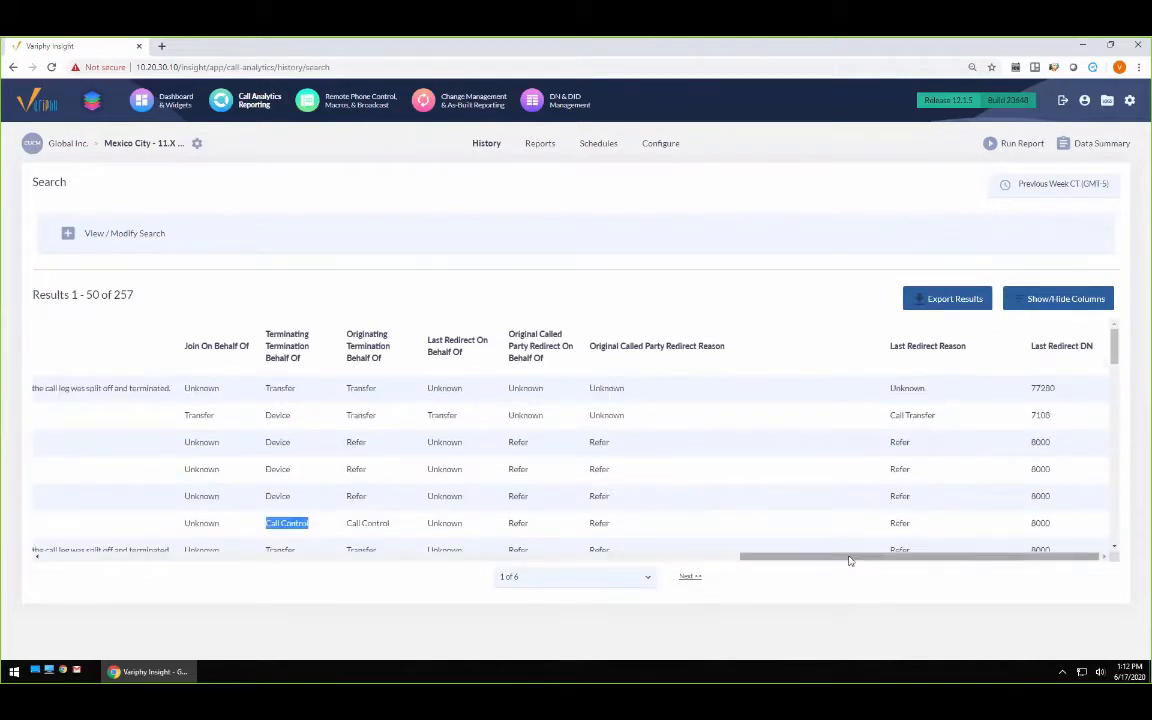
# - Add the Call Scenario Types analytics column to the visible detail columns and save the configuration
pyautogui.moveTo(851, 557); pyautogui.dragTo(165, 557)
pyautogui.click(1040, 299)
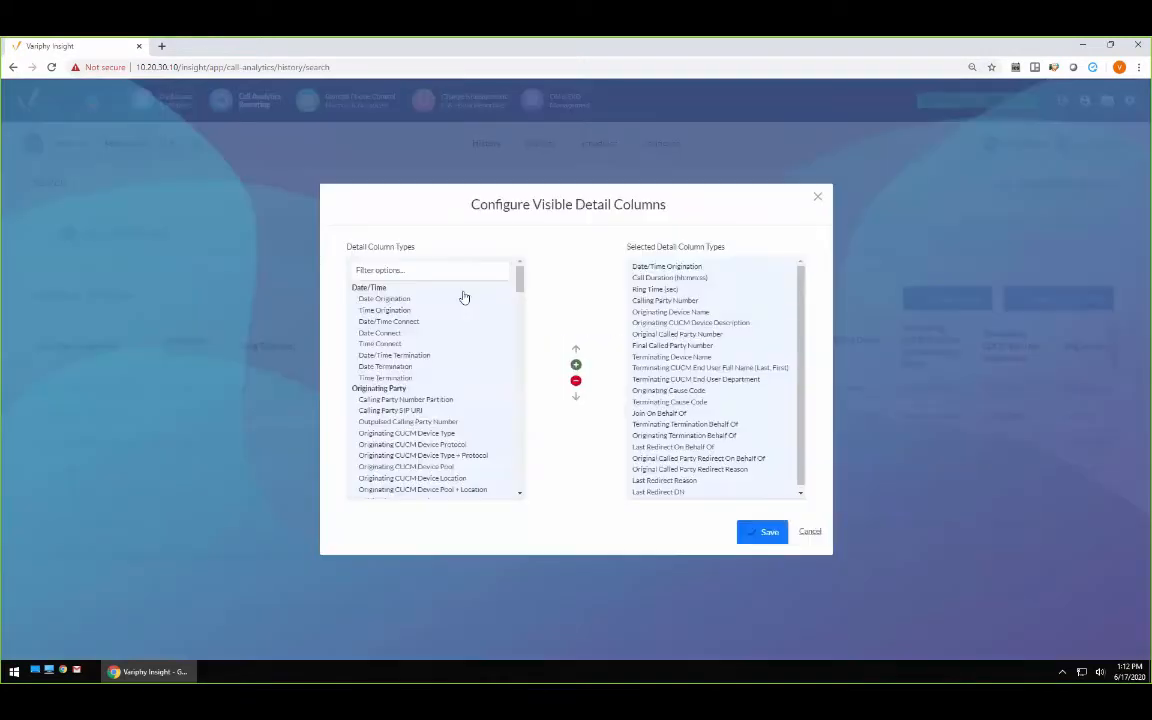
pyautogui.click(441, 271)
pyautogui.write('sc')
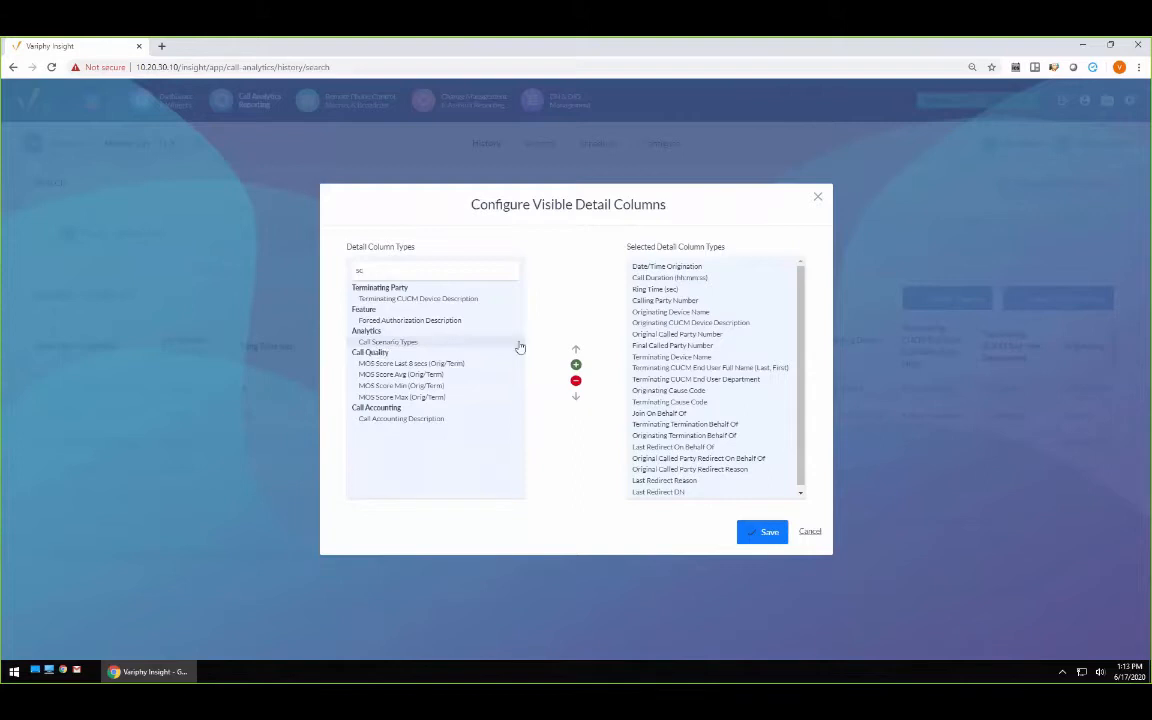
pyautogui.click(577, 366)
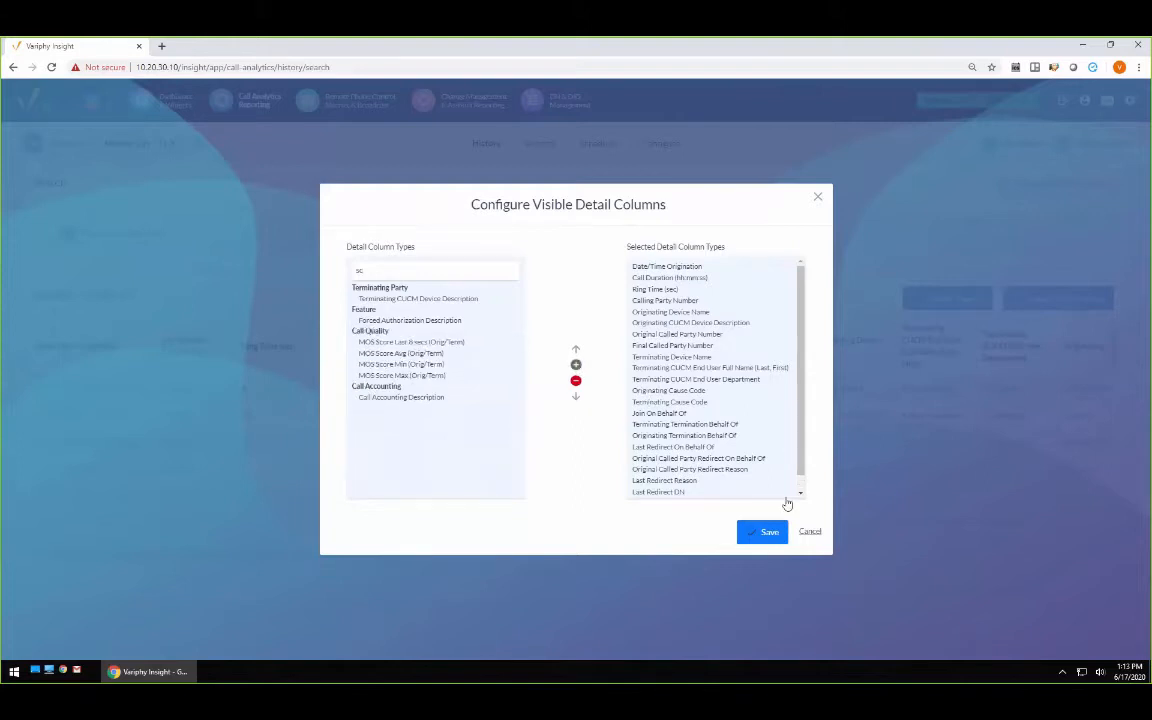
pyautogui.click(767, 535)
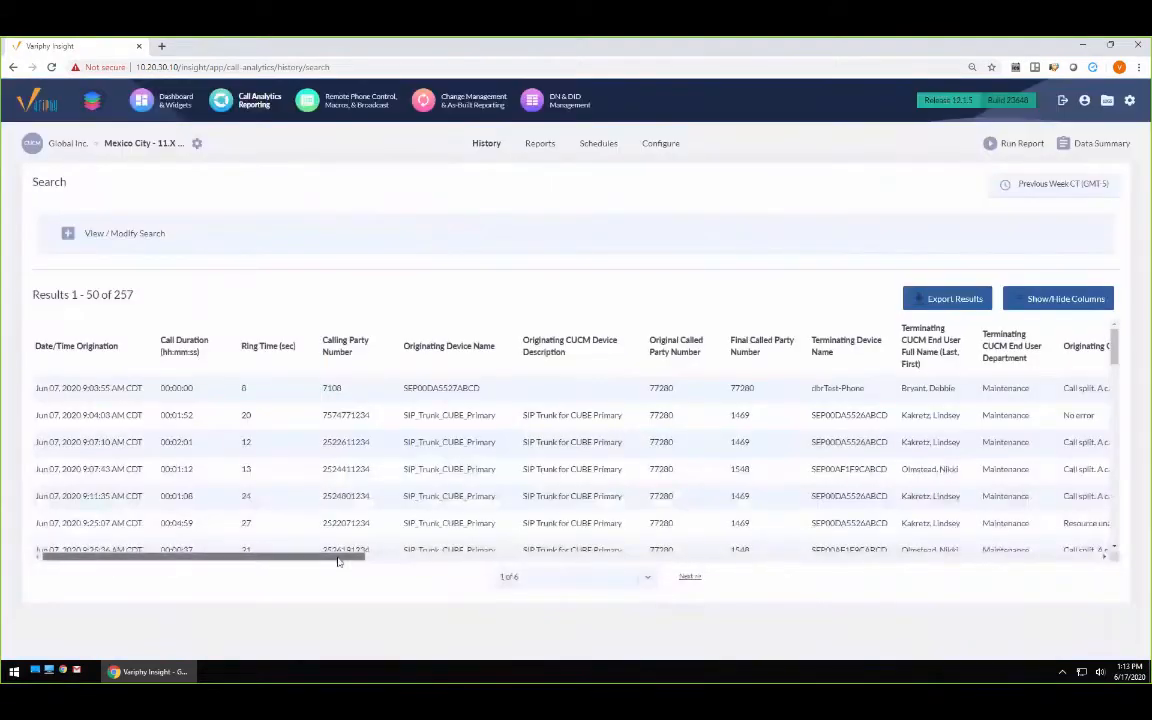
# - Examine the Call Scenario Types of the first calls and compare them with the On Behalf Of and redirect columns
pyautogui.moveTo(334, 558); pyautogui.dragTo(1082, 563)
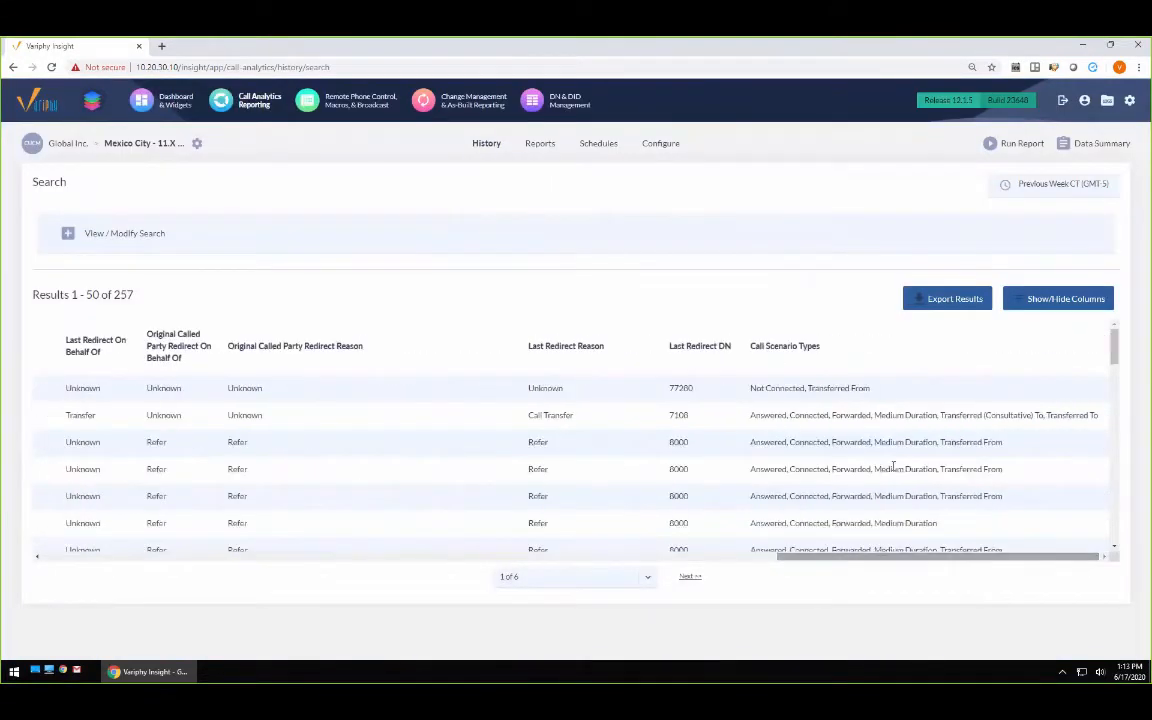
pyautogui.moveTo(752, 388); pyautogui.dragTo(883, 393)
pyautogui.moveTo(751, 415); pyautogui.dragTo(991, 417)
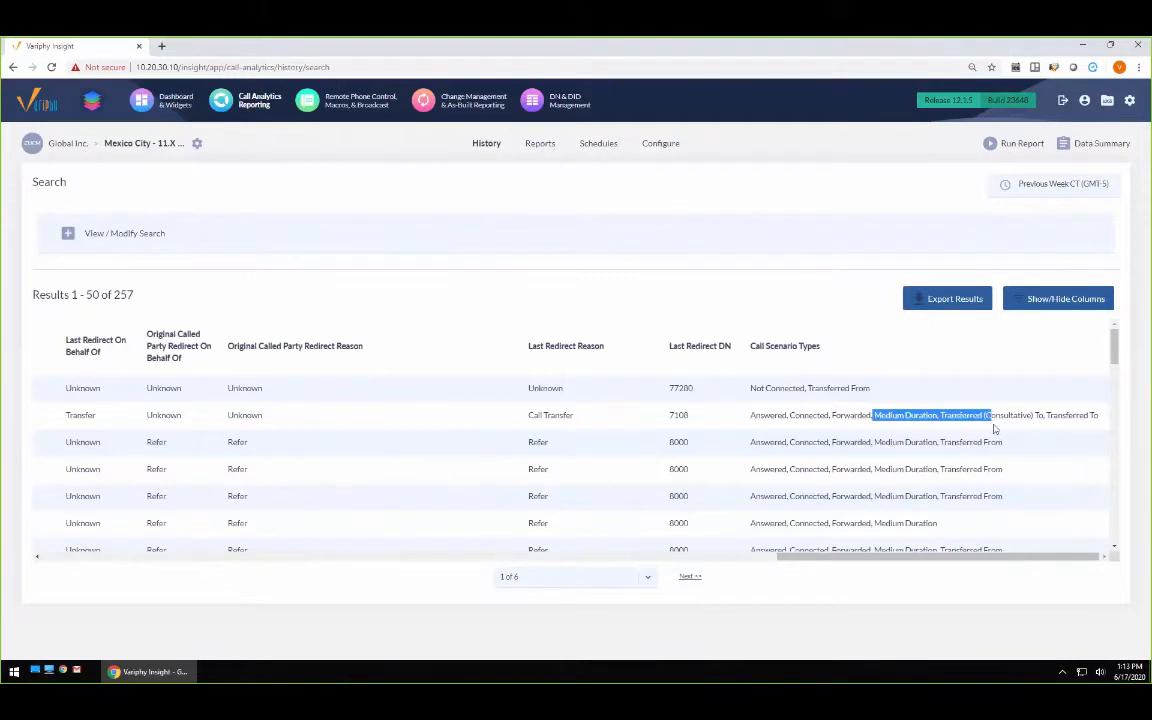
pyautogui.click(1047, 517)
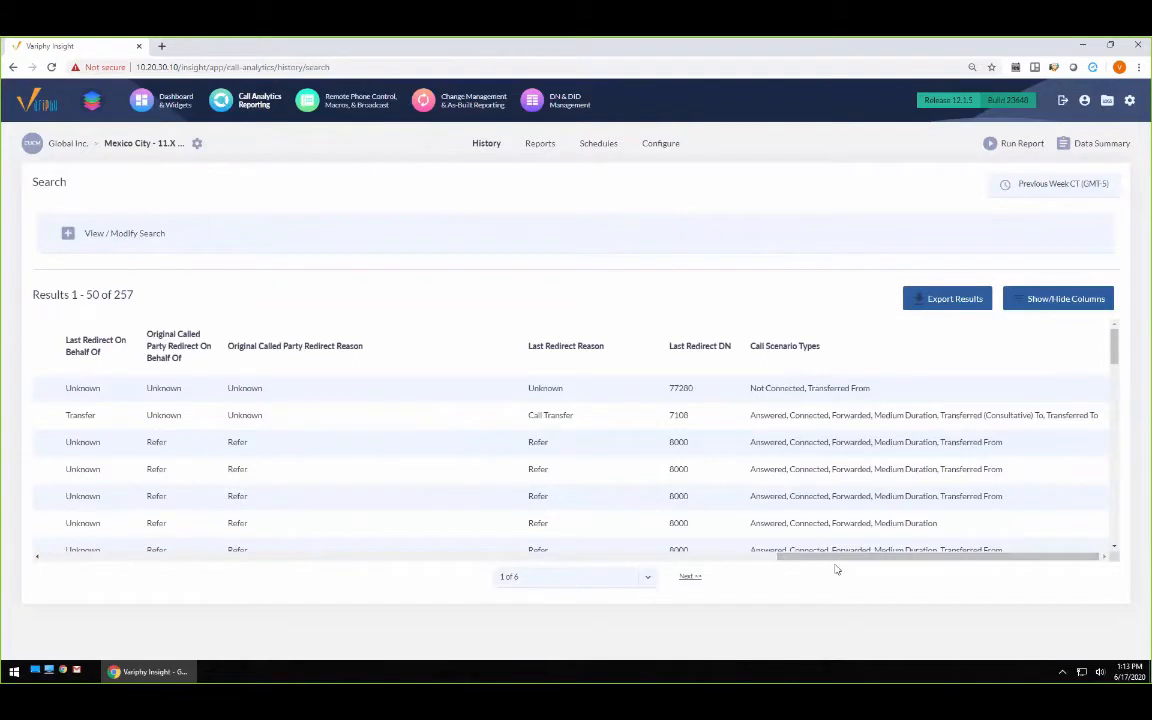
pyautogui.moveTo(797, 558); pyautogui.dragTo(648, 513)
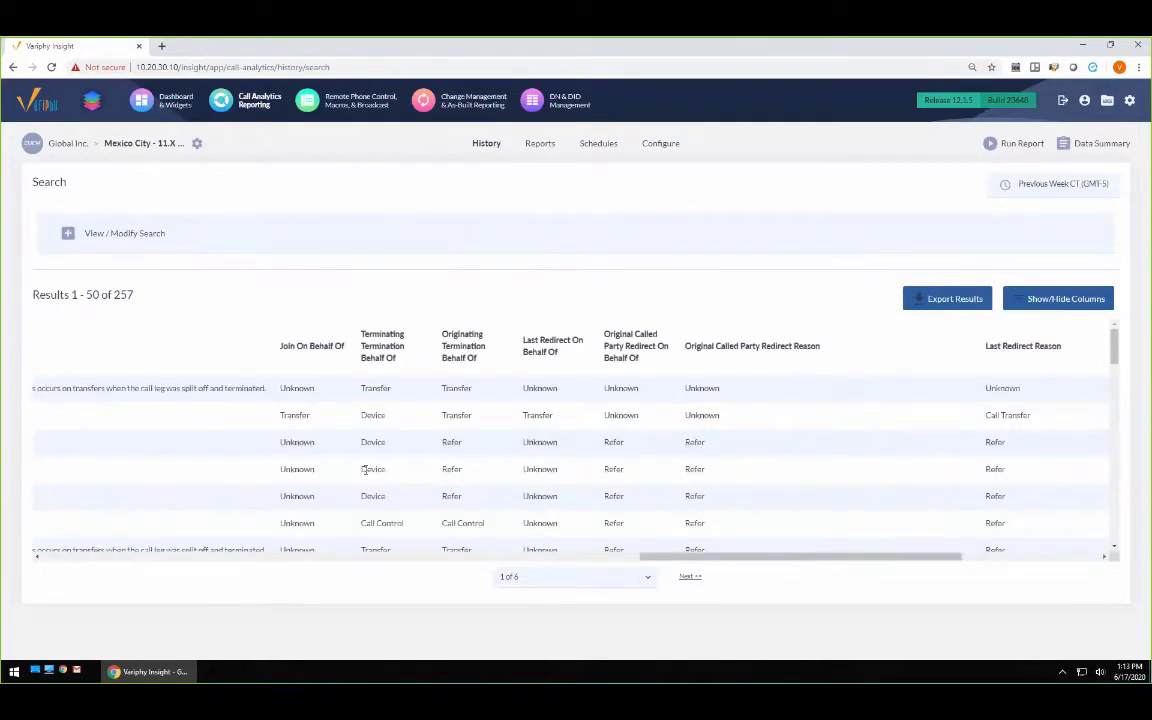
pyautogui.moveTo(758, 555); pyautogui.dragTo(1016, 519)
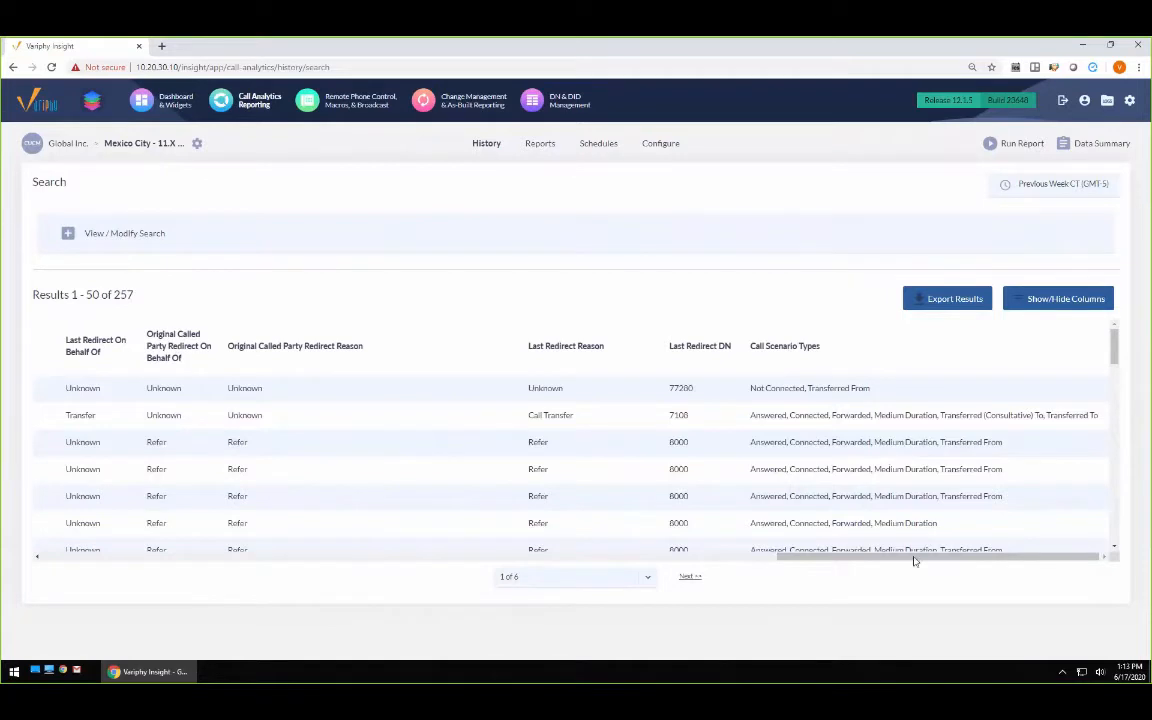
# - Export the call history results as a downloaded HTML report with Save for Future Use turned off
pyautogui.moveTo(915, 555); pyautogui.dragTo(177, 555)
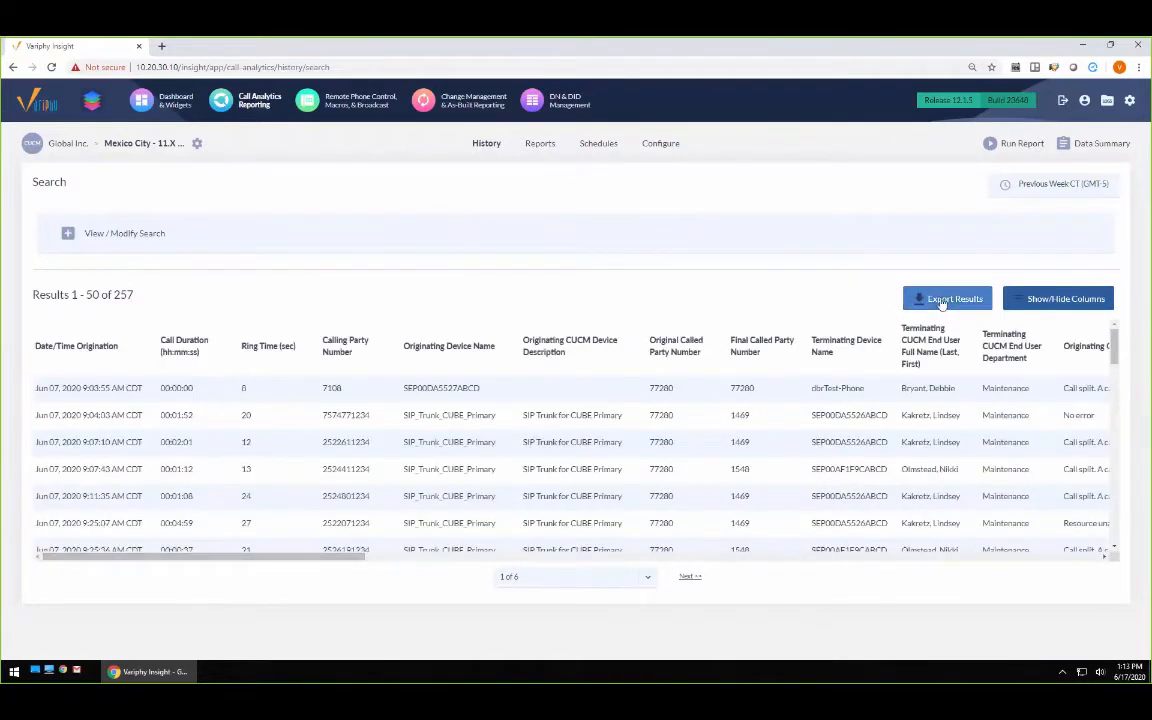
pyautogui.click(941, 300)
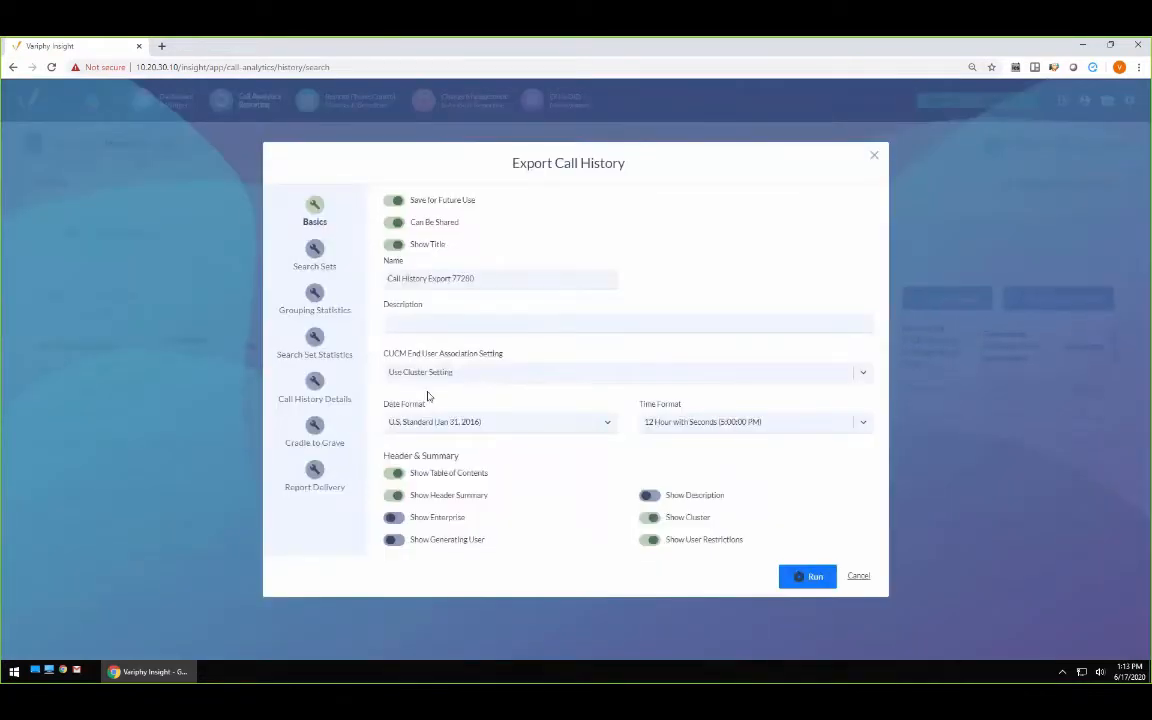
pyautogui.click(318, 430)
pyautogui.click(325, 497)
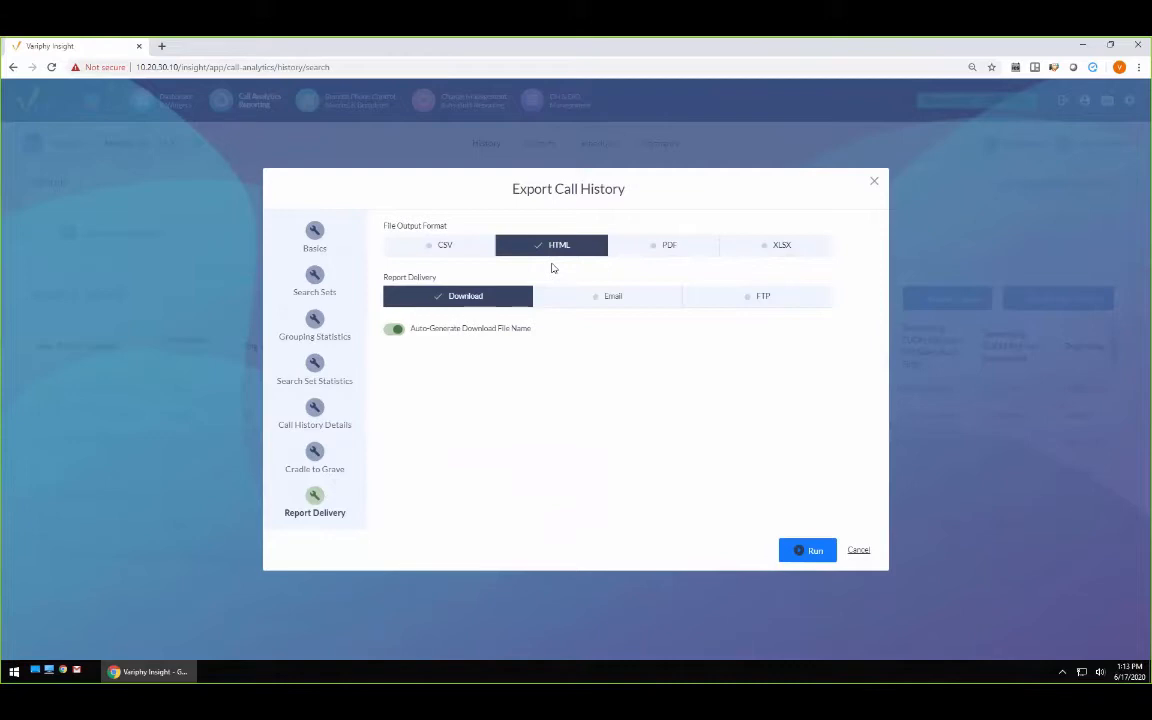
pyautogui.click(807, 550)
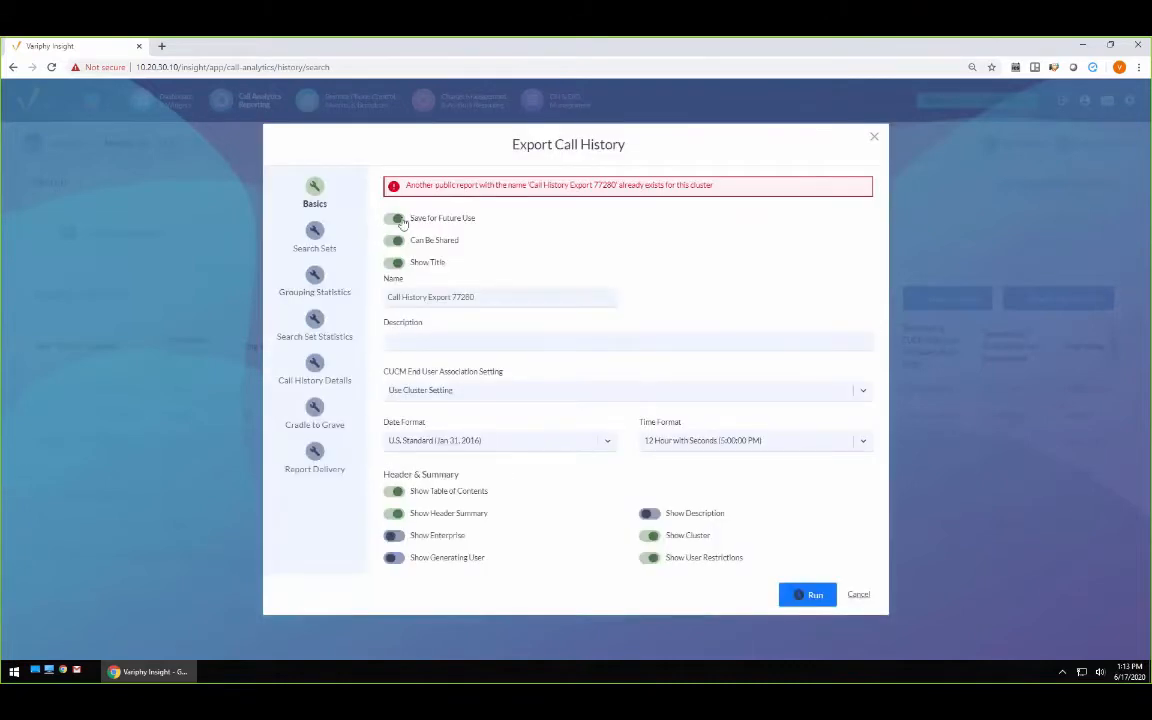
pyautogui.click(398, 218)
pyautogui.click(807, 594)
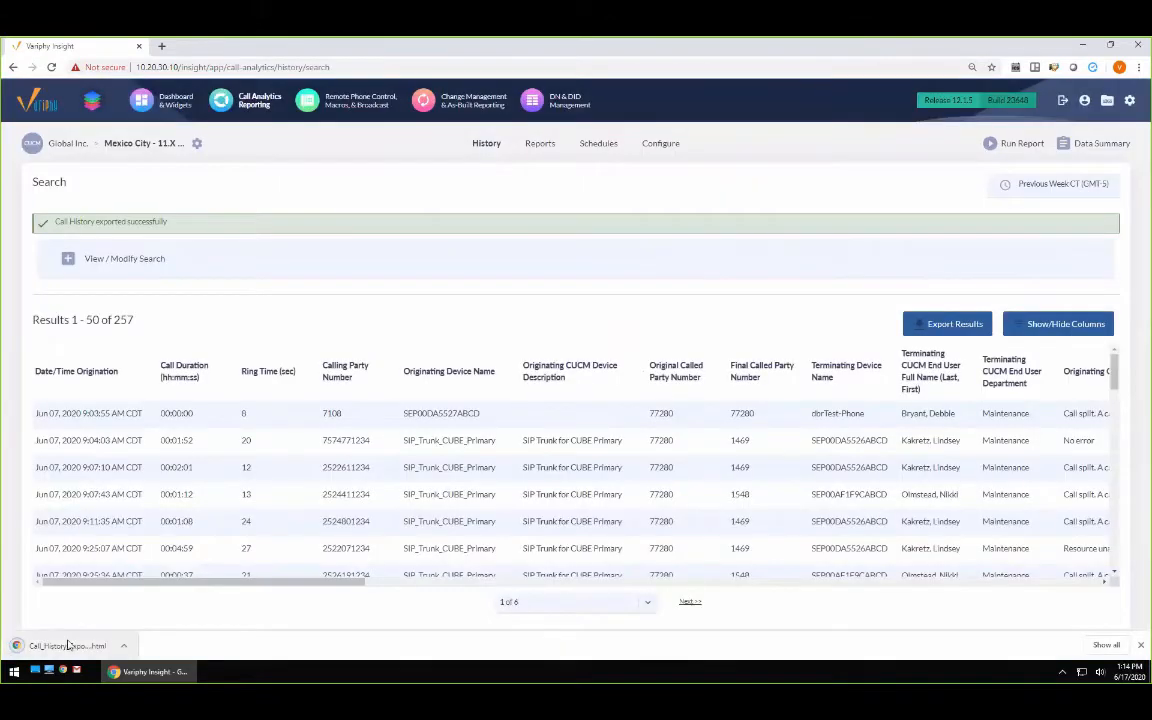
# - Open the exported HTML report and go to the related Cradle to Grave calls of the first listed call
pyautogui.click(68, 645)
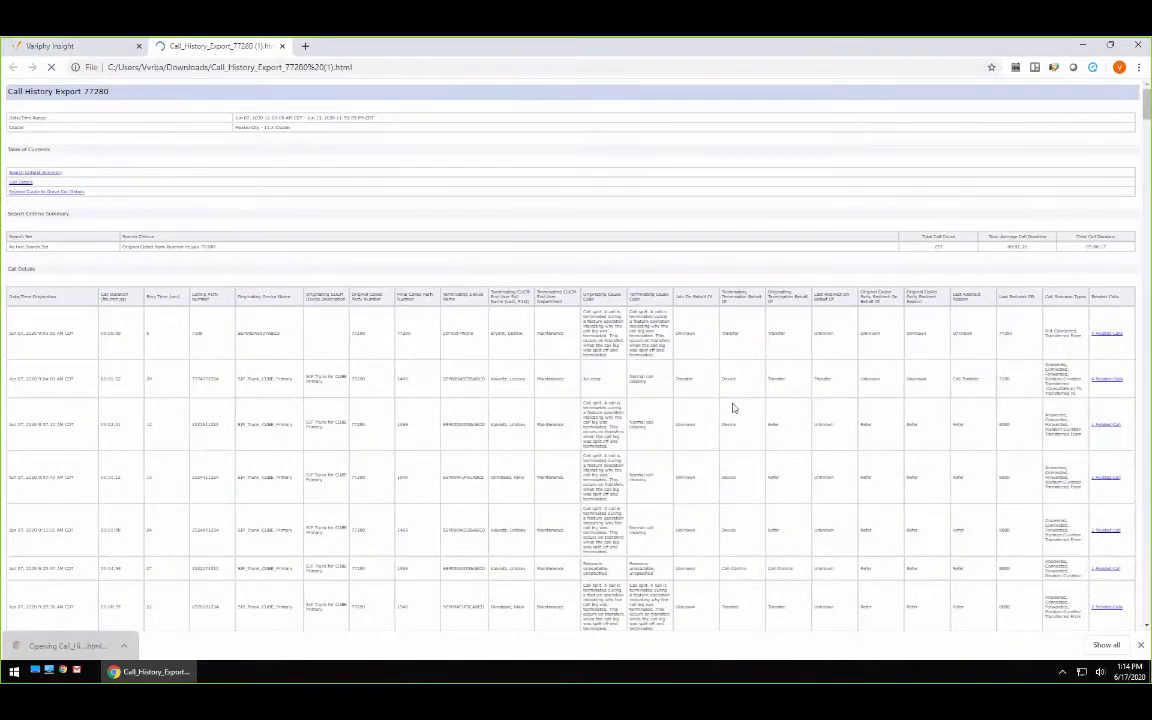
pyautogui.hotkey('ctrl', '+')
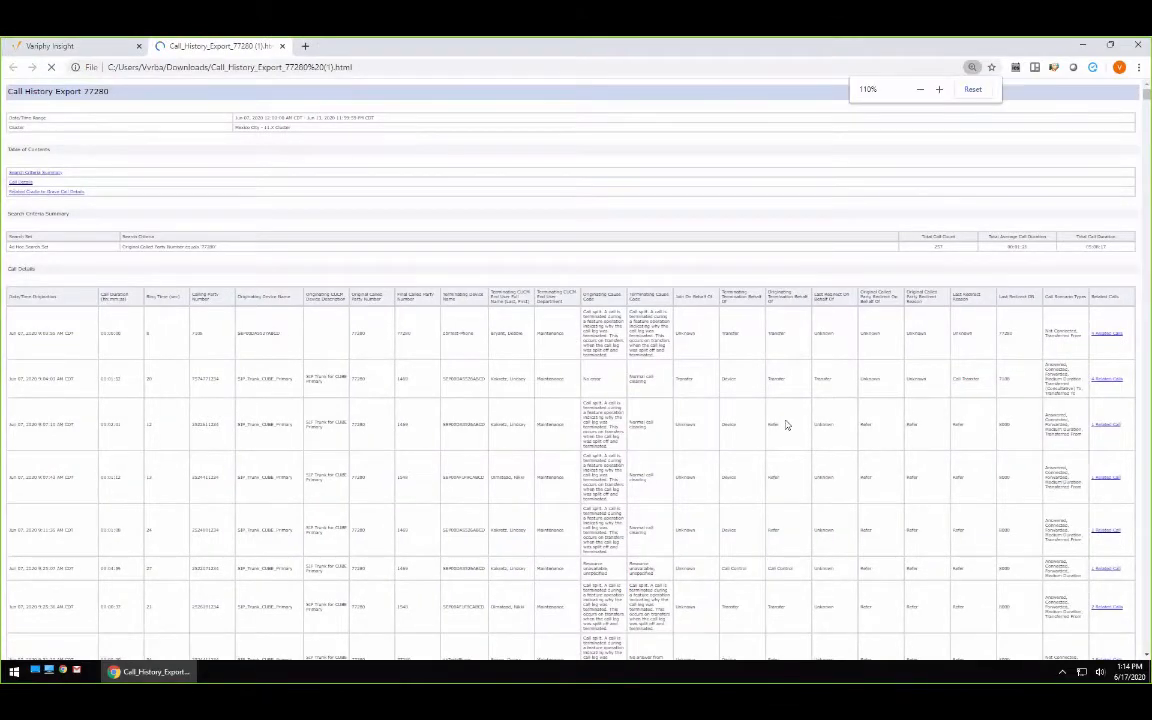
pyautogui.hotkey('ctrl', '+')
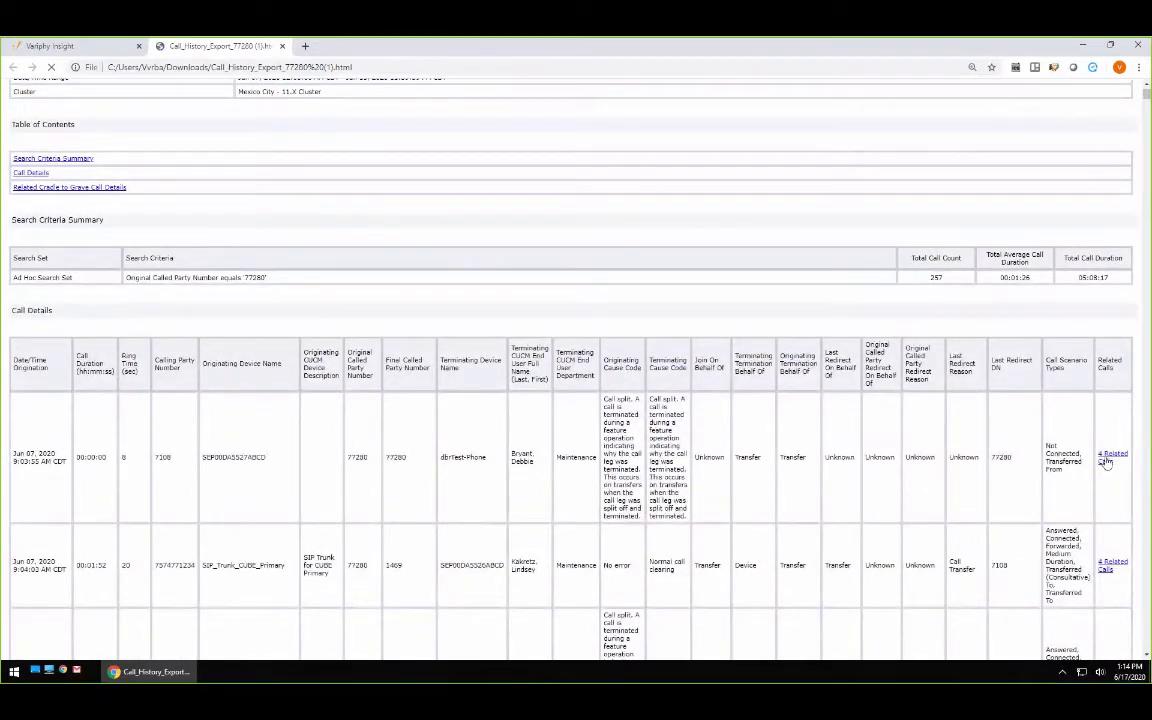
pyautogui.click(1108, 457)
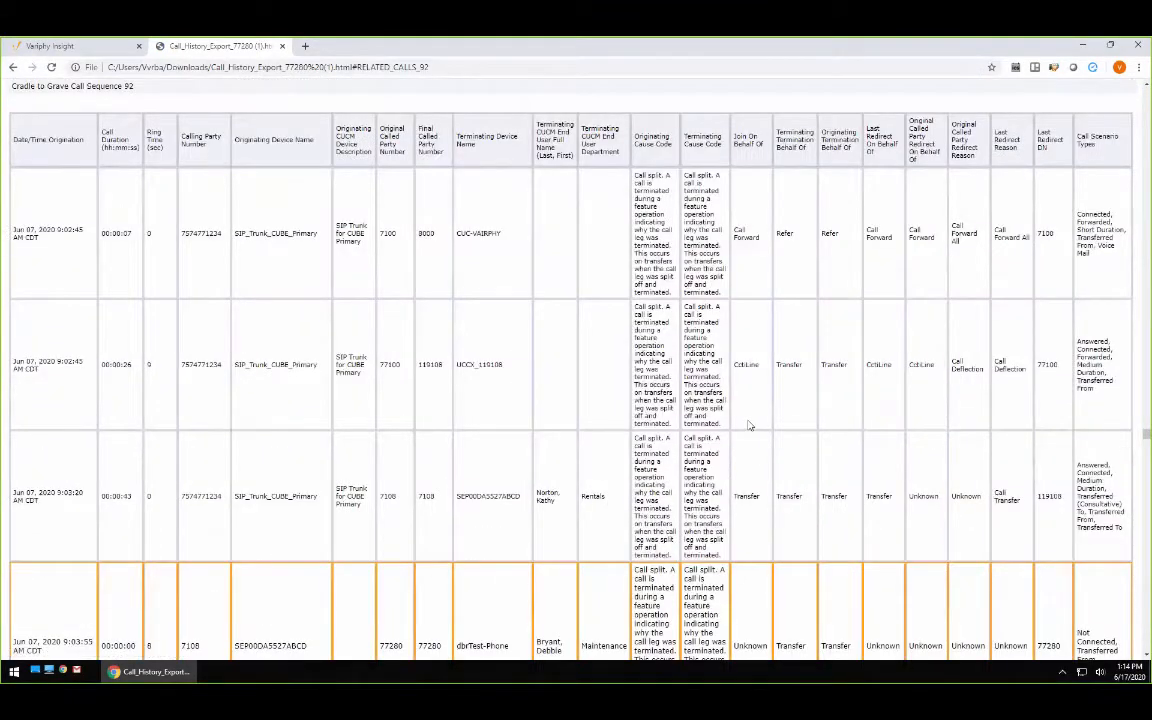
pyautogui.scroll(-3, 749, 425)
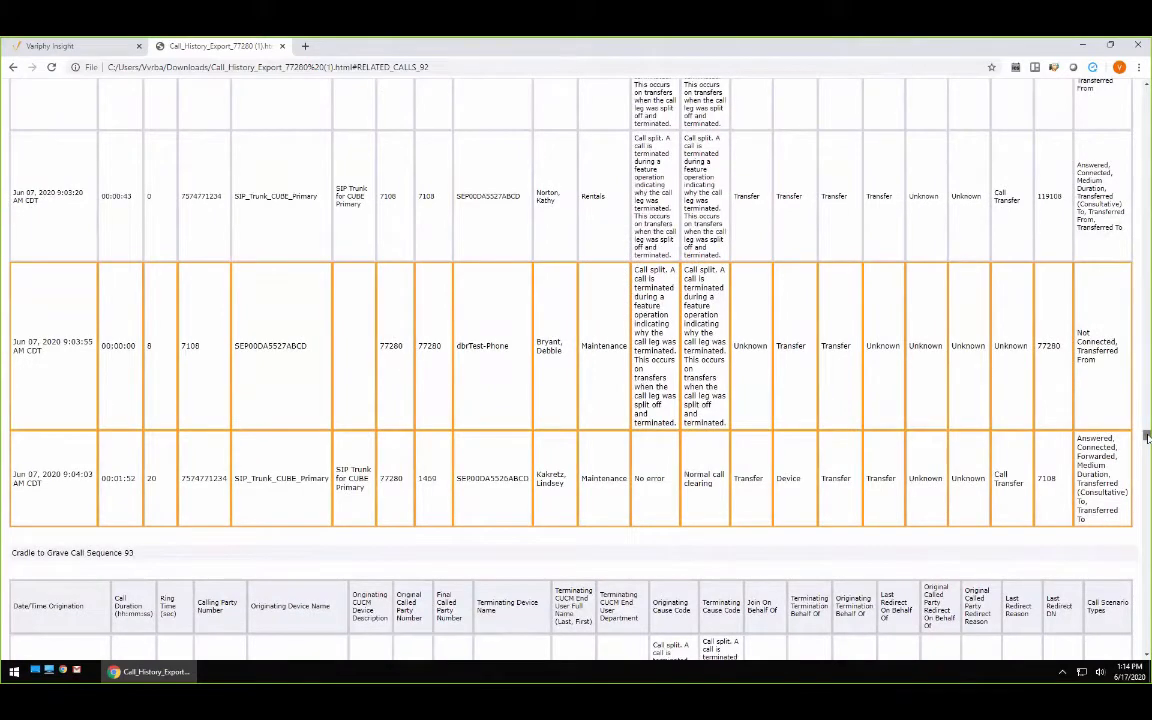
# - Browse the Cradle to Grave call sequences as far as the multi-leg sequence that follows sequence 187
pyautogui.moveTo(1147, 437); pyautogui.dragTo(1147, 593)
pyautogui.scroll(-20, 756, 454)
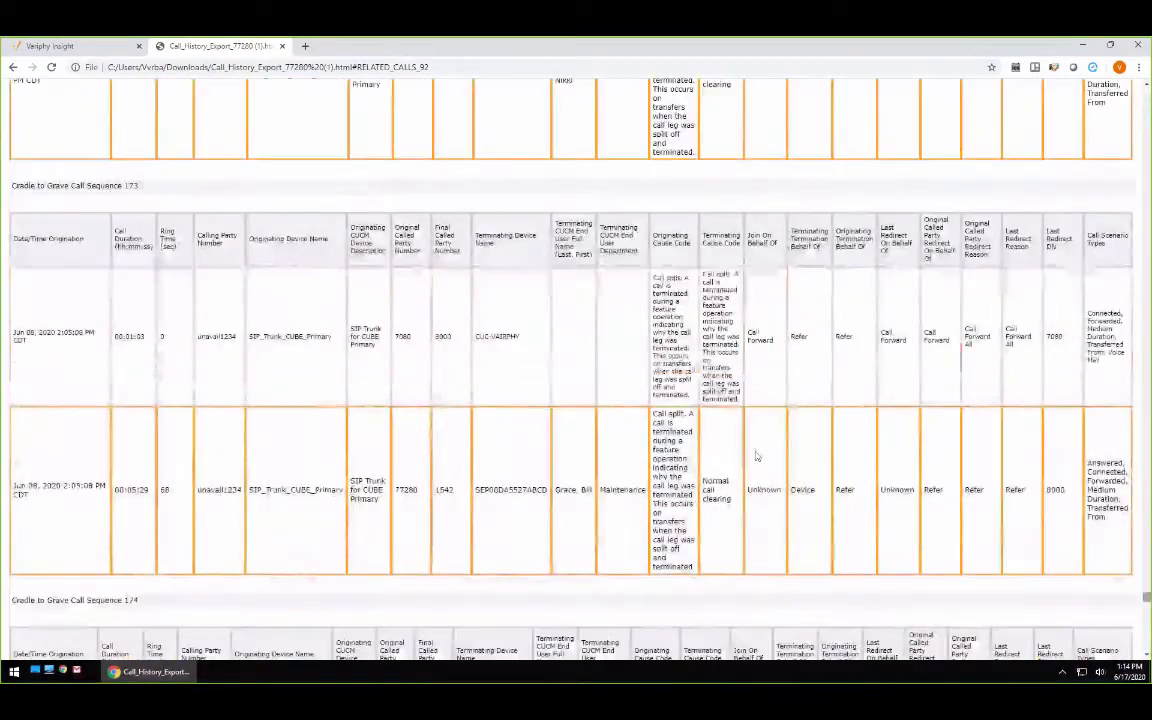
pyautogui.scroll(-20, 770, 445)
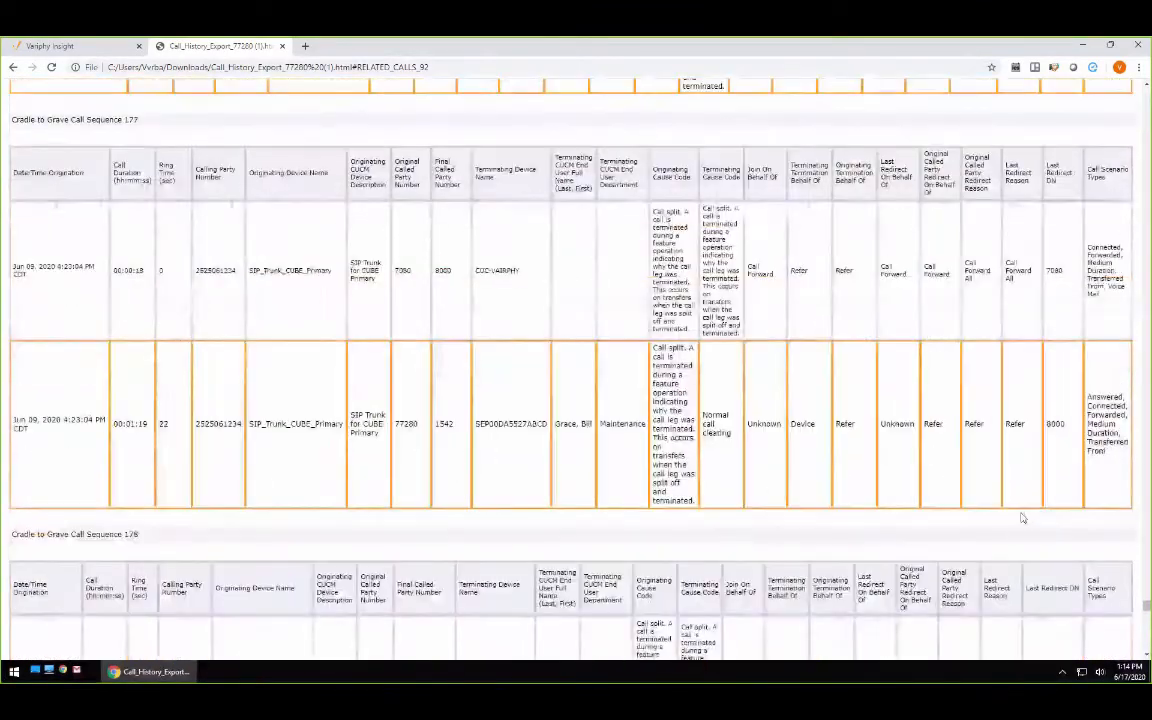
pyautogui.scroll(-20, 975, 510)
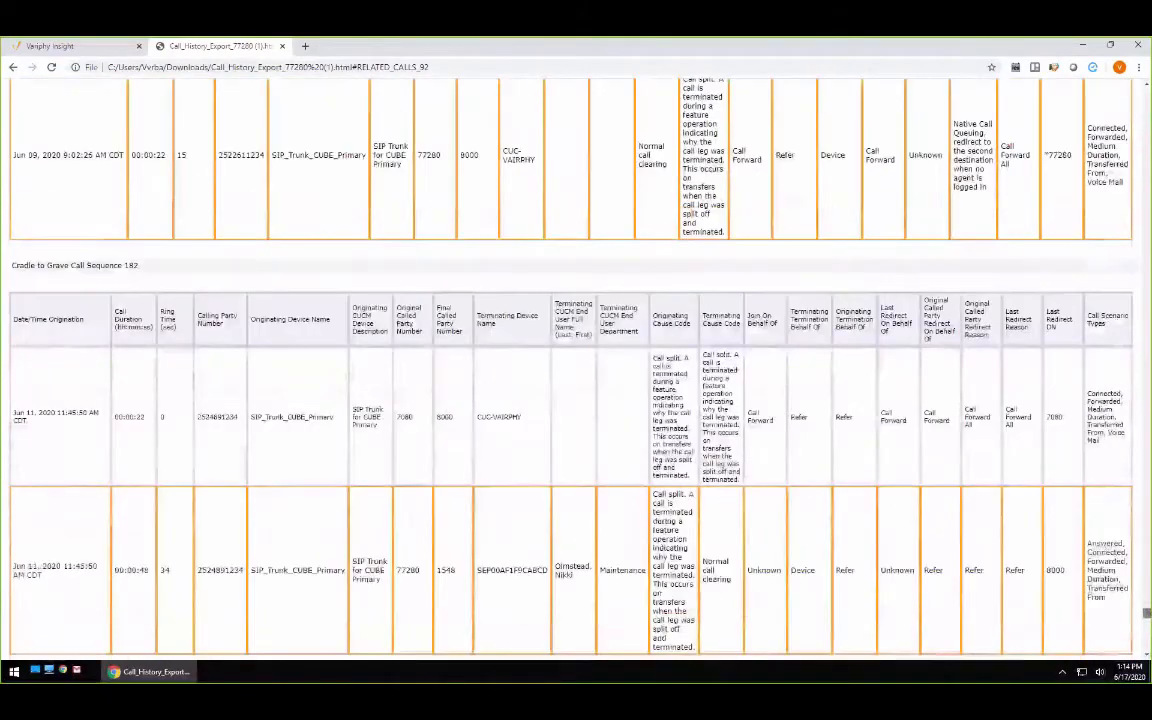
pyautogui.scroll(-15, 930, 500)
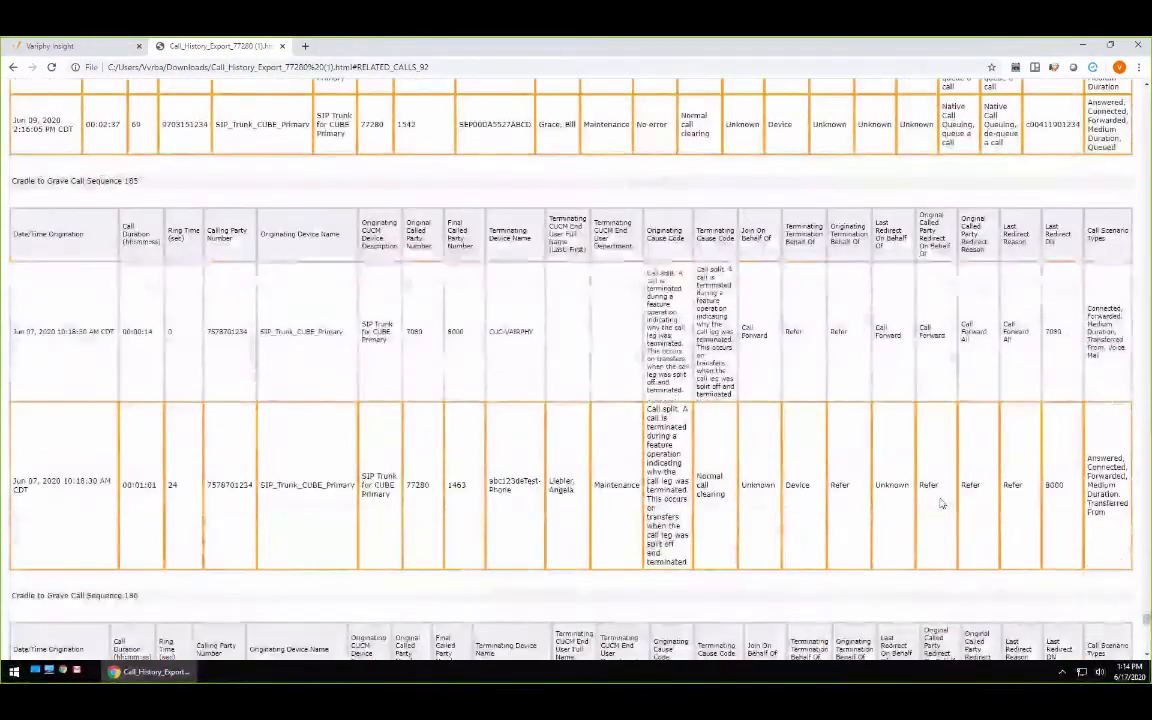
pyautogui.scroll(-15, 895, 473)
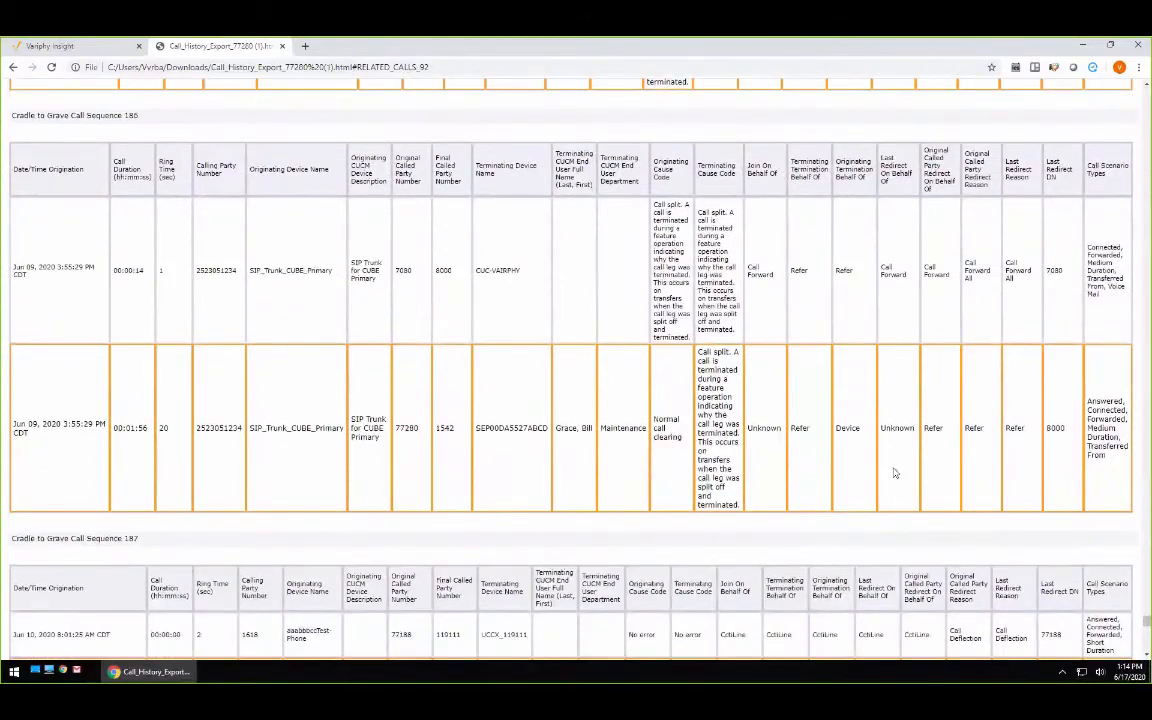
pyautogui.scroll(-1, 895, 473)
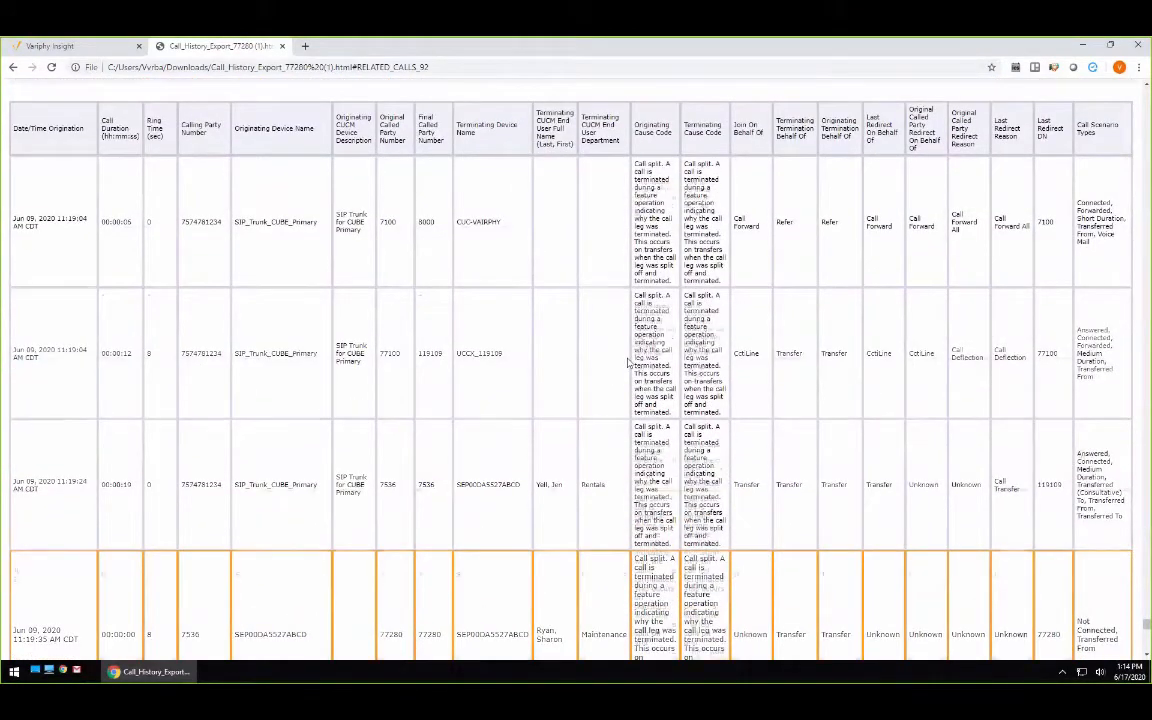
pyautogui.scroll(-2, 565, 371)
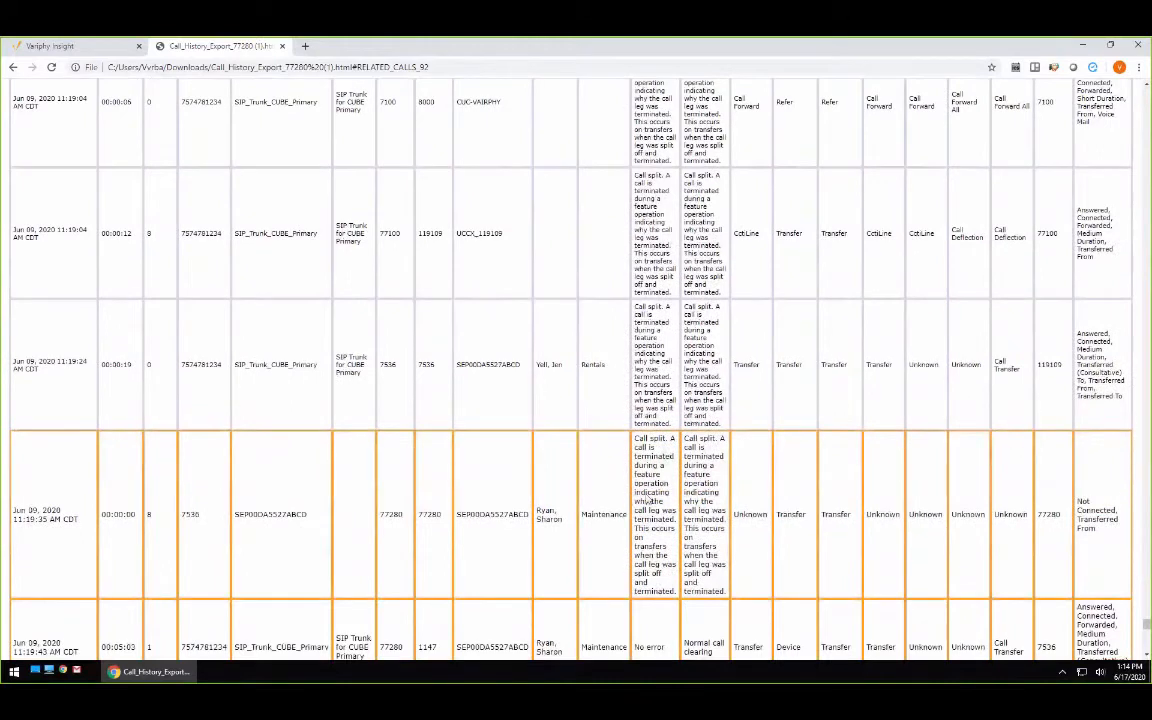
# - Examine the called numbers, terminating devices and departments of each call leg in the June 9, 11:19 AM sequence
pyautogui.doubleClick(435, 514)
pyautogui.scroll(1, 729, 487)
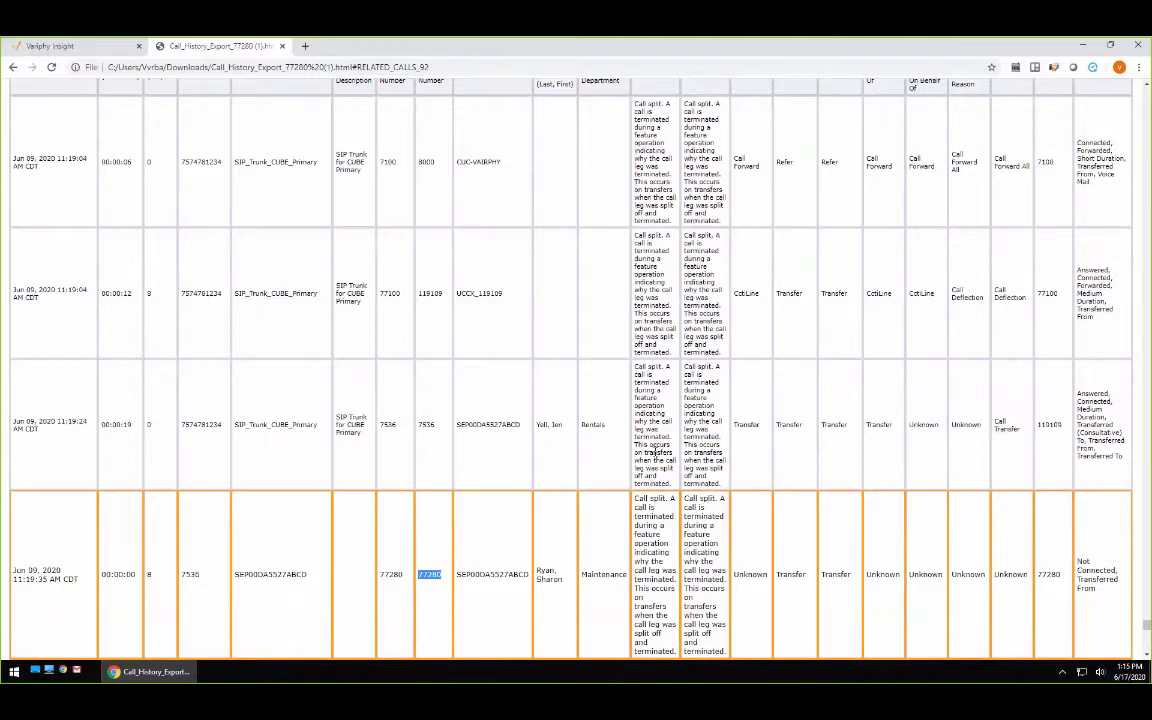
pyautogui.scroll(3, 729, 486)
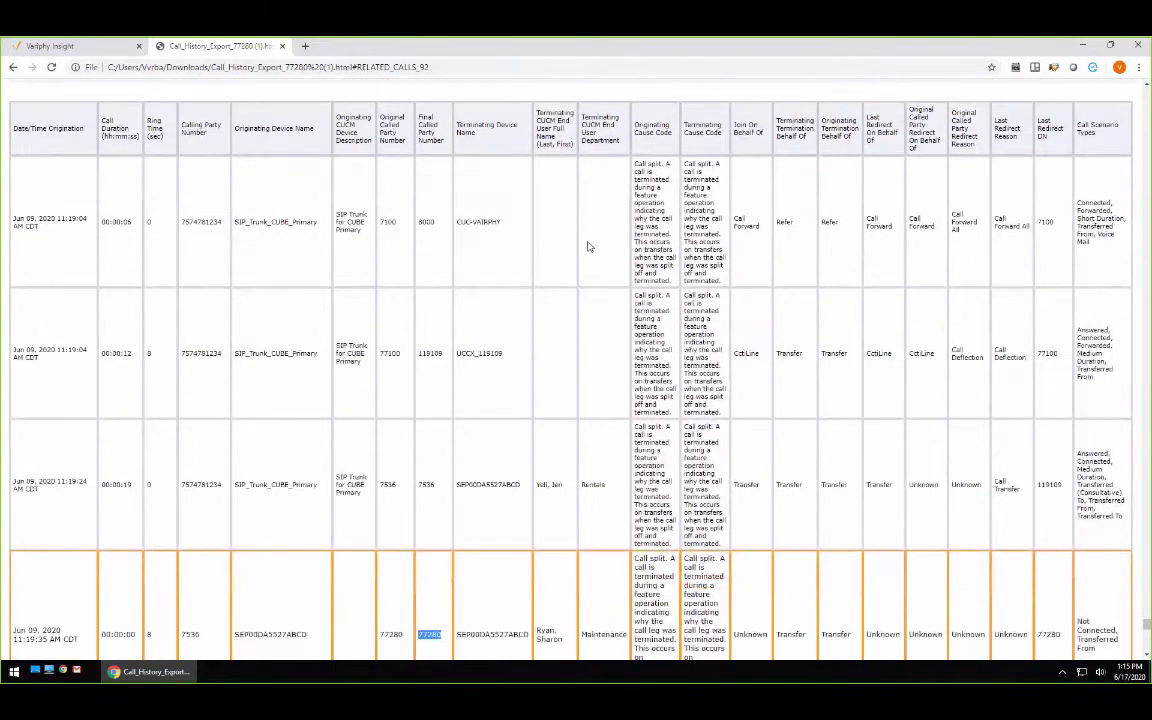
pyautogui.doubleClick(420, 224)
pyautogui.scroll(-1, 518, 340)
pyautogui.scroll(-1, 518, 340)
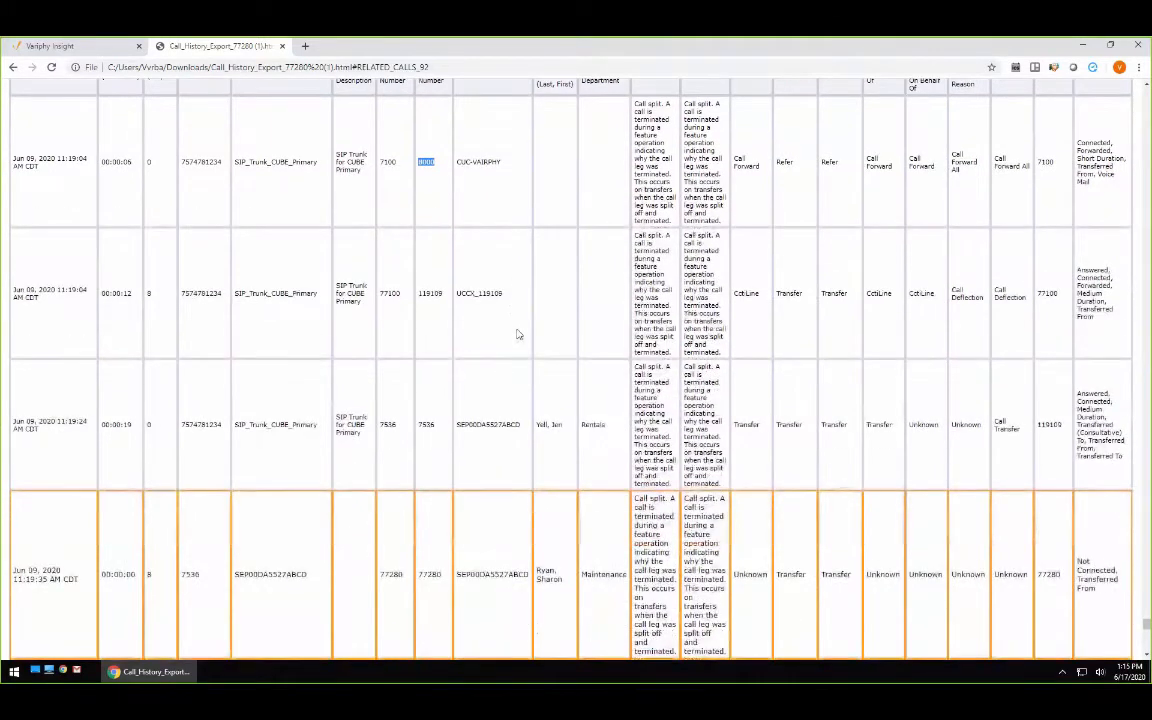
pyautogui.doubleClick(593, 424)
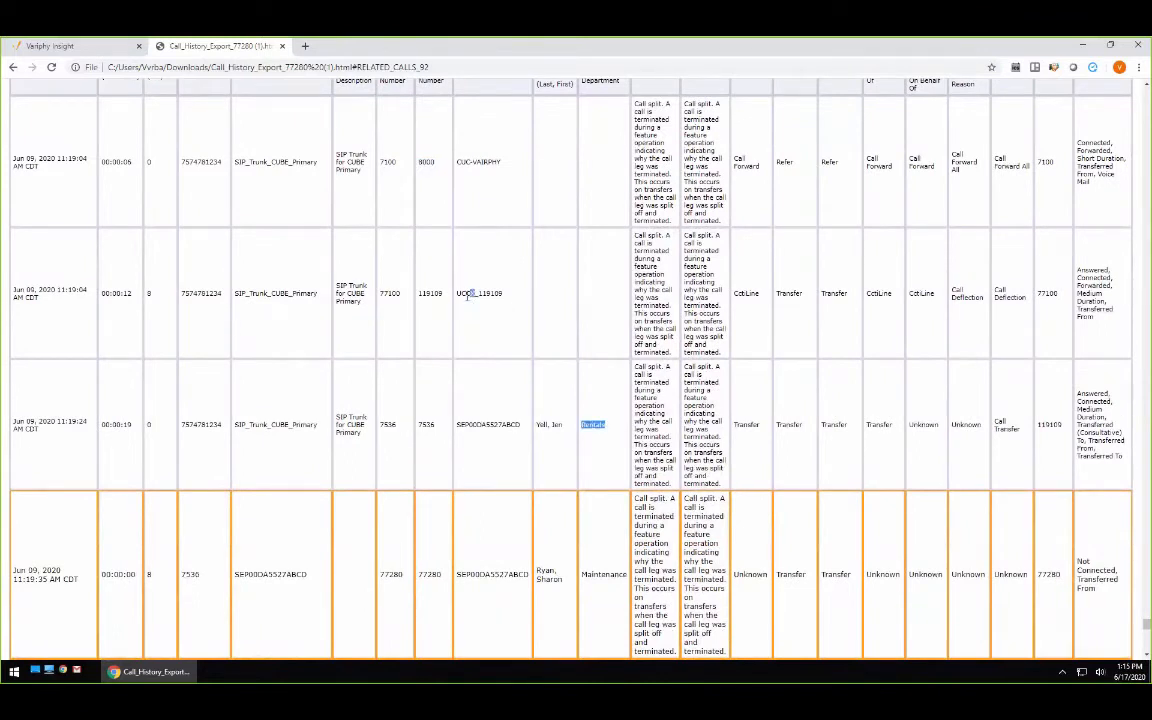
pyautogui.moveTo(457, 293); pyautogui.dragTo(476, 293)
pyautogui.doubleClick(426, 424)
pyautogui.moveTo(563, 427)
pyautogui.mouseDown()
pyautogui.moveTo(546, 426)
pyautogui.moveTo(582, 425)
pyautogui.mouseUp()
pyautogui.scroll(1, 594, 424)
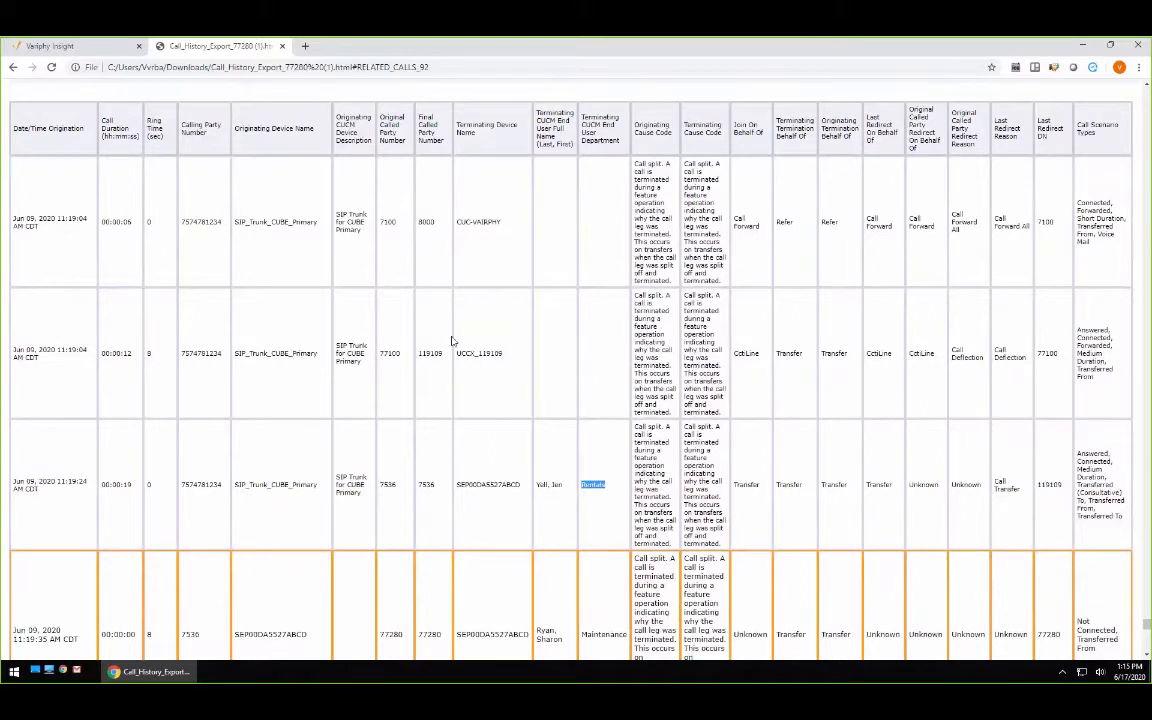
# - Trace the June 9, 11:19 AM call from 8000 through the Rentals department to the final leg into hunt group 77280
pyautogui.doubleClick(426, 222)
pyautogui.scroll(-1, 463, 306)
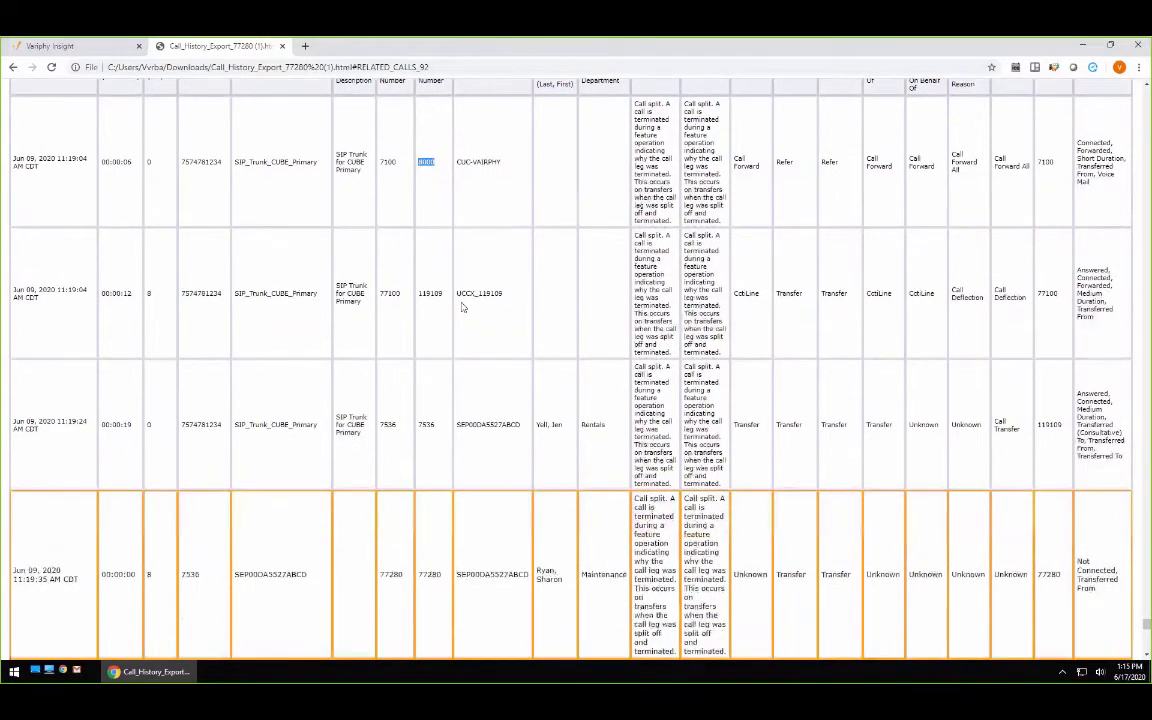
pyautogui.doubleClick(593, 424)
pyautogui.scroll(-1, 553, 377)
pyautogui.scroll(-1, 552, 376)
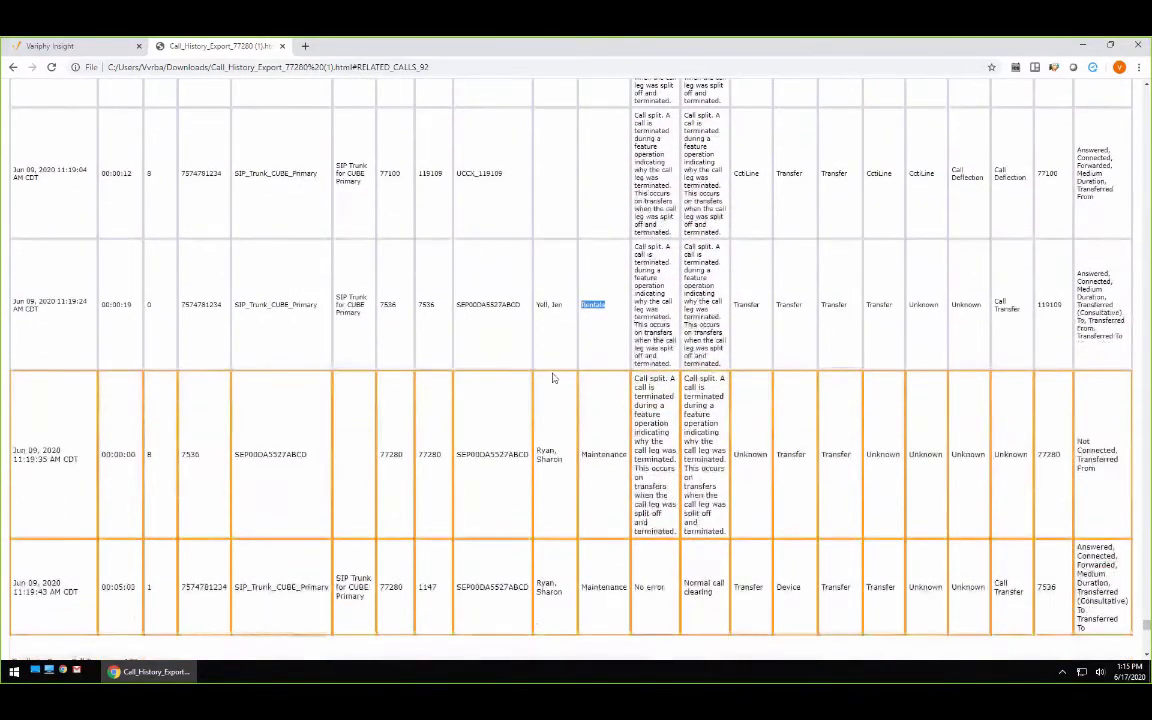
pyautogui.scroll(-1, 550, 372)
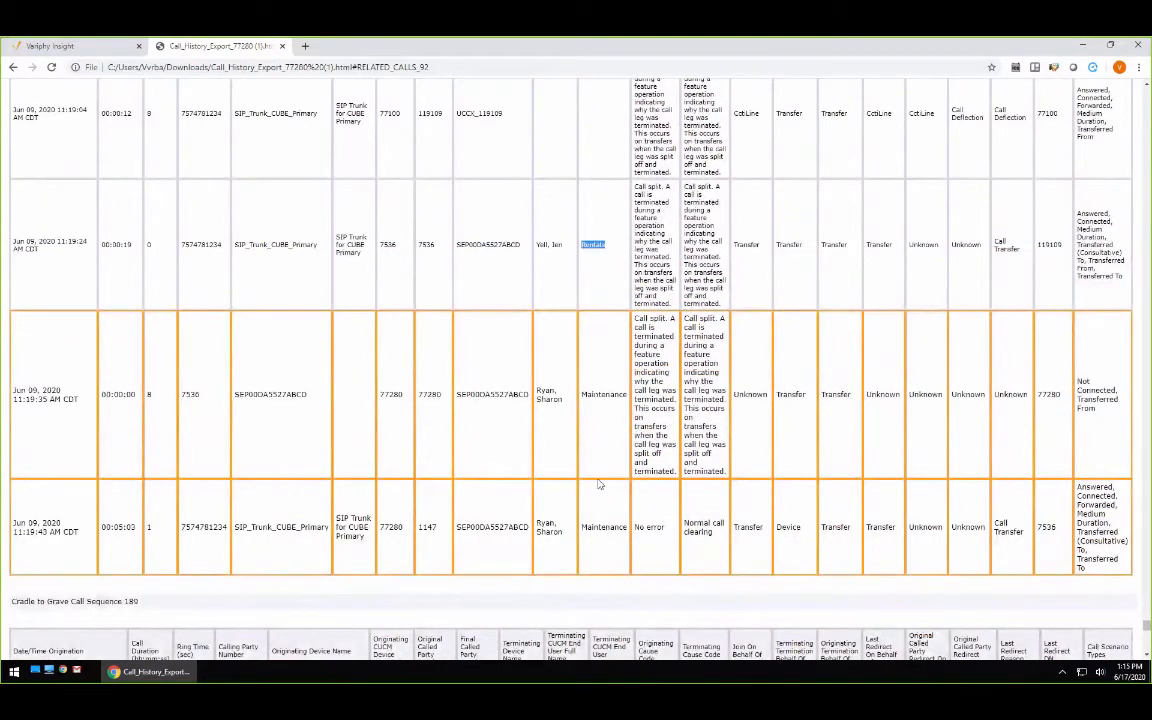
pyautogui.scroll(1, 514, 540)
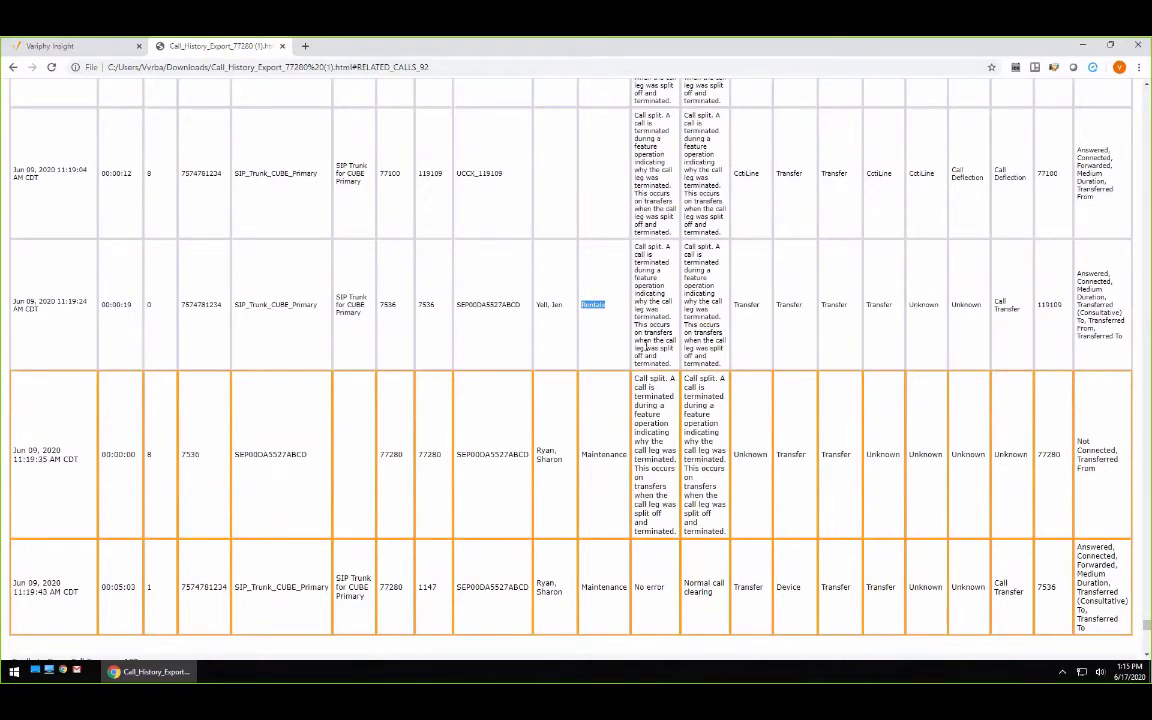
pyautogui.scroll(-3, 636, 380)
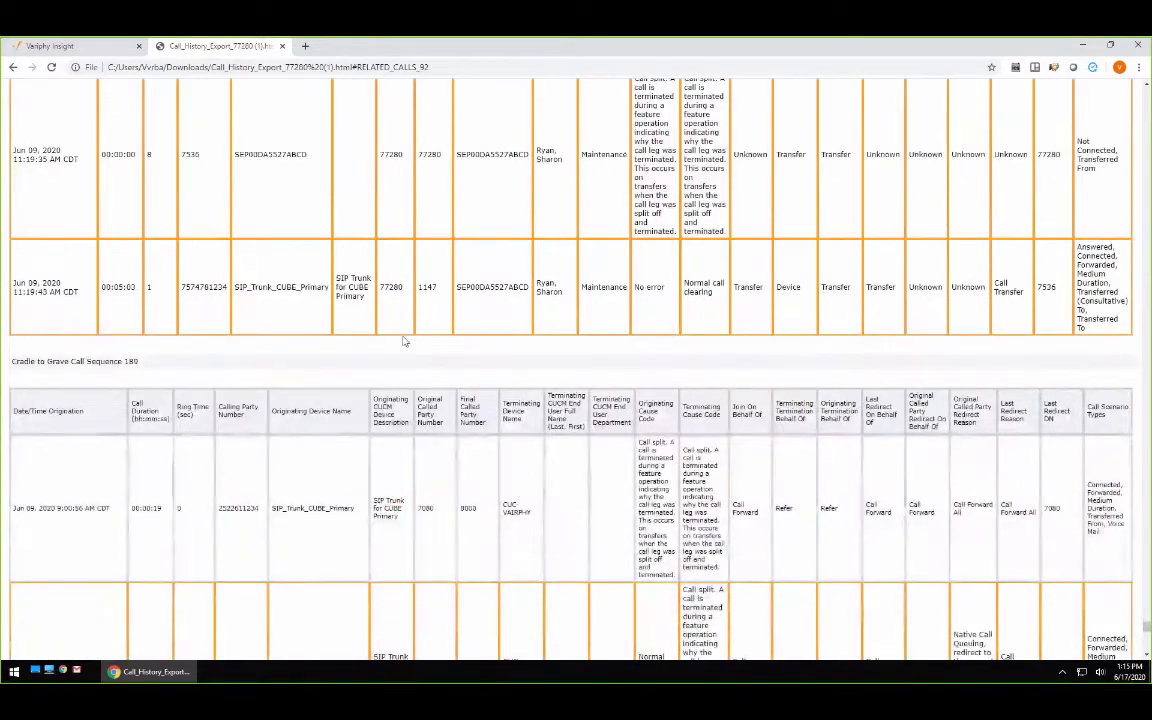
pyautogui.doubleClick(391, 287)
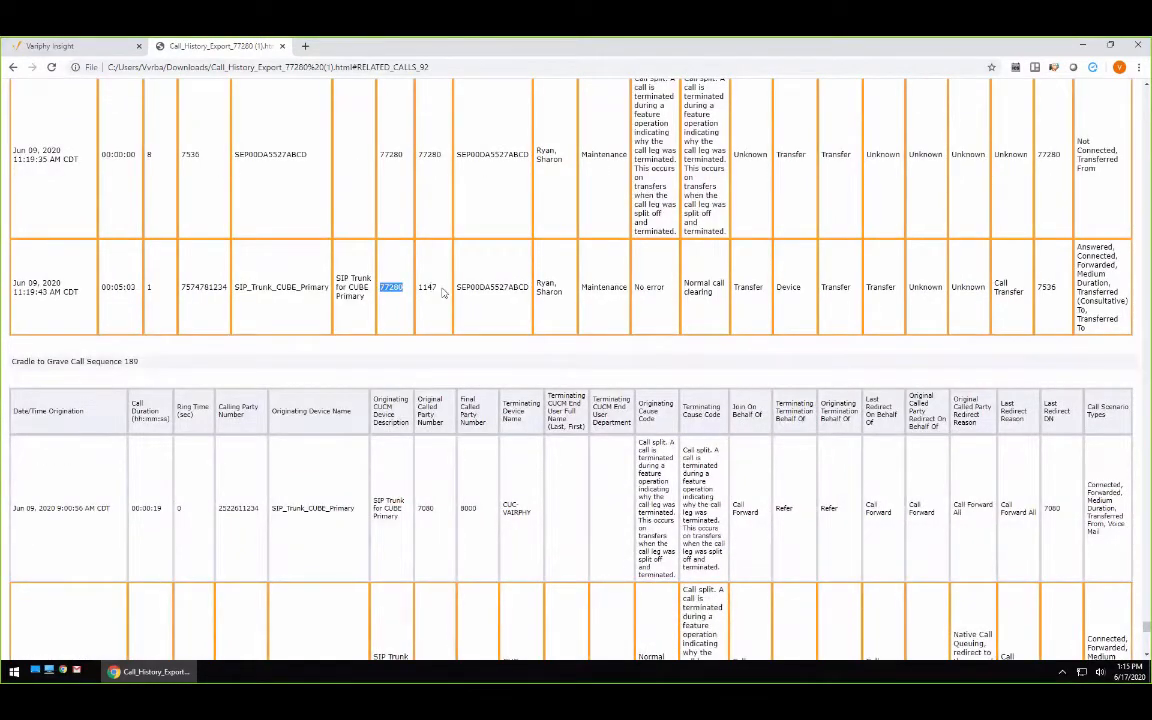
pyautogui.scroll(1, 535, 305)
# - Compare the call legs and redirect reasons in Cradle to Grave sequences 189, 190 and 191
pyautogui.scroll(-3, 535, 305)
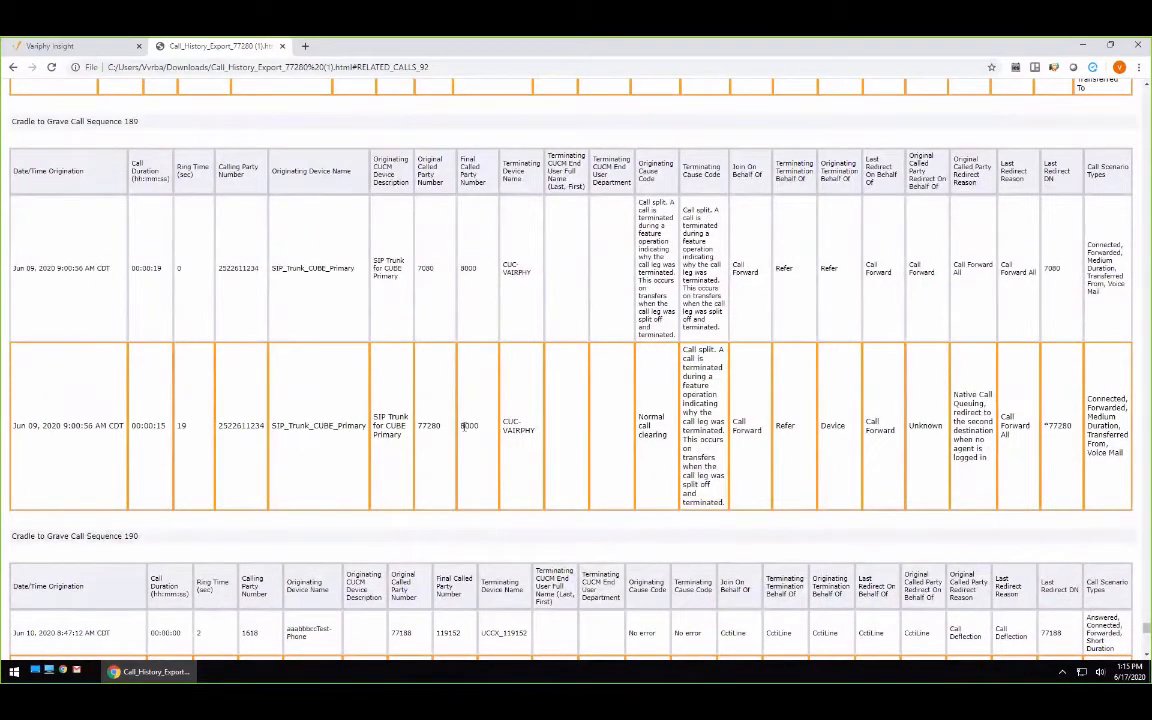
pyautogui.scroll(-2, 466, 426)
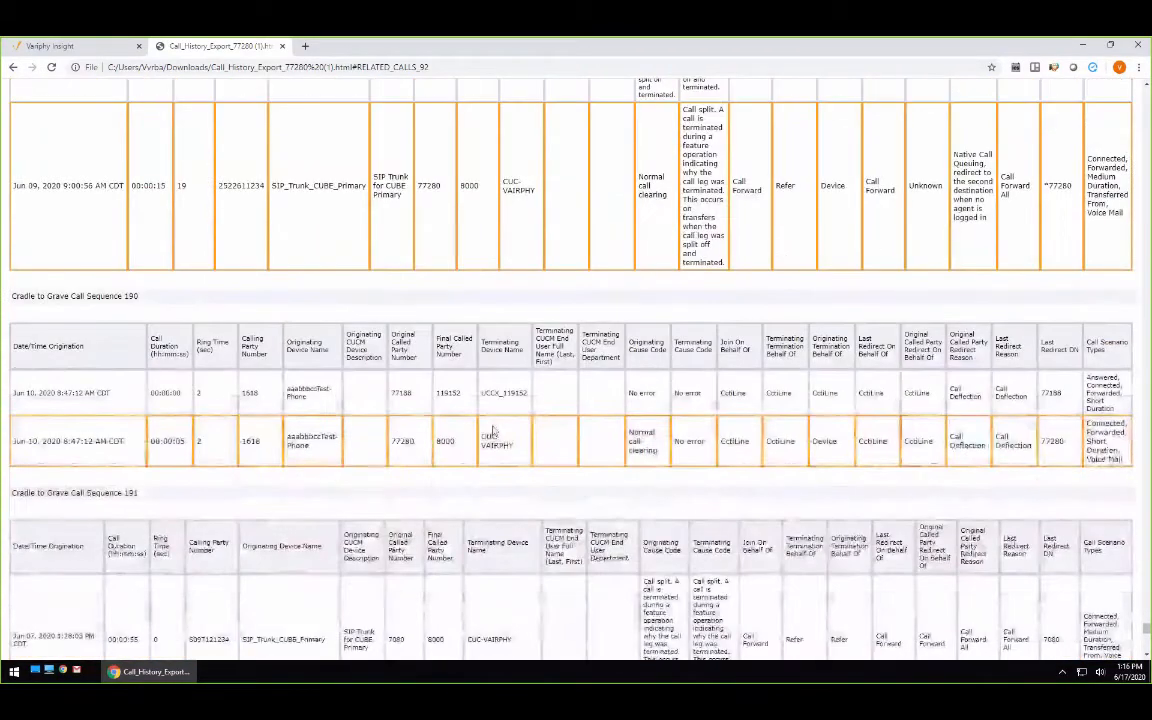
pyautogui.scroll(-4, 490, 430)
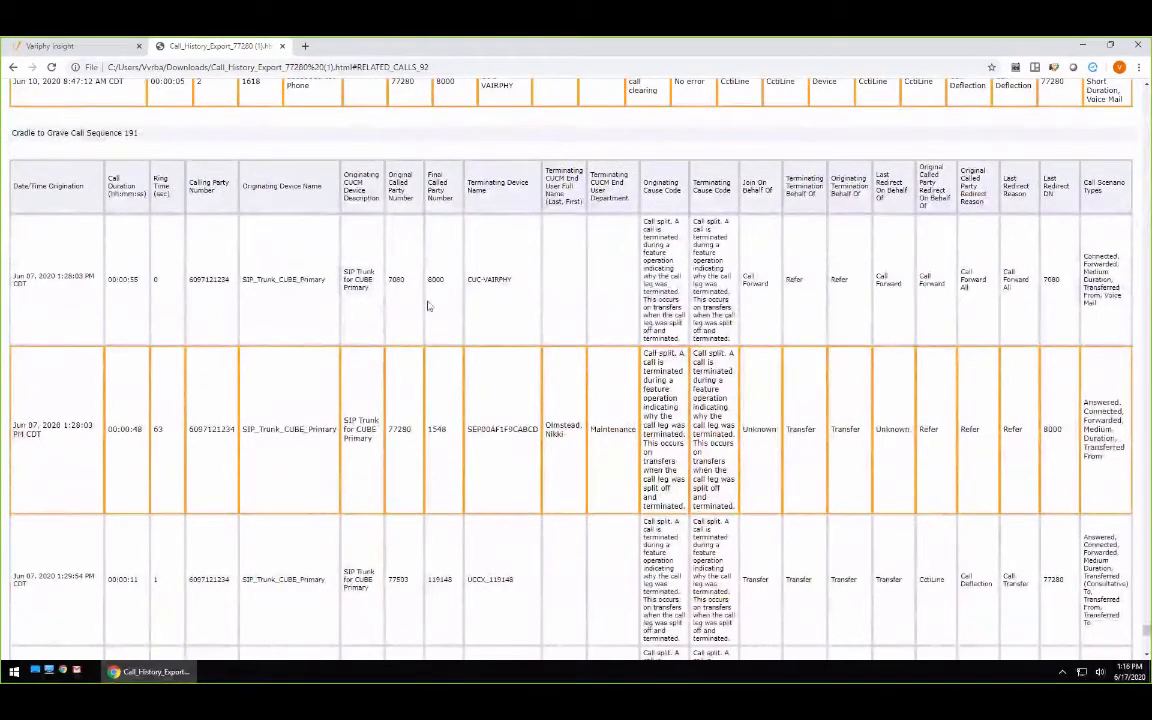
pyautogui.scroll(1, 410, 428)
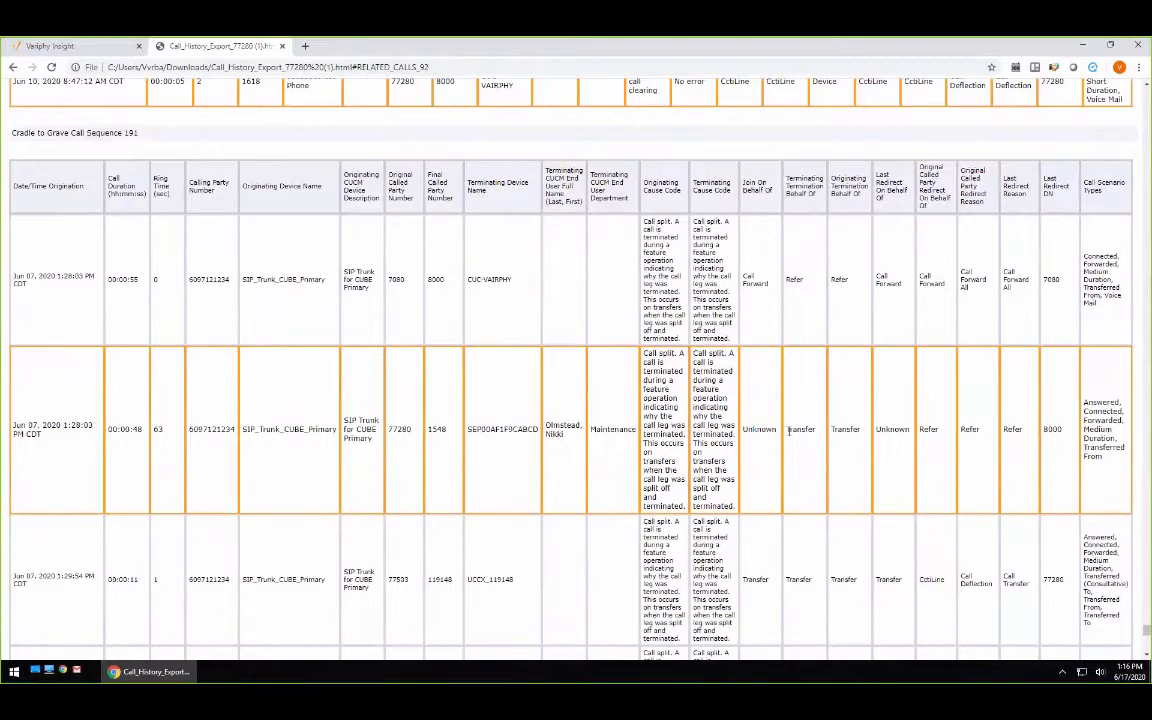
# - Return to the June 9, 11:19 AM sequence and review its legs from the last one back to the first
pyautogui.scroll(-15, 789, 430)
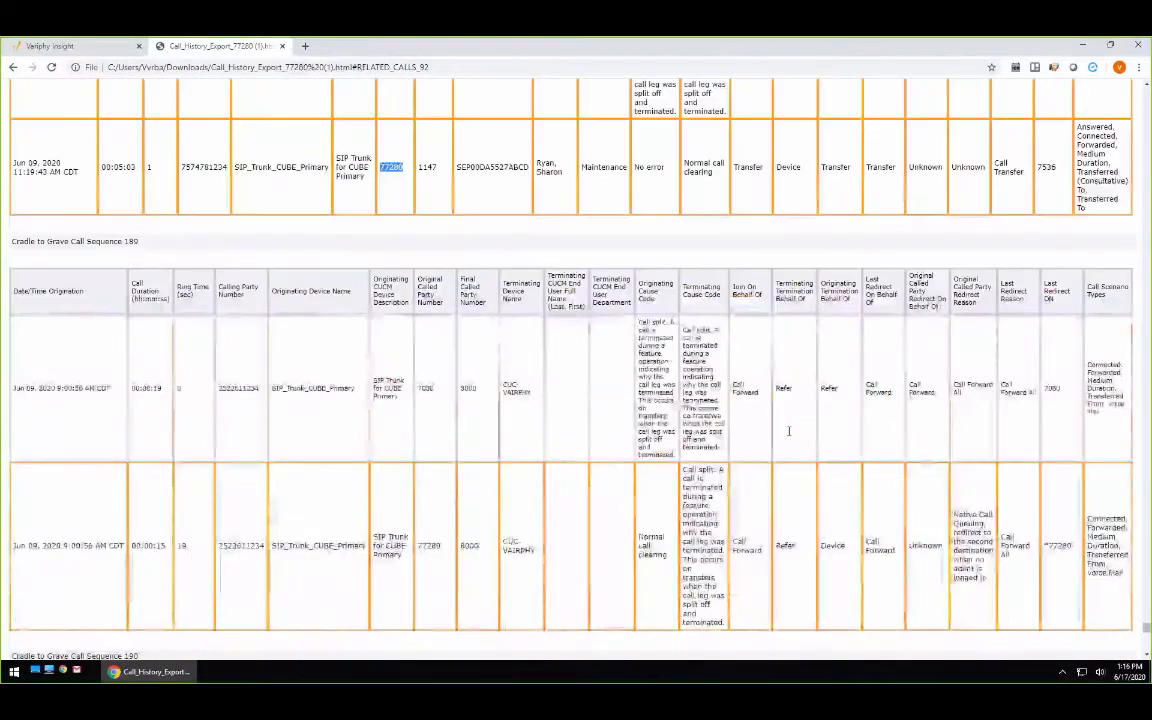
pyautogui.scroll(2, 789, 430)
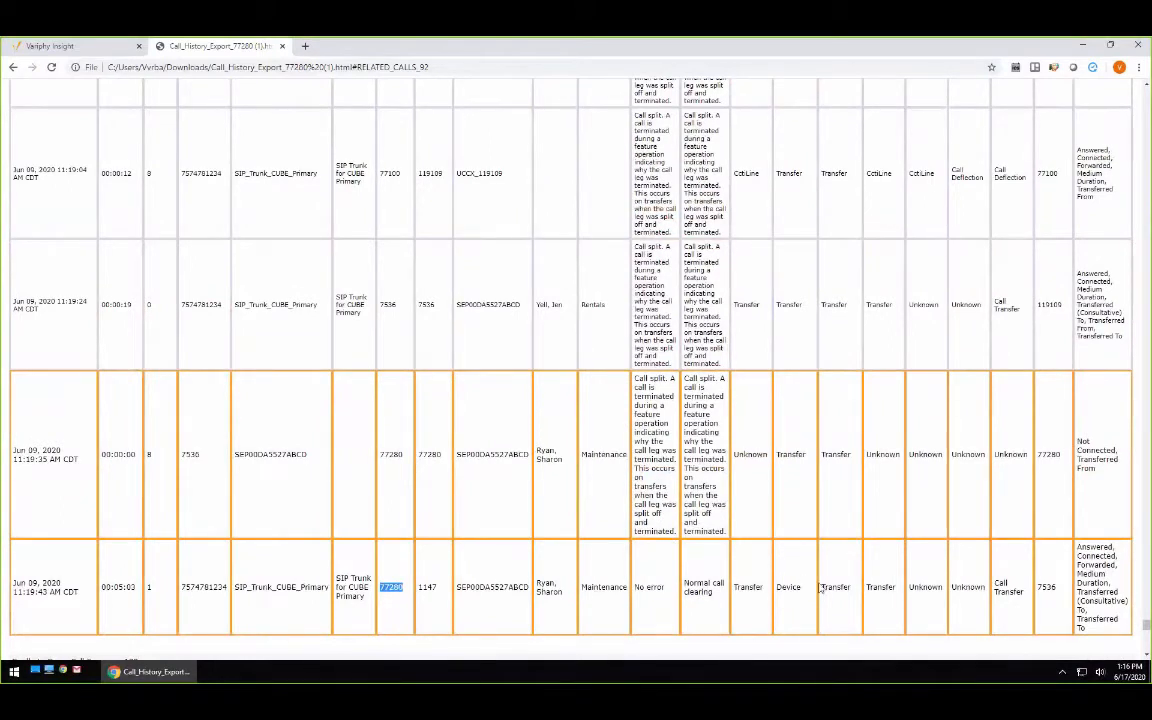
pyautogui.scroll(2, 820, 588)
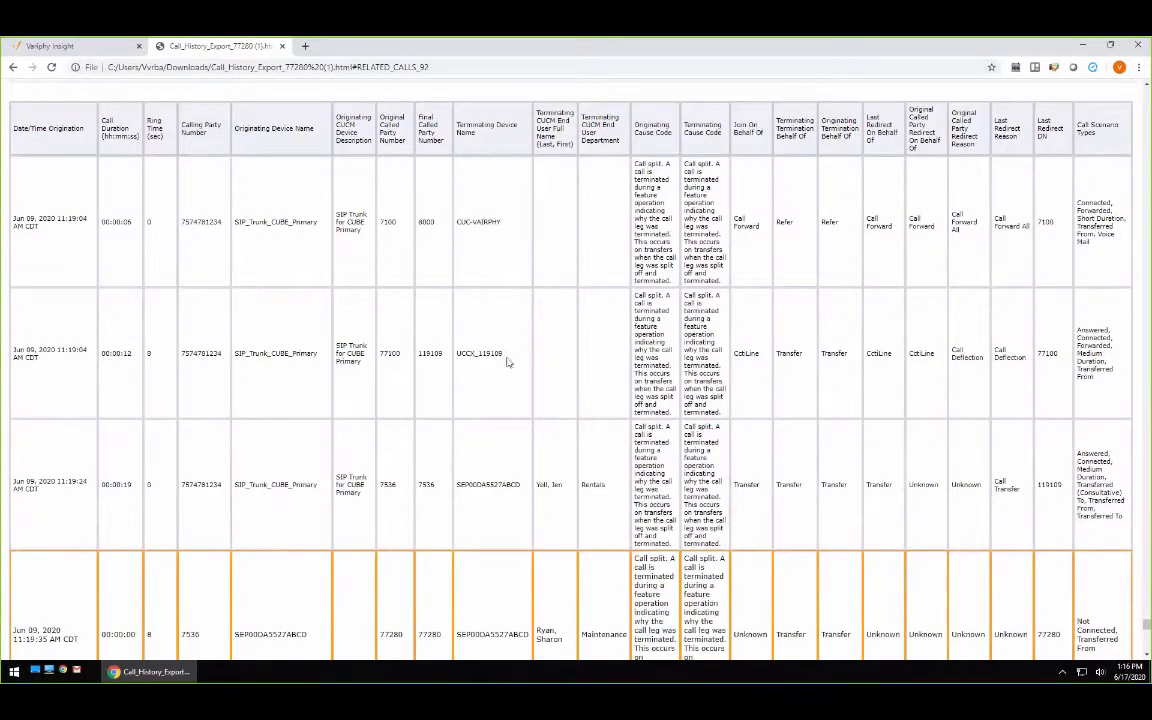
# - Trace the June 9, 11:19 AM call from device UCCX_119109 through hunt group 77280 to its final Maintenance leg
pyautogui.moveTo(506, 354); pyautogui.dragTo(457, 354)
pyautogui.scroll(-1, 485, 364)
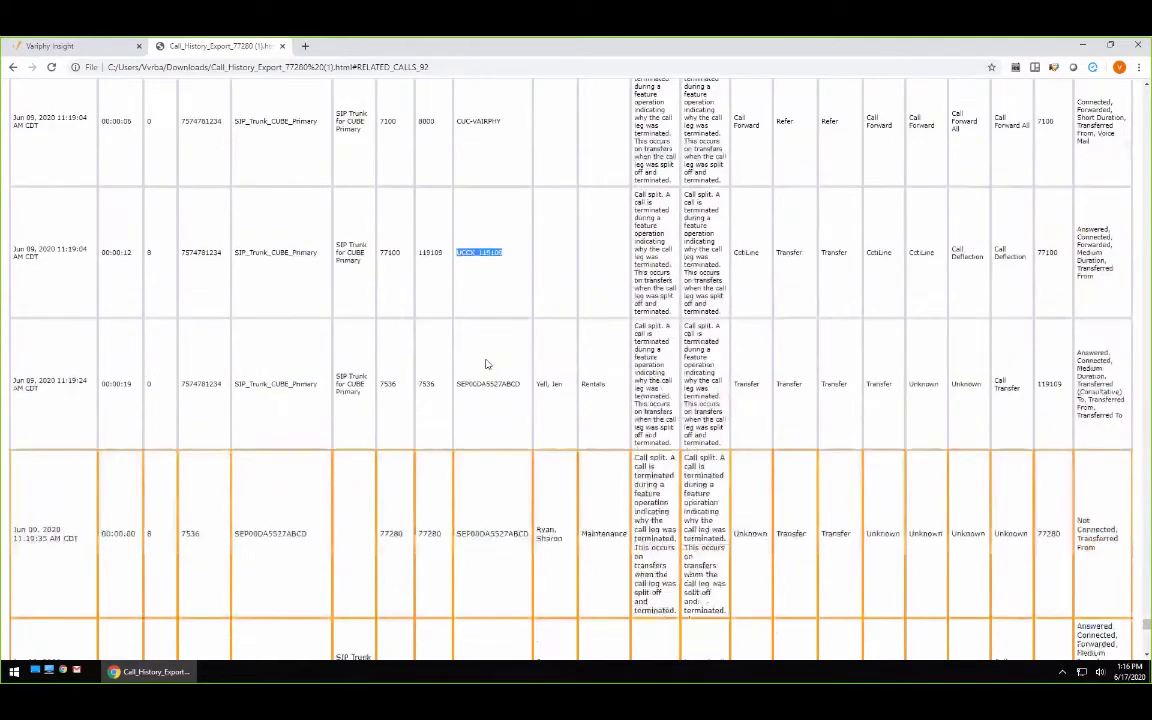
pyautogui.click(430, 514)
pyautogui.doubleClick(430, 514)
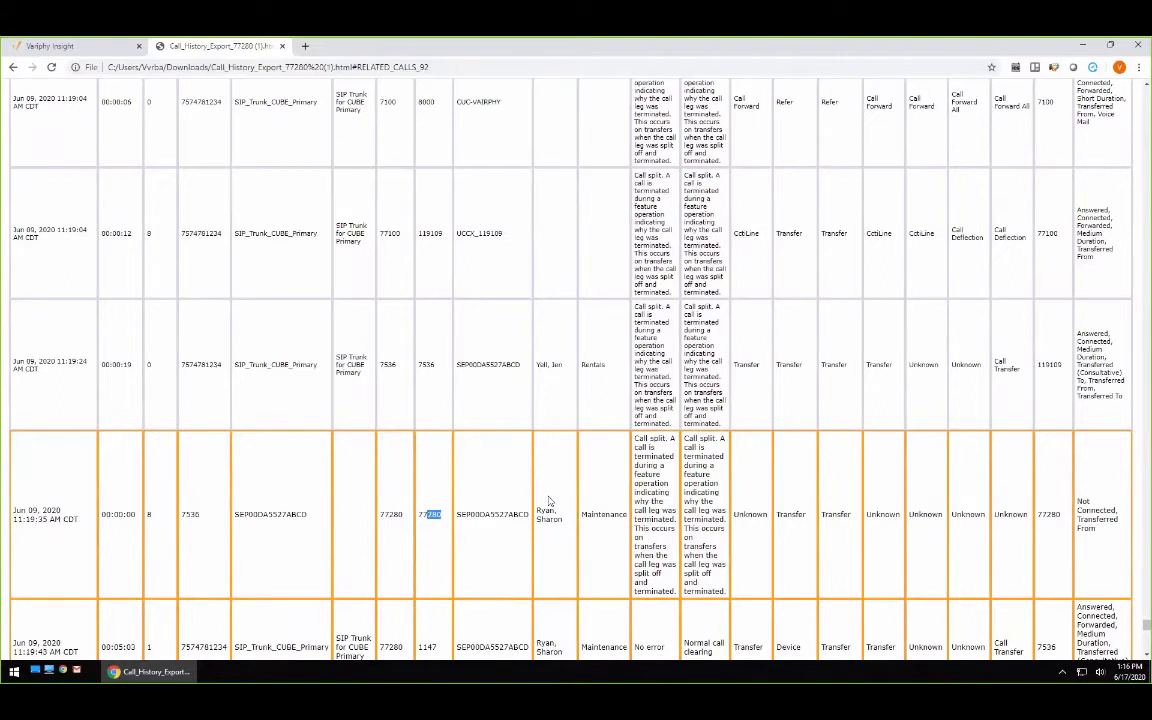
pyautogui.scroll(-1, 549, 500)
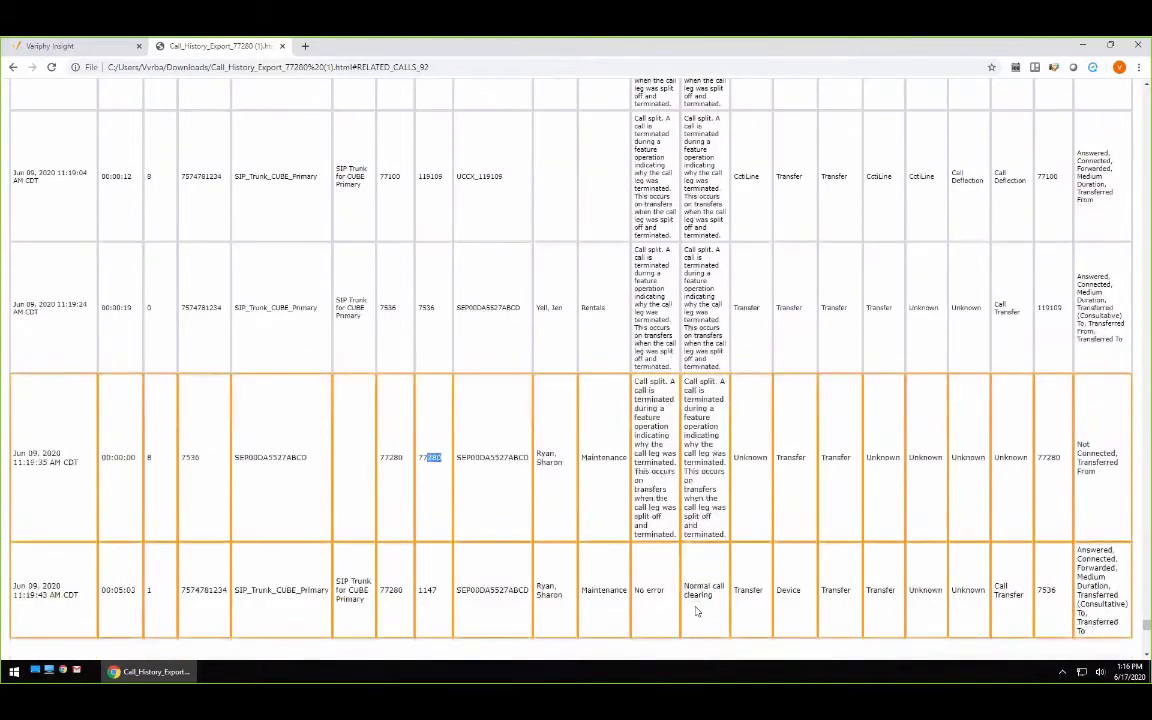
pyautogui.moveTo(427, 455); pyautogui.dragTo(432, 455)
pyautogui.scroll(-2, 517, 480)
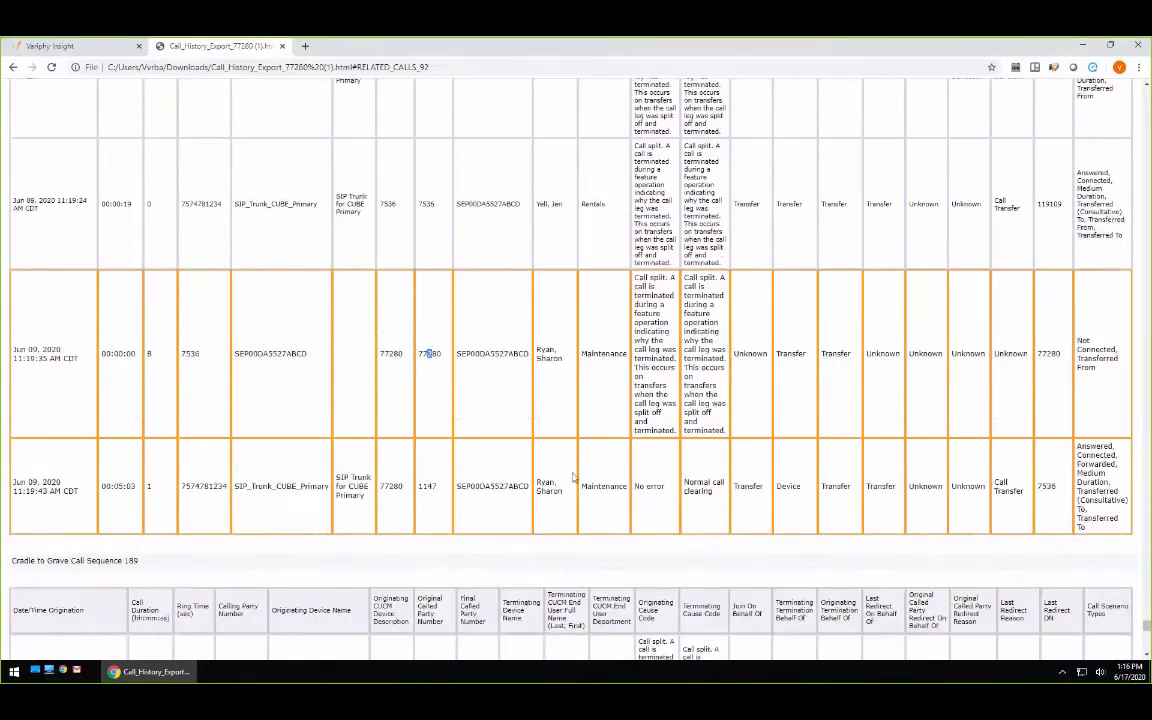
pyautogui.moveTo(474, 478); pyautogui.dragTo(1050, 470)
pyautogui.scroll(1, 578, 102)
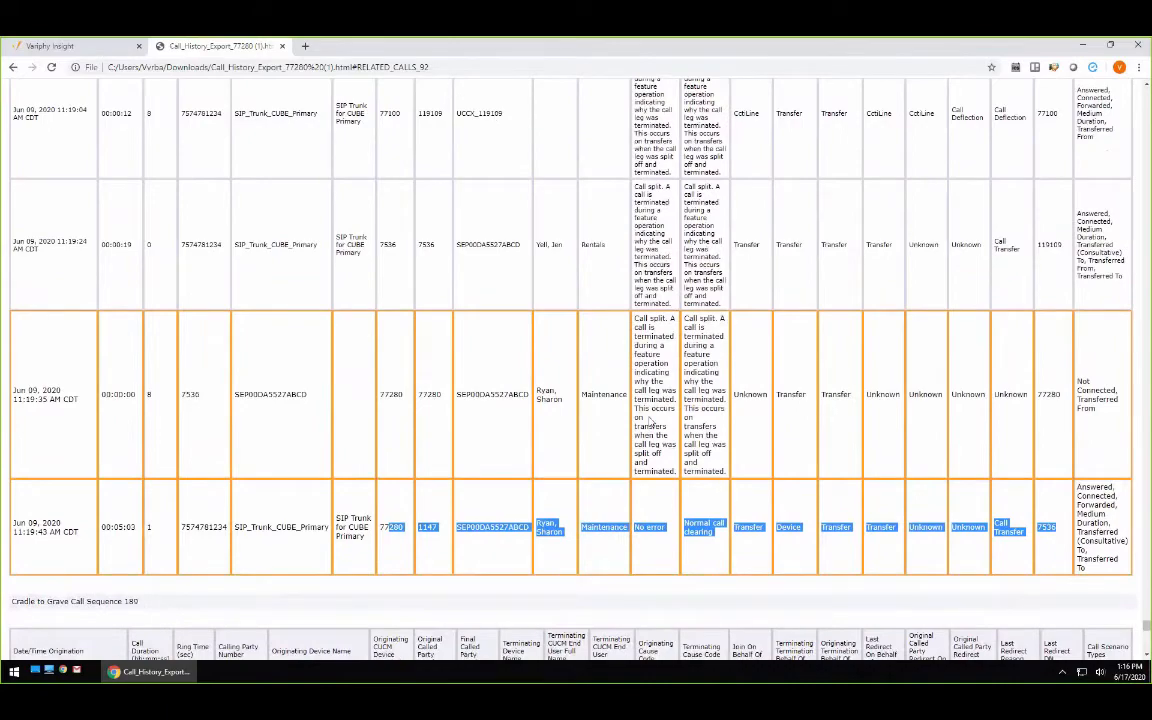
# - Capture the header and first legs of Cradle to Grave sequence 191 as a Screenpresso image and move its window below the sequence title
pyautogui.scroll(-7, 676, 480)
pyautogui.scroll(-3, 677, 480)
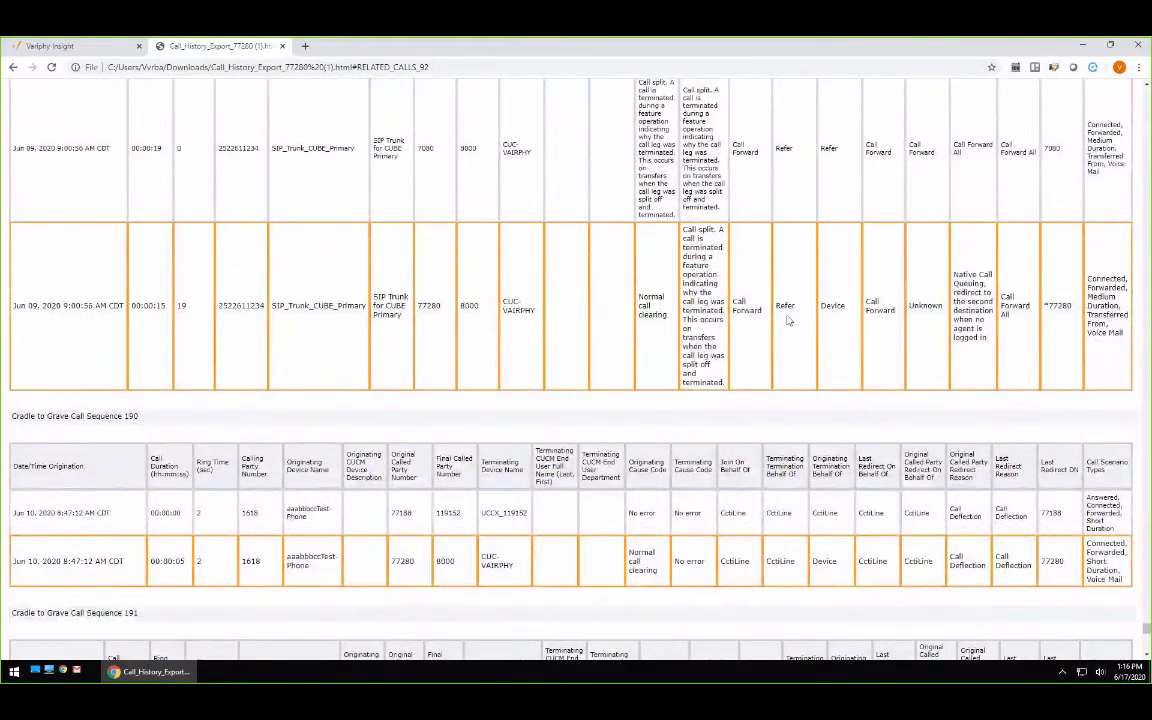
pyautogui.scroll(-6, 880, 332)
pyautogui.scroll(-2, 786, 430)
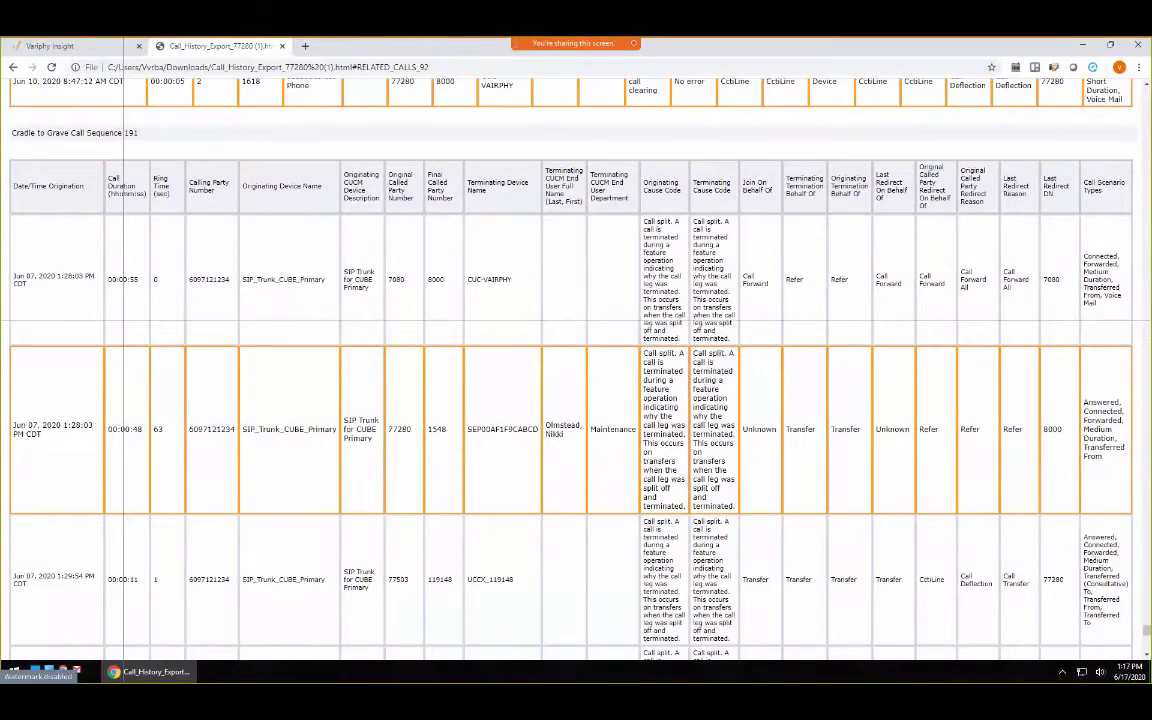
pyautogui.moveTo(6, 153); pyautogui.dragTo(1145, 552)
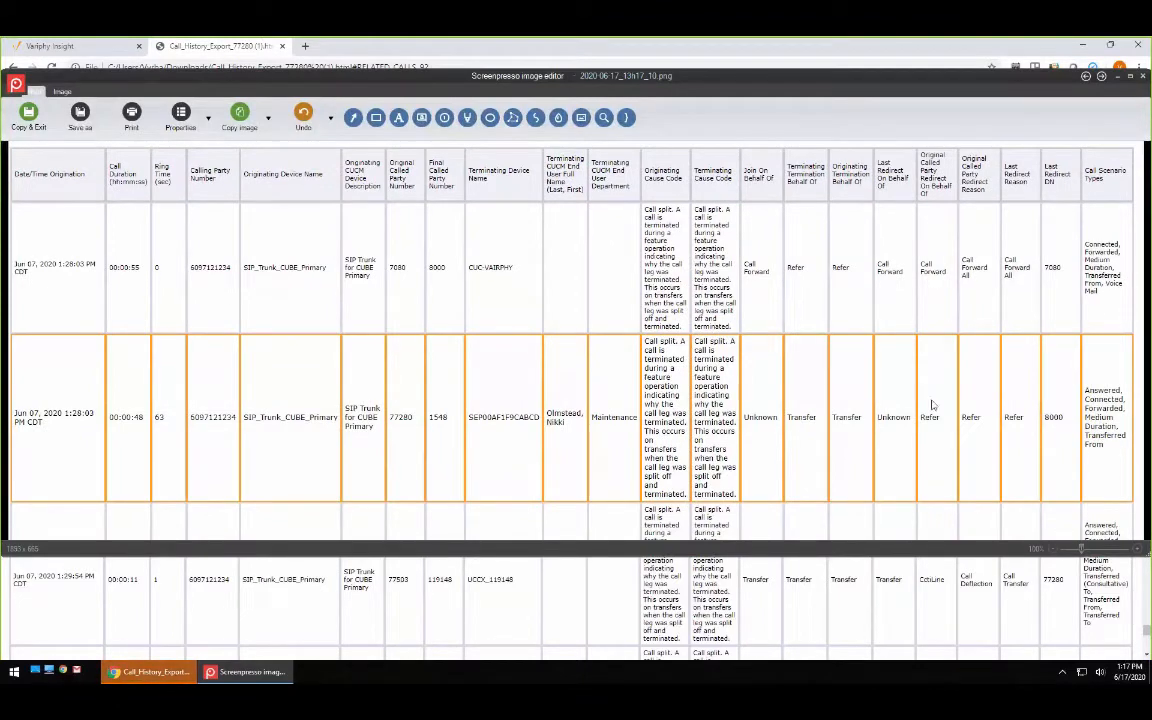
pyautogui.moveTo(734, 68); pyautogui.dragTo(724, 151)
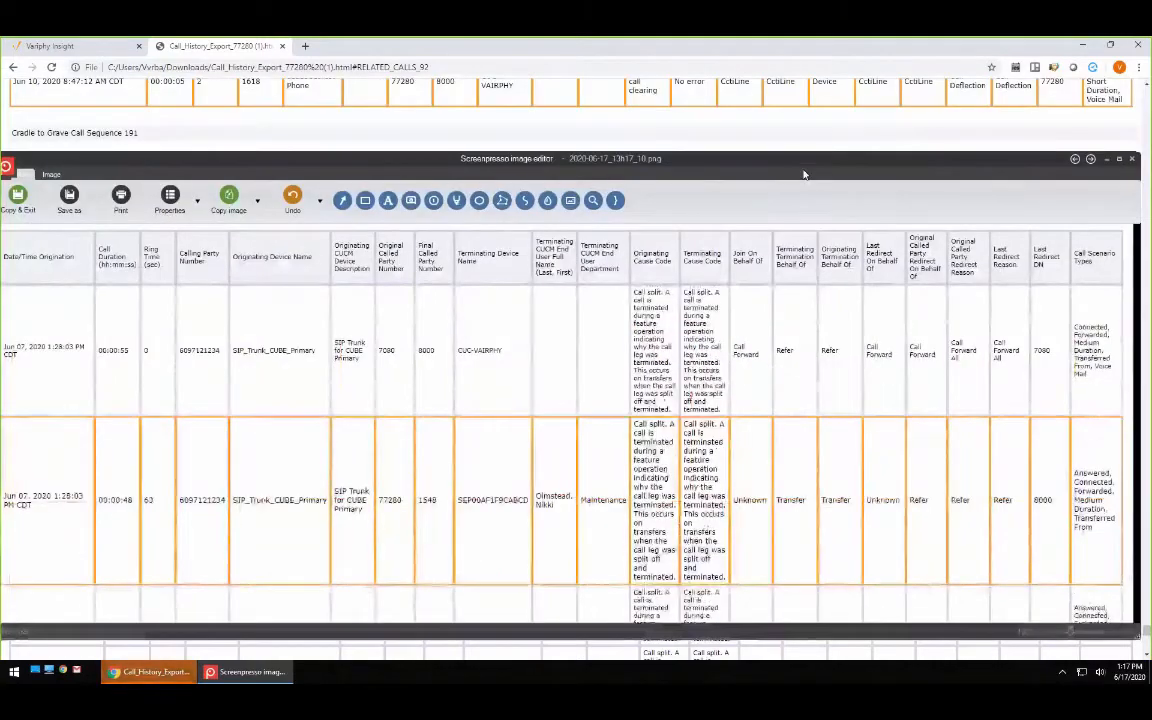
pyautogui.moveTo(804, 174); pyautogui.dragTo(802, 236)
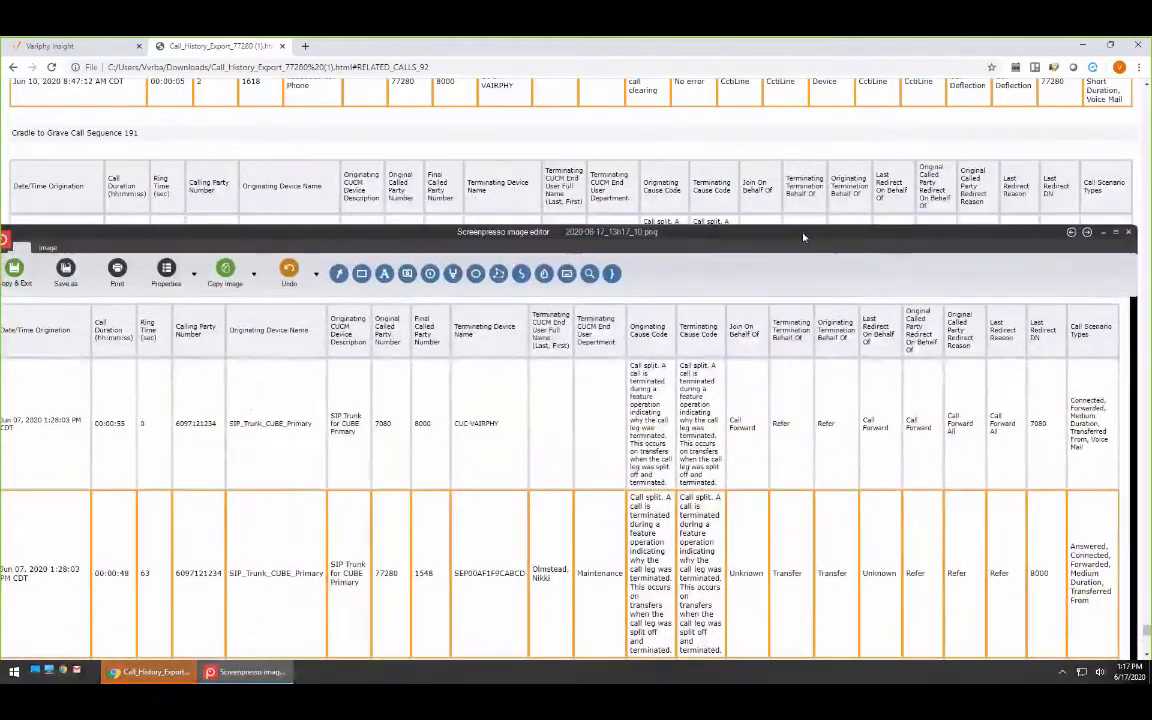
# - Return to the June 9, 11:19 AM sequence and position the Screenpresso capture above it to compare the call legs
pyautogui.click(824, 147)
pyautogui.scroll(12, 833, 302)
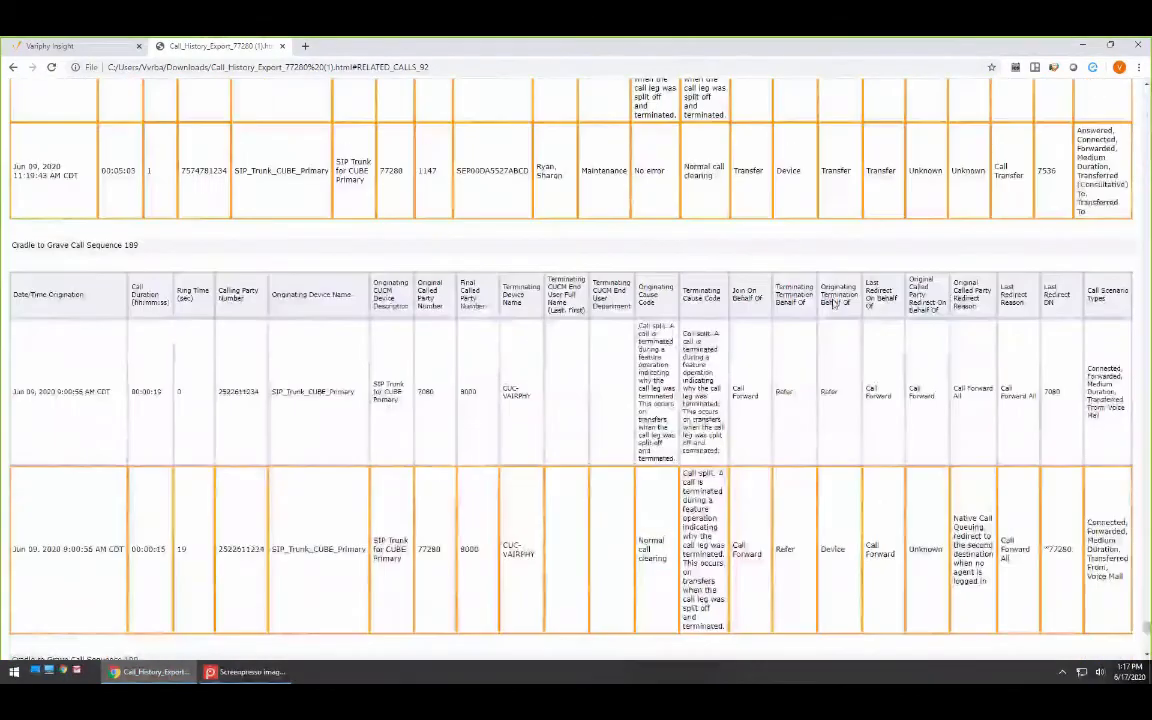
pyautogui.scroll(3, 833, 302)
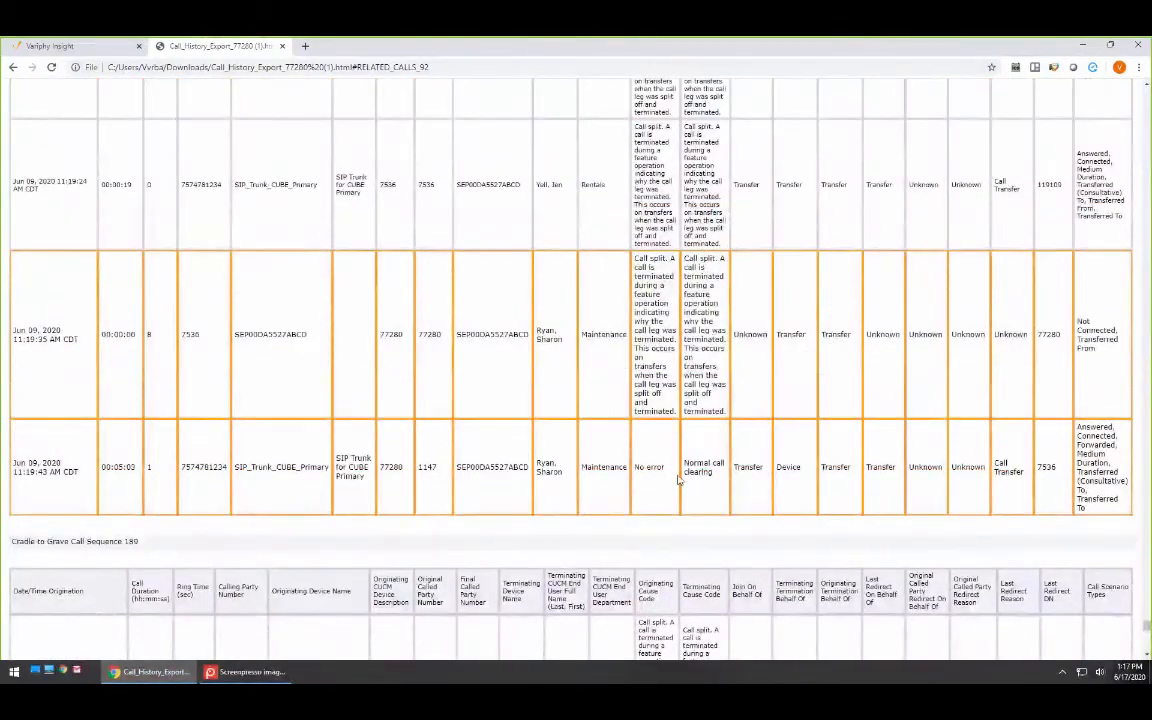
pyautogui.click(254, 675)
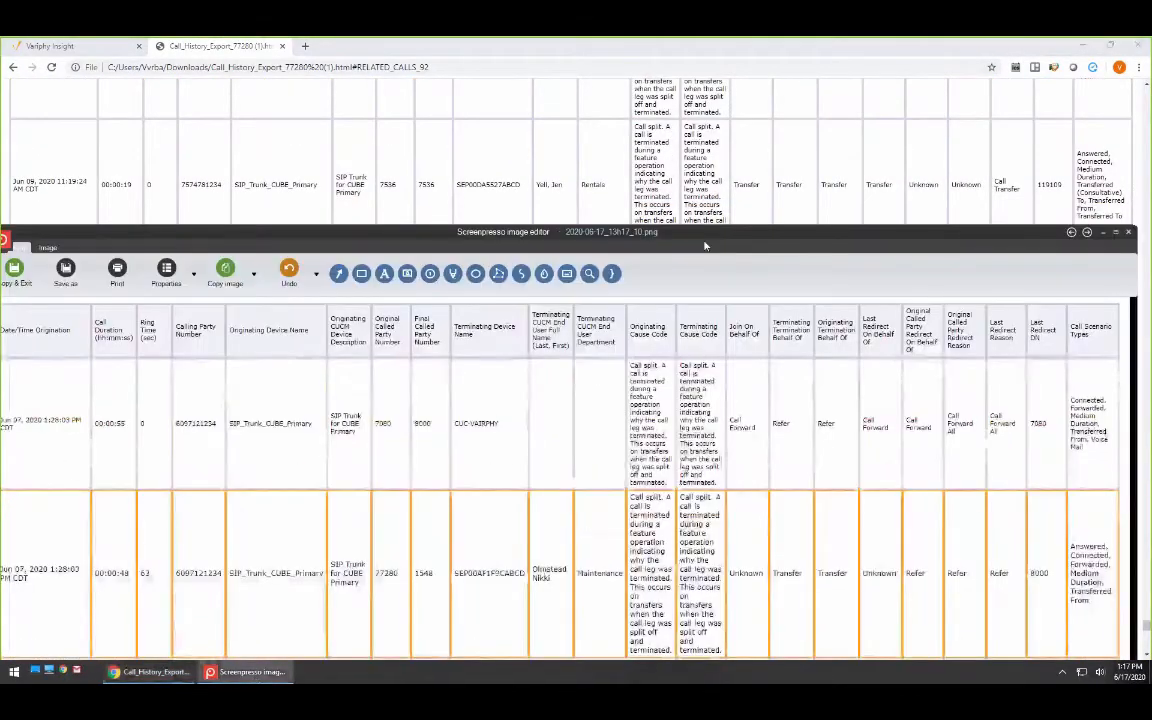
pyautogui.doubleClick(707, 240)
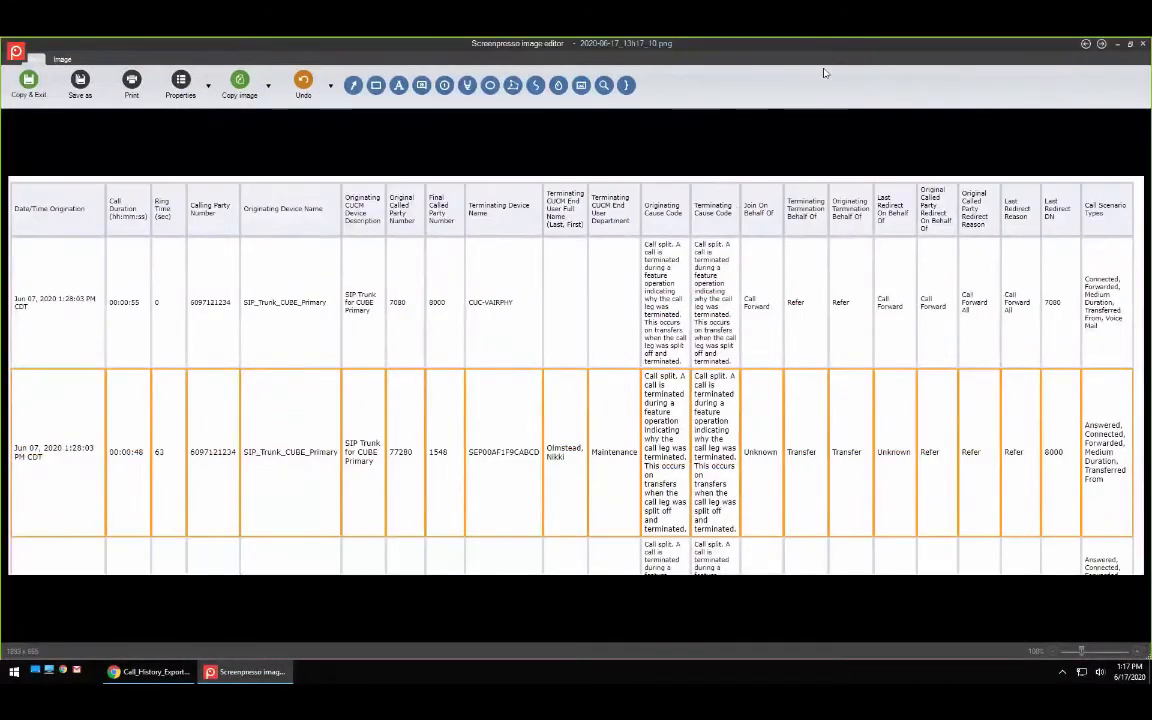
pyautogui.doubleClick(757, 37)
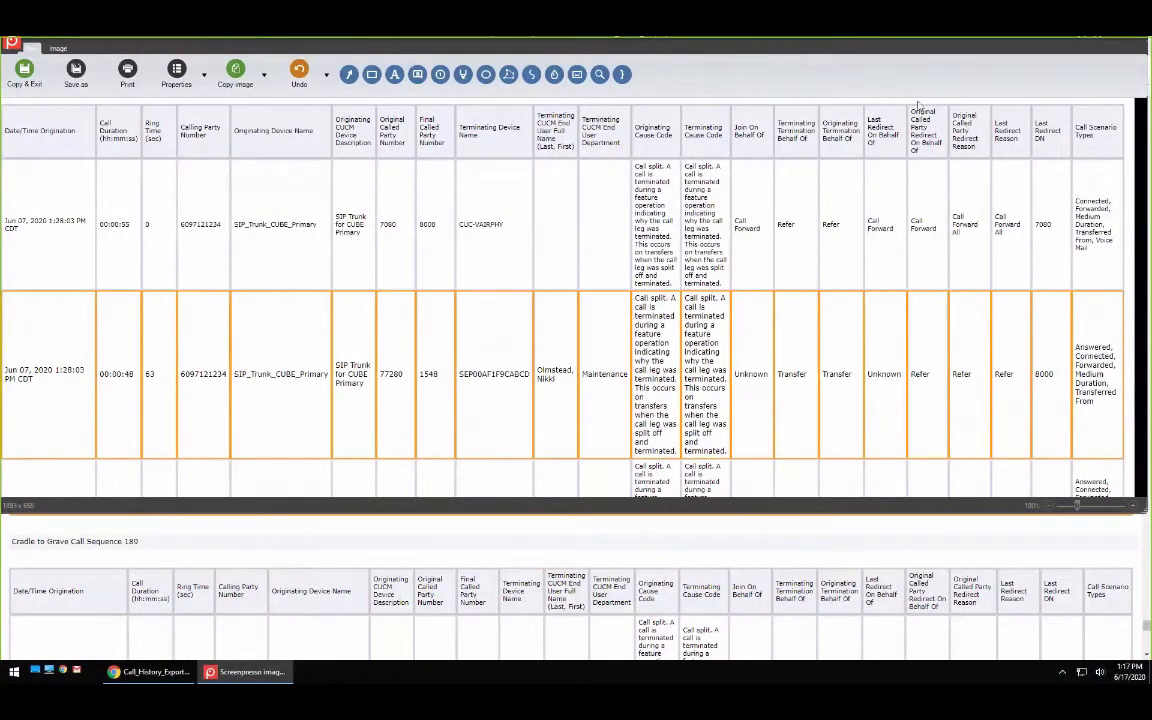
pyautogui.click(268, 676)
pyautogui.click(268, 676)
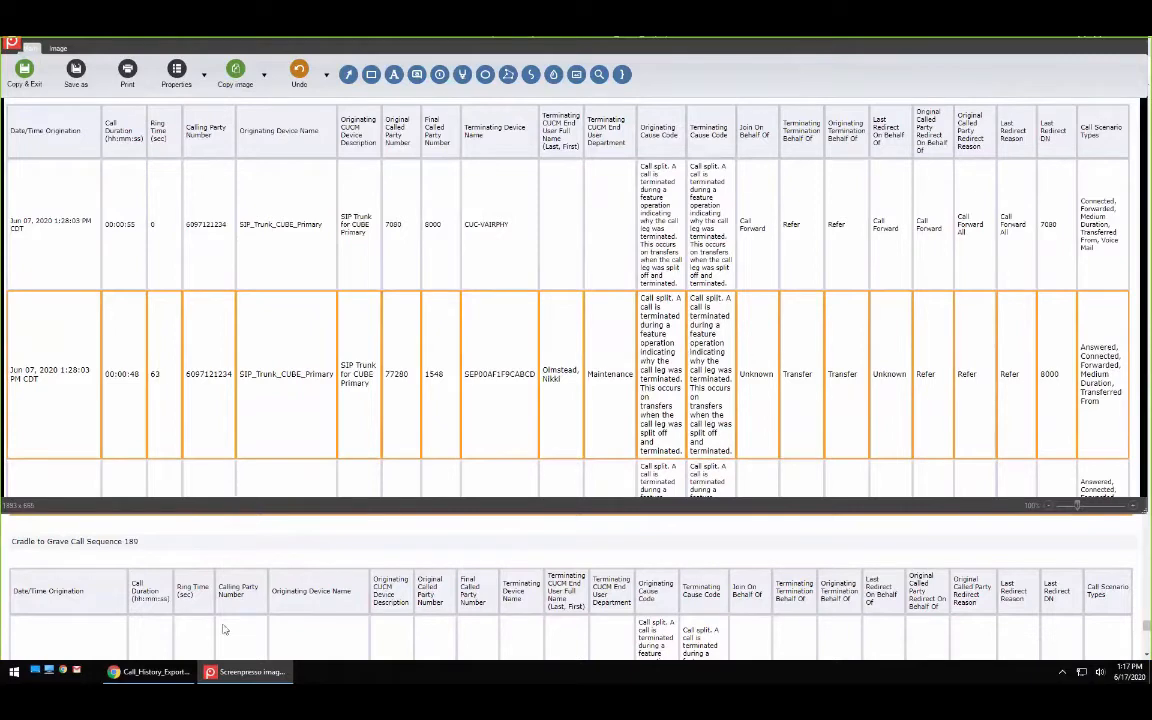
pyautogui.click(250, 676)
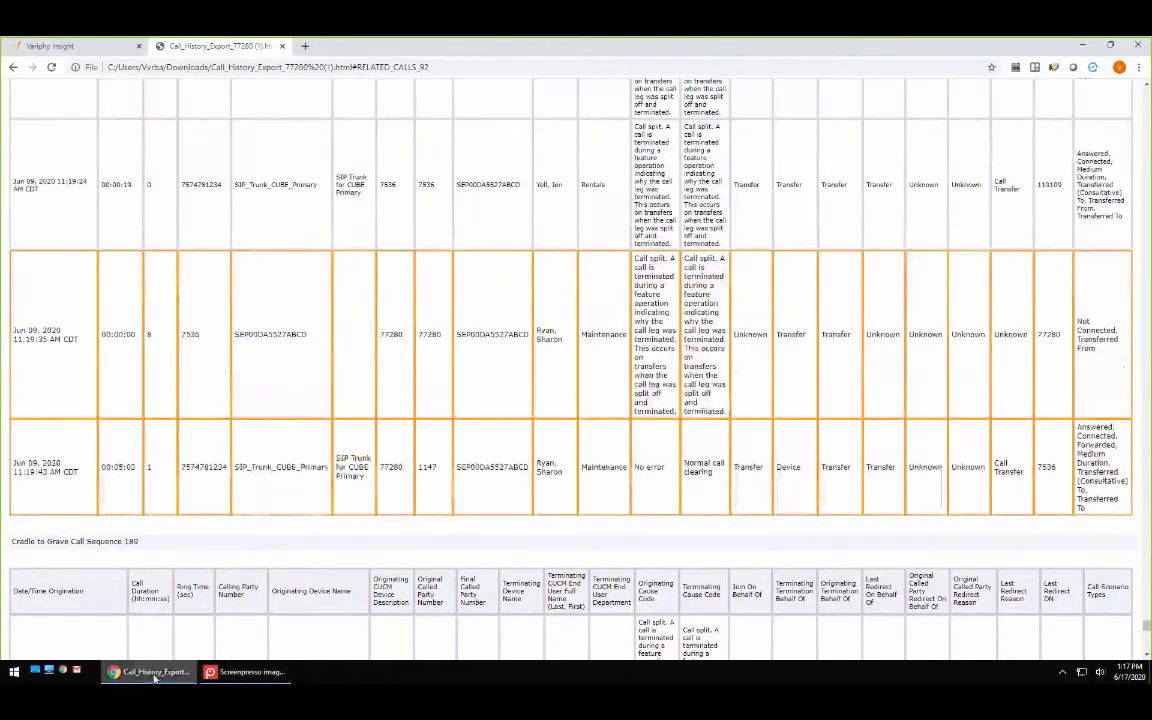
# - Browse the exported report at a smaller page zoom and locate Cradle to Grave sequence 188 again
pyautogui.click(150, 672)
pyautogui.click(150, 672)
pyautogui.scroll(3, 478, 368)
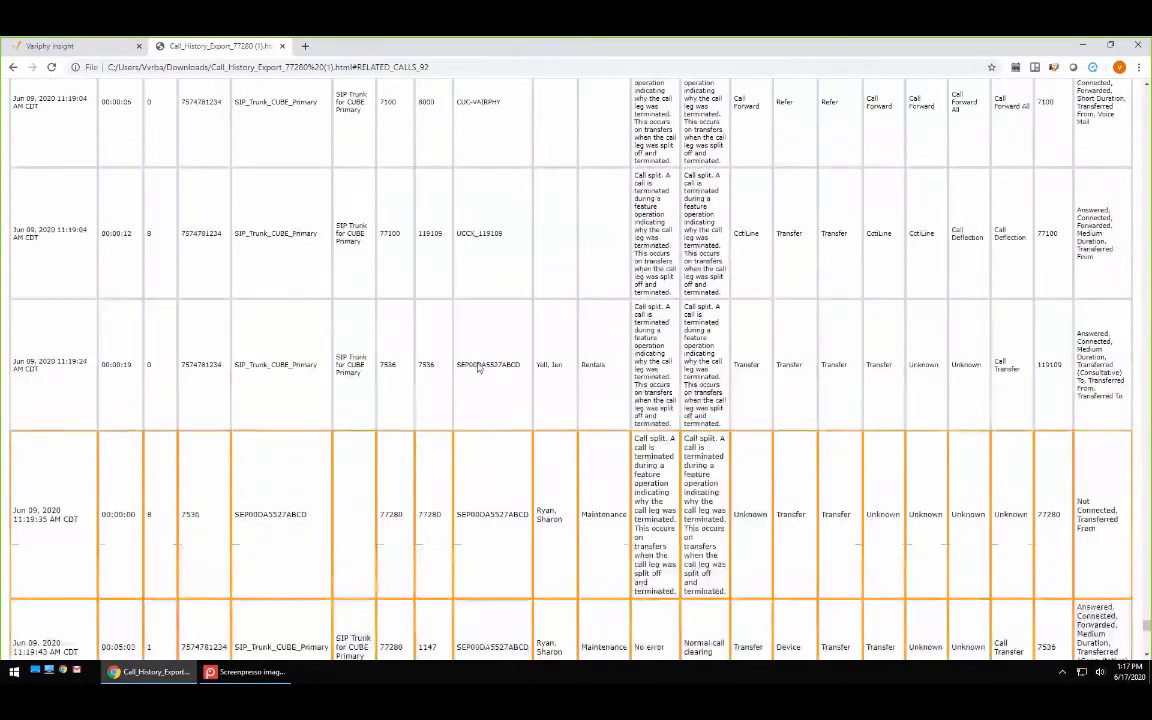
pyautogui.scroll(5, 478, 368)
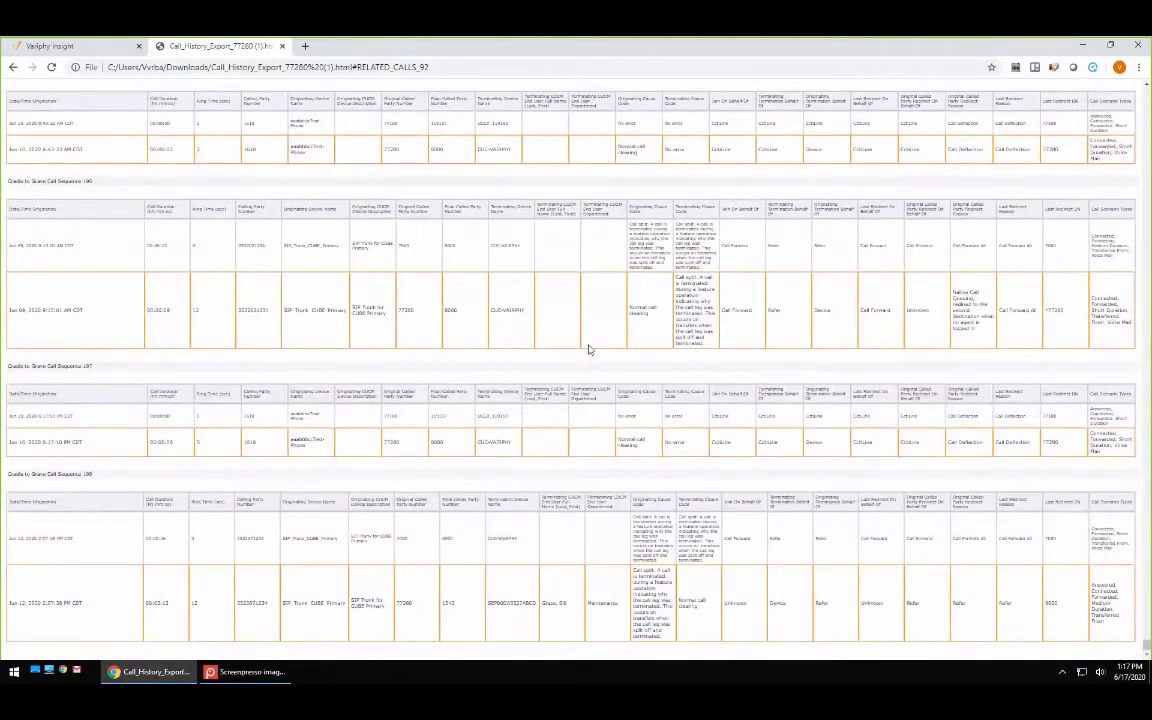
pyautogui.scroll(-5, 590, 350)
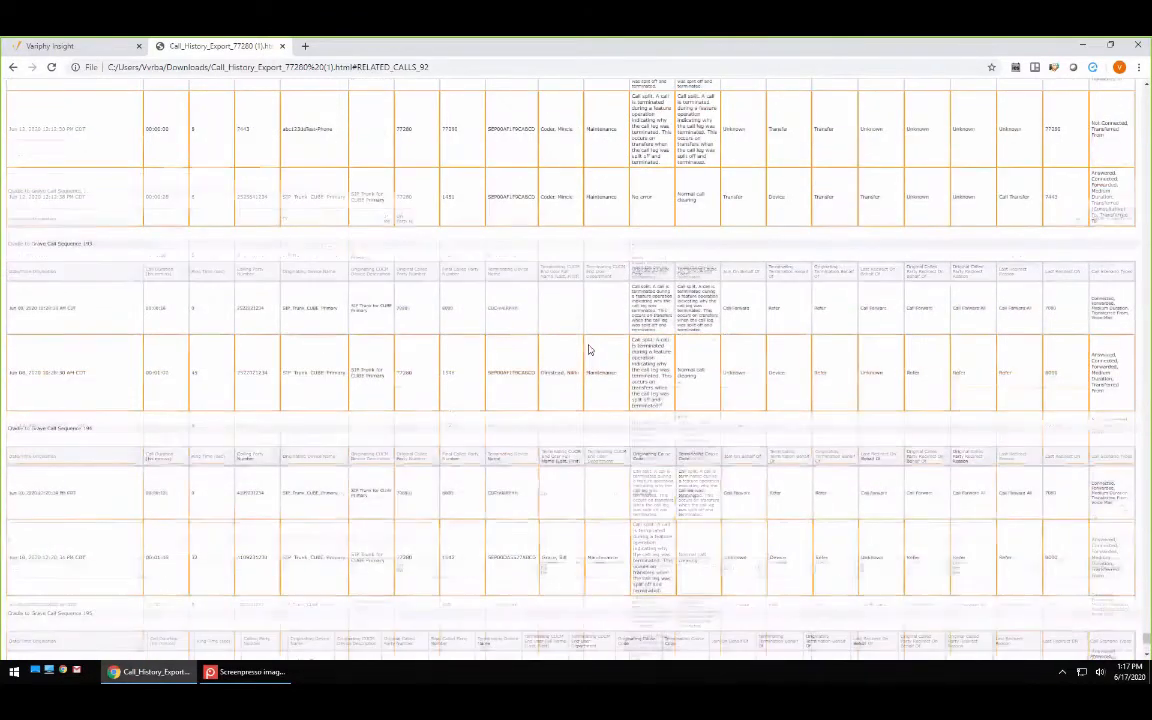
pyautogui.scroll(-6, 589, 349)
pyautogui.scroll(5, 589, 350)
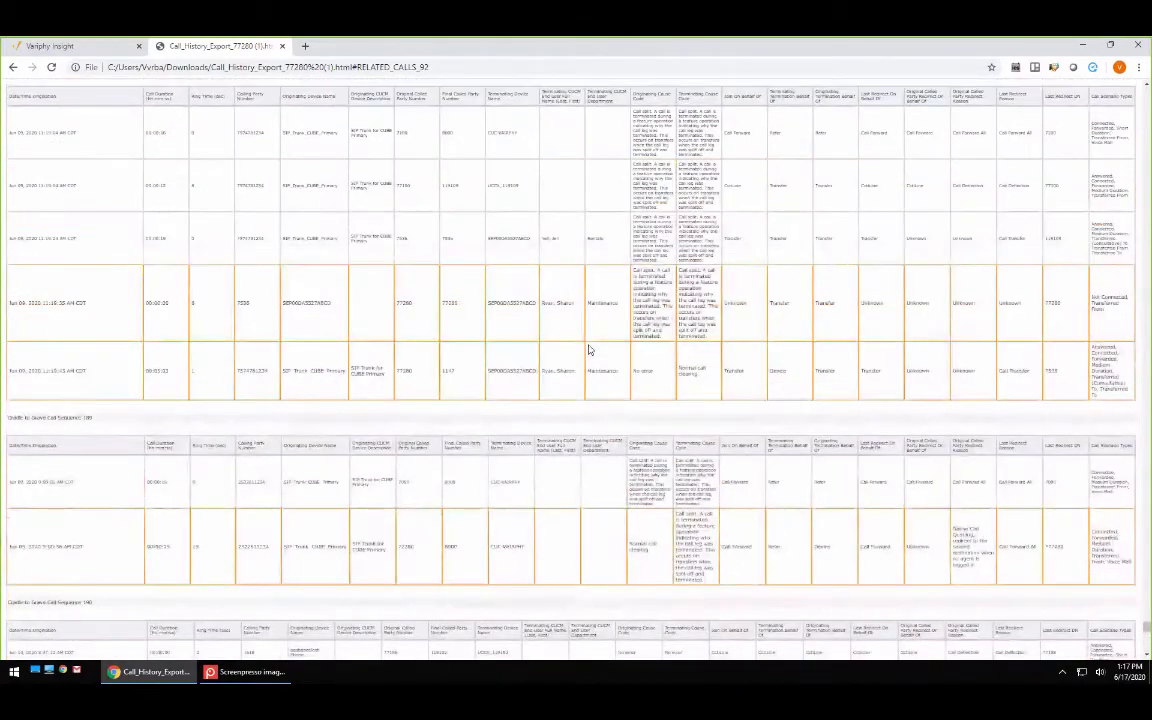
pyautogui.hotkey('ctrl', '+')
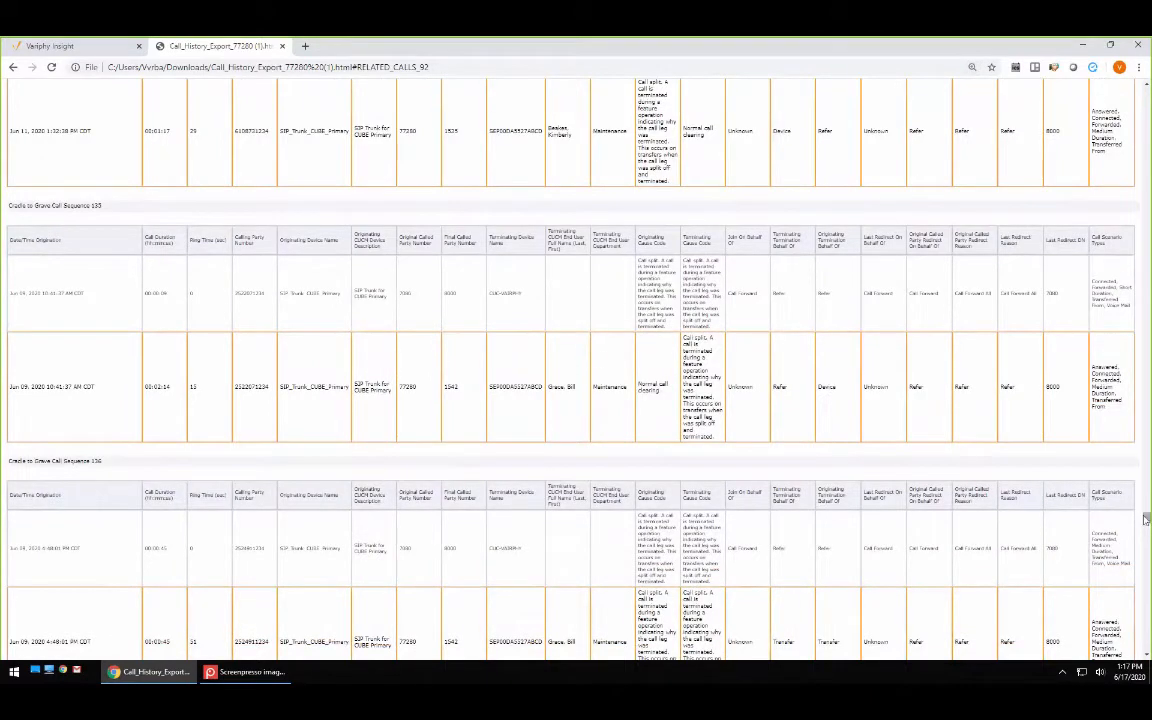
pyautogui.moveTo(1146, 519); pyautogui.dragTo(1146, 613)
pyautogui.scroll(-6, 773, 433)
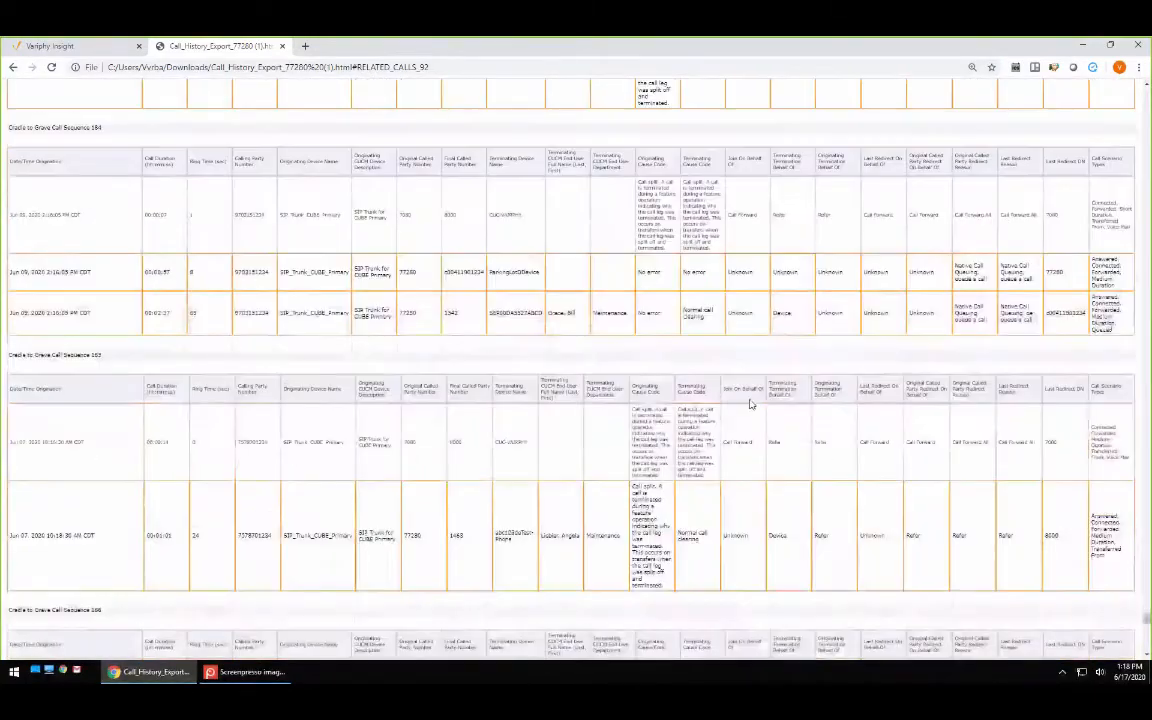
pyautogui.scroll(-9, 751, 404)
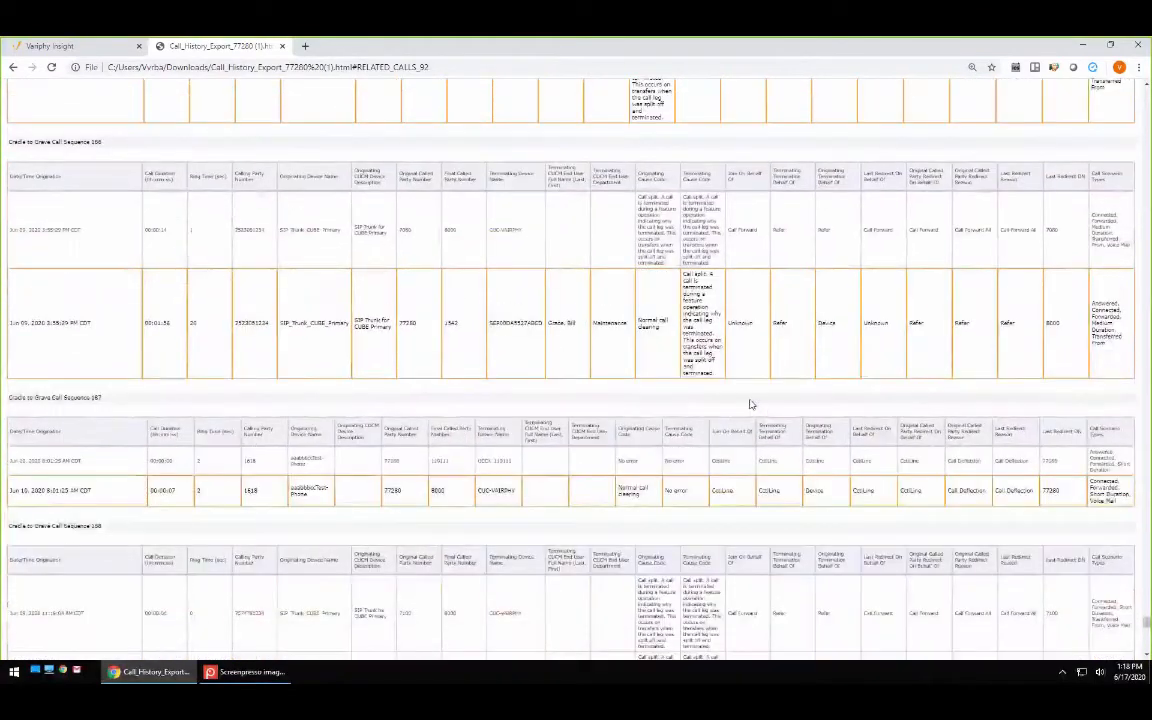
pyautogui.scroll(-1, 751, 404)
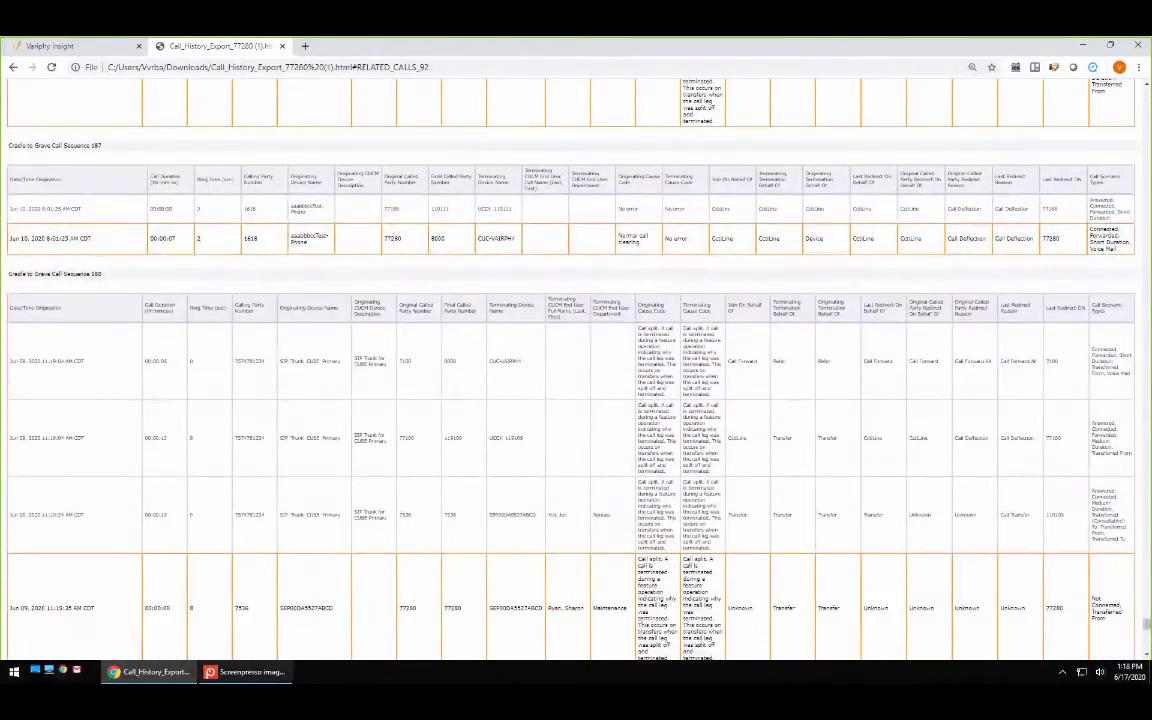
# - Compare the captured June 7 legs with sequence 188, matching its final leg's last redirect DN to the Rentals leg's final called number
pyautogui.click(248, 672)
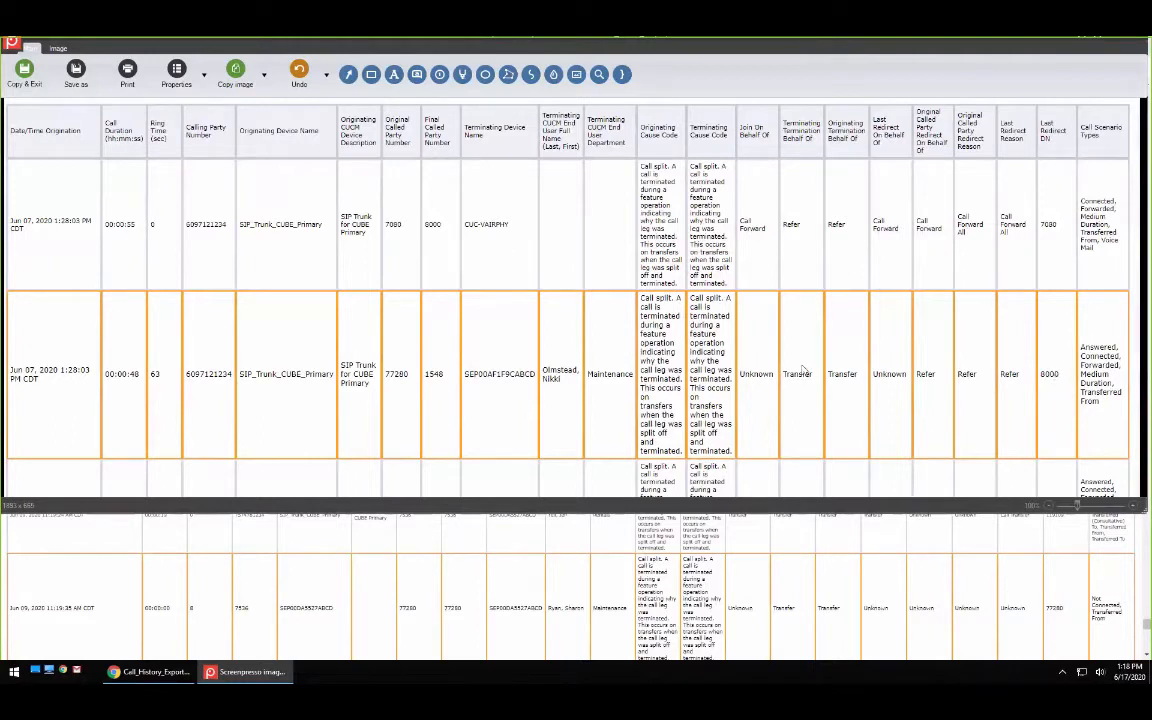
pyautogui.click(933, 569)
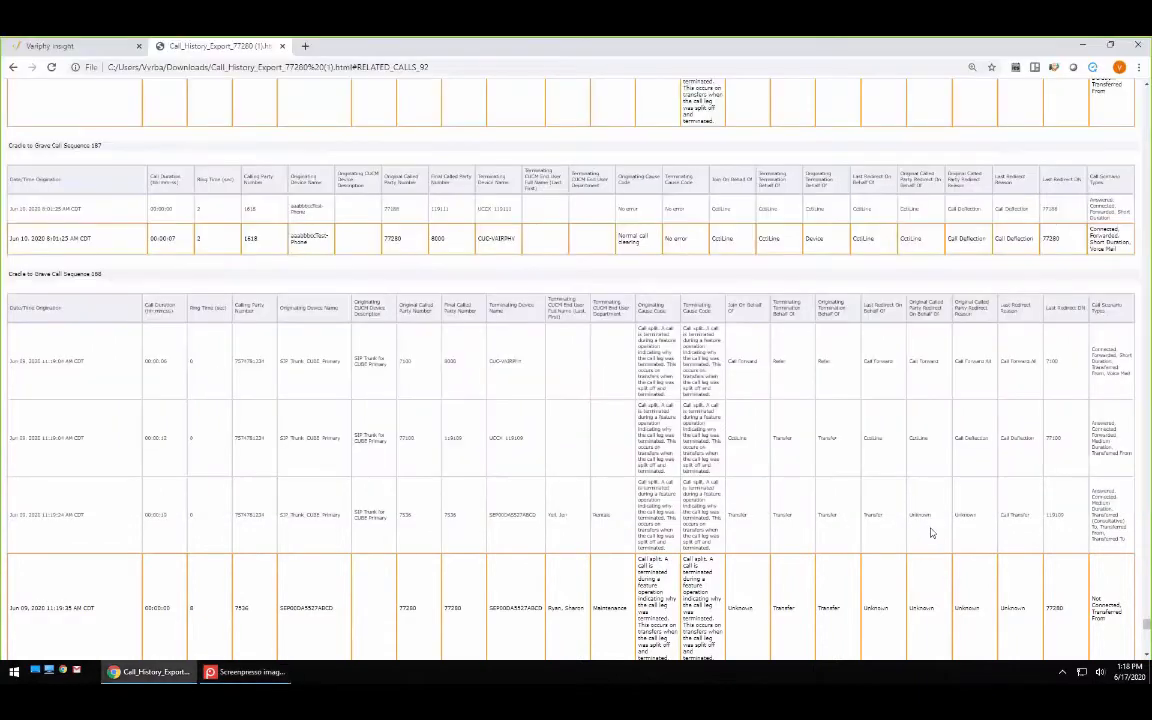
pyautogui.scroll(-3, 930, 533)
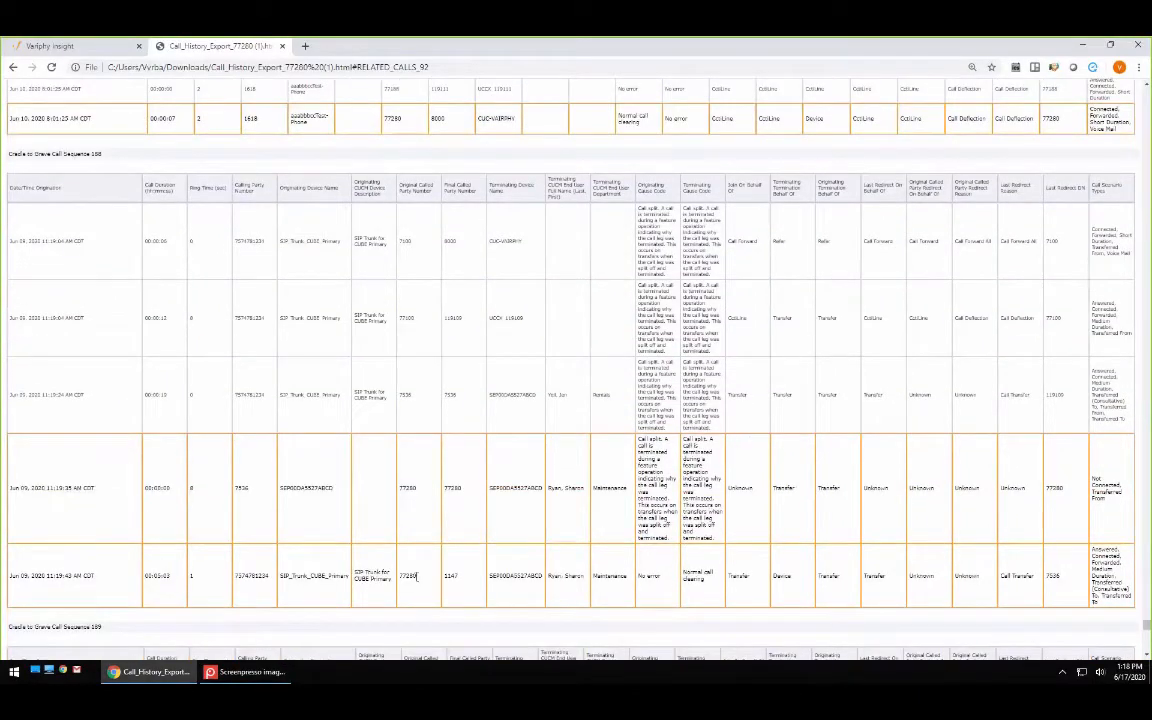
pyautogui.doubleClick(1052, 576)
pyautogui.doubleClick(450, 395)
pyautogui.doubleClick(1053, 576)
# - Start a new export of the Variphy Insight search results and create a Cradle to Grave search set named "Calls Directed from Call Center"
pyautogui.click(72, 46)
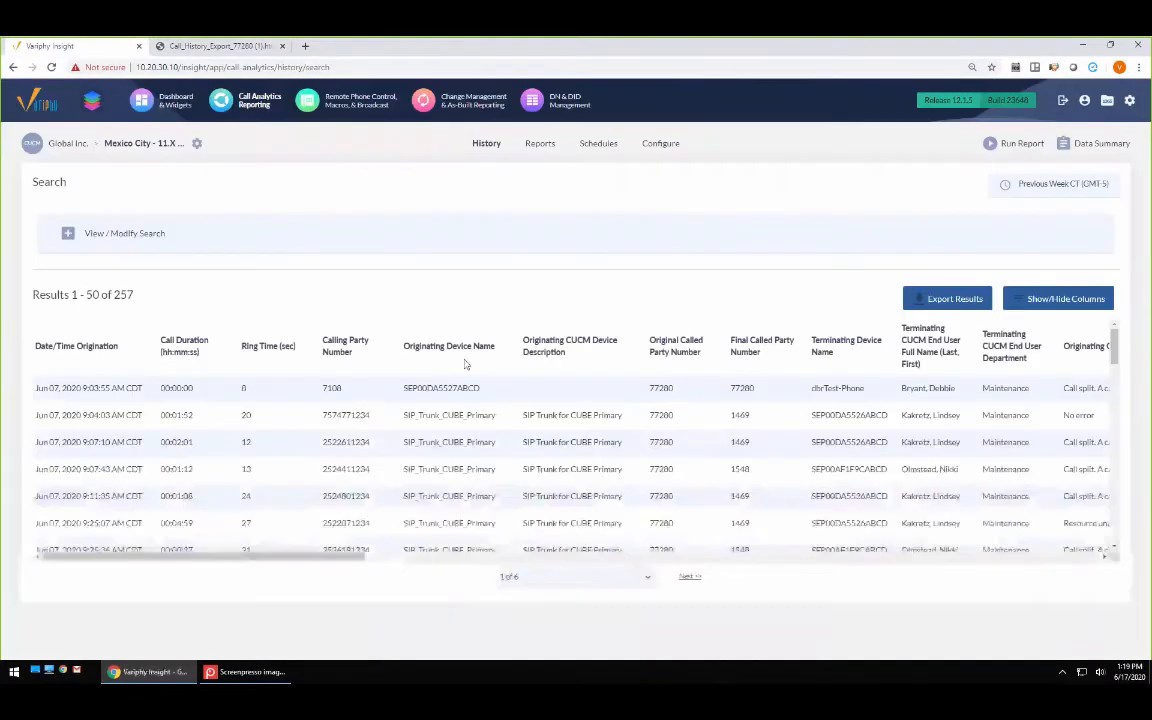
pyautogui.click(965, 302)
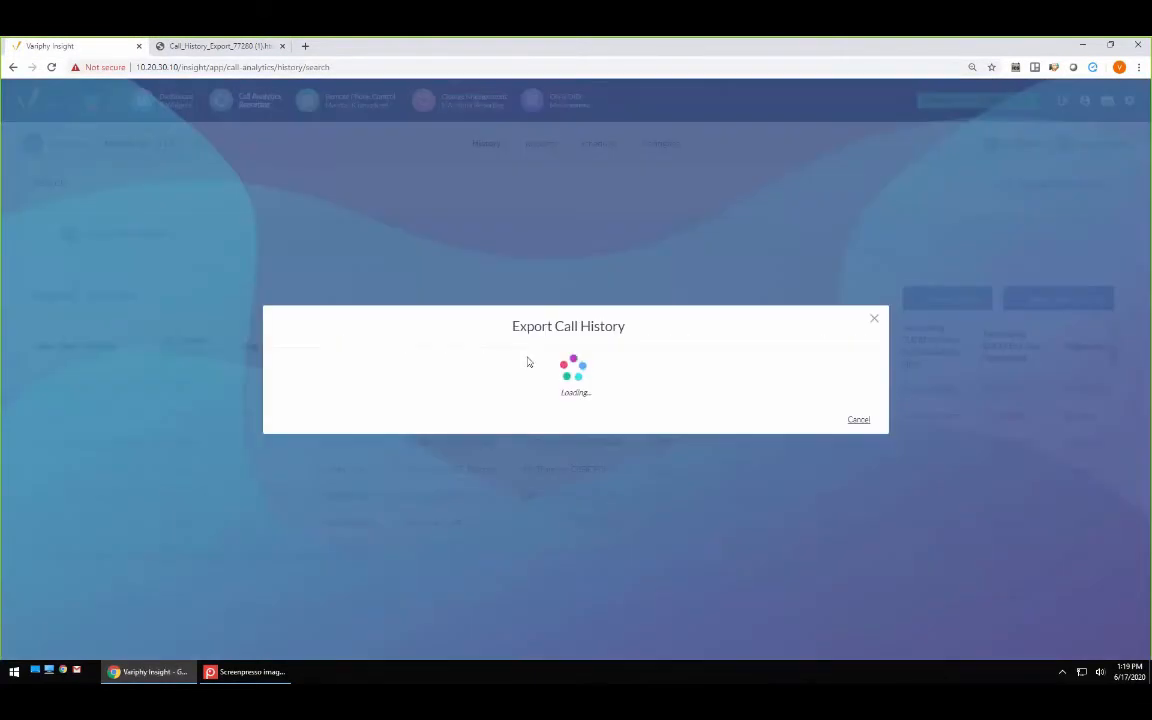
pyautogui.click(315, 484)
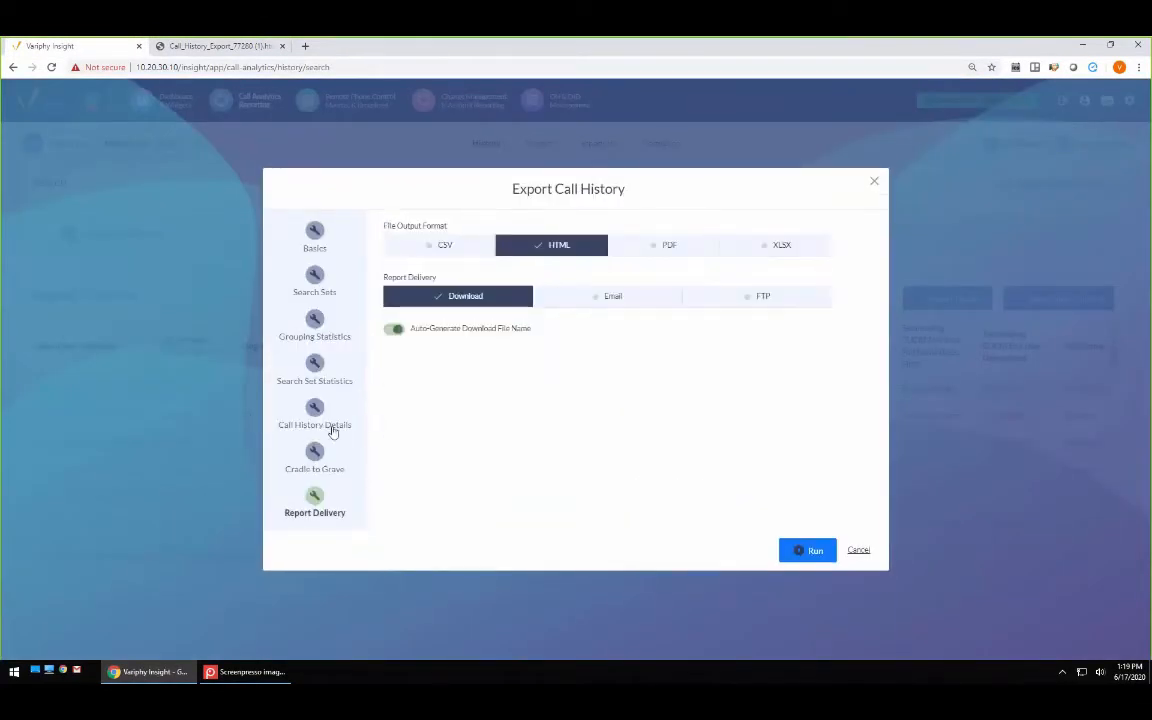
pyautogui.click(318, 455)
pyautogui.click(396, 337)
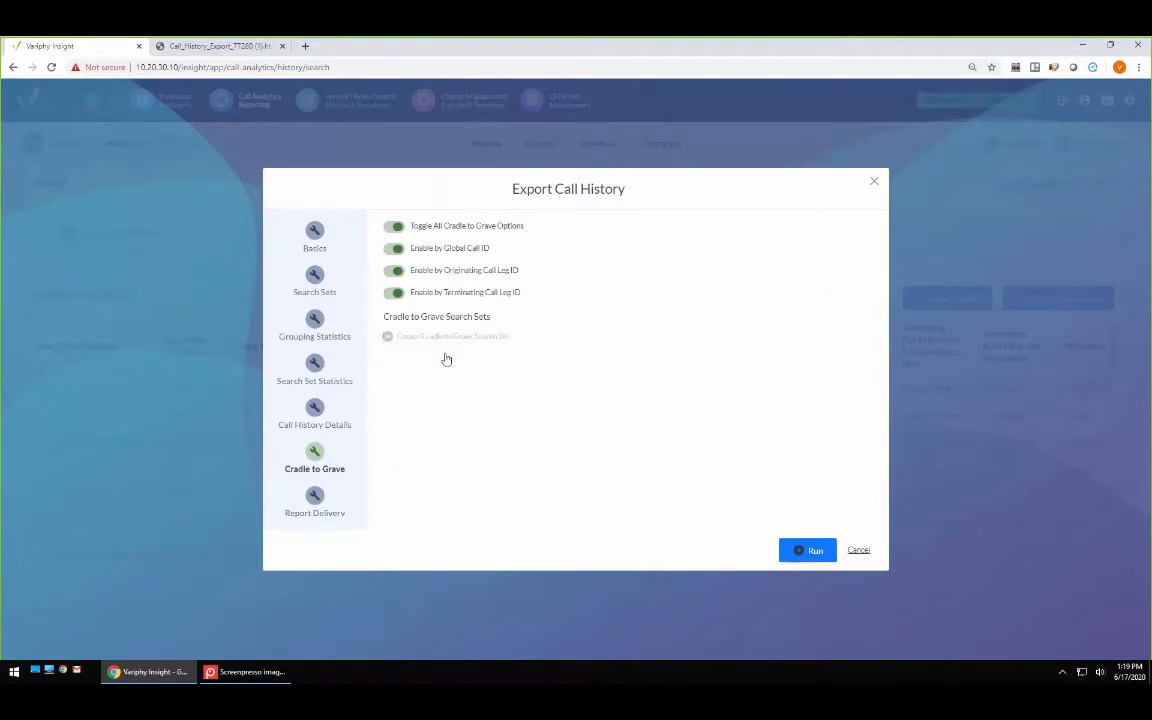
pyautogui.click(496, 394)
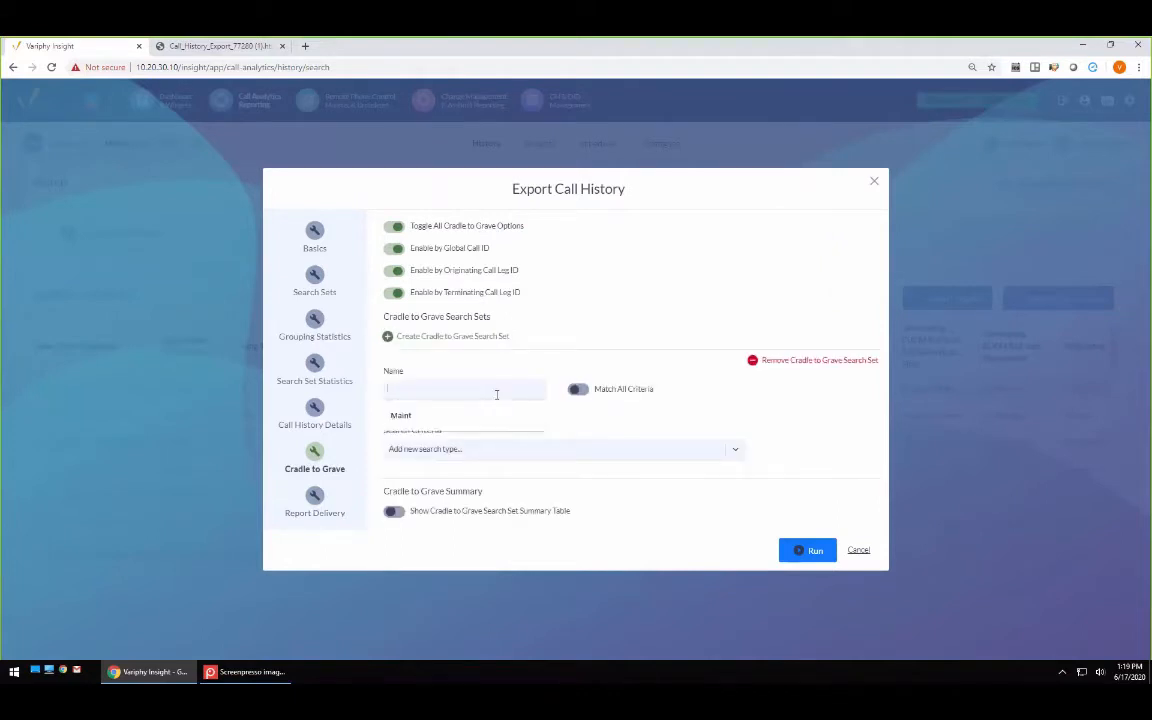
pyautogui.write('Calls Directed')
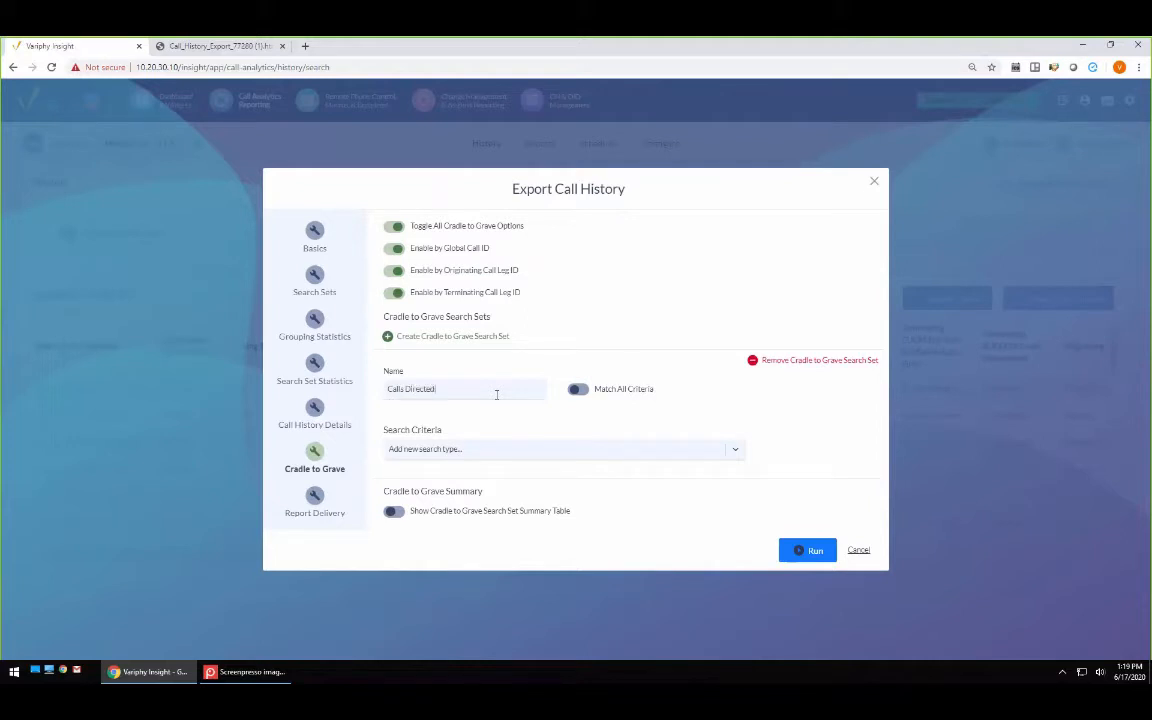
pyautogui.write(' from Call Center')
# - Check the ad hoc search set's called number criterion and add a Last Redirect DN criterion to the Cradle to Grave search set
pyautogui.click(314, 284)
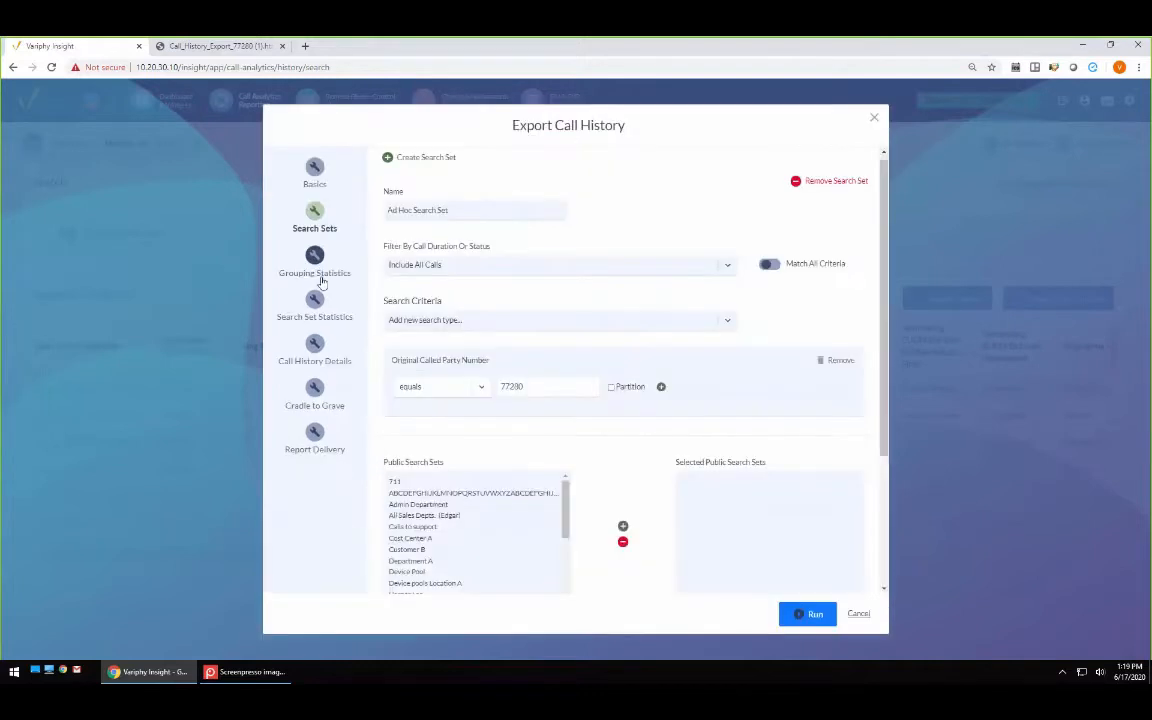
pyautogui.doubleClick(530, 388)
pyautogui.click(316, 388)
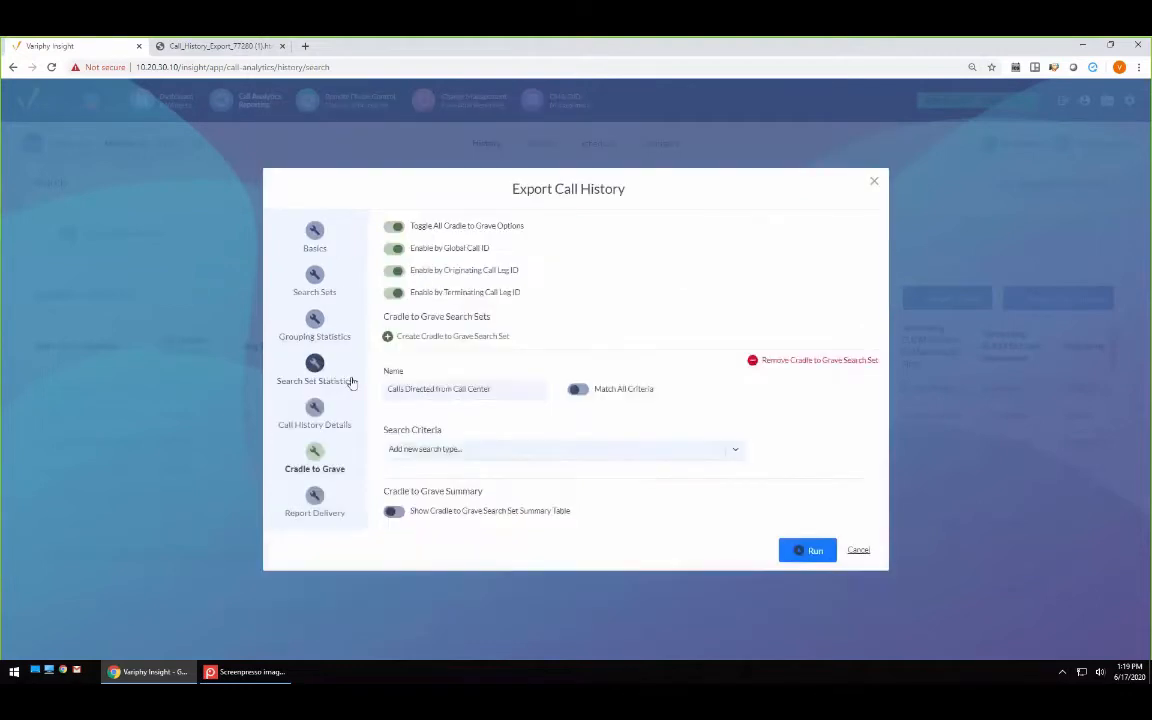
pyautogui.click(500, 452)
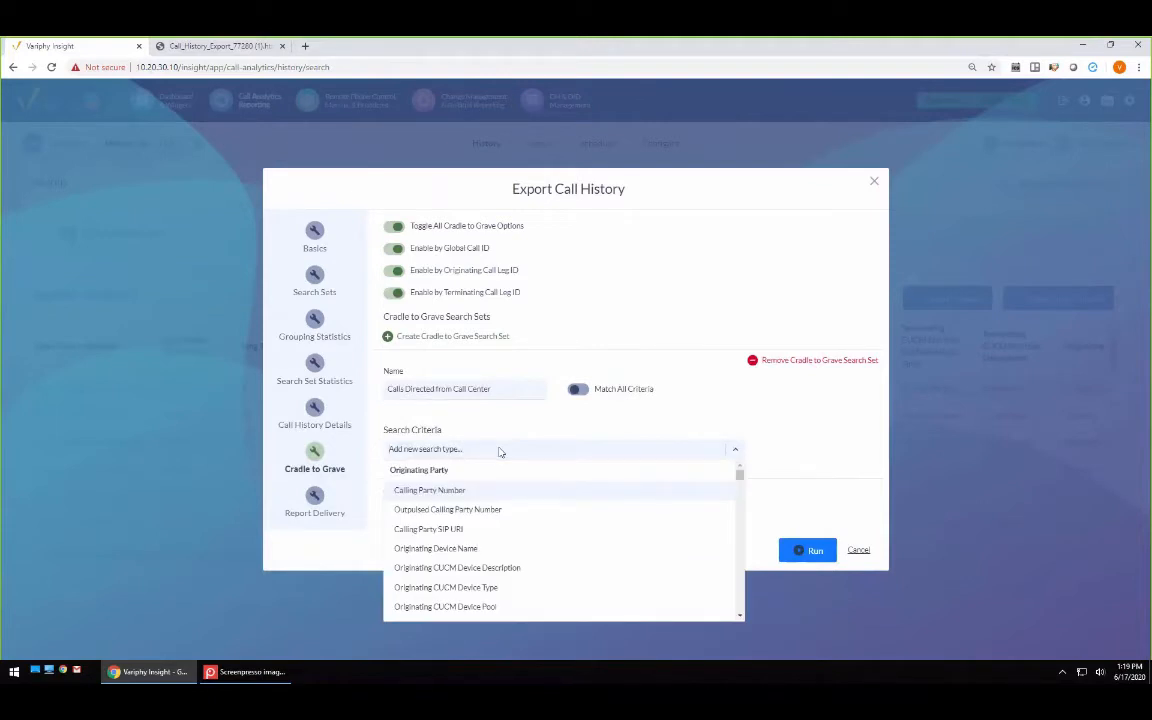
pyautogui.write('lasat')
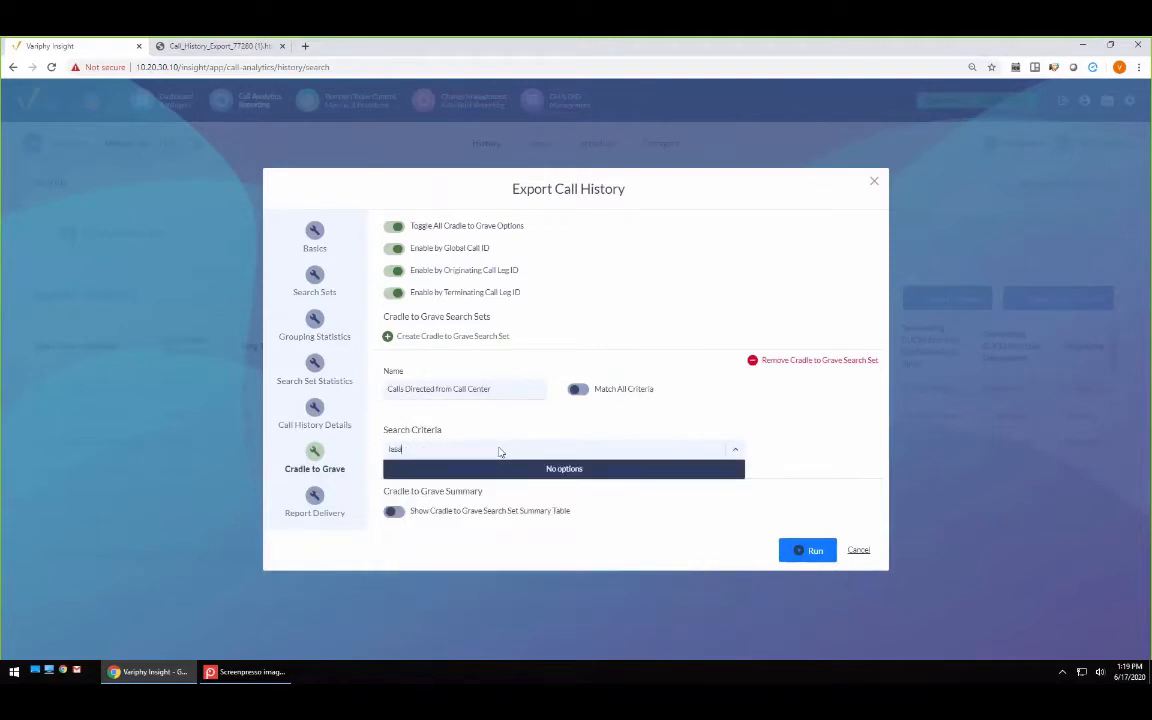
pyautogui.press('BackSpace')
pyautogui.press('BackSpace')
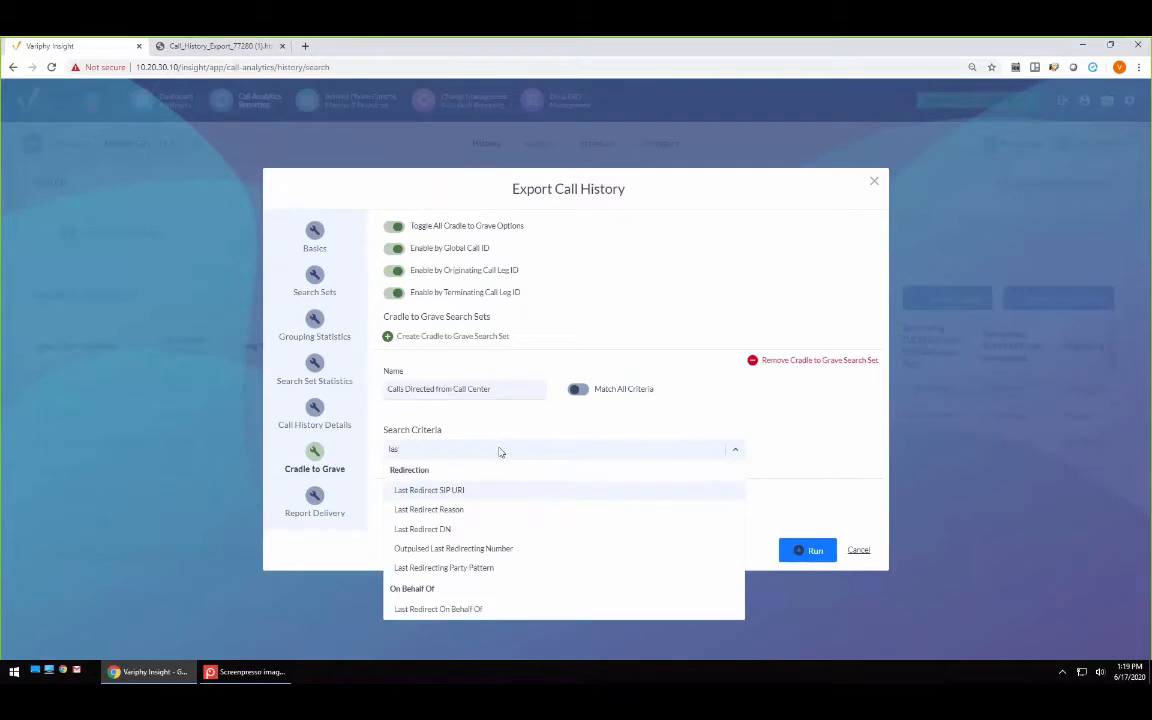
pyautogui.click(440, 529)
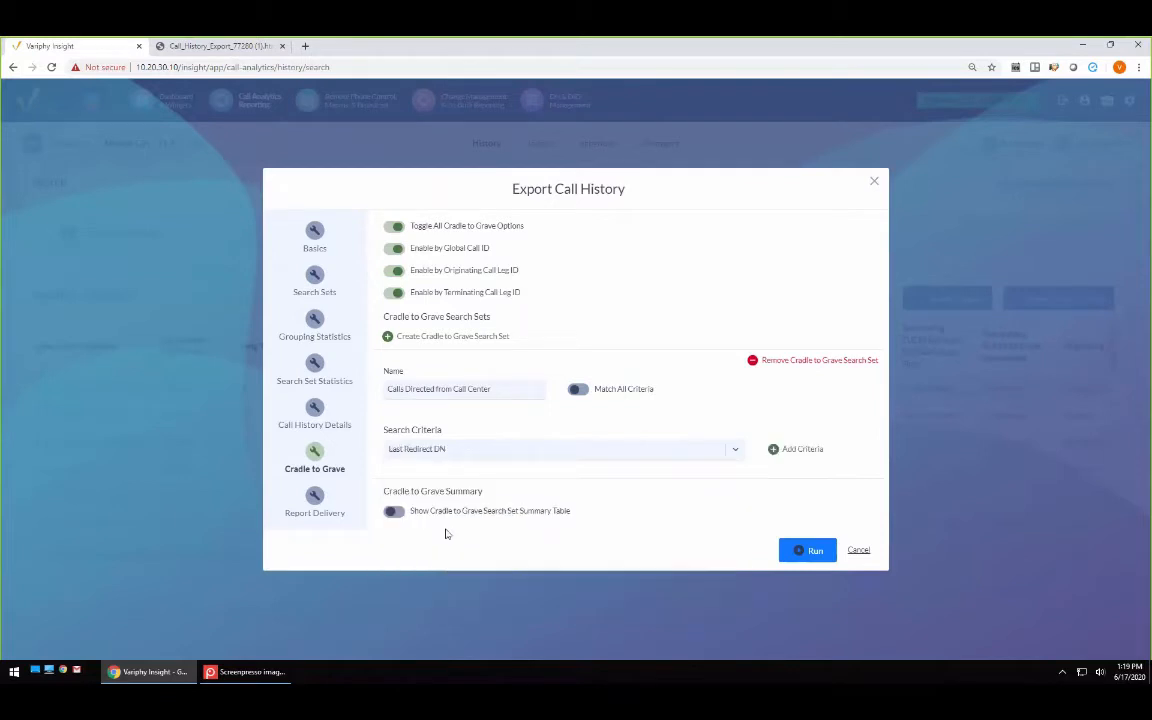
pyautogui.click(782, 452)
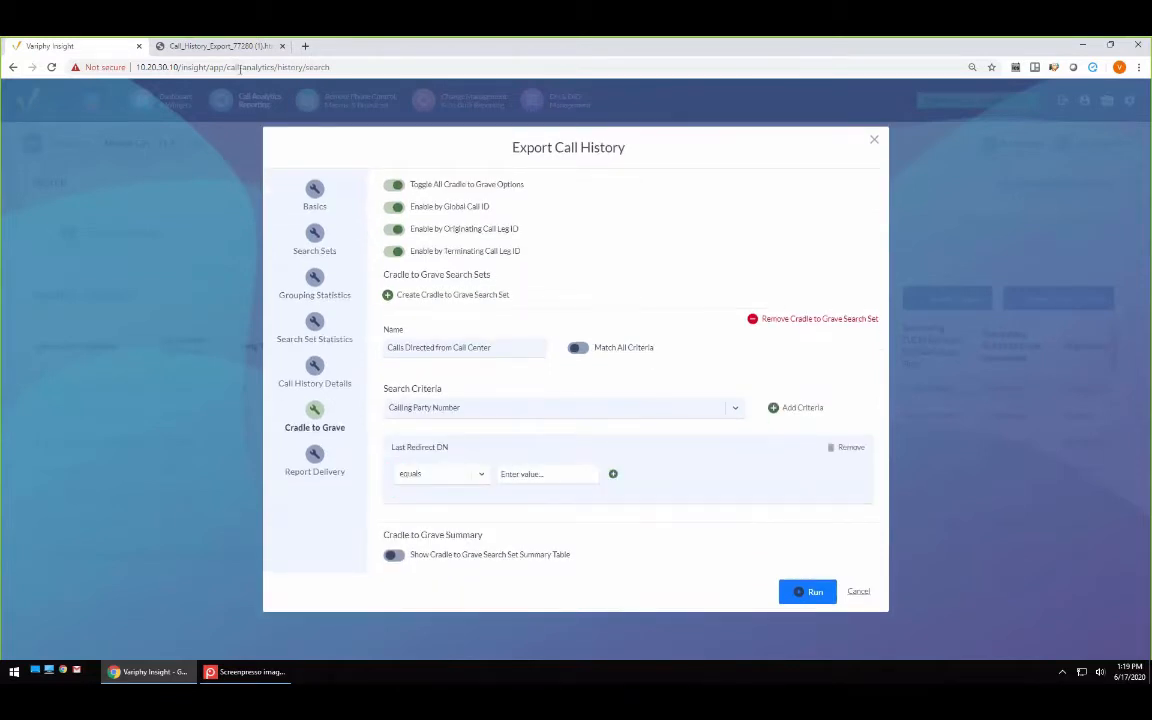
# - Consult the last redirect DN of sequence 188's final leg and set the Last Redirect DN criterion to equal 7XXX
pyautogui.click(220, 46)
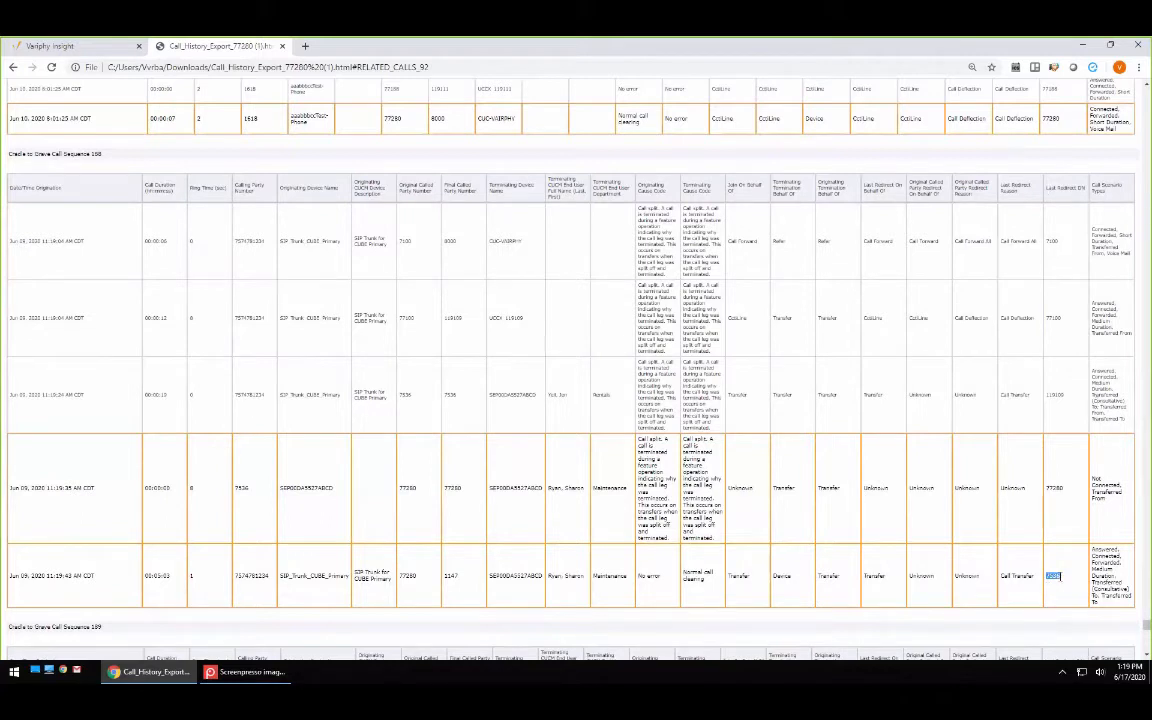
pyautogui.click(120, 46)
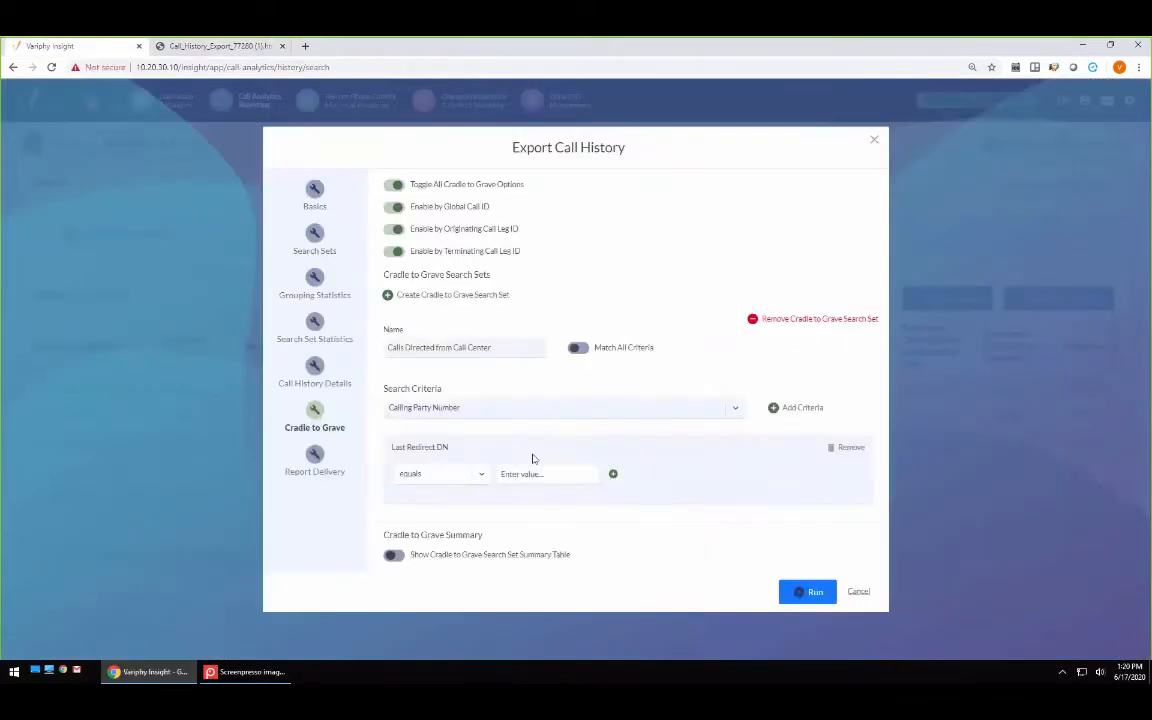
pyautogui.click(538, 473)
pyautogui.write('7')
pyautogui.write('000')
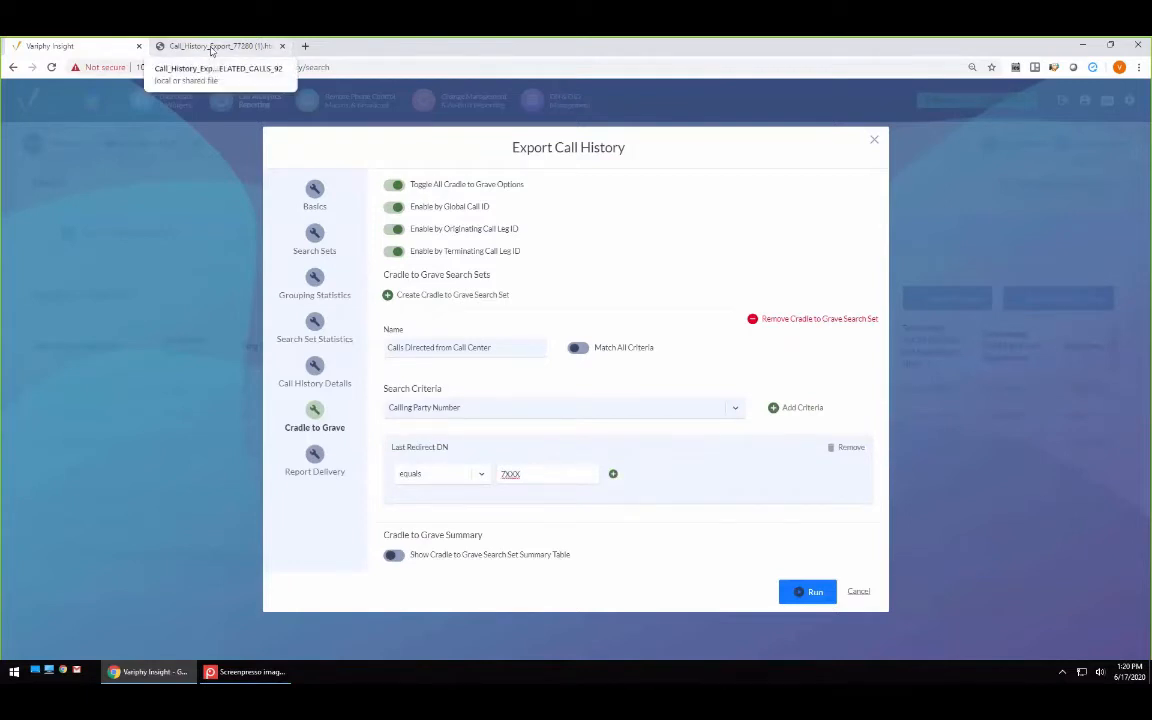
# - Check the final leg's original called number in the exported report and add an Original Called Party Number criterion equal to 77280
pyautogui.click(212, 47)
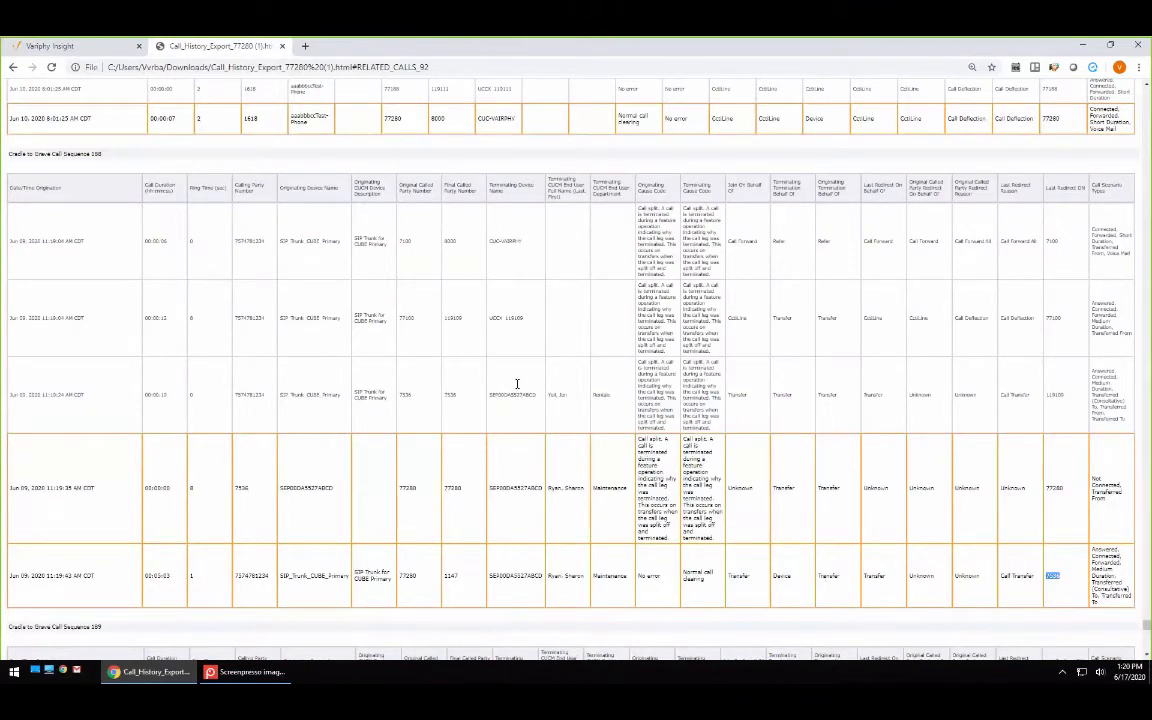
pyautogui.doubleClick(421, 580)
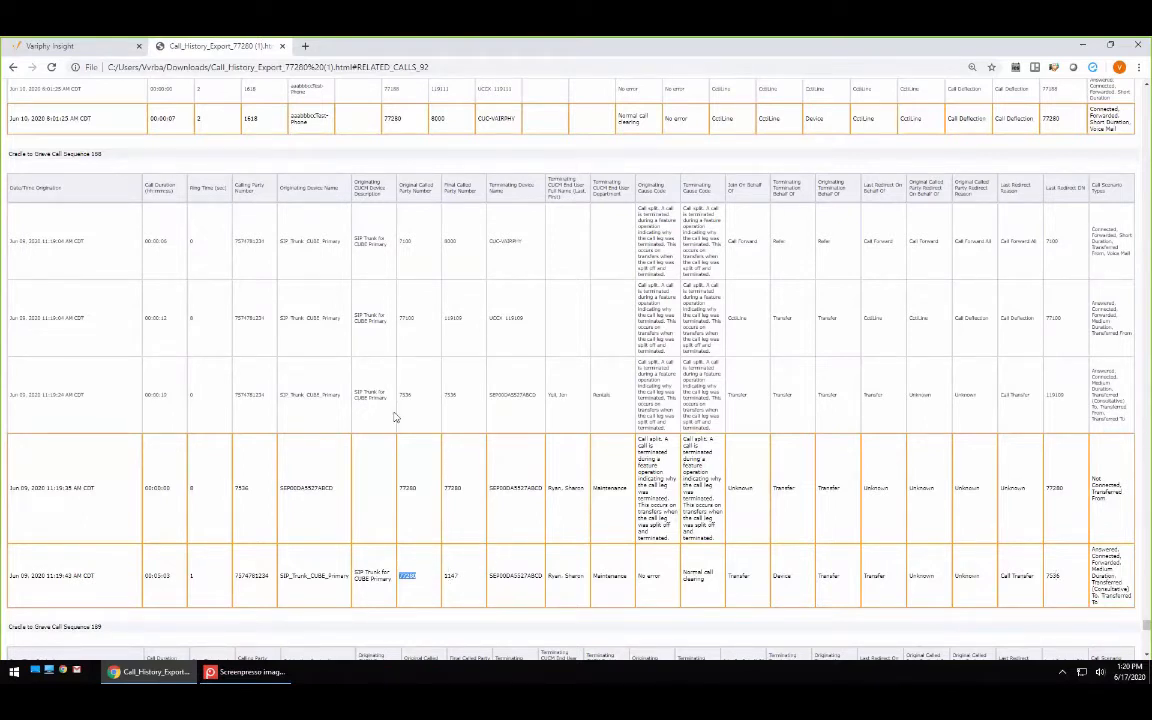
pyautogui.click(105, 47)
pyautogui.write('rigin')
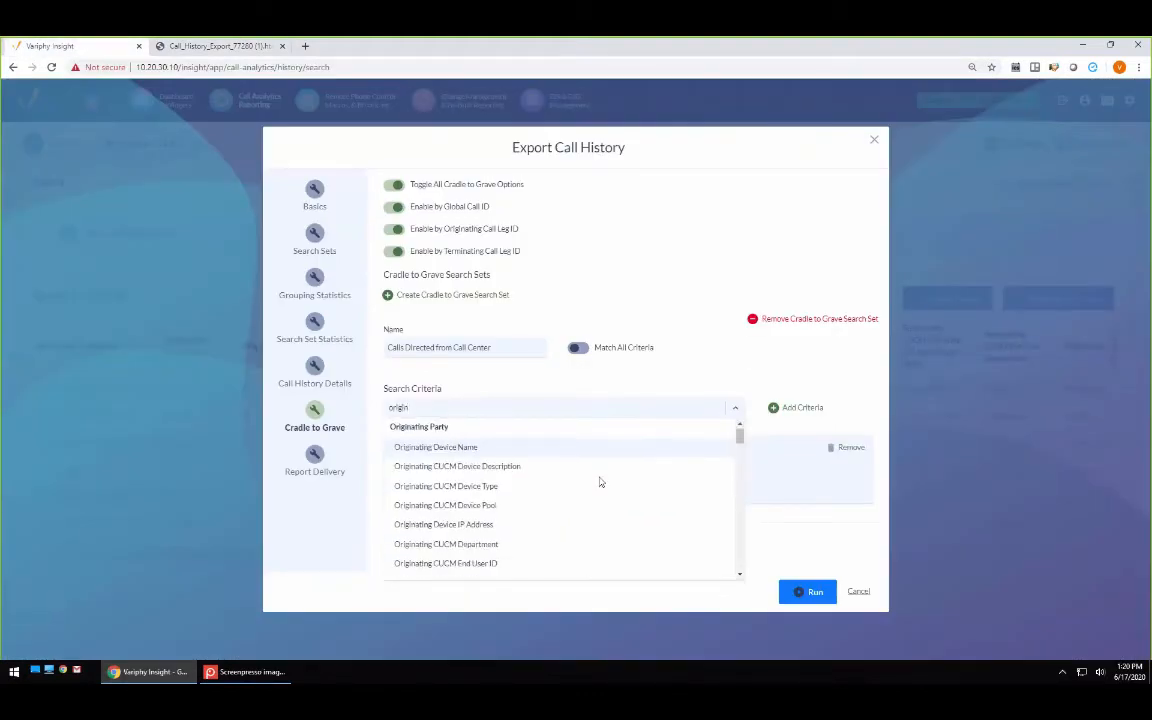
pyautogui.scroll(-6, 600, 484)
pyautogui.click(501, 503)
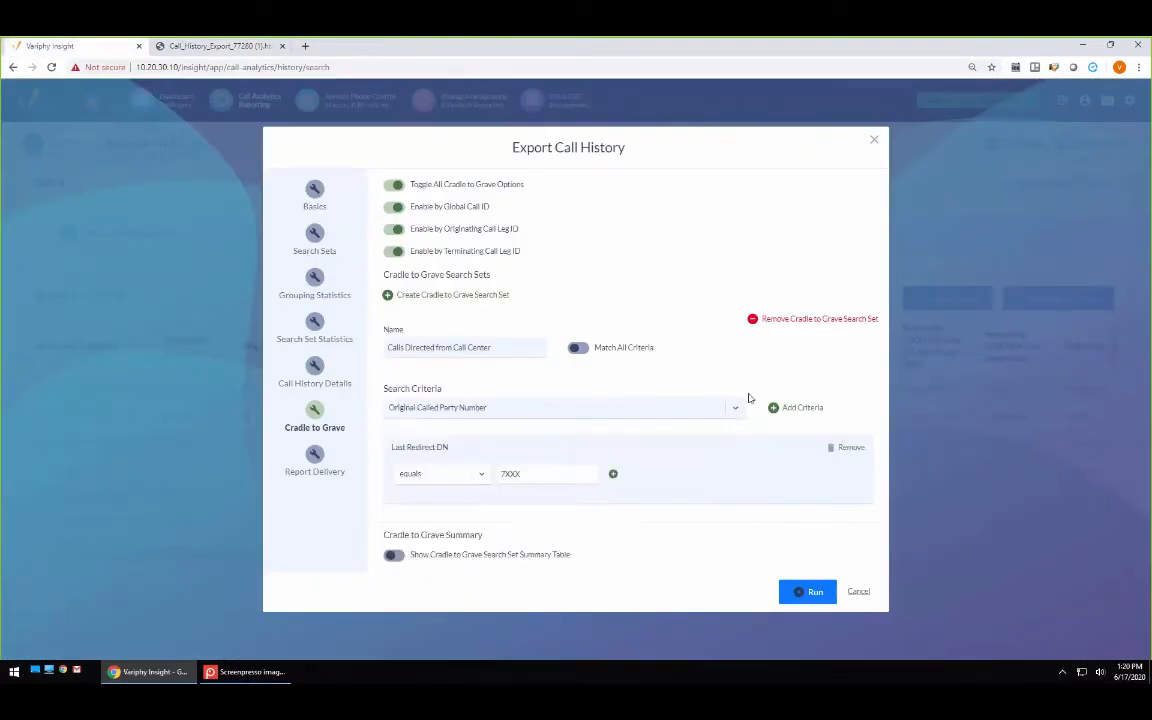
pyautogui.click(785, 407)
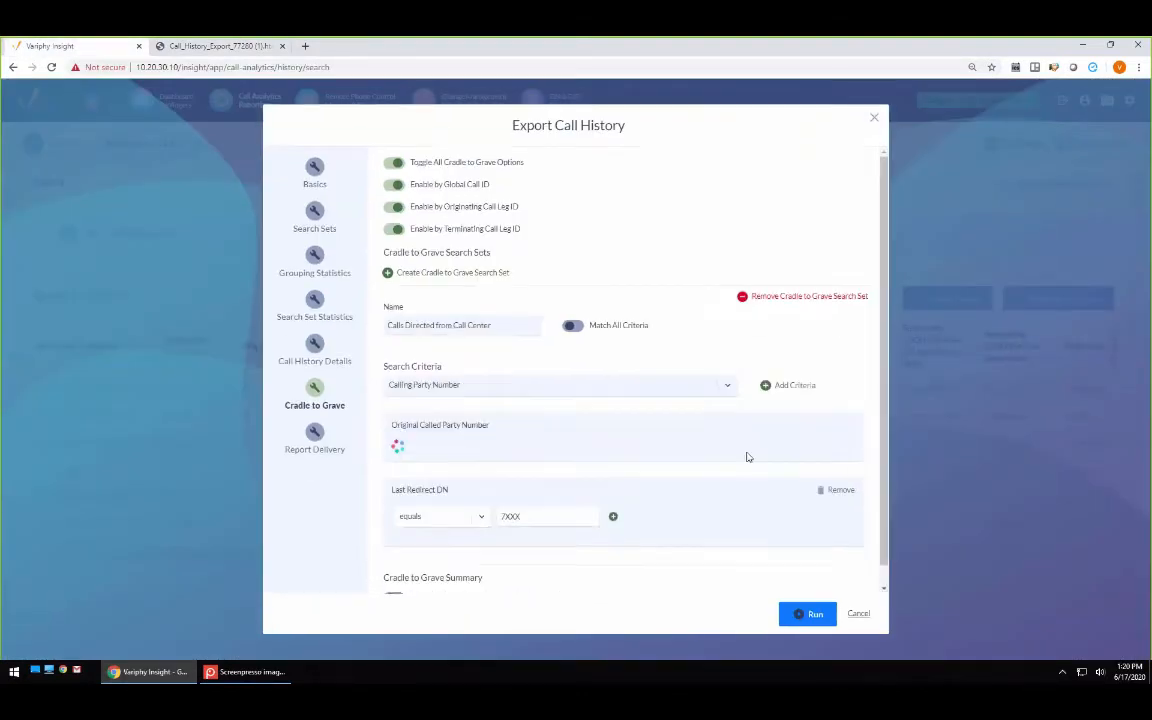
pyautogui.click(536, 452)
pyautogui.write('77280')
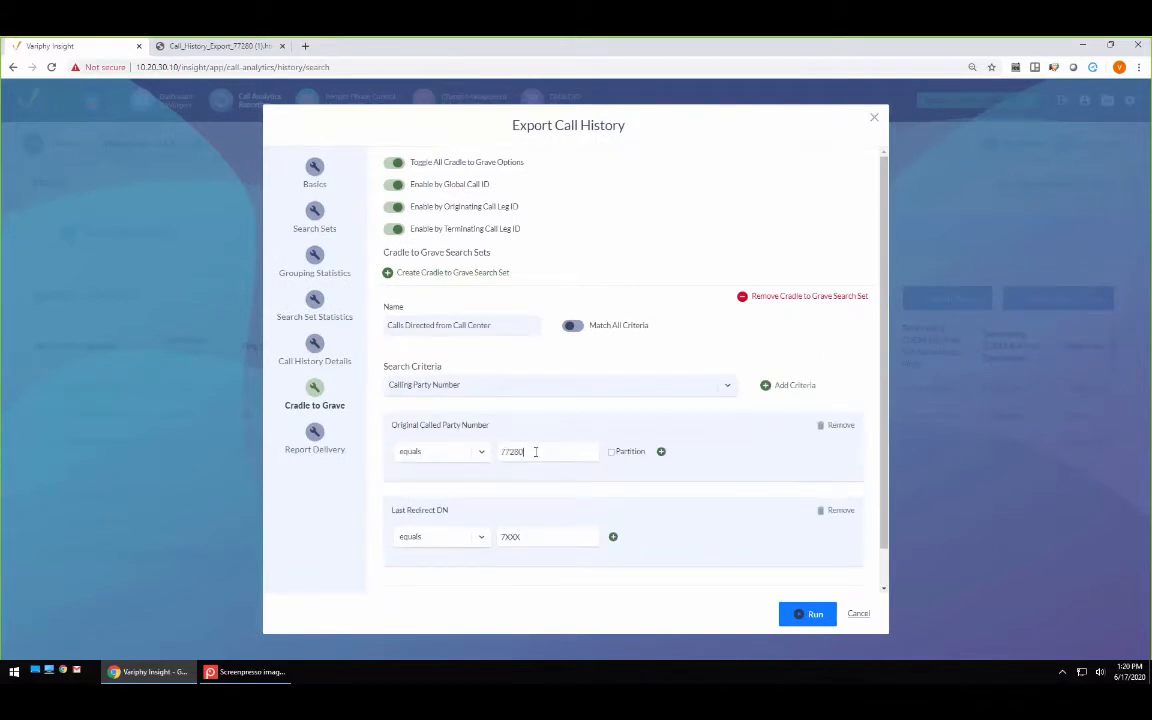
# - Require the search set to match all criteria and rename it "1. Calls Directed from Call Center"
pyautogui.moveTo(649, 326); pyautogui.dragTo(595, 337)
pyautogui.click(595, 337)
pyautogui.moveTo(549, 447); pyautogui.dragTo(483, 455)
pyautogui.doubleClick(524, 537)
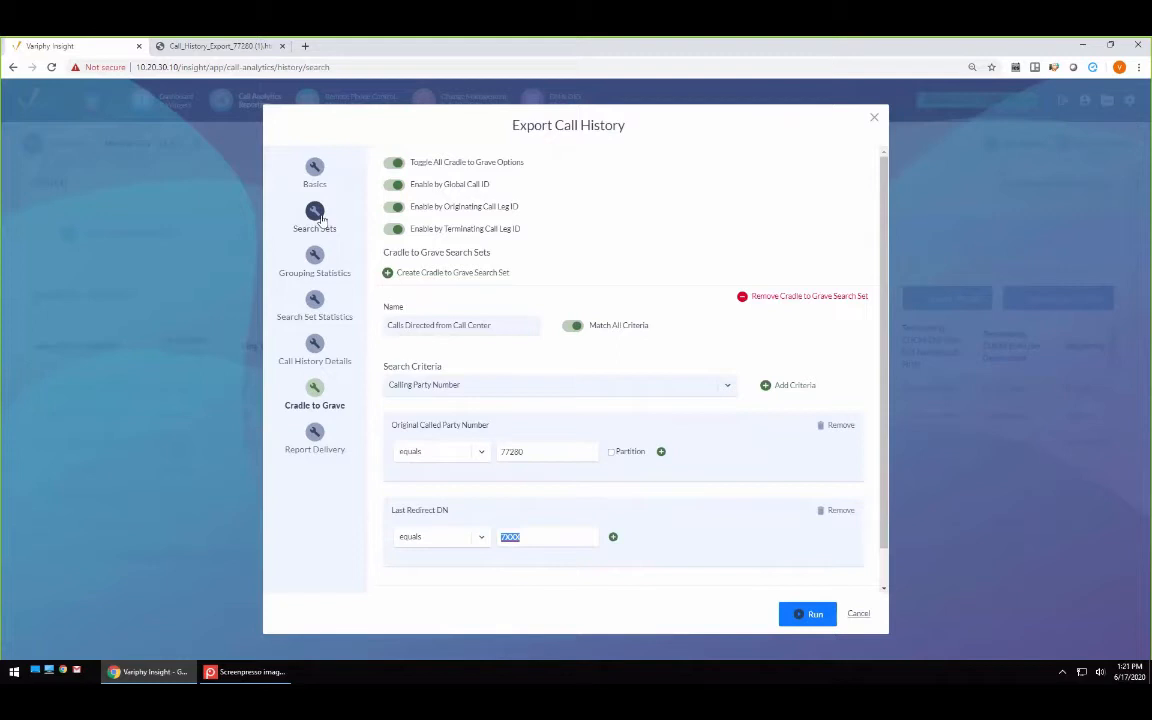
pyautogui.click(386, 326)
pyautogui.write('1.')
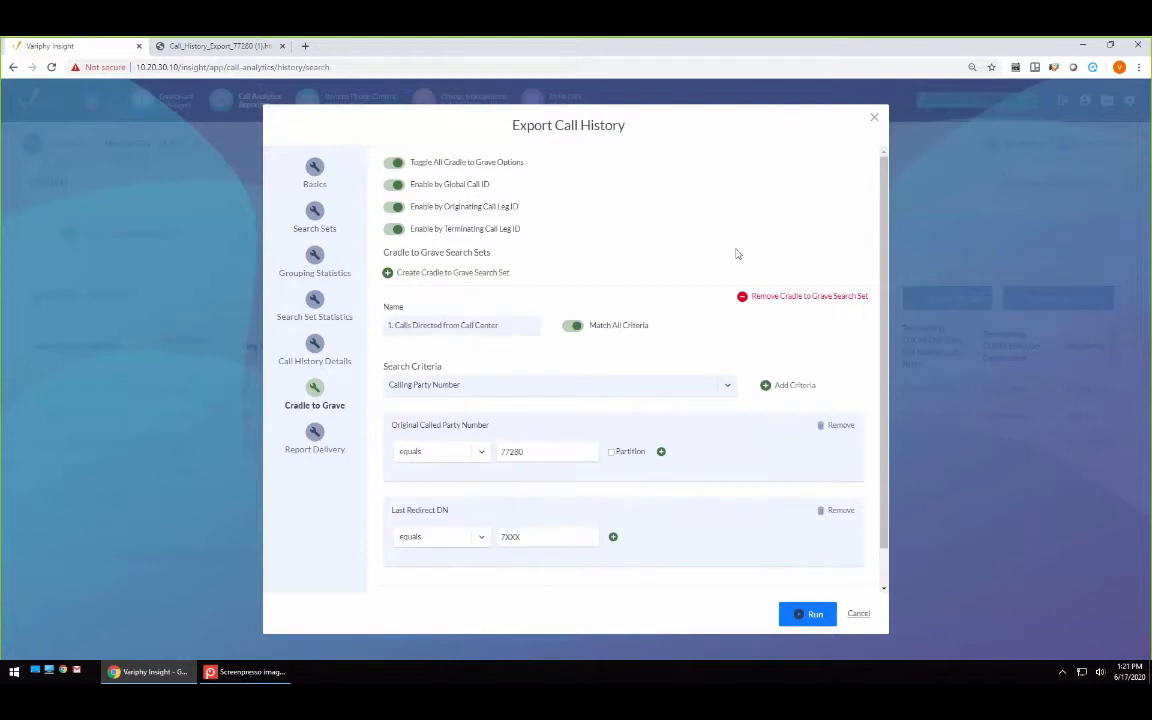
# - Enable saving the export for future use, name it "77280 Scenarios", and copy that name
pyautogui.click(315, 168)
pyautogui.click(395, 212)
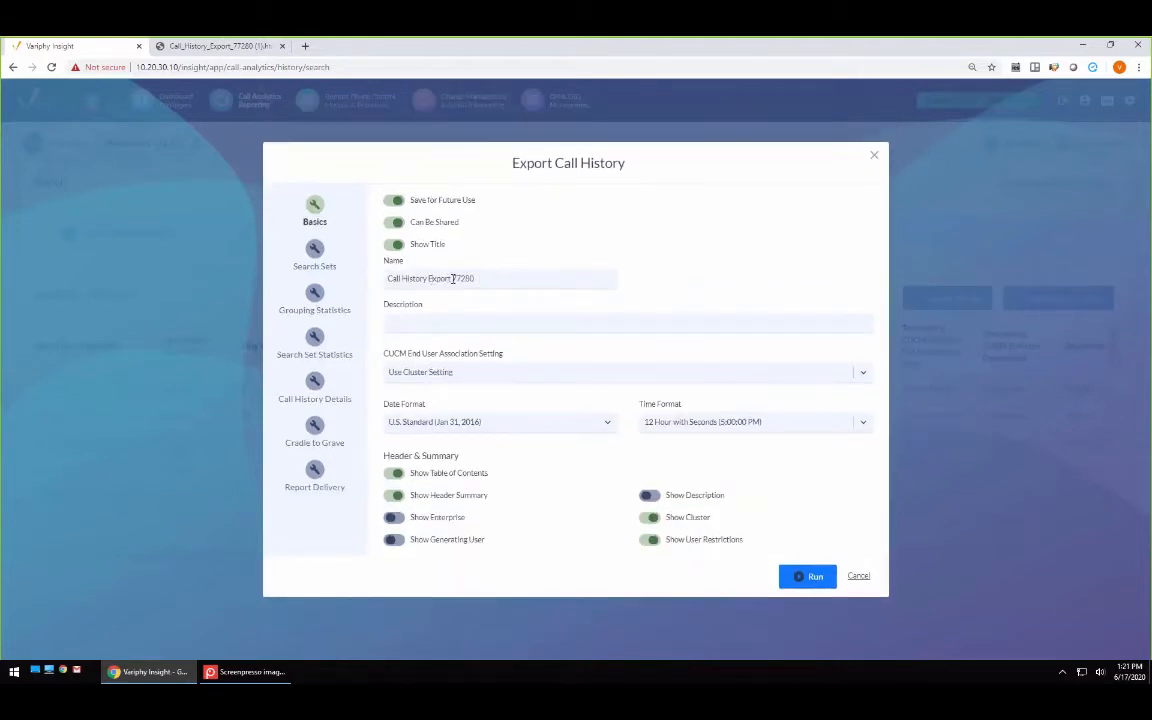
pyautogui.moveTo(449, 278); pyautogui.dragTo(314, 291)
pyautogui.press('BackSpace')
pyautogui.write('Scenarios')
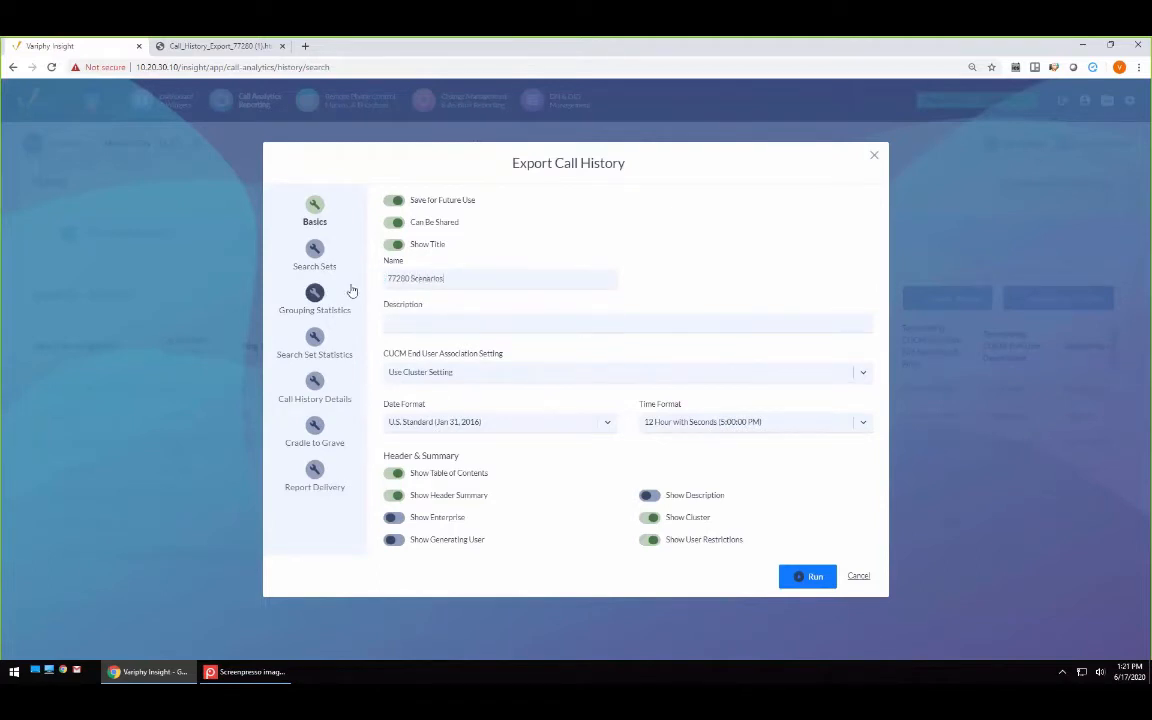
pyautogui.hotkey('ctrl', 'a')
pyautogui.hotkey('ctrl', 'c')
# - Run the export and review the search criteria summary in 77280_Scenarios.html, closing both exported reports
pyautogui.click(790, 576)
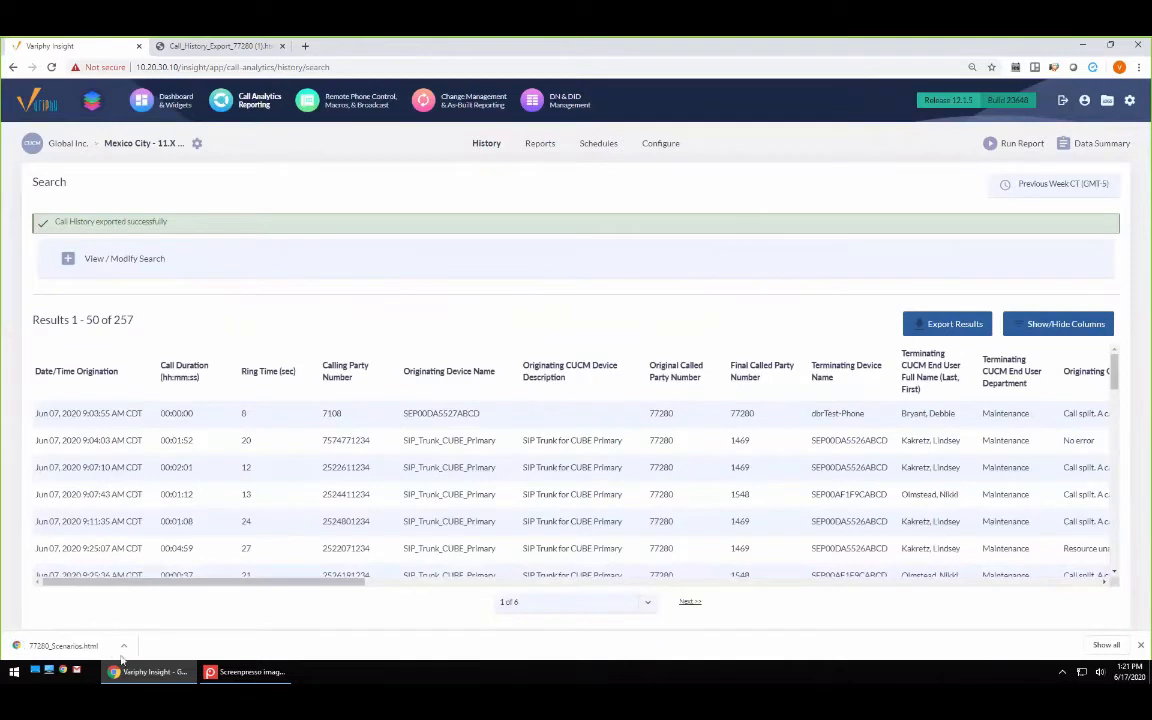
pyautogui.click(50, 646)
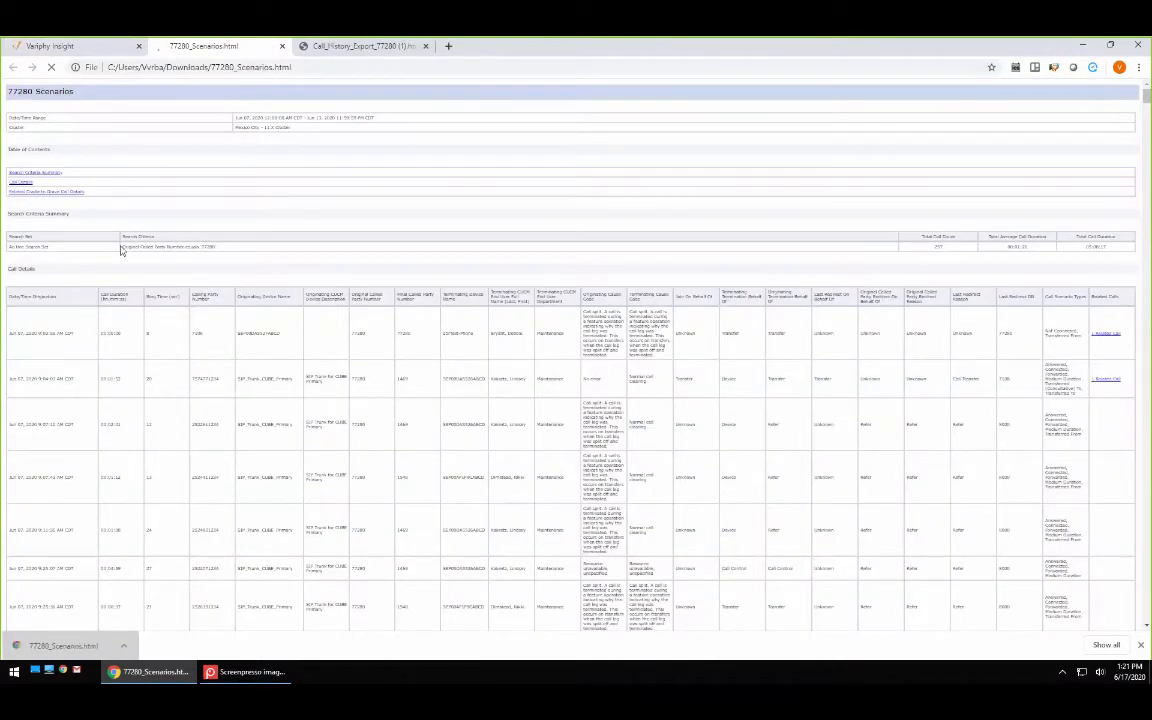
pyautogui.moveTo(151, 247); pyautogui.dragTo(237, 242)
pyautogui.click(425, 46)
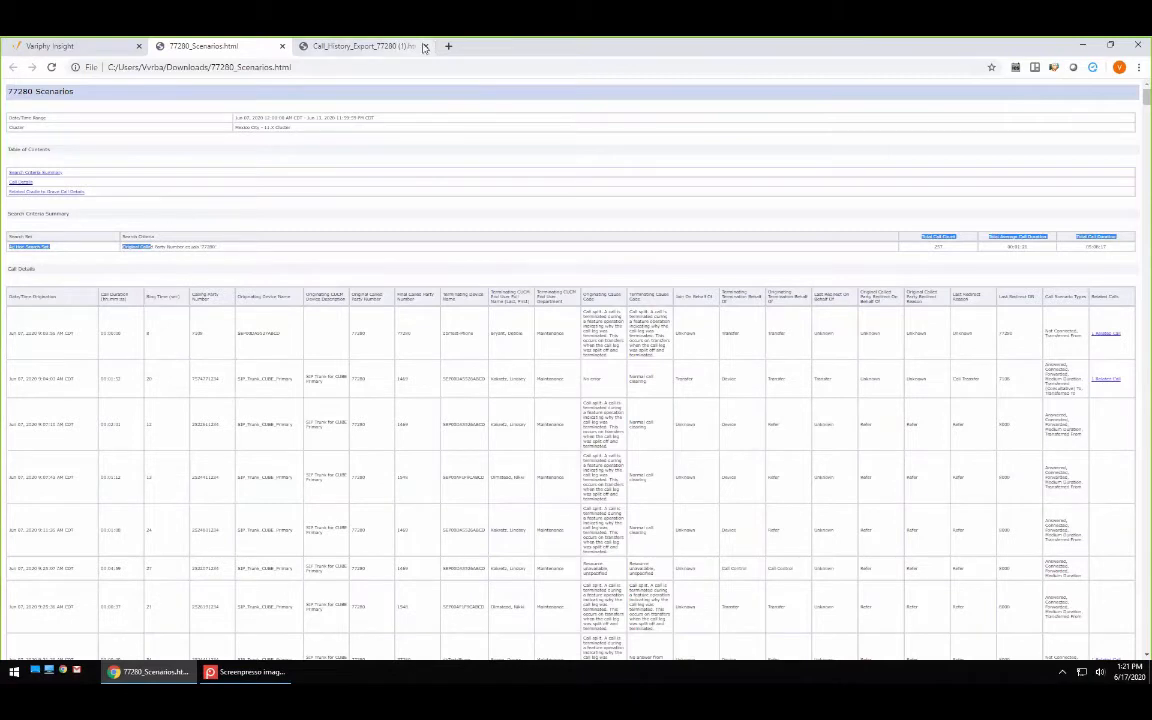
pyautogui.click(283, 47)
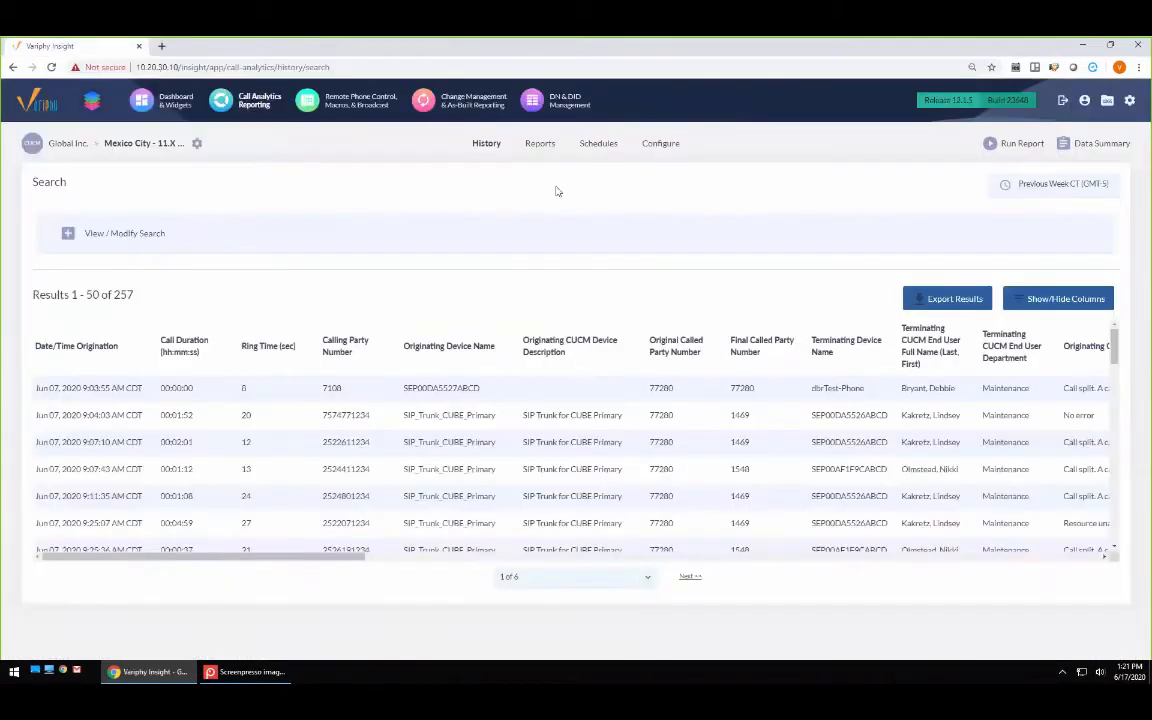
# - Find the 77280 Scenarios report among the saved reports
pyautogui.click(540, 145)
pyautogui.click(133, 211)
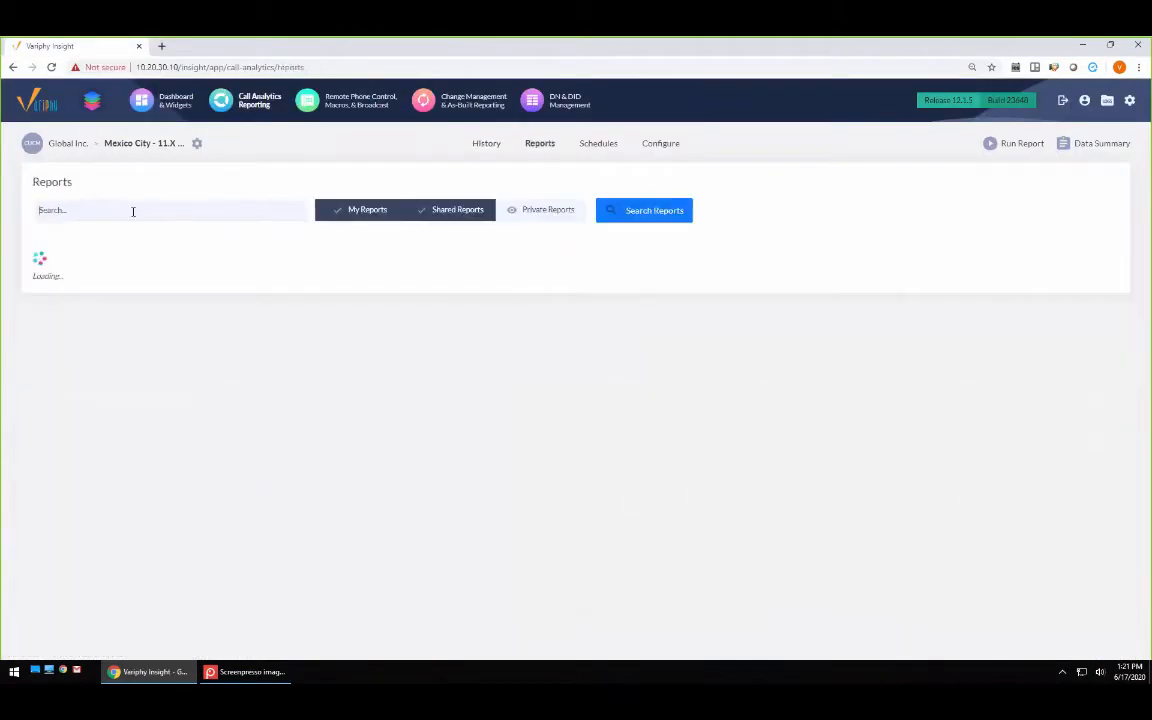
pyautogui.hotkey('ctrl', 'v')
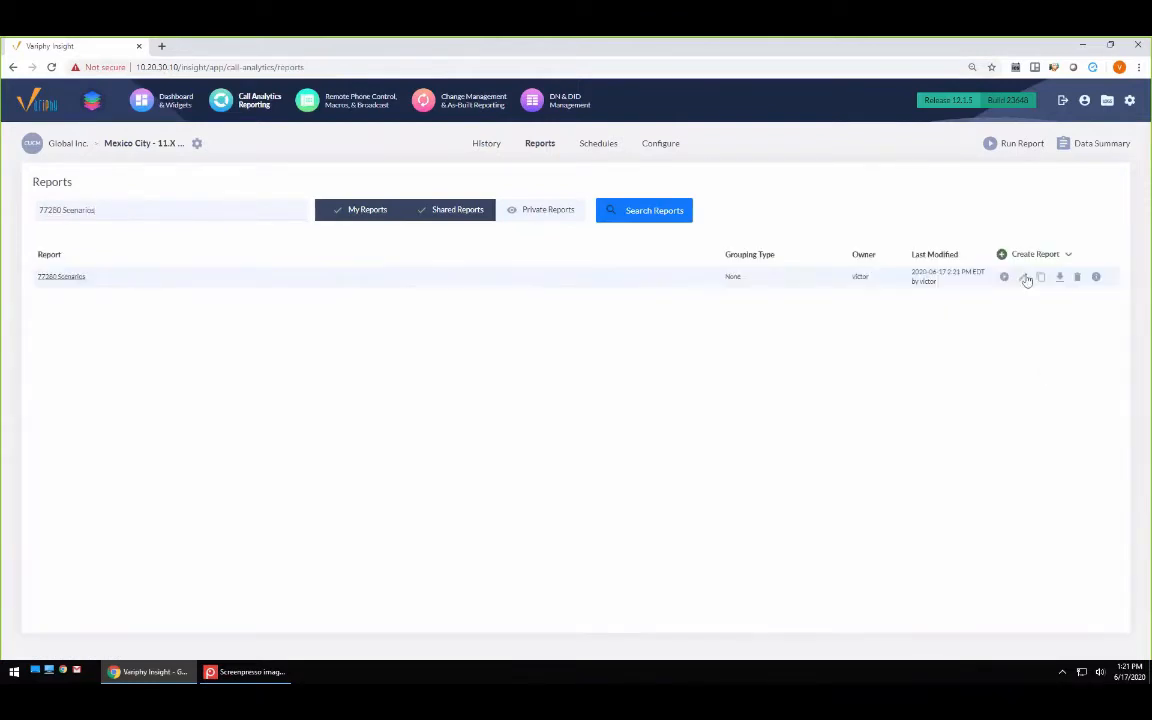
# - Edit the 77280 Scenarios report to show the Cradle to Grave search set summary table
pyautogui.click(1025, 278)
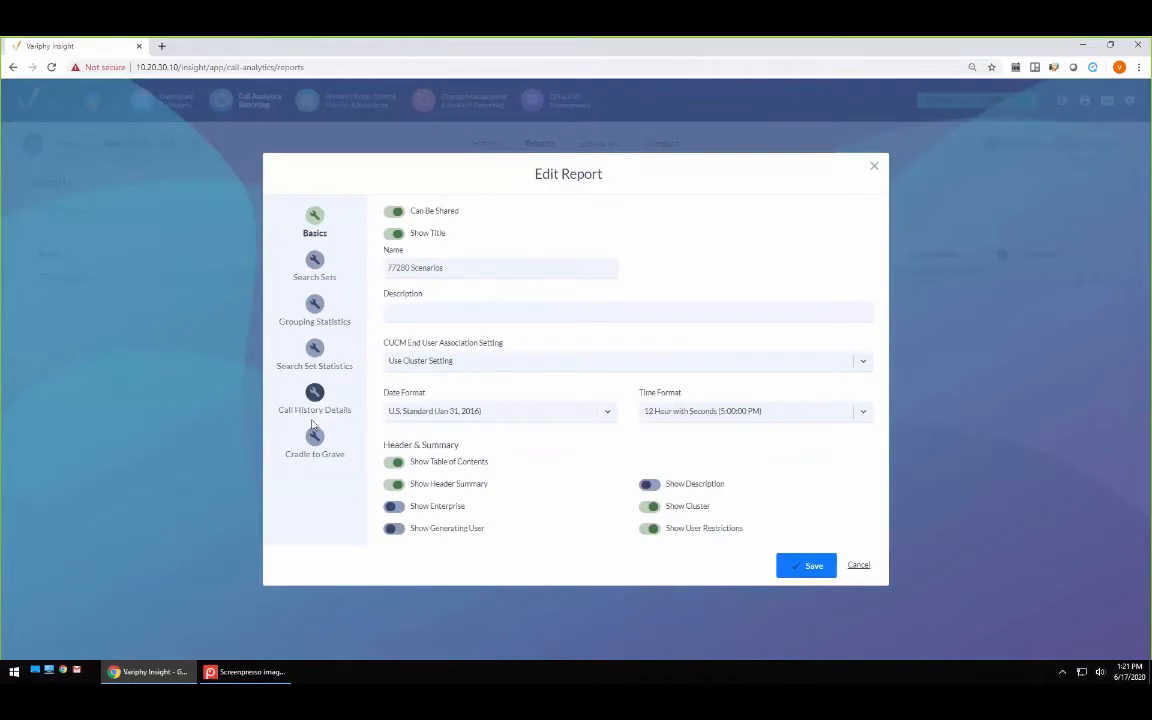
pyautogui.click(315, 438)
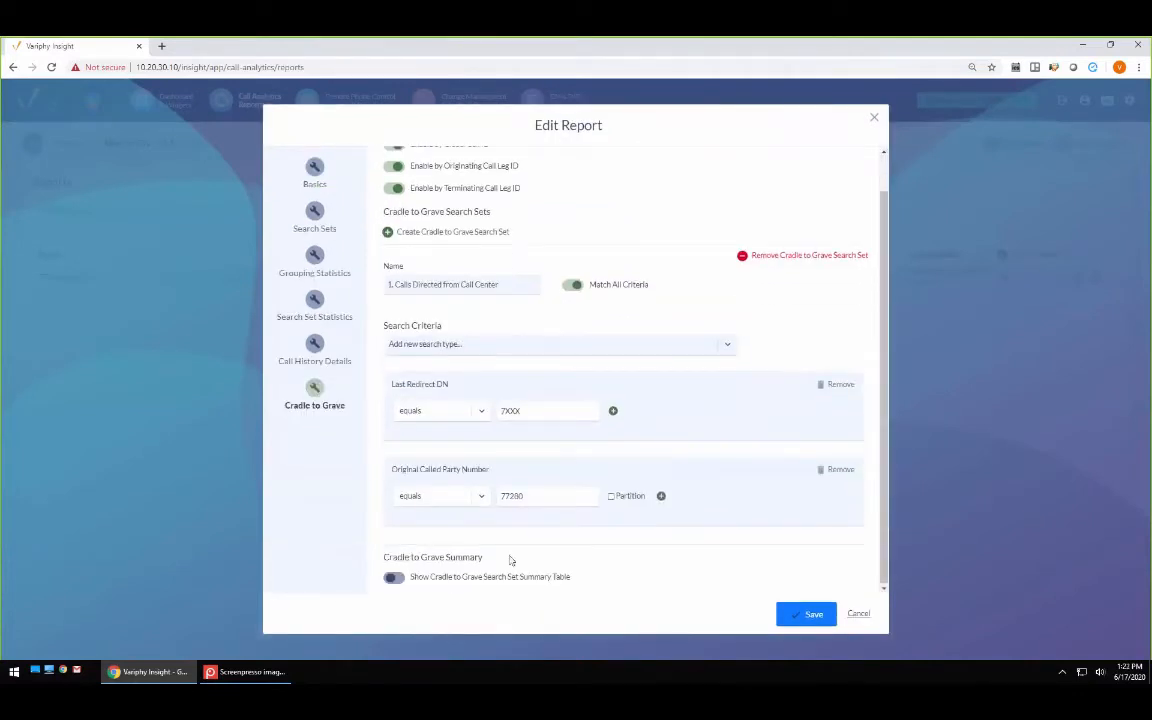
pyautogui.scroll(-2, 532, 563)
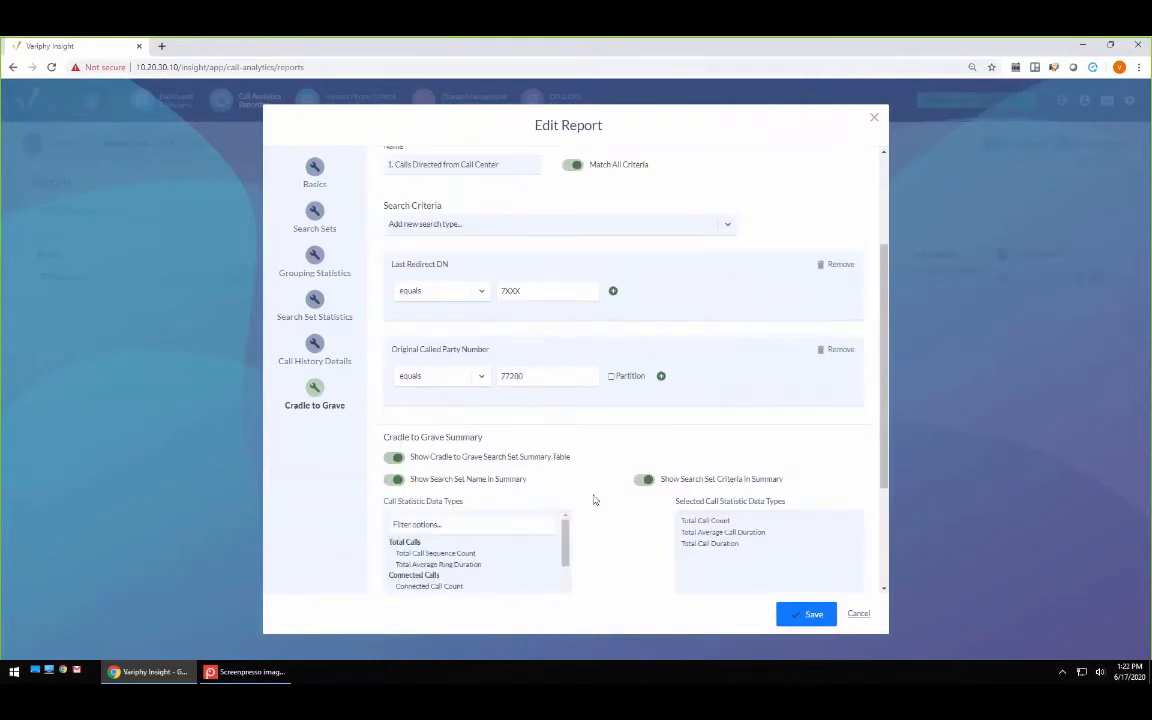
# - Add Abandoned Call Count and Voice Mail Call % to the Cradle to Grave summary statistics and save the report
pyautogui.scroll(-3, 594, 500)
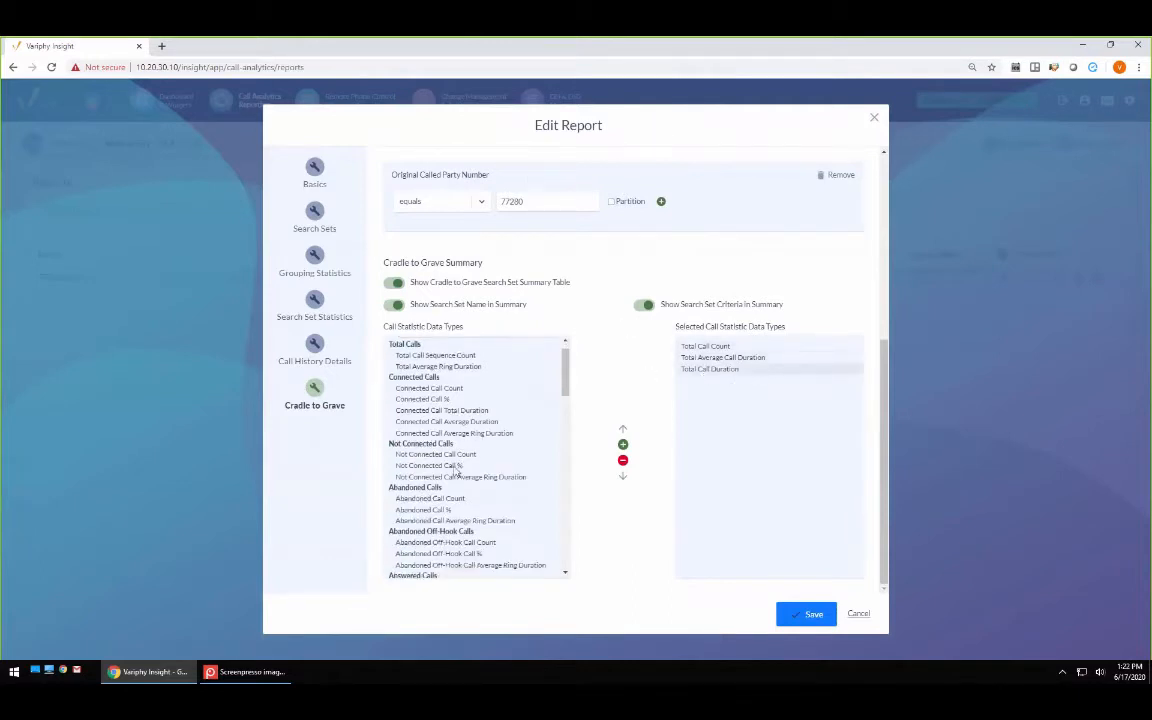
pyautogui.scroll(-2, 430, 430)
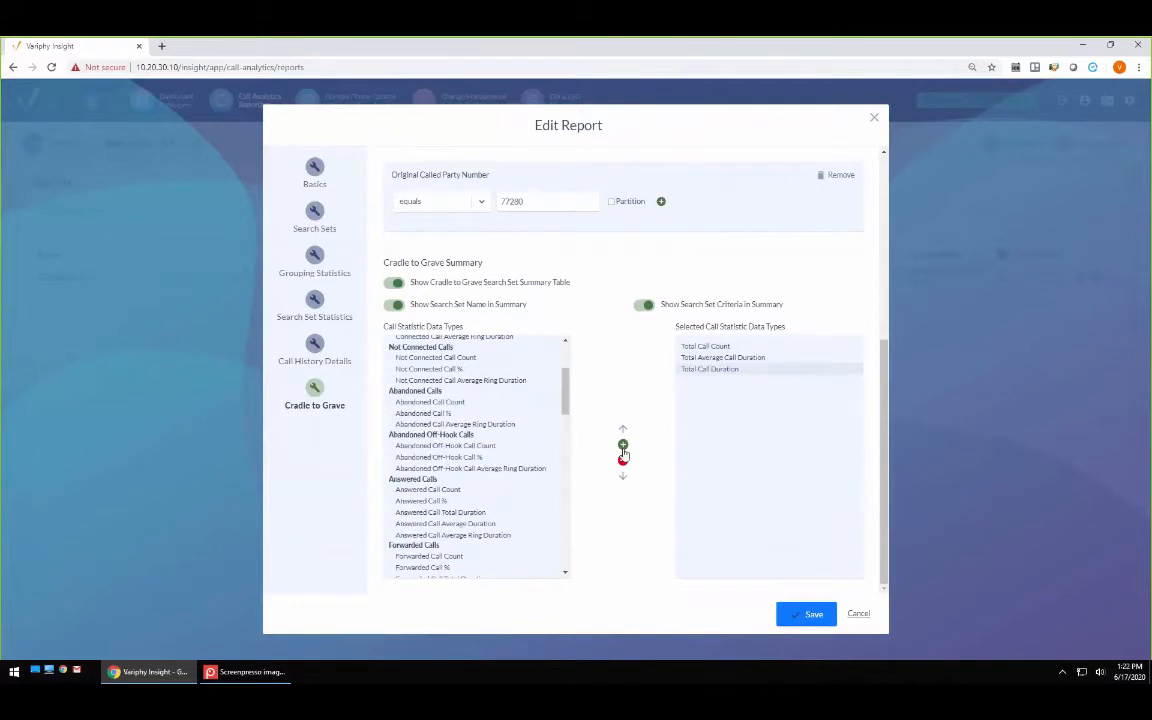
pyautogui.click(623, 446)
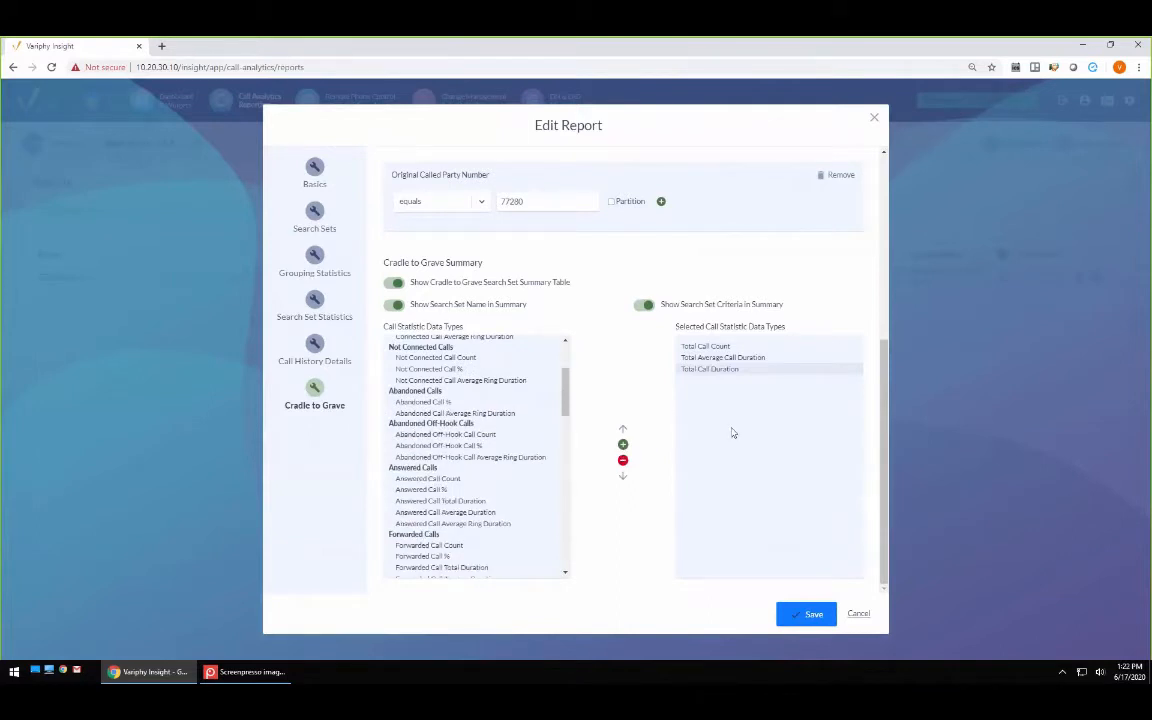
pyautogui.scroll(-2, 508, 482)
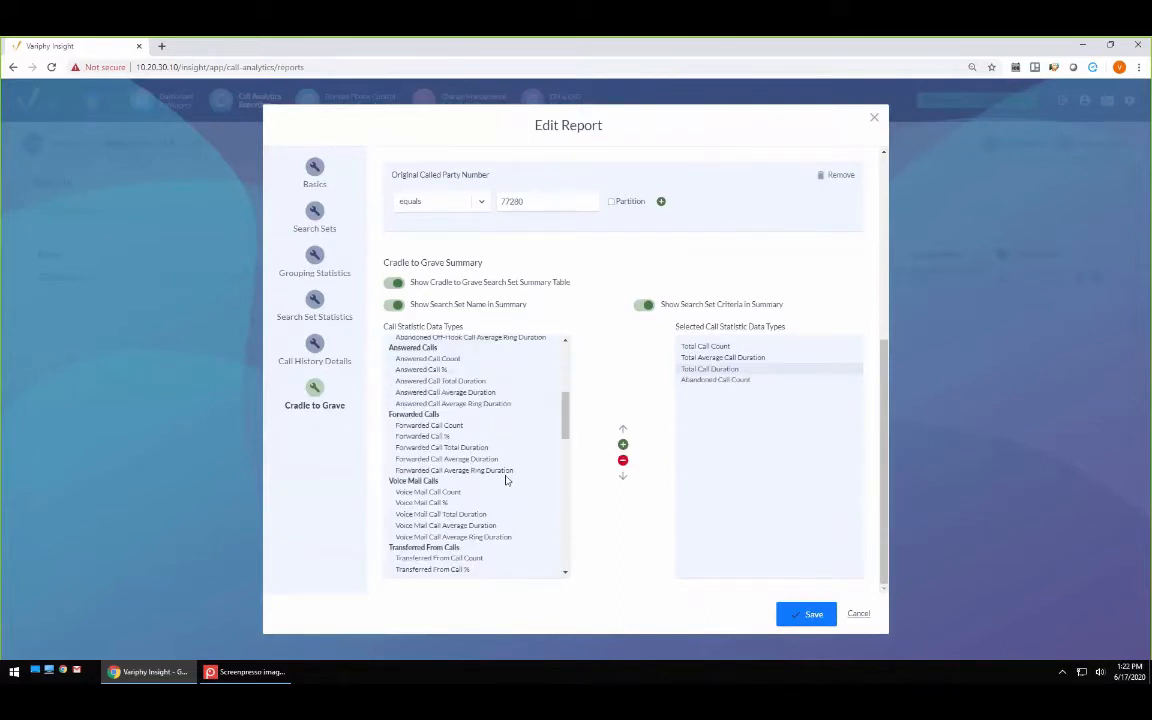
pyautogui.click(437, 504)
pyautogui.click(622, 445)
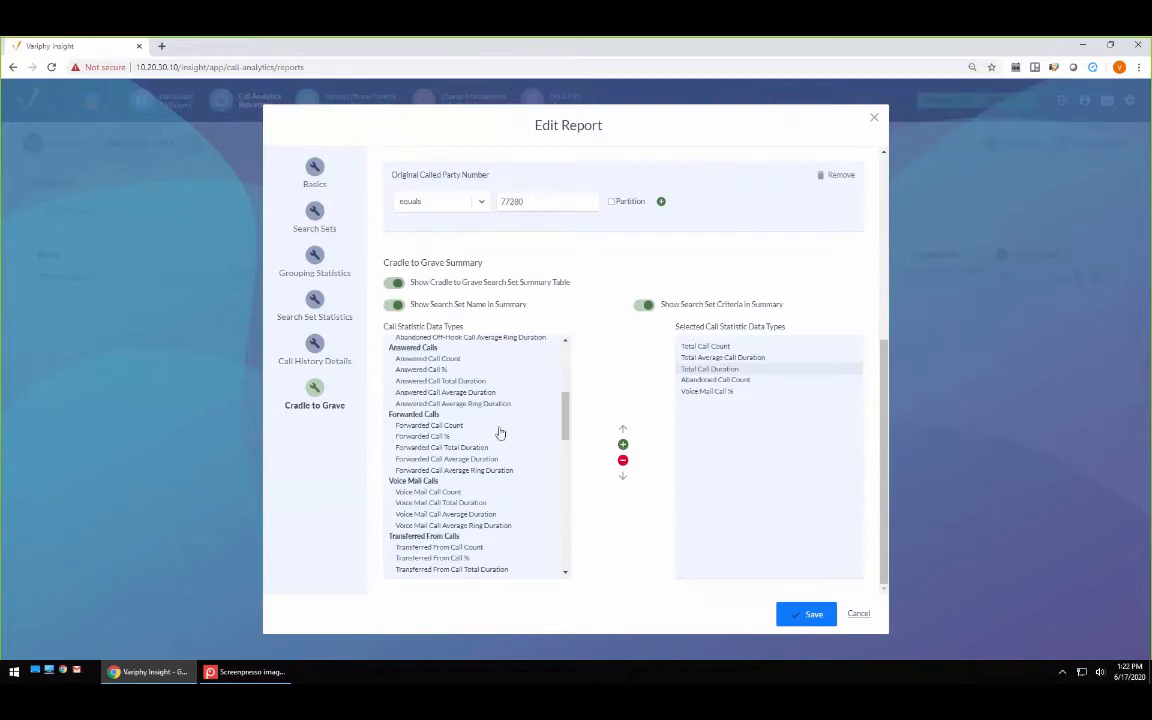
pyautogui.scroll(3, 500, 432)
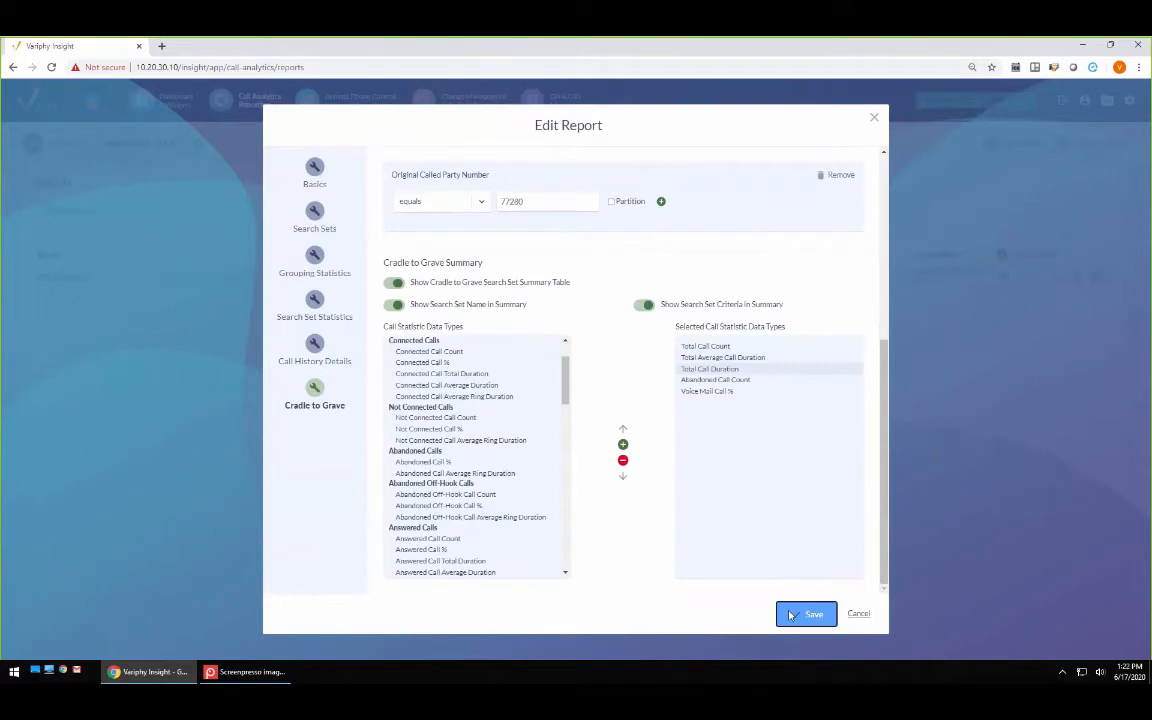
pyautogui.click(795, 614)
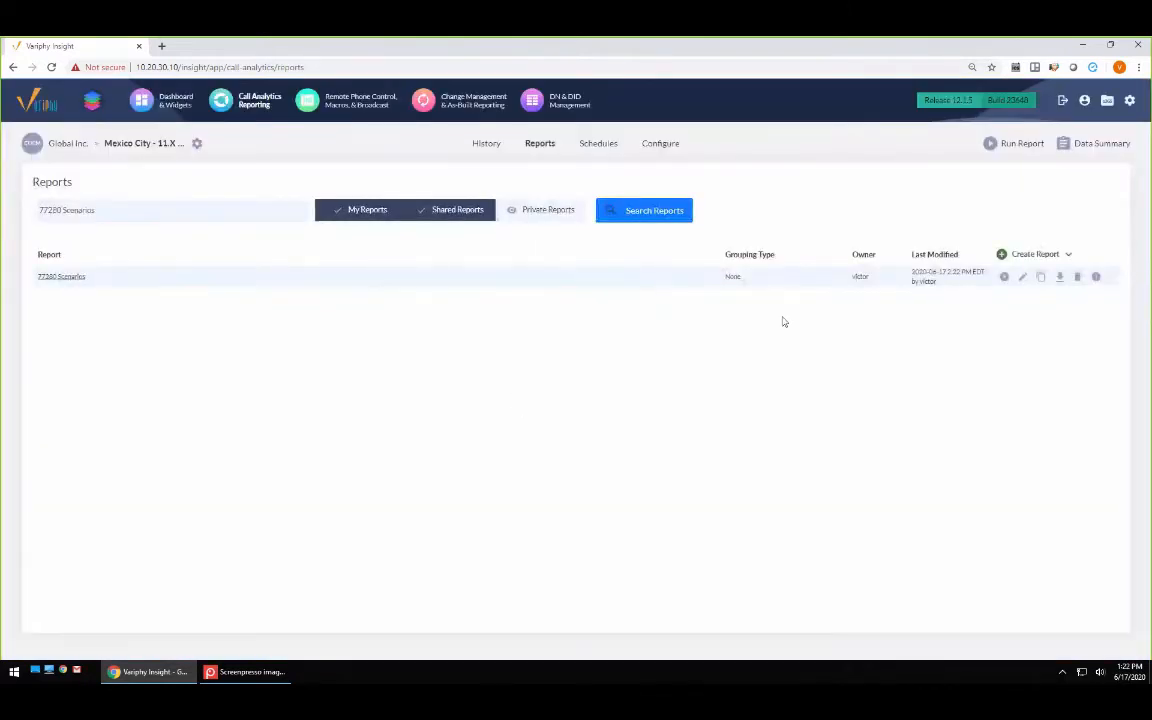
# - Run the 77280 Scenarios report as an HTML download for the Previous Week date range
pyautogui.click(1004, 277)
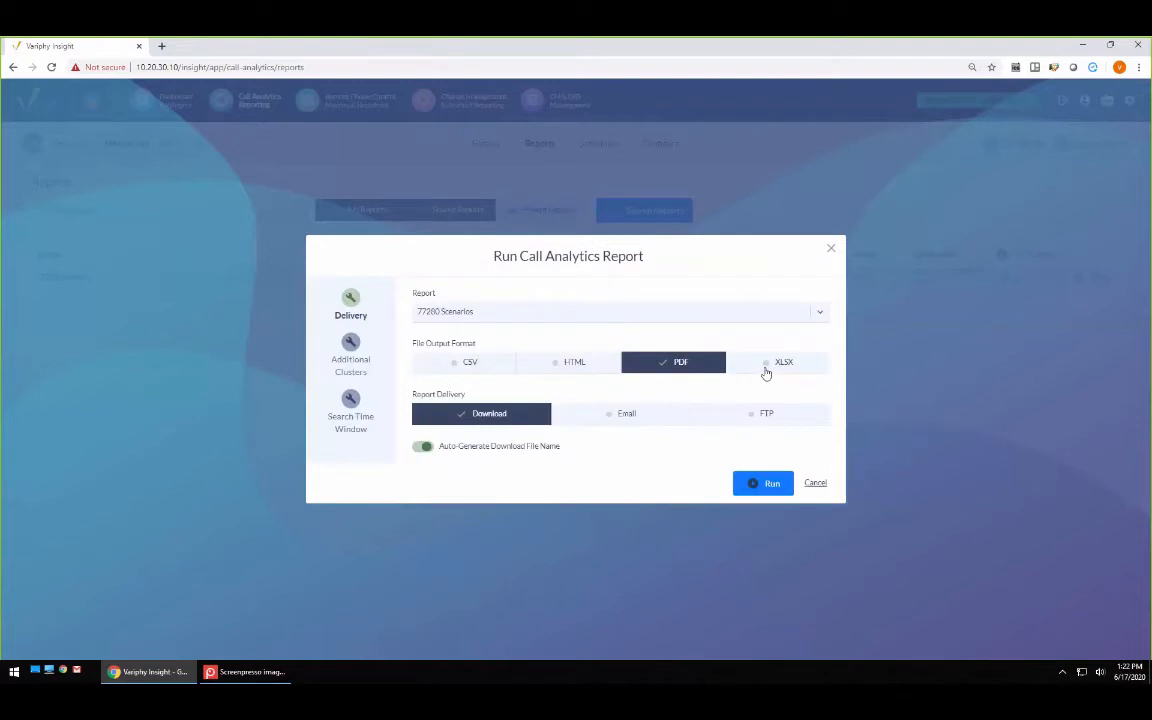
pyautogui.click(555, 362)
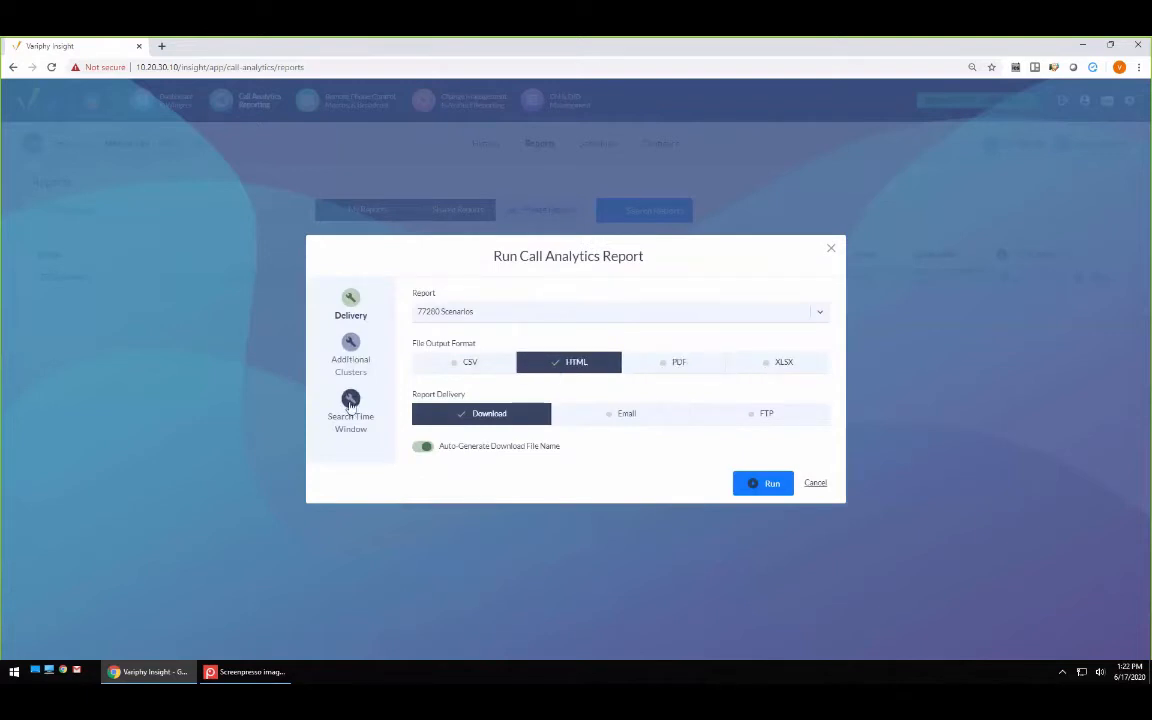
pyautogui.click(351, 404)
pyautogui.click(594, 322)
pyautogui.scroll(-3, 644, 389)
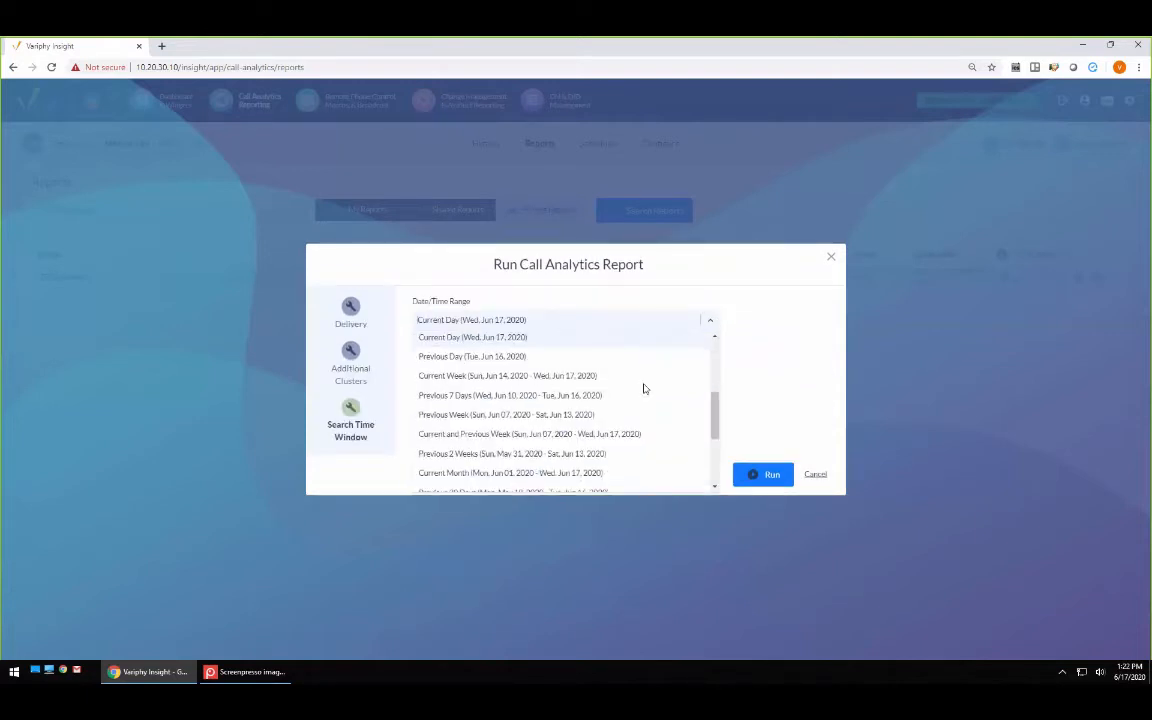
pyautogui.scroll(1, 644, 389)
pyautogui.click(480, 432)
pyautogui.click(762, 476)
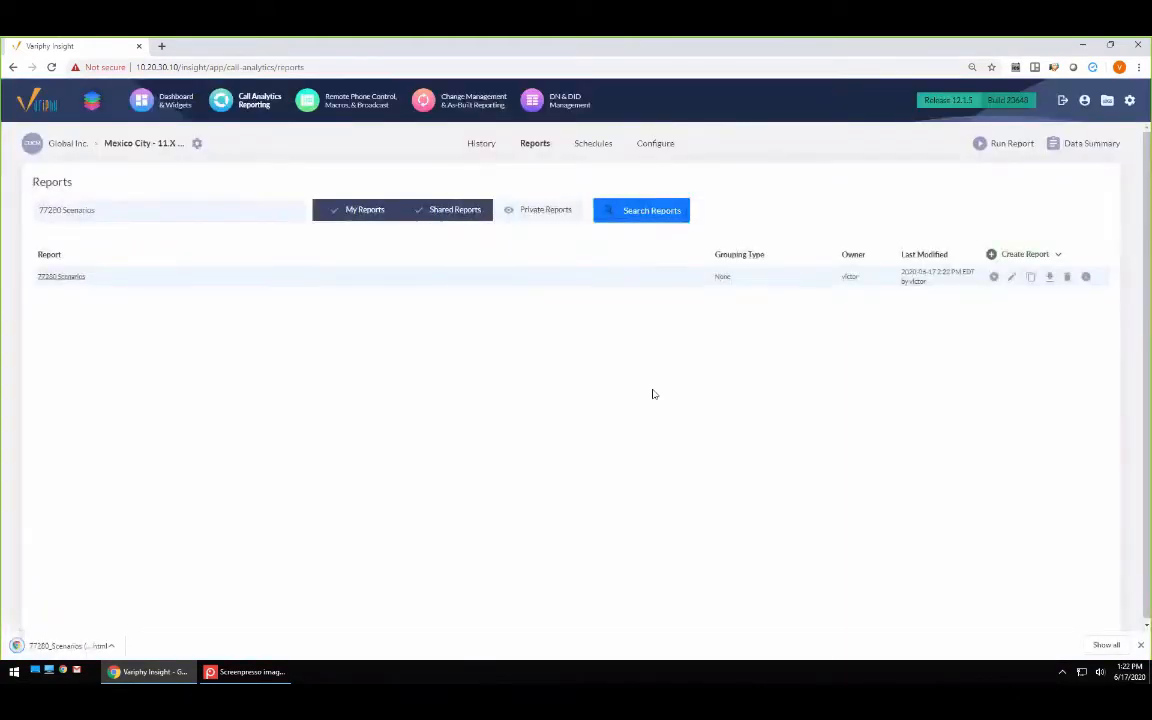
# - Open the downloaded report and compare the search criteria and call counts in its two summary tables
pyautogui.click(65, 645)
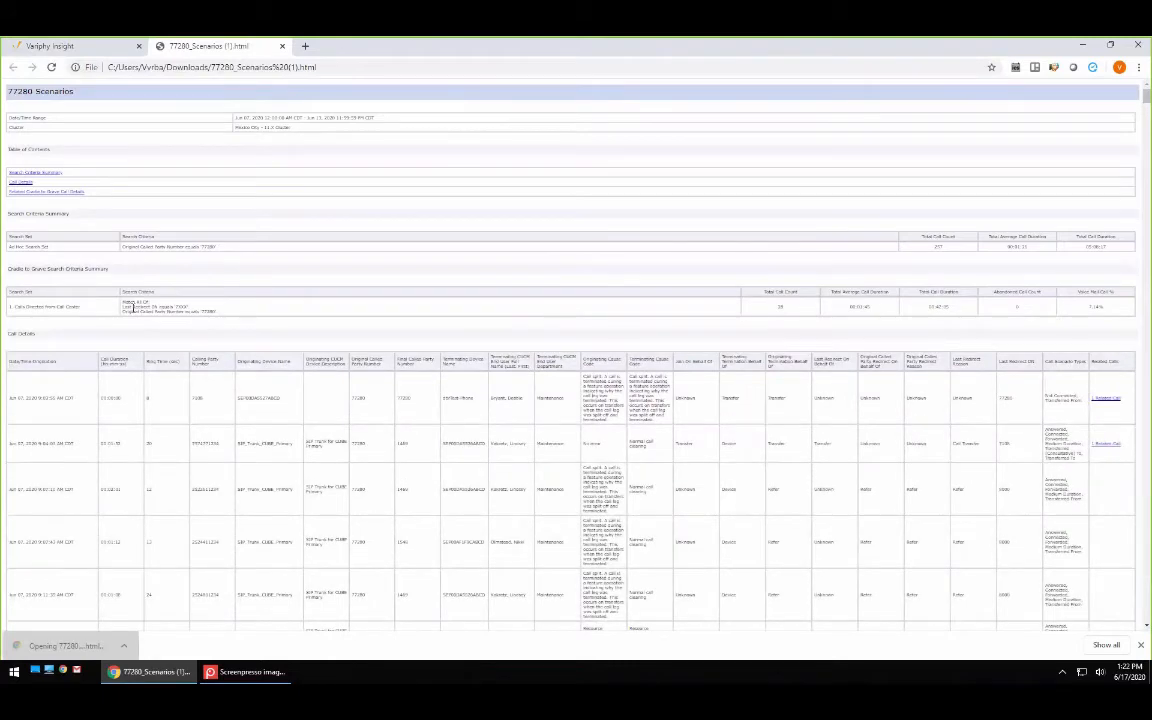
pyautogui.moveTo(123, 306); pyautogui.dragTo(248, 316)
pyautogui.click(250, 316)
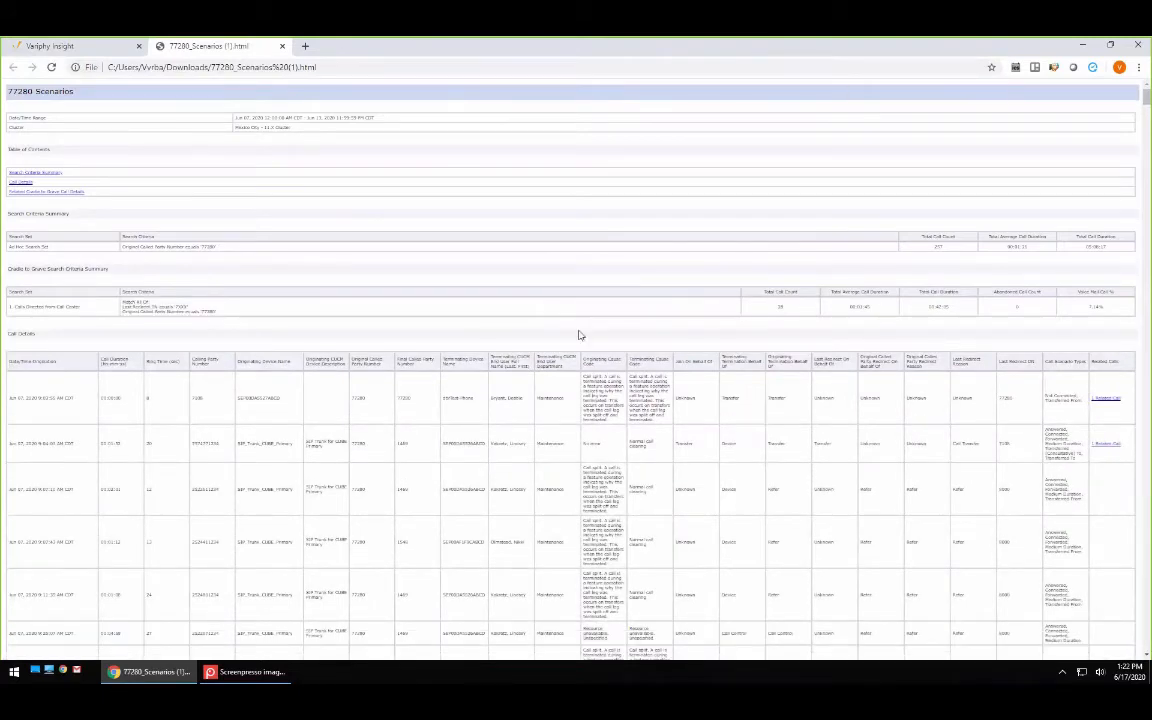
pyautogui.hotkey('ctrl', '+')
pyautogui.hotkey('ctrl', '+')
pyautogui.hotkey('ctrl', '+')
pyautogui.hotkey('ctrl', '+')
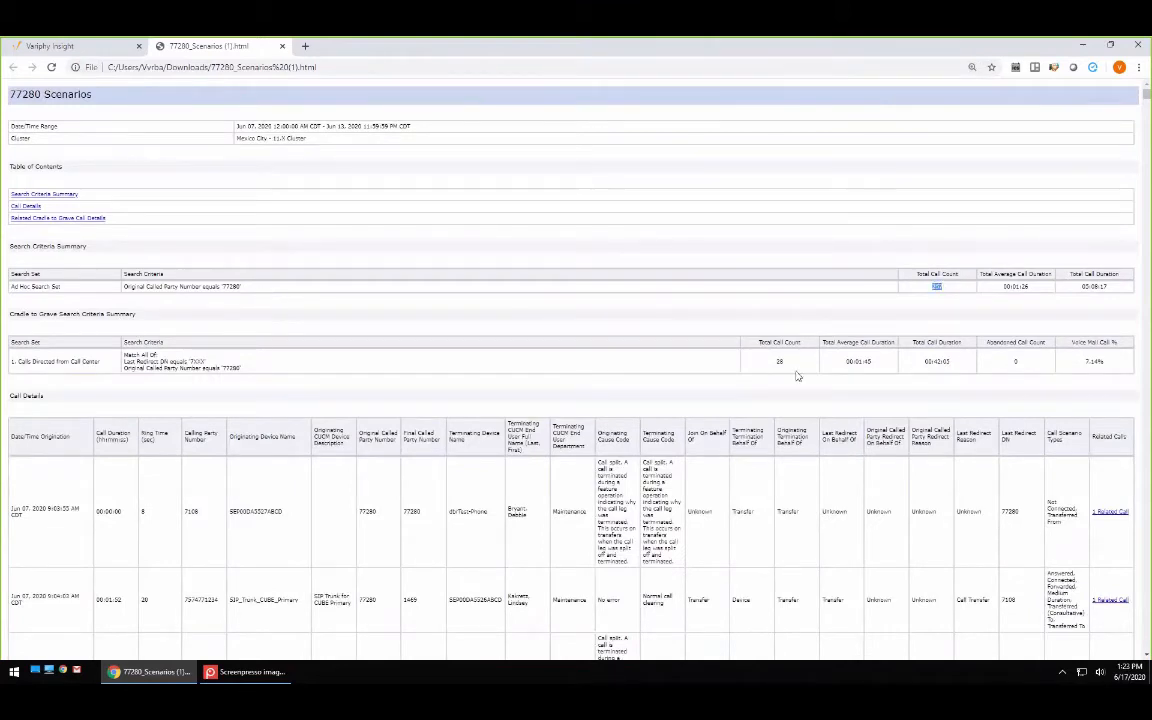
pyautogui.moveTo(786, 368); pyautogui.dragTo(762, 365)
# - Export the call history search results again, removing the "1. Calls Directed from Call Center" Cradle to Grave search set
pyautogui.click(60, 46)
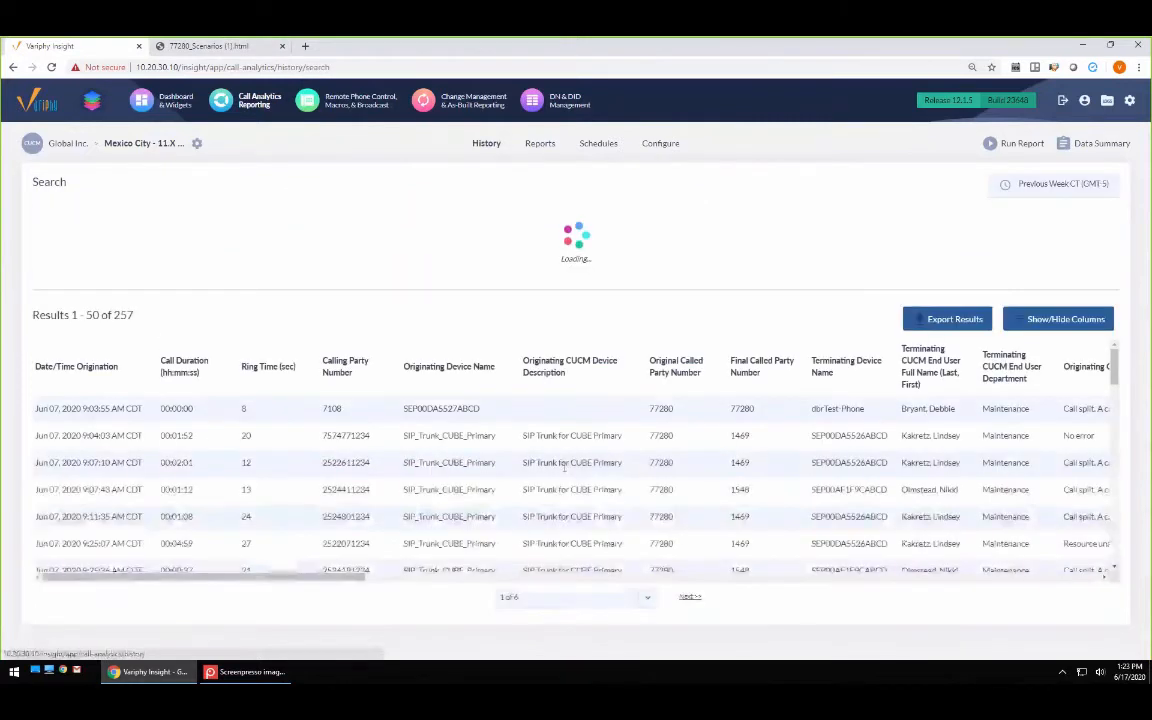
pyautogui.click(943, 300)
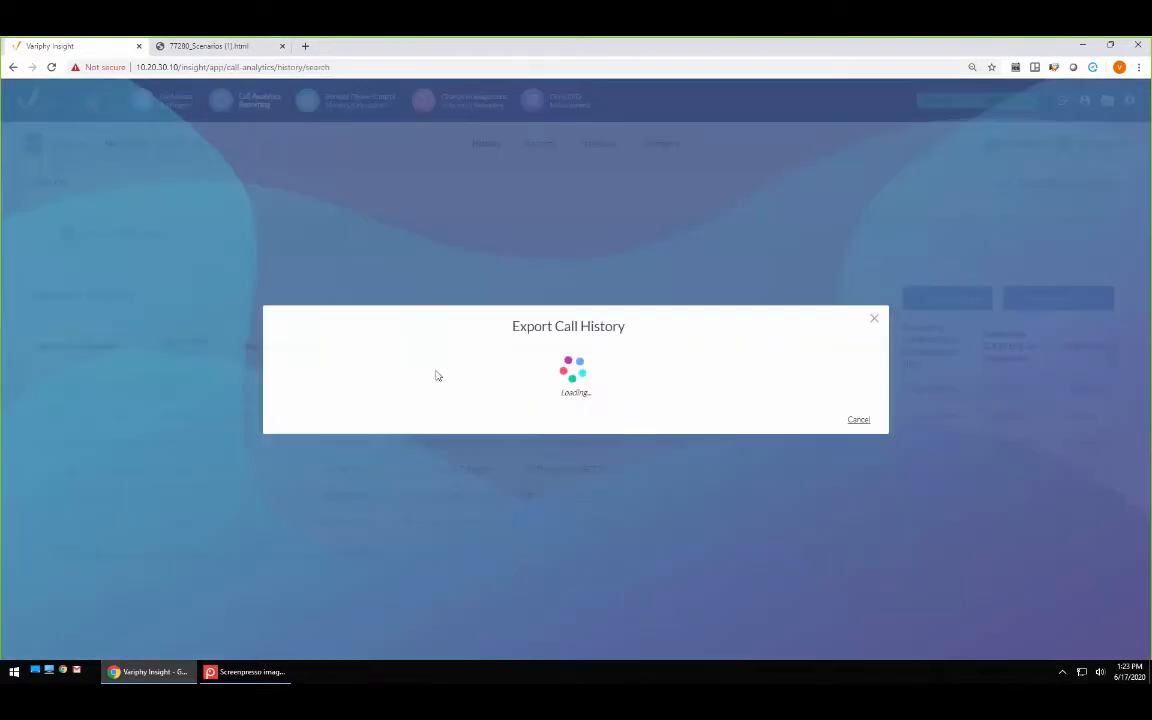
pyautogui.click(314, 428)
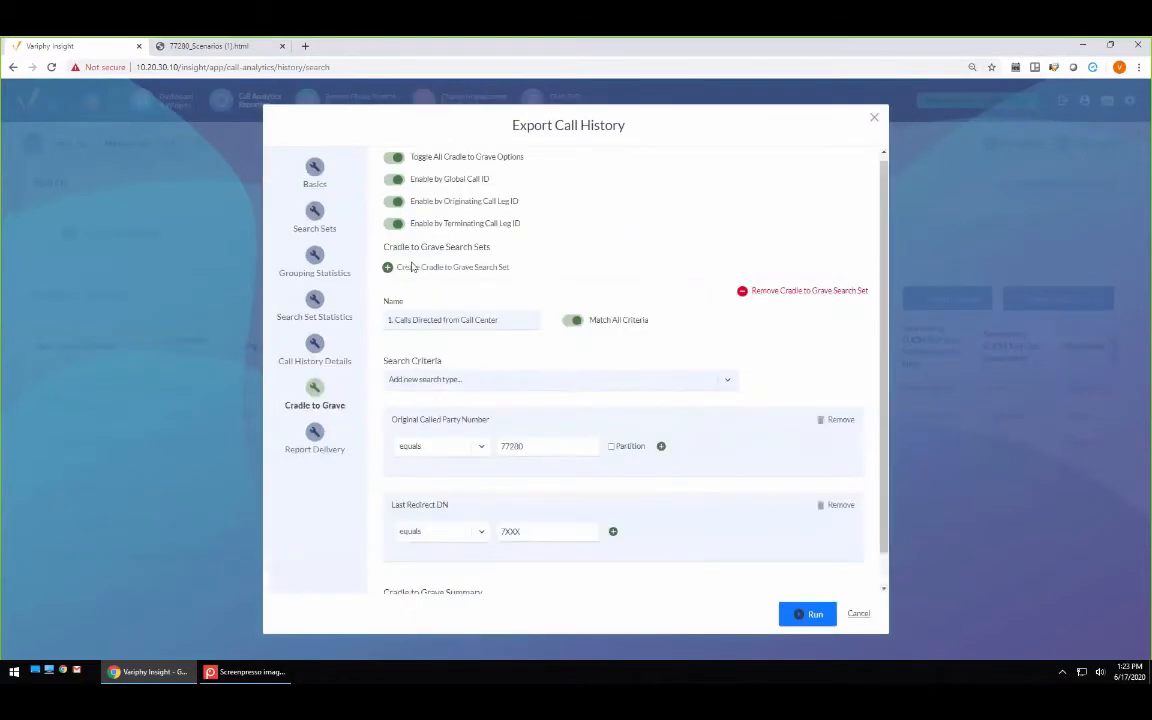
pyautogui.click(742, 292)
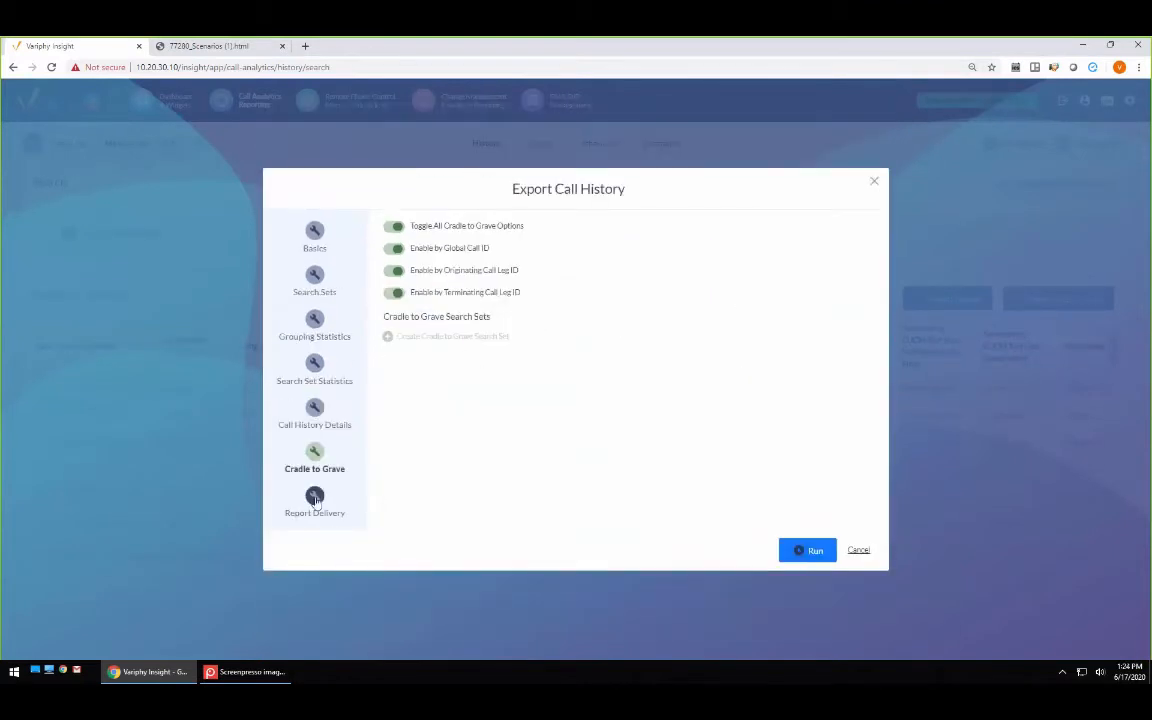
# - Turn off Save for Future Use for the 77280 Scenarios export and run it
pyautogui.click(314, 505)
pyautogui.click(813, 552)
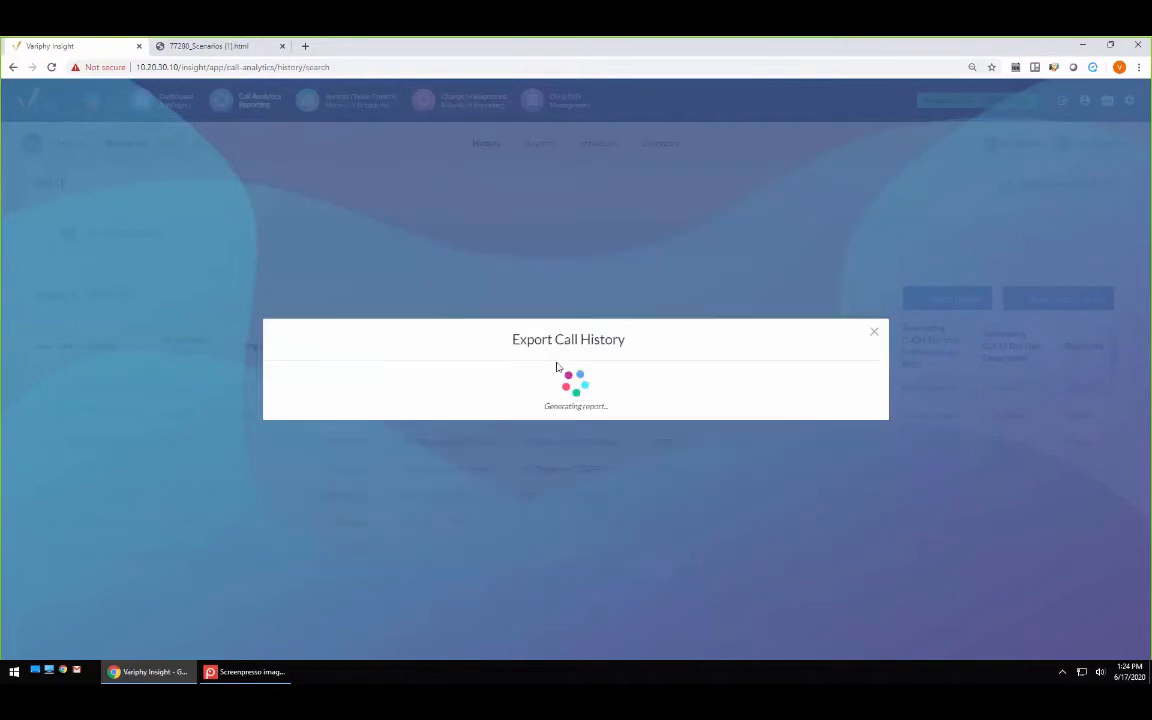
pyautogui.click(397, 219)
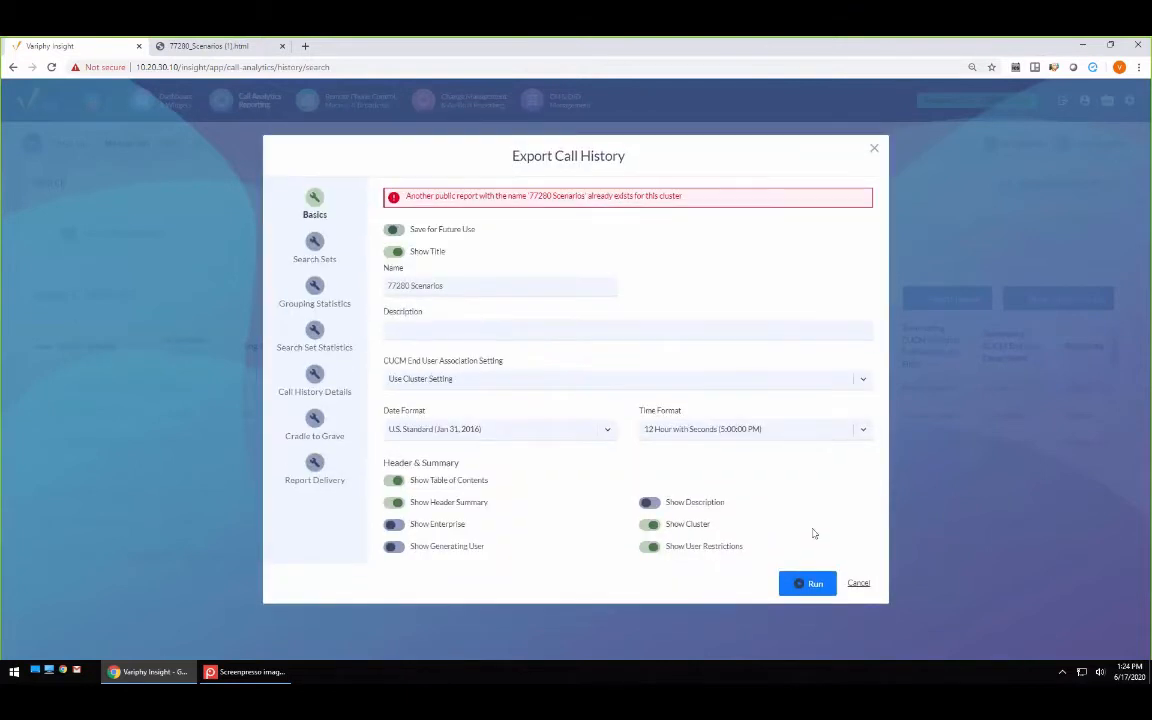
pyautogui.click(810, 592)
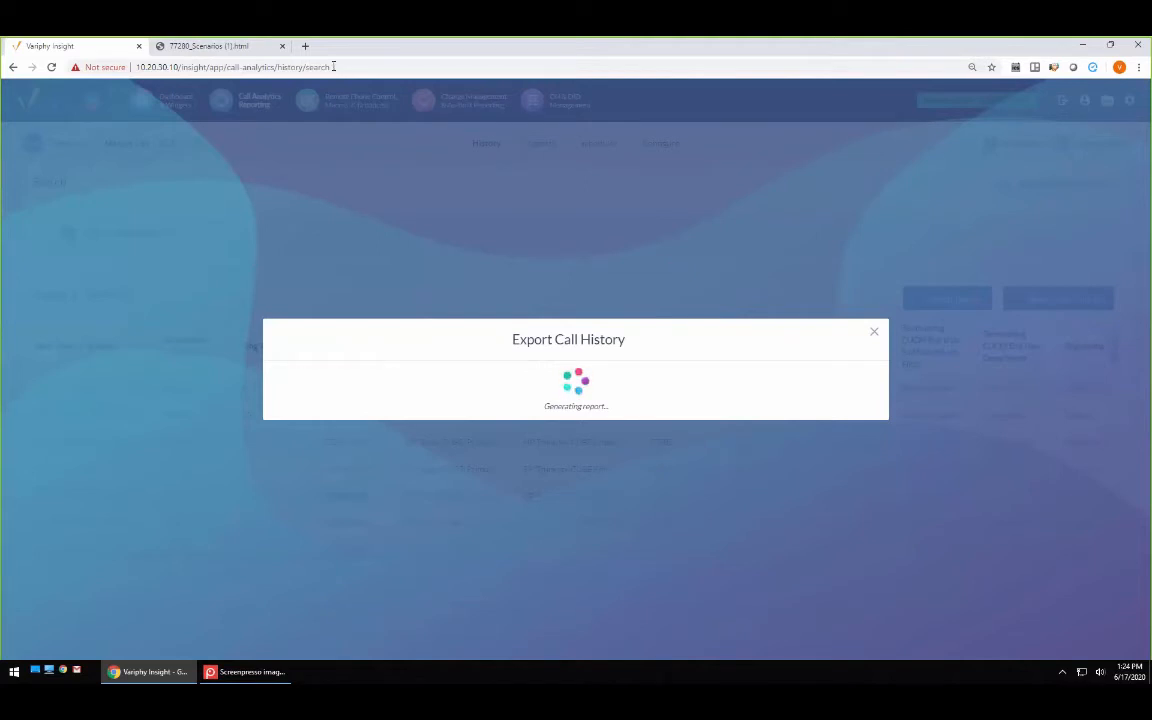
# - Check the earlier report, open the newly exported 77280_Scenarios (2).html, and enlarge it for reading
pyautogui.click(239, 47)
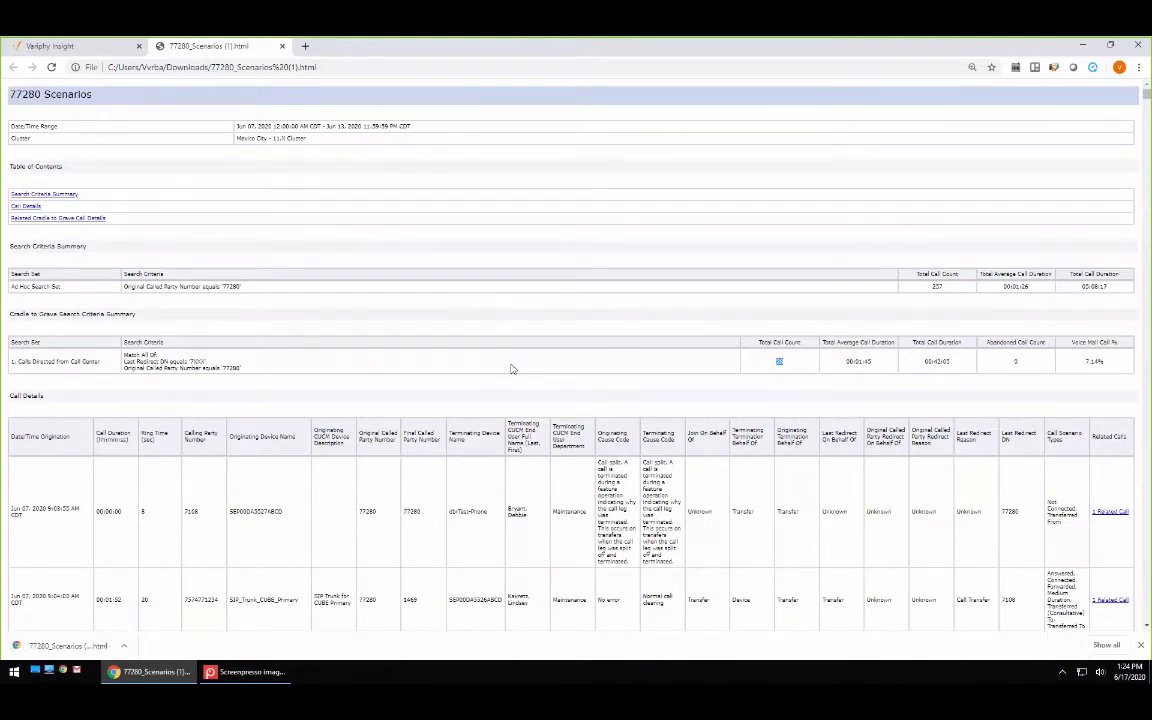
pyautogui.click(50, 46)
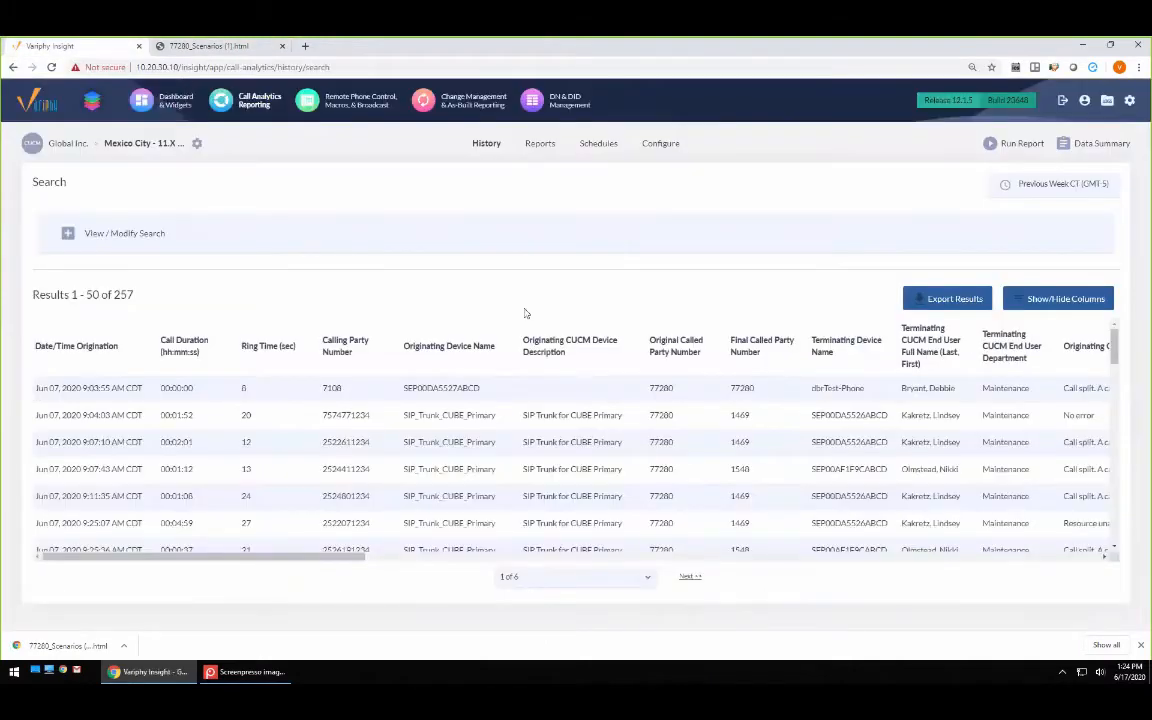
pyautogui.click(68, 648)
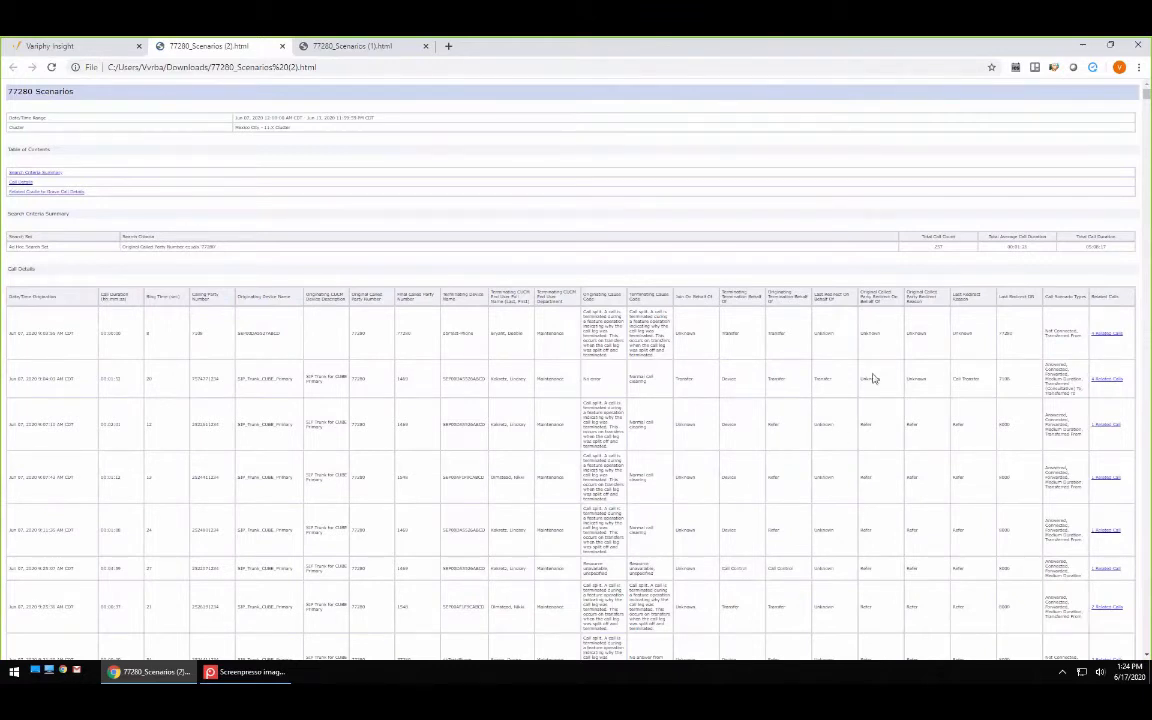
pyautogui.hotkey('ctrl', '+')
pyautogui.hotkey('ctrl', '+')
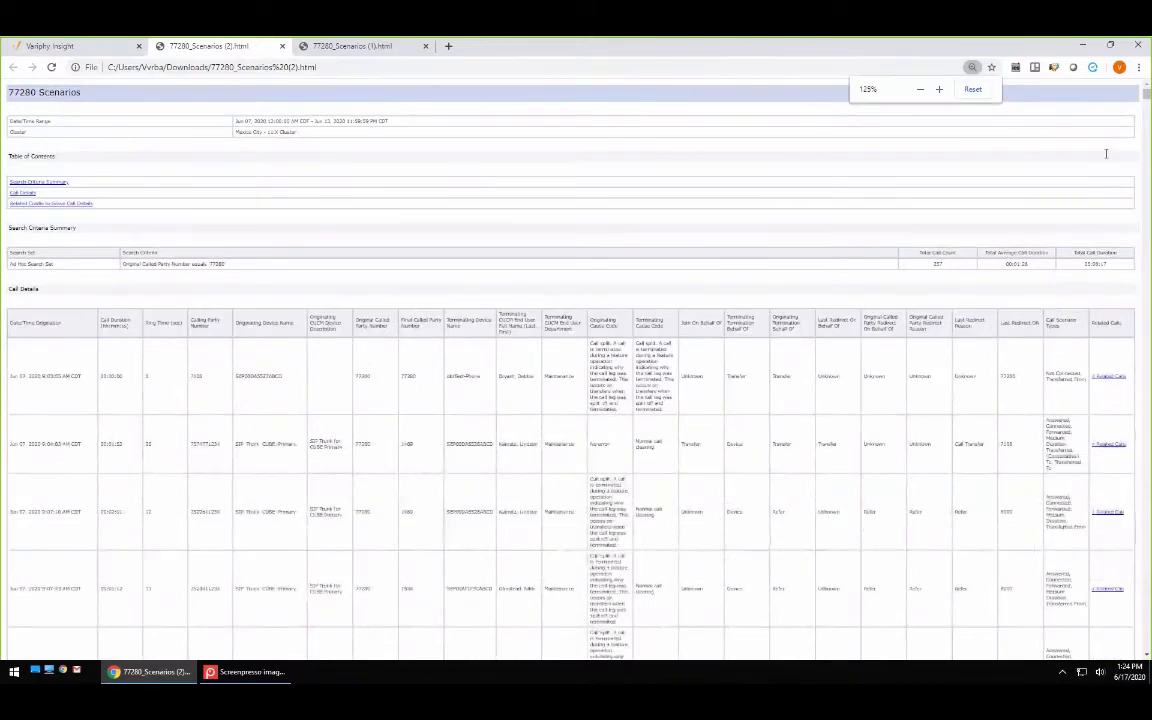
# - Examine the related Cradle to Grave call sequences near the end of the exported report, up to sequence 191
pyautogui.moveTo(1147, 93); pyautogui.dragTo(1121, 604)
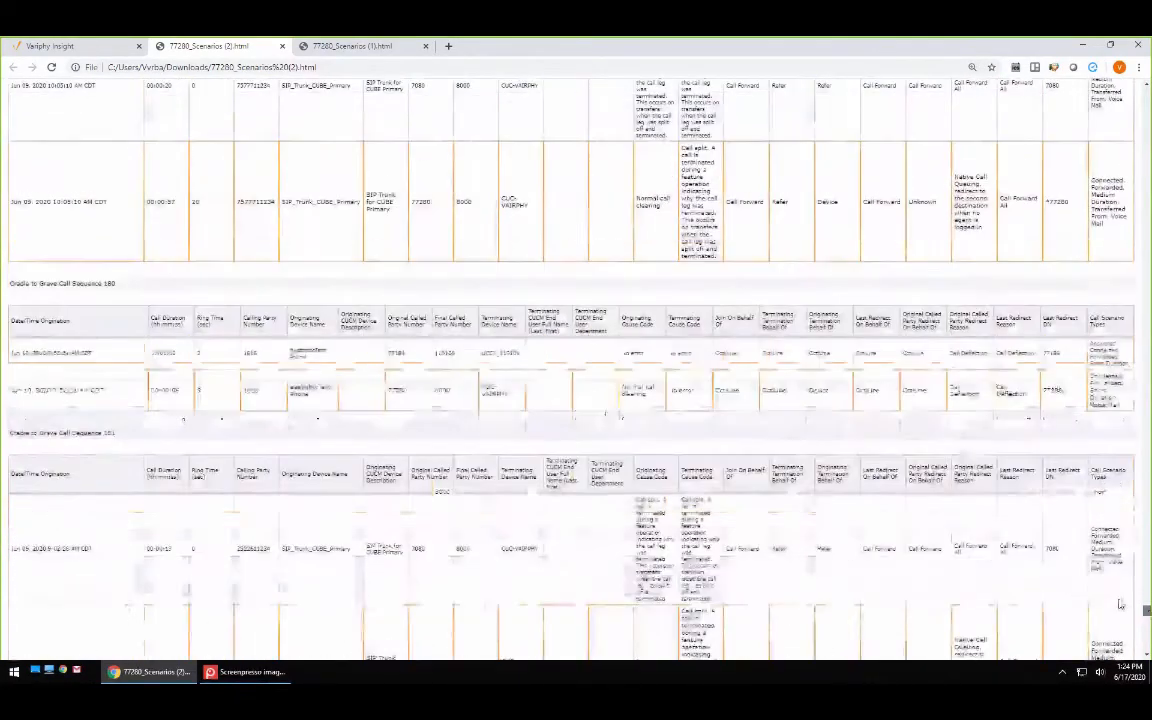
pyautogui.scroll(-3, 879, 506)
pyautogui.scroll(-1, 897, 451)
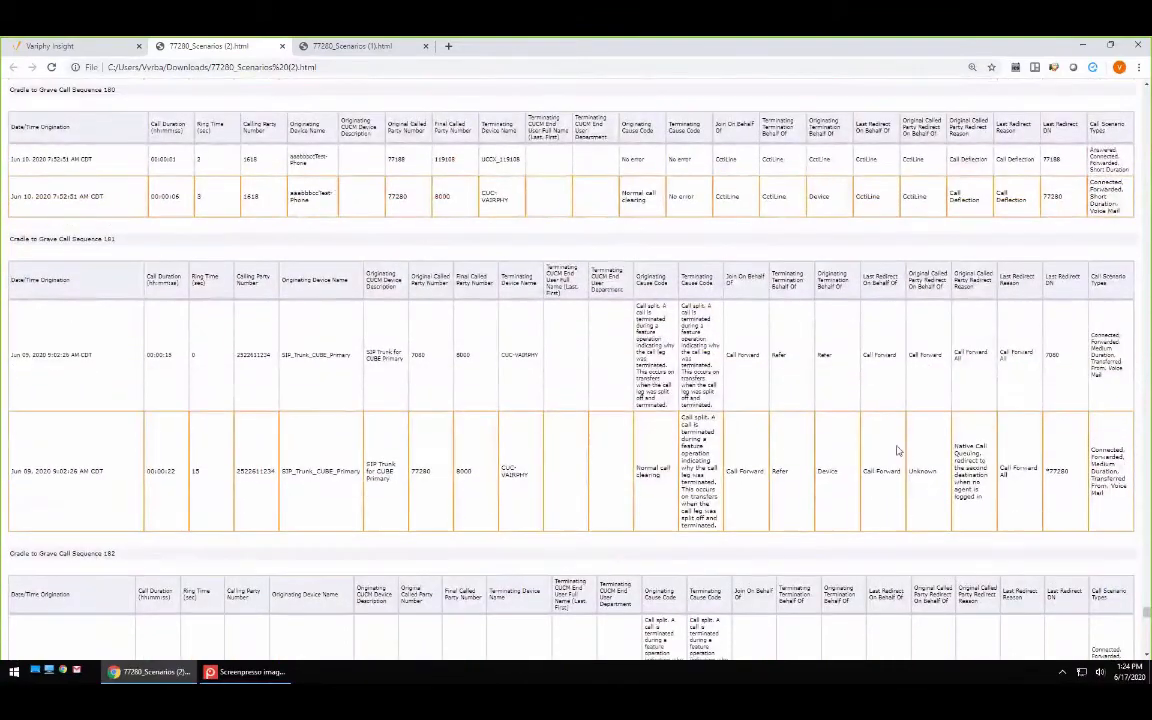
pyautogui.scroll(-15, 897, 451)
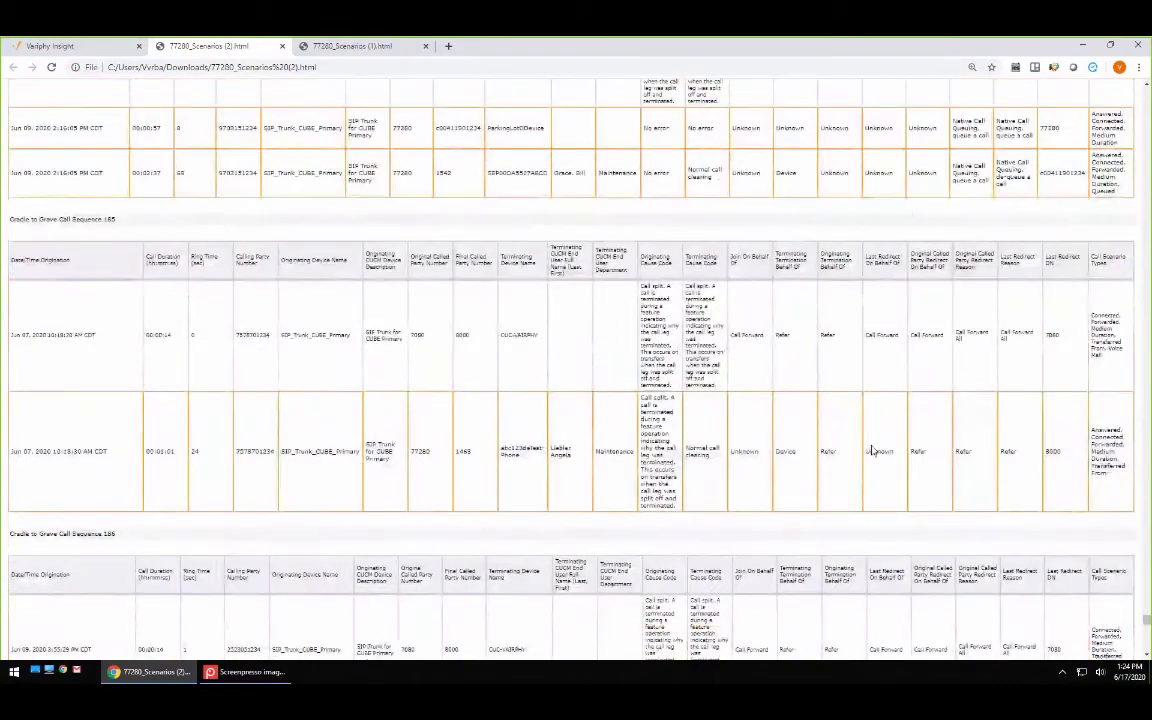
pyautogui.scroll(-3, 836, 347)
pyautogui.scroll(-10, 847, 376)
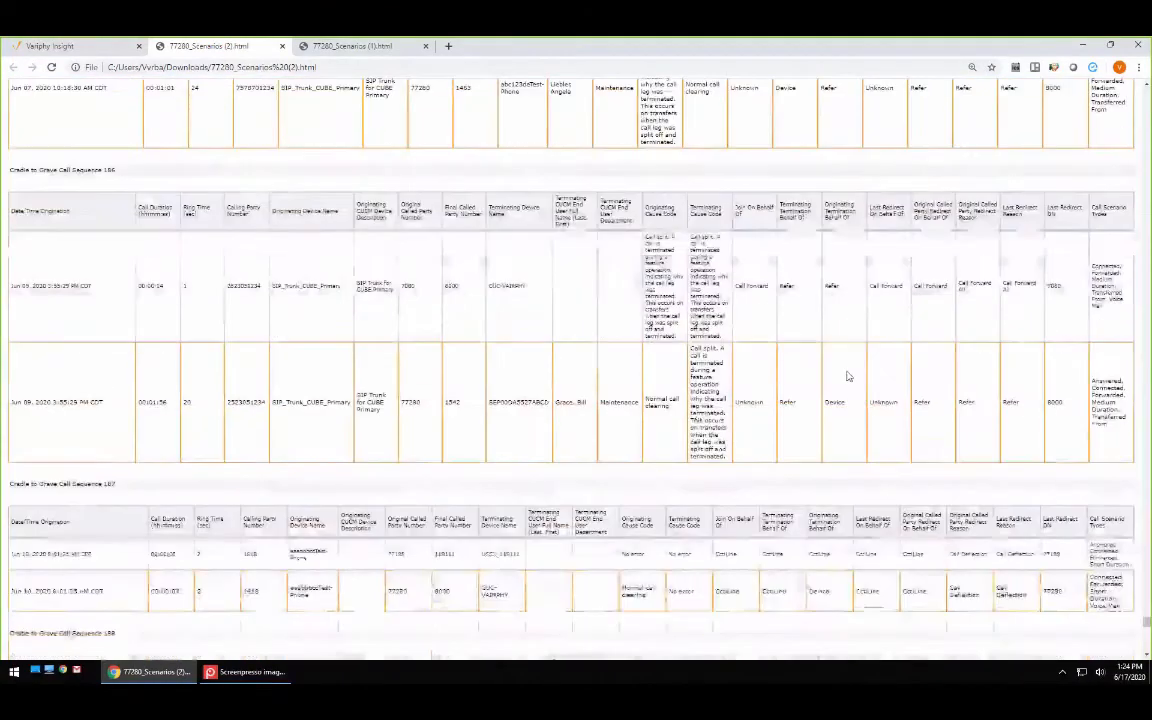
pyautogui.scroll(-3, 852, 389)
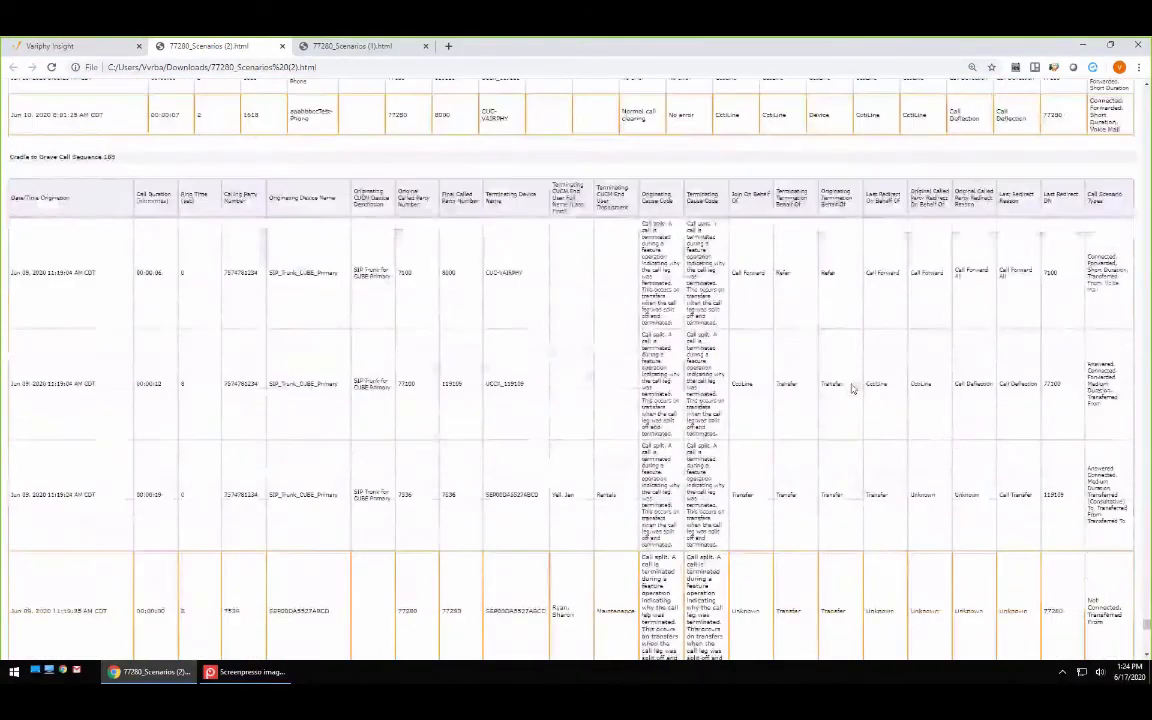
pyautogui.scroll(-3, 740, 459)
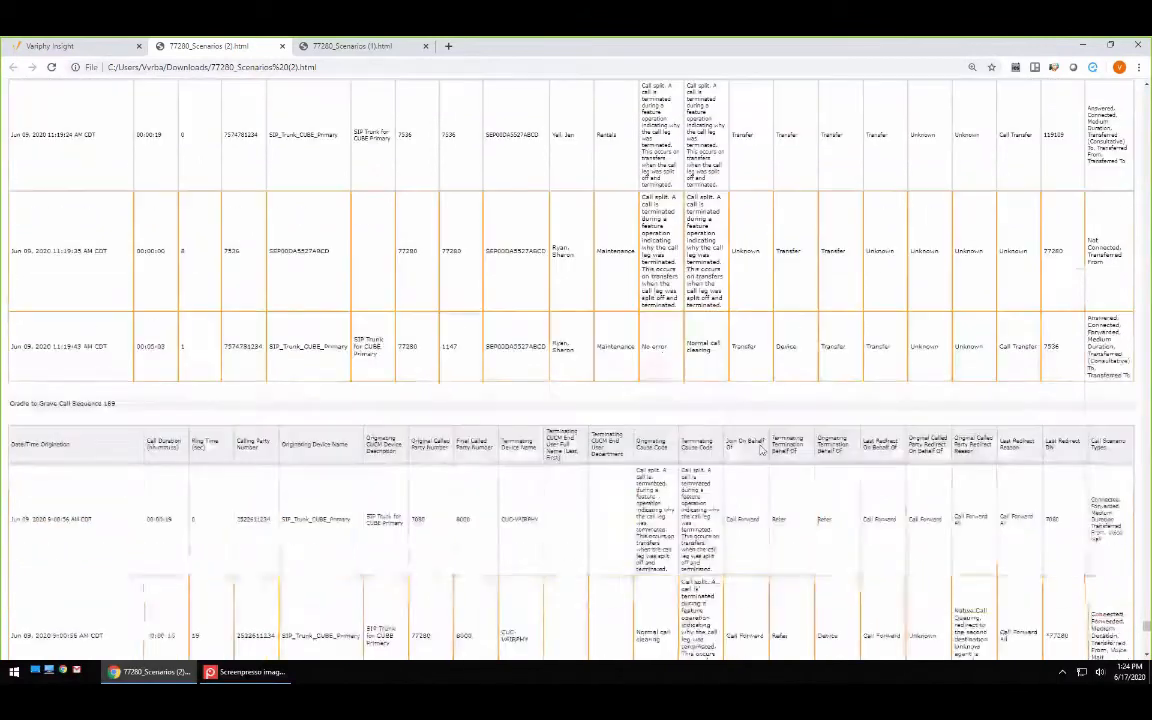
pyautogui.scroll(-8, 757, 392)
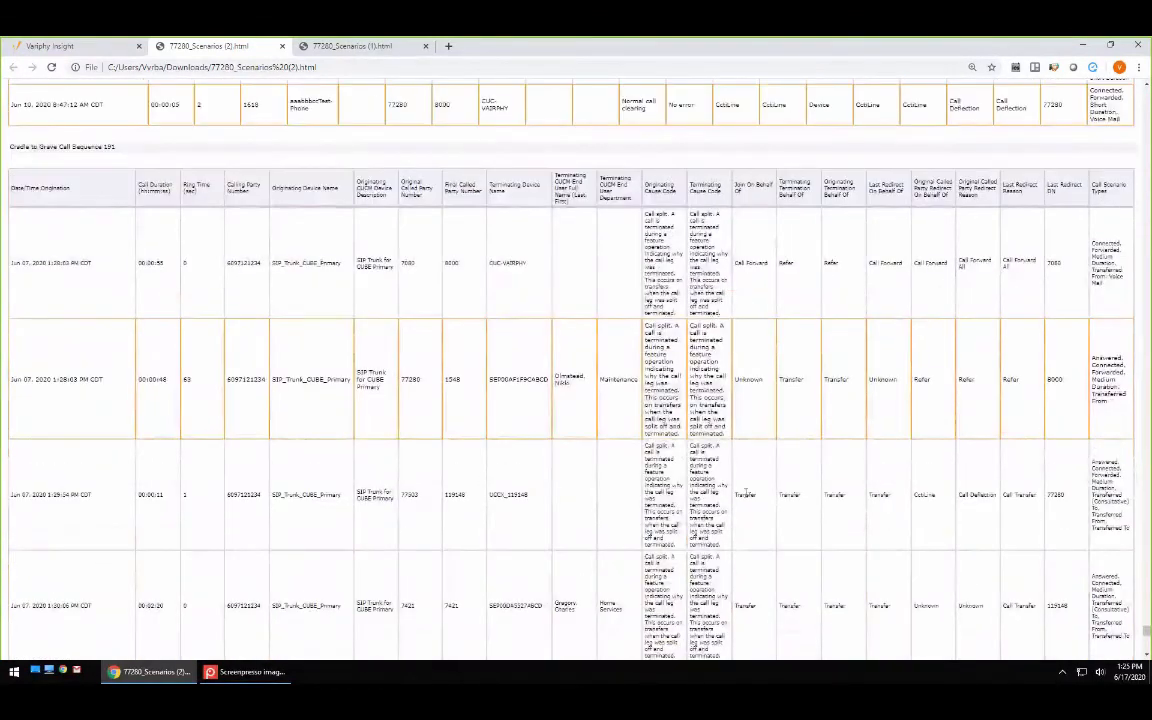
pyautogui.scroll(-1, 750, 440)
# - Trace the call legs of Cradle to Grave Call Sequence 191, reviewing called numbers, the terminating user, and call duration
pyautogui.moveTo(116, 88); pyautogui.dragTo(60, 90)
pyautogui.click(290, 177)
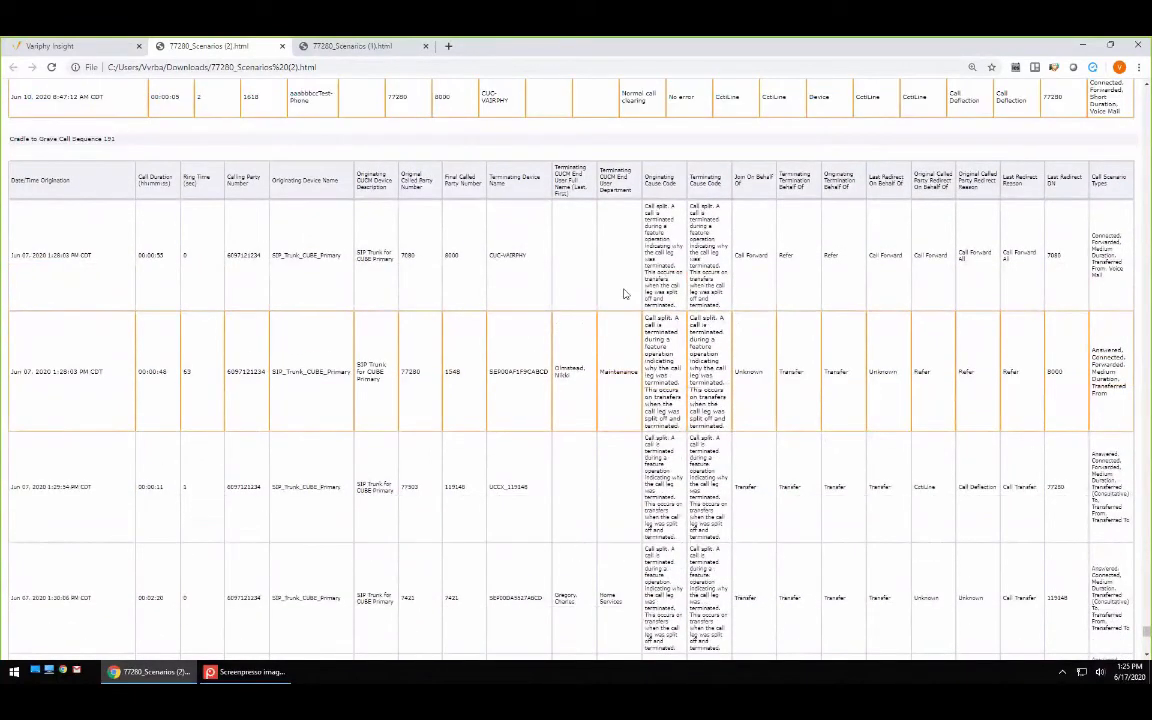
pyautogui.moveTo(402, 255); pyautogui.dragTo(497, 256)
pyautogui.moveTo(393, 373); pyautogui.dragTo(445, 372)
pyautogui.click(464, 372)
pyautogui.moveTo(573, 377); pyautogui.dragTo(555, 369)
pyautogui.moveTo(169, 373); pyautogui.dragTo(138, 372)
pyautogui.scroll(-1, 494, 348)
pyautogui.scroll(-2, 494, 348)
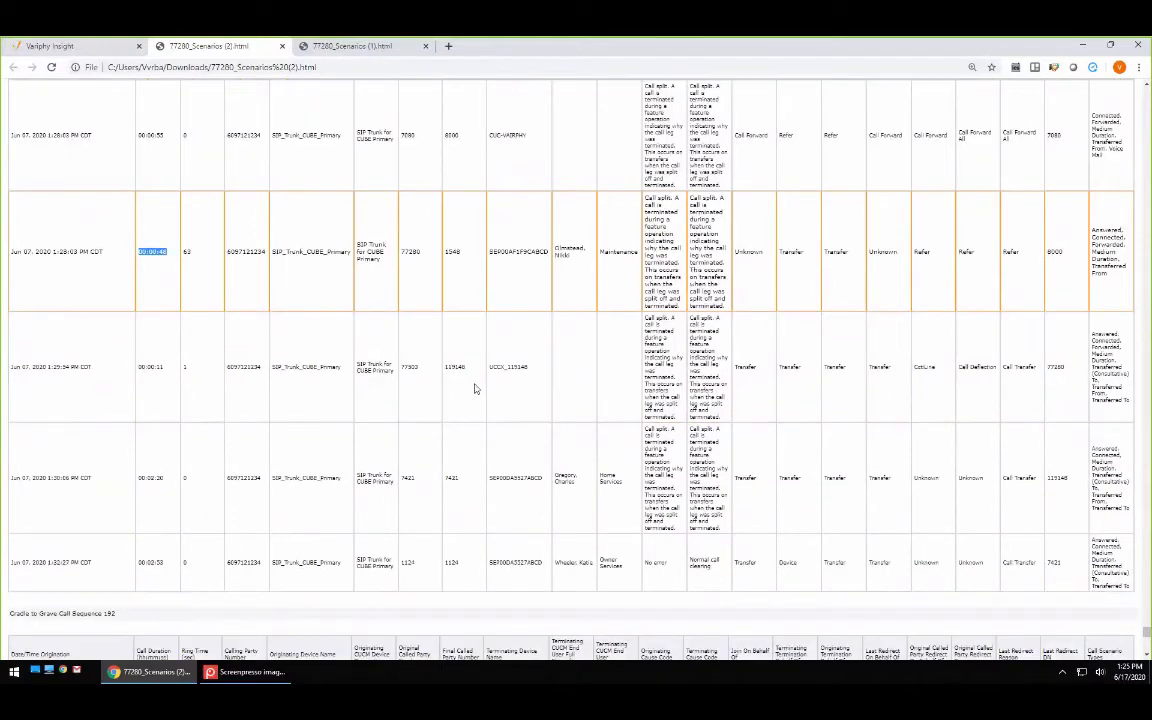
pyautogui.scroll(1, 476, 419)
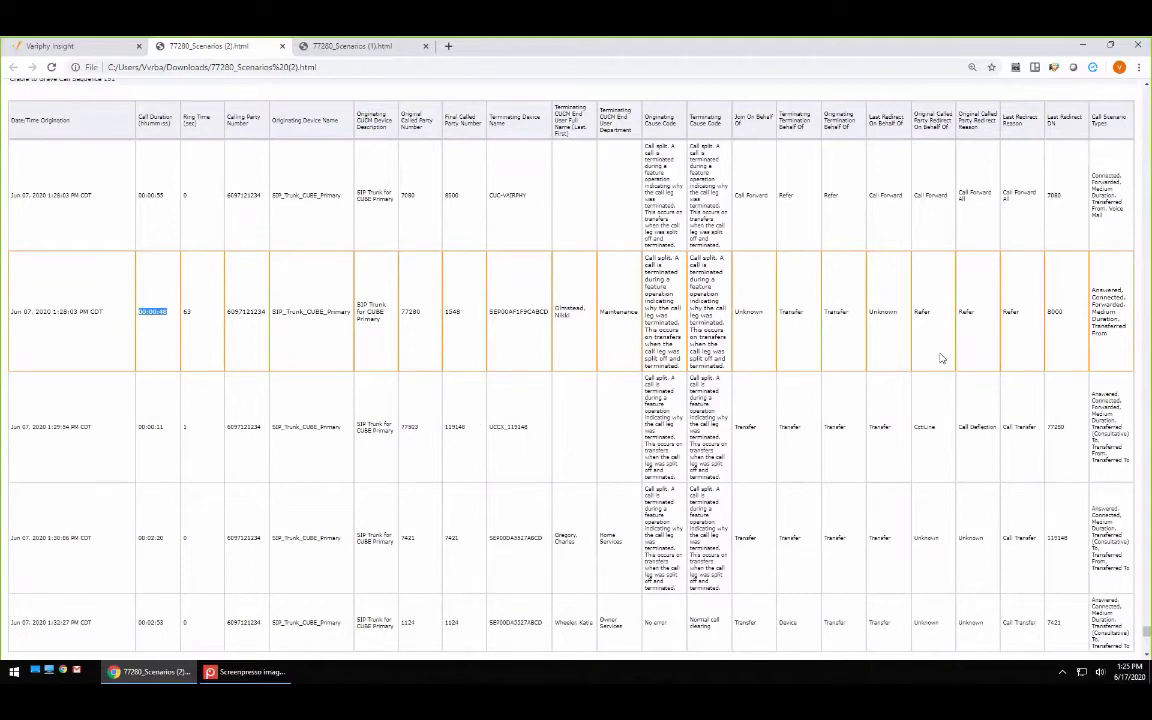
# - Review the preceding call sequences and compare the original and final called party numbers across the legs of Cradle to Grave Call Sequence 191
pyautogui.scroll(1, 930, 365)
pyautogui.scroll(8, 931, 365)
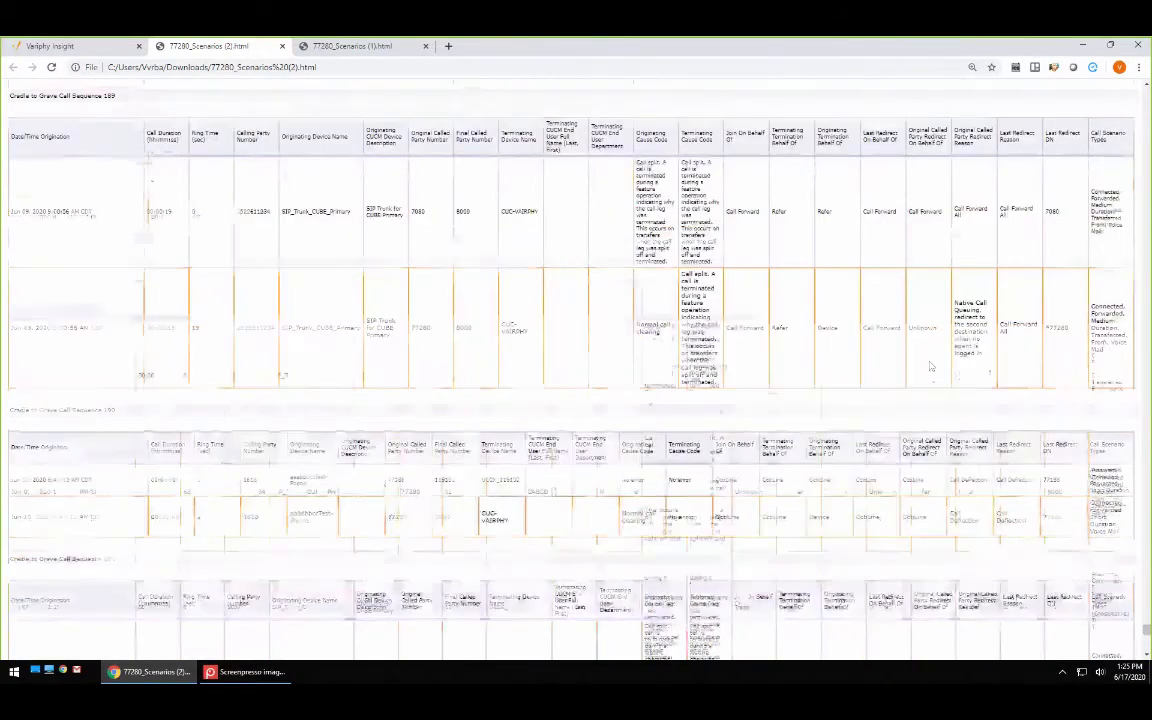
pyautogui.scroll(-9, 931, 365)
pyautogui.scroll(1, 921, 390)
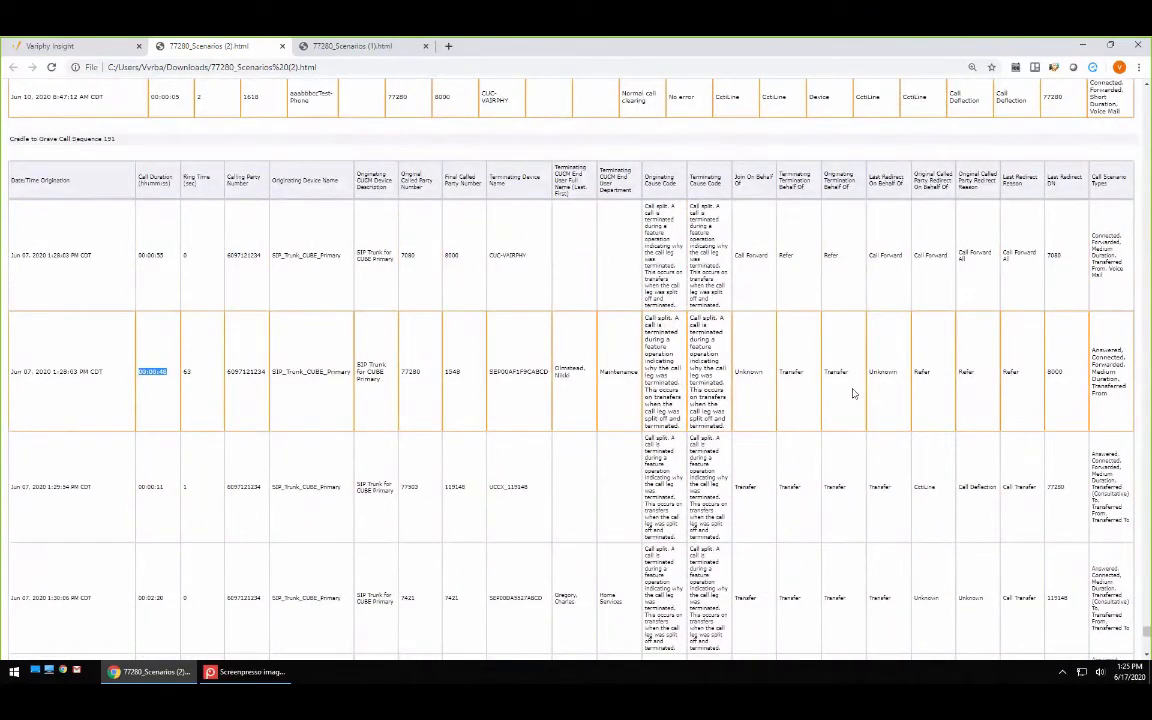
pyautogui.scroll(-1, 853, 393)
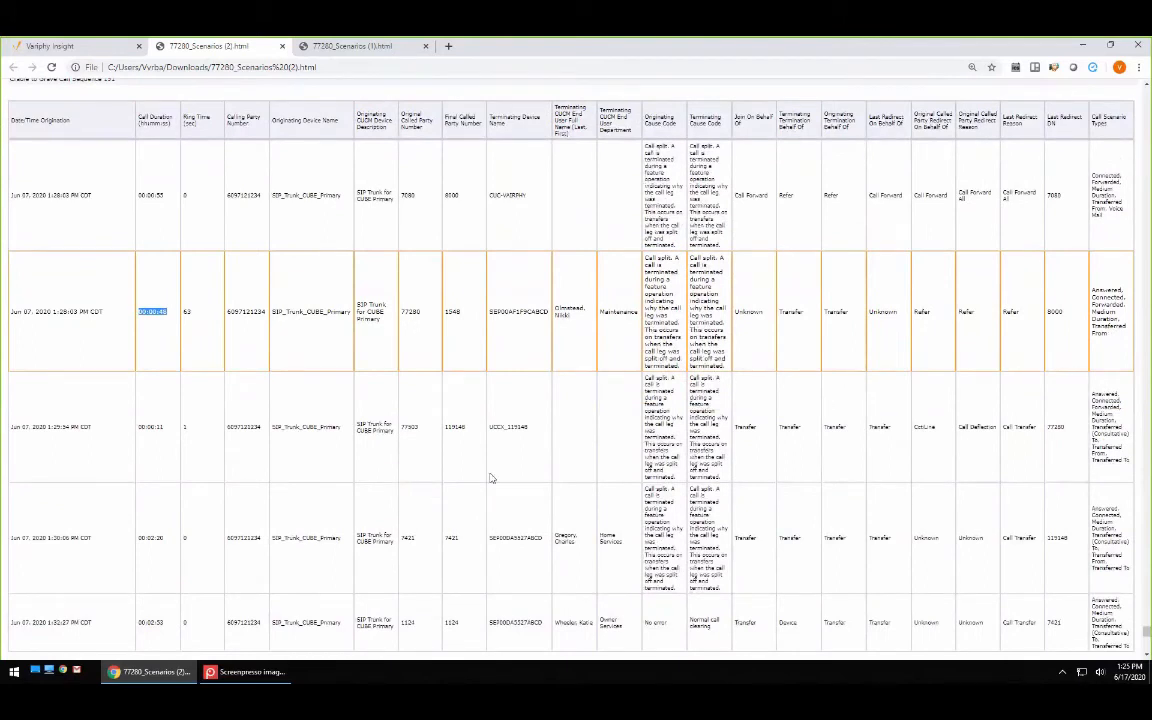
pyautogui.doubleClick(465, 543)
pyautogui.moveTo(464, 543); pyautogui.dragTo(445, 539)
pyautogui.moveTo(472, 431); pyautogui.dragTo(442, 433)
pyautogui.click(465, 316)
pyautogui.doubleClick(410, 312)
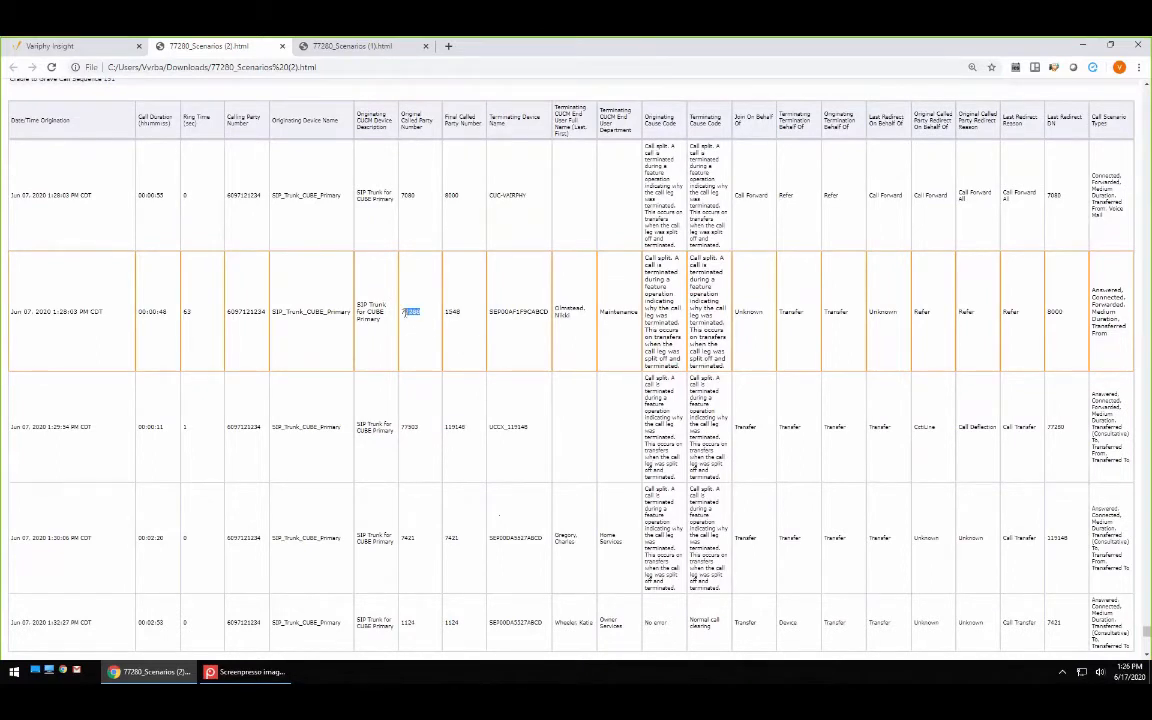
# - Examine the UCCX leg of Call Sequence 191, checking its terminating device name, redirect fields and Last Redirect DN
pyautogui.doubleClick(494, 428)
pyautogui.doubleClick(884, 428)
pyautogui.doubleClick(915, 429)
pyautogui.tripleClick(1049, 121)
pyautogui.moveTo(488, 426); pyautogui.dragTo(526, 427)
pyautogui.click(1066, 432)
pyautogui.doubleClick(1055, 428)
pyautogui.scroll(1, 1060, 430)
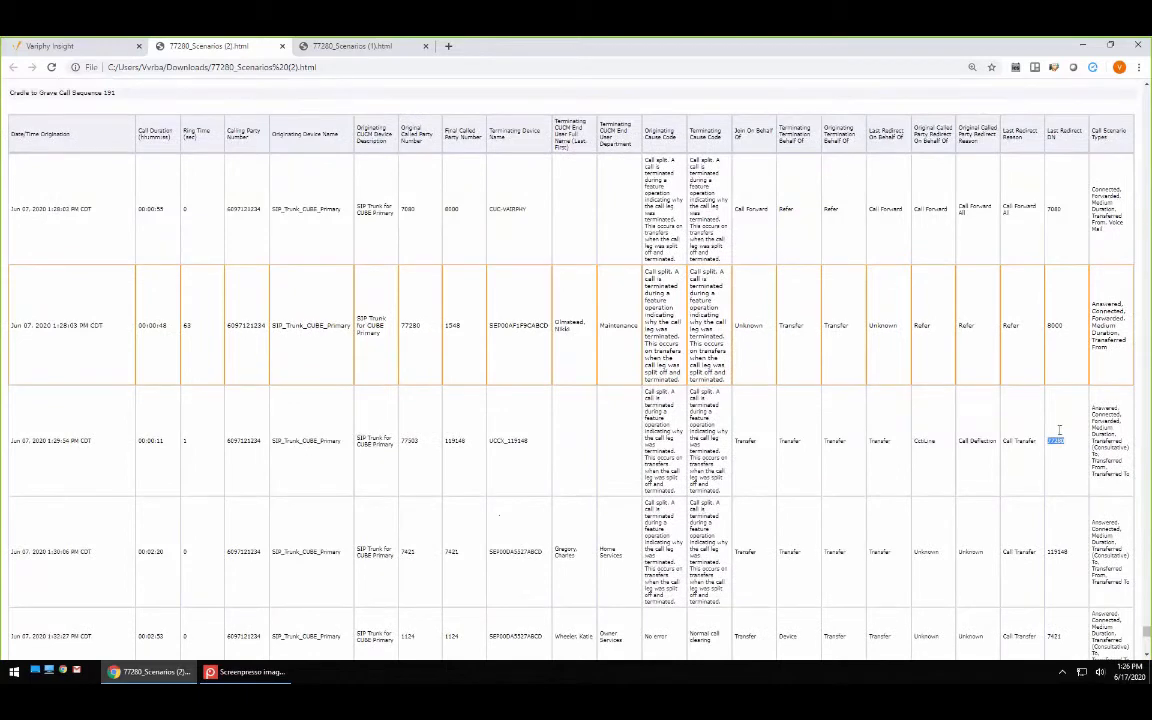
# - Compare the Last Redirect DN in the sequence just before 189 with that of the UCCX leg in Call Sequence 191
pyautogui.scroll(15, 1059, 430)
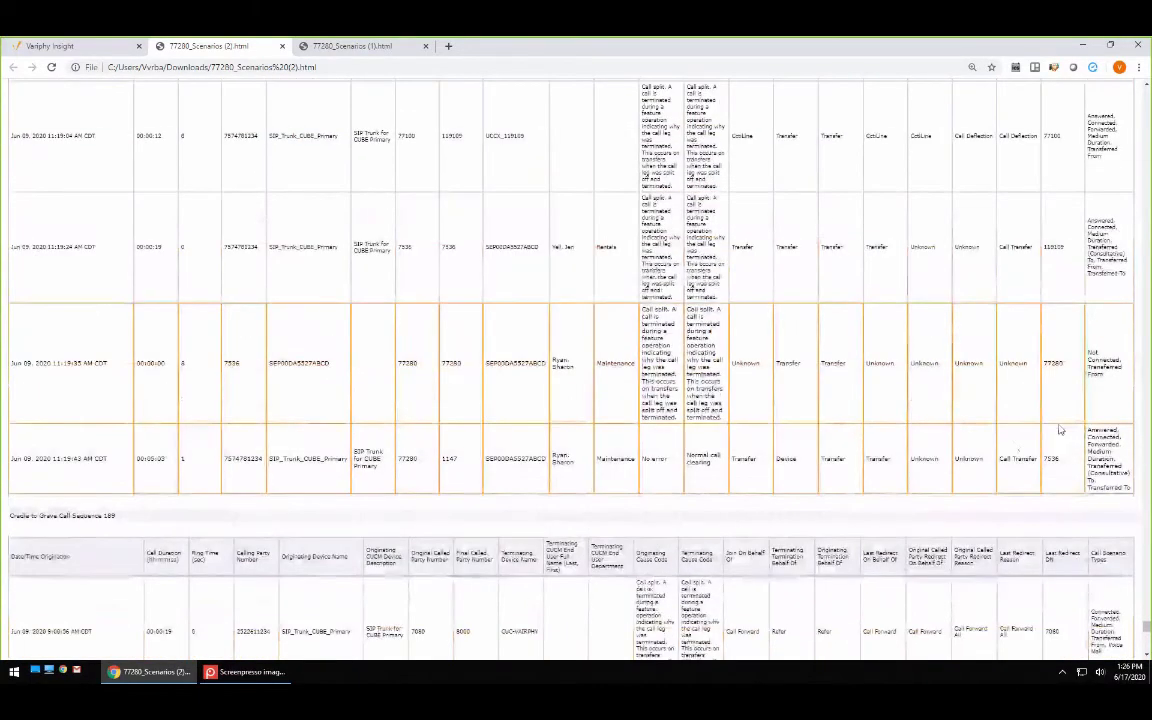
pyautogui.doubleClick(1048, 459)
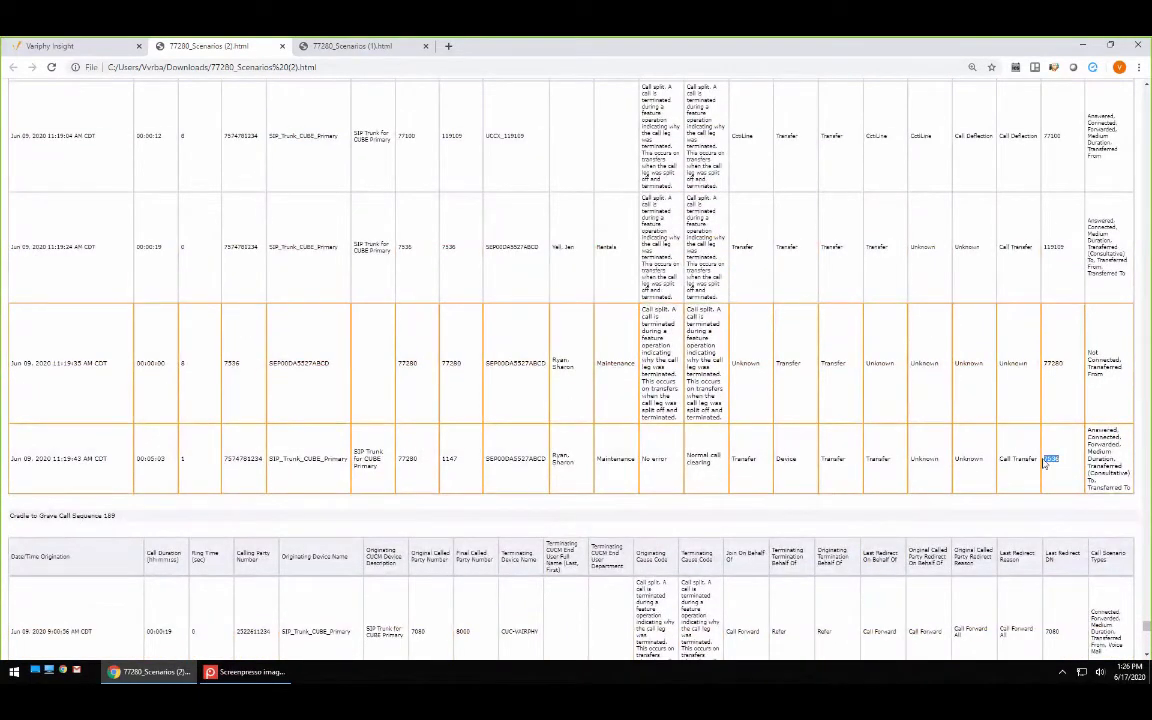
pyautogui.scroll(-5, 1050, 460)
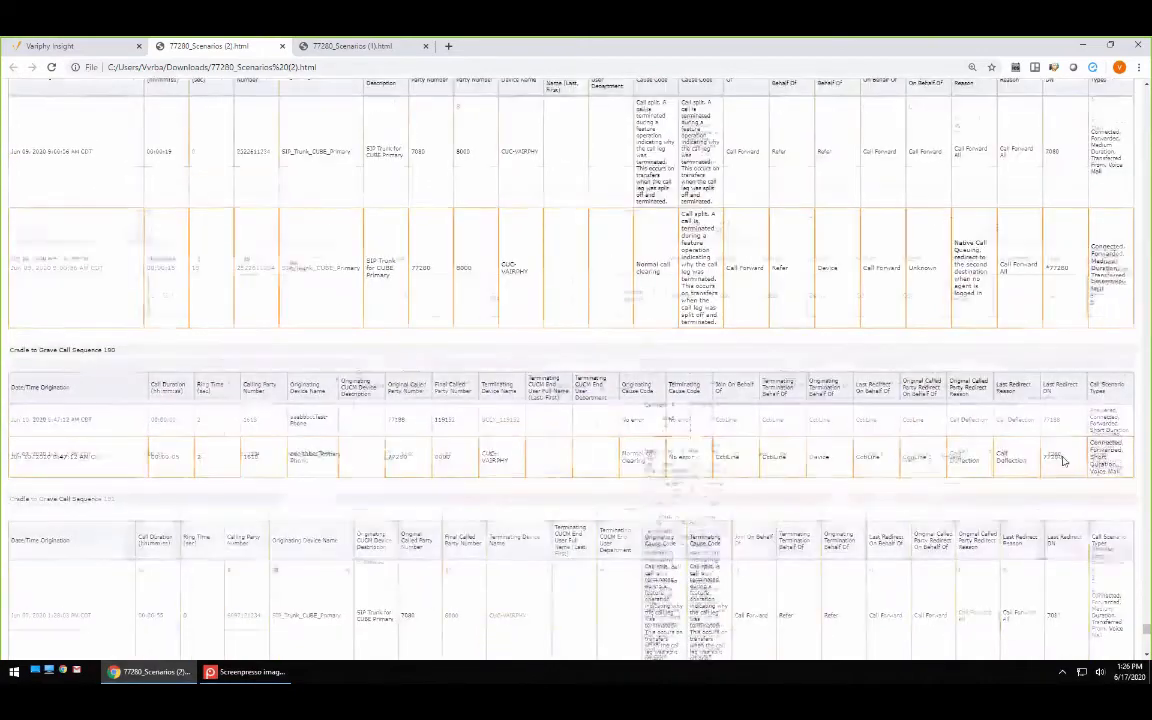
pyautogui.scroll(-5, 1062, 460)
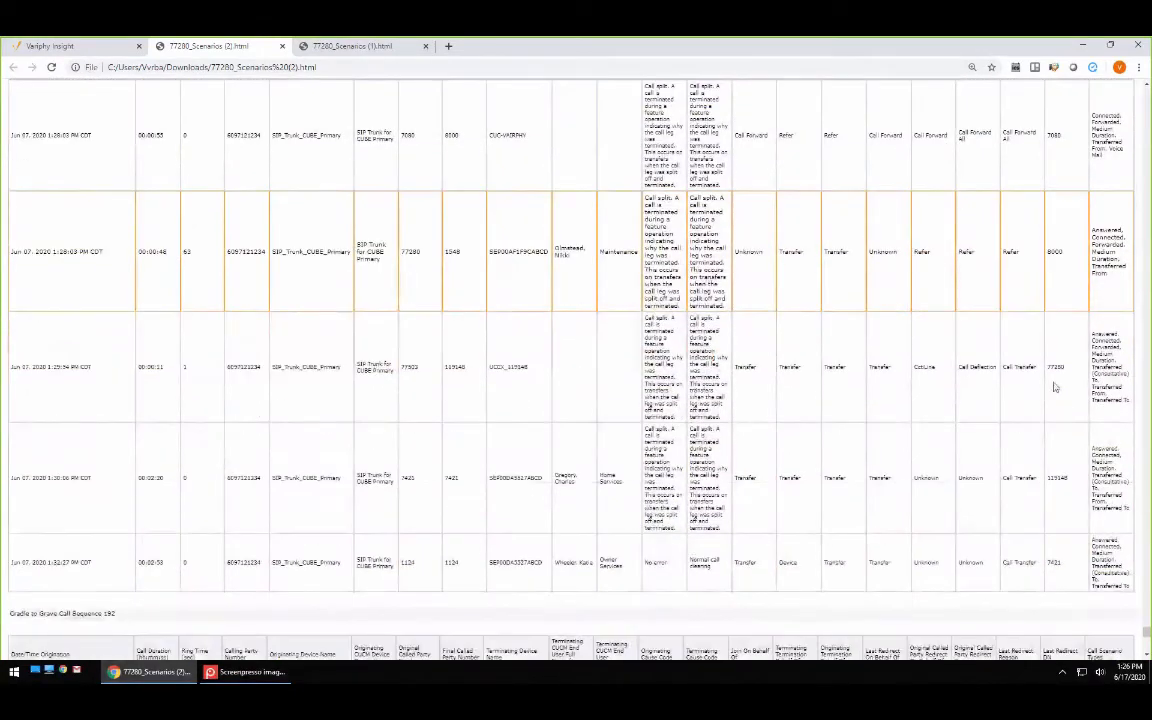
pyautogui.doubleClick(1050, 369)
# - Return to Variphy Insight, open the 77280 Scenarios report for editing, and review its Search Sets and Cradle to Grave criteria
pyautogui.click(78, 46)
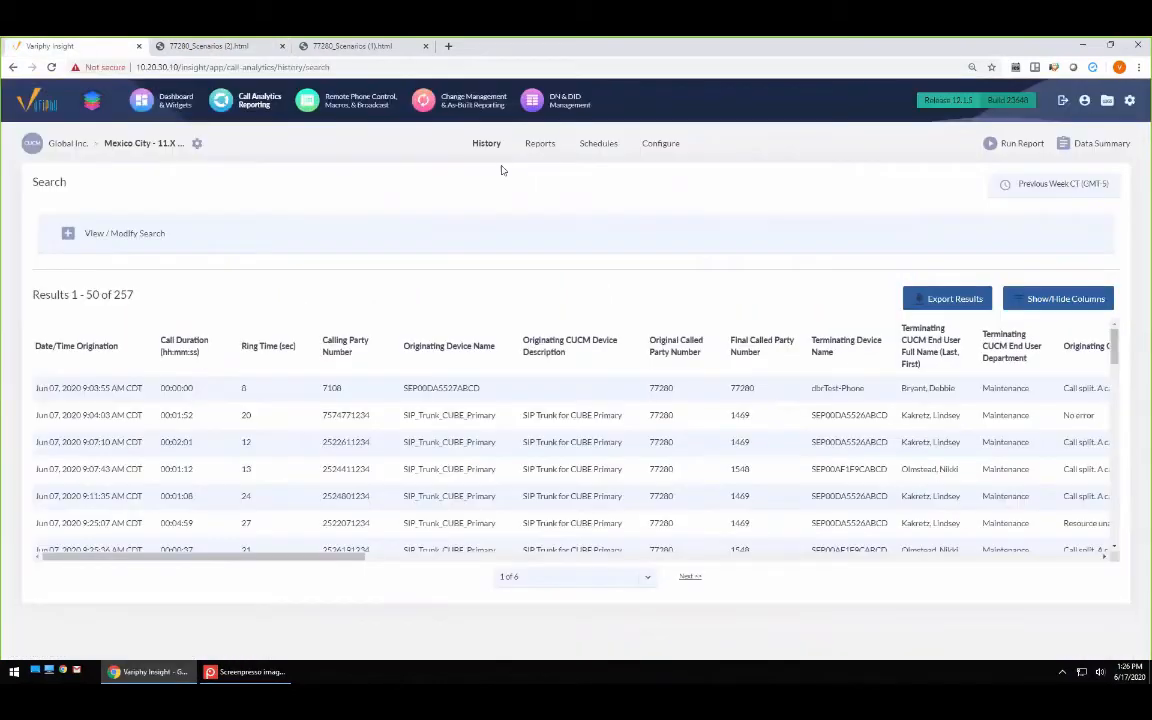
pyautogui.click(540, 143)
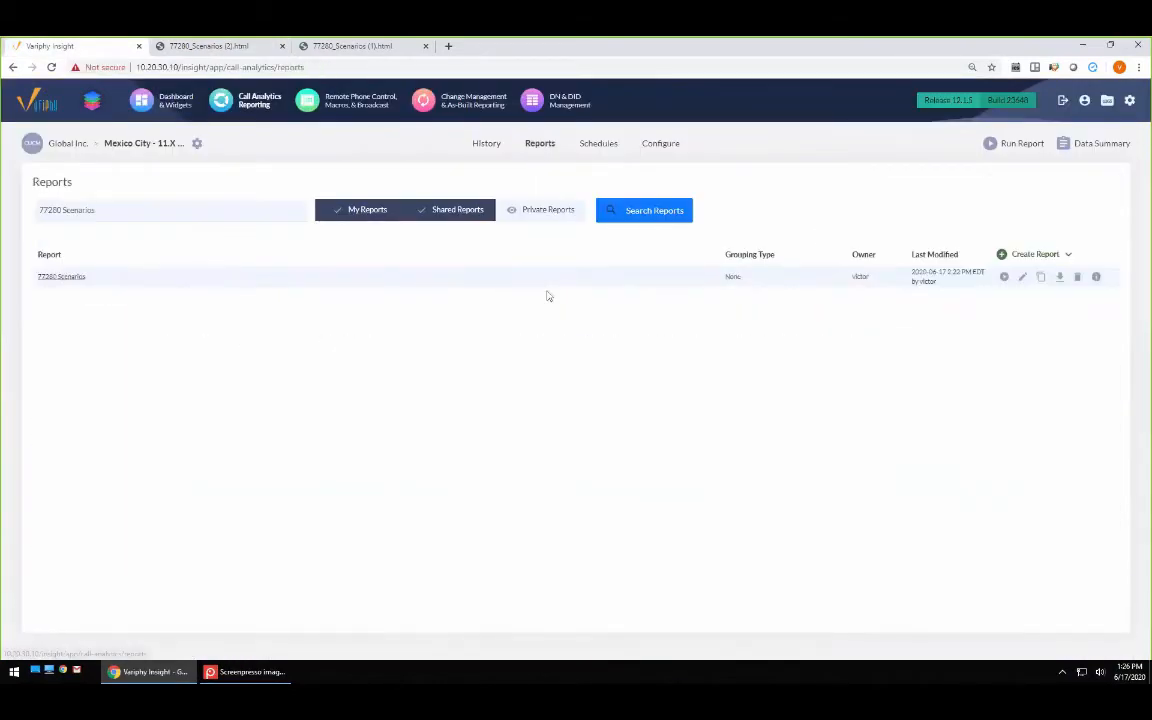
pyautogui.click(1020, 278)
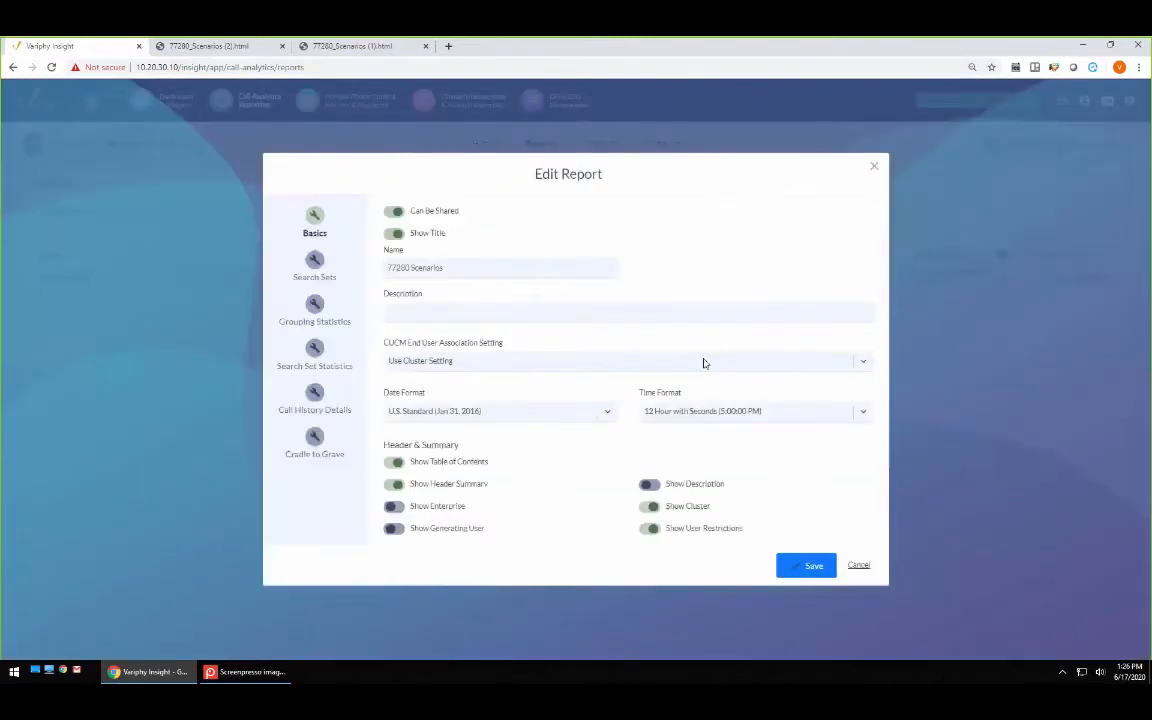
pyautogui.click(315, 437)
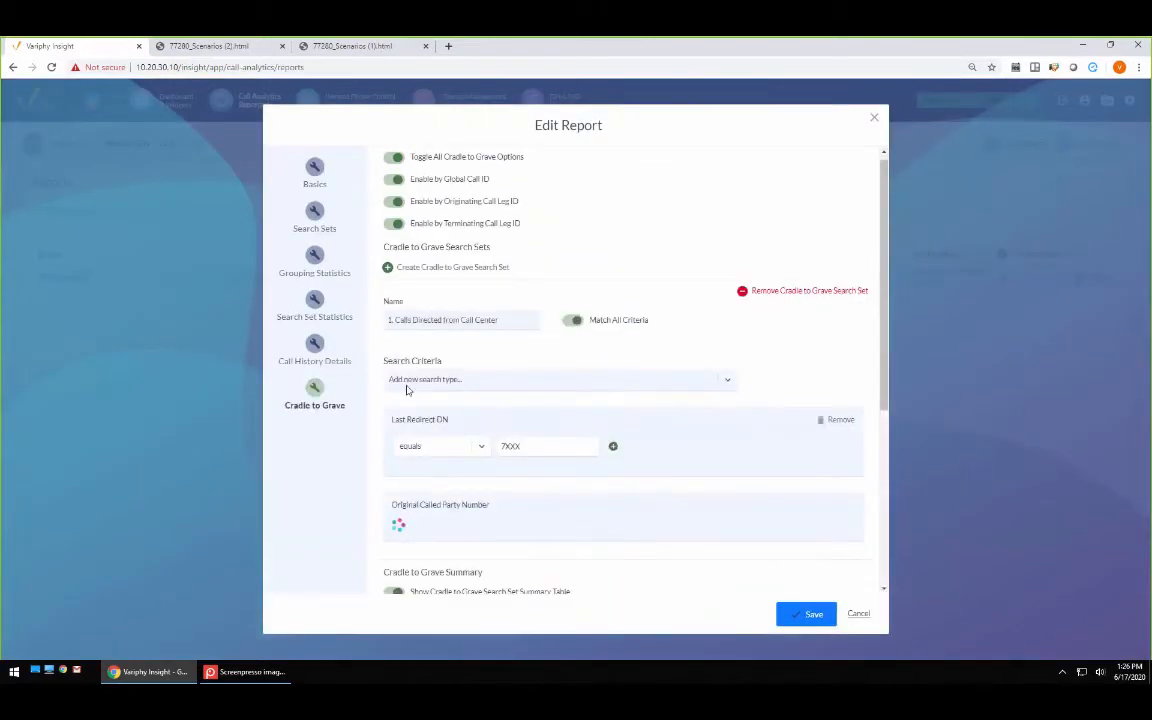
pyautogui.click(314, 218)
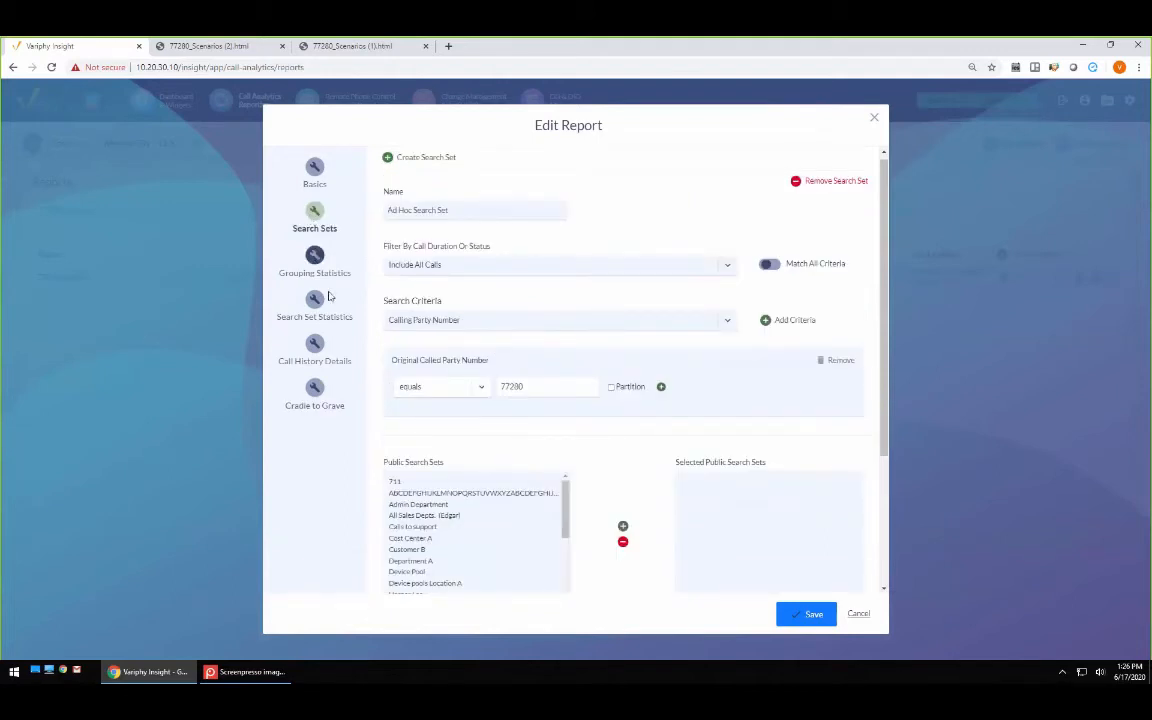
pyautogui.click(315, 398)
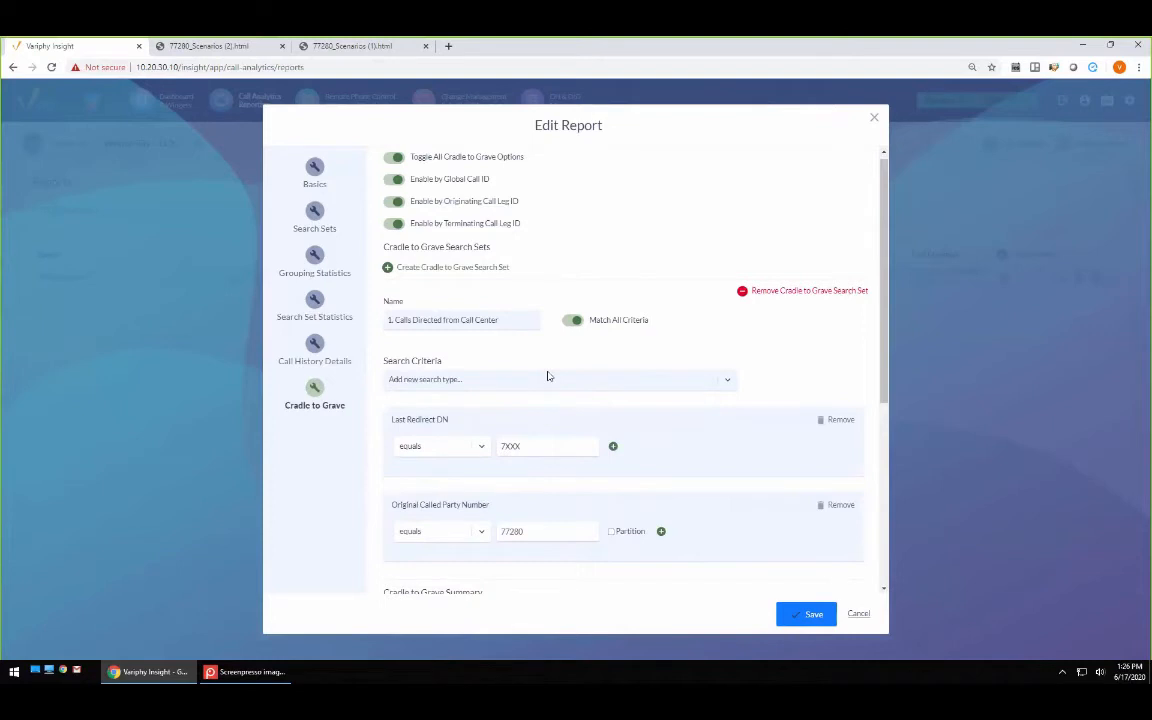
# - Create a Cradle to Grave search set with the name starting "2." and add a Last Redirect DN criterion
pyautogui.click(409, 267)
pyautogui.click(437, 319)
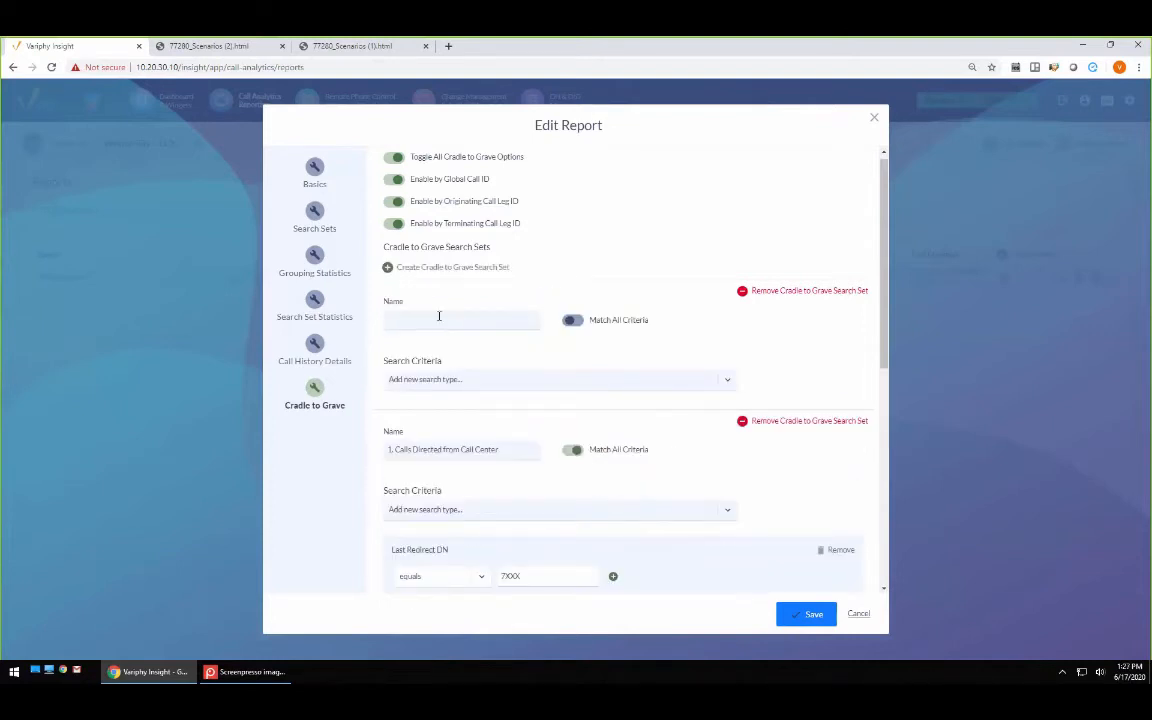
pyautogui.write('2.')
pyautogui.click(490, 384)
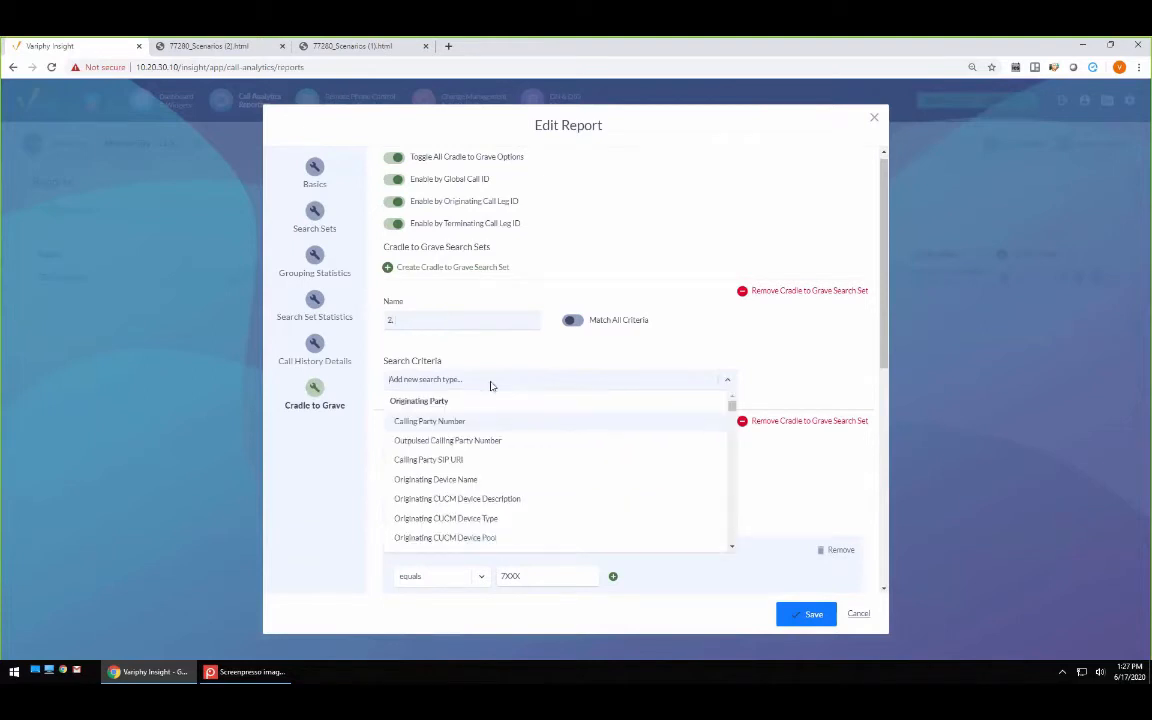
pyautogui.write('last')
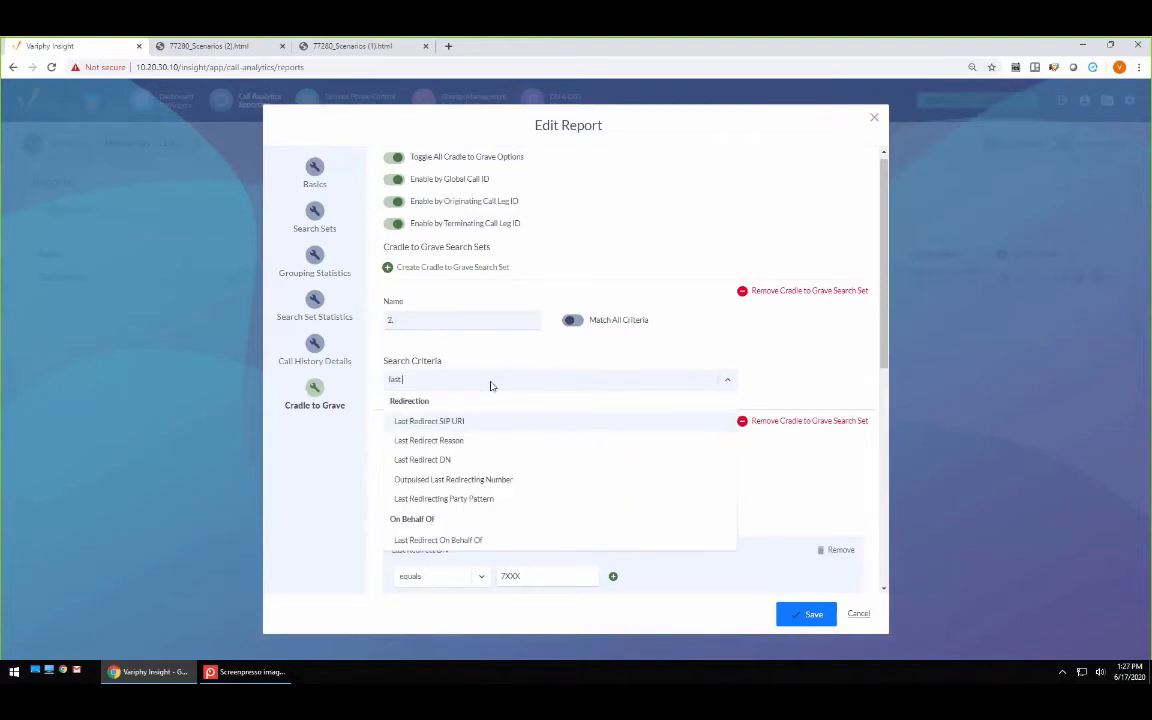
pyautogui.click(463, 460)
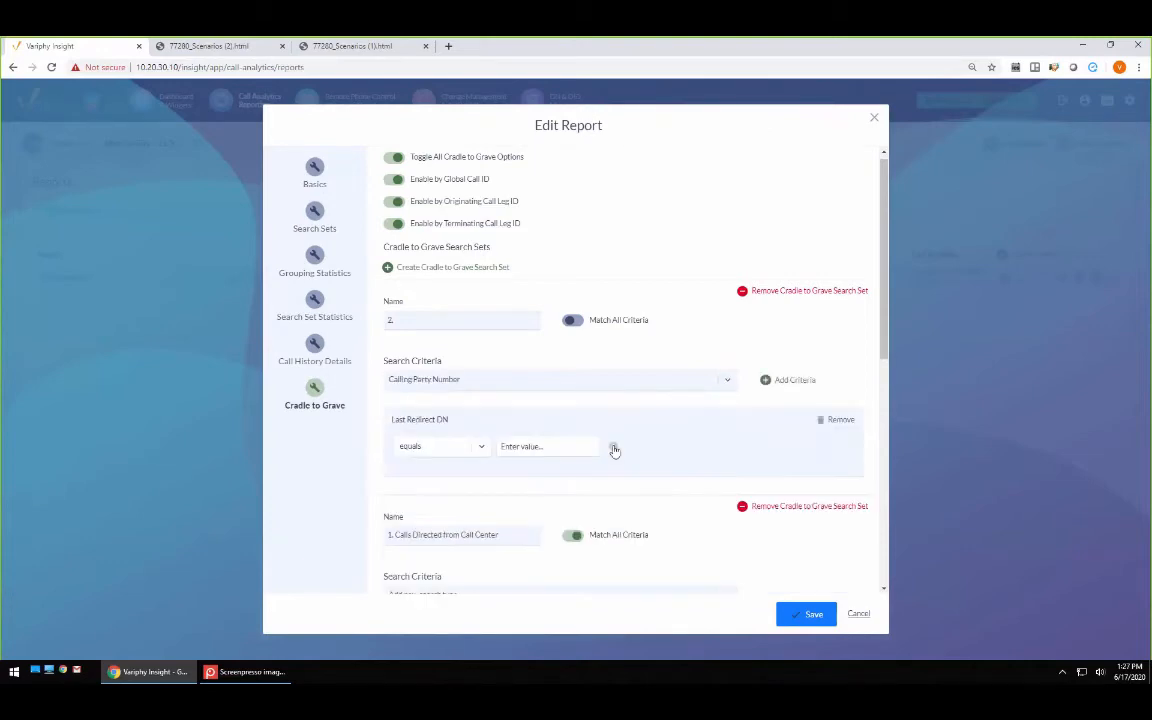
# - Check the terminating device name and Last Redirect DN of Call Sequence 191's UCCX leg in the exported 77280_Scenarios (2).html report
pyautogui.click(234, 46)
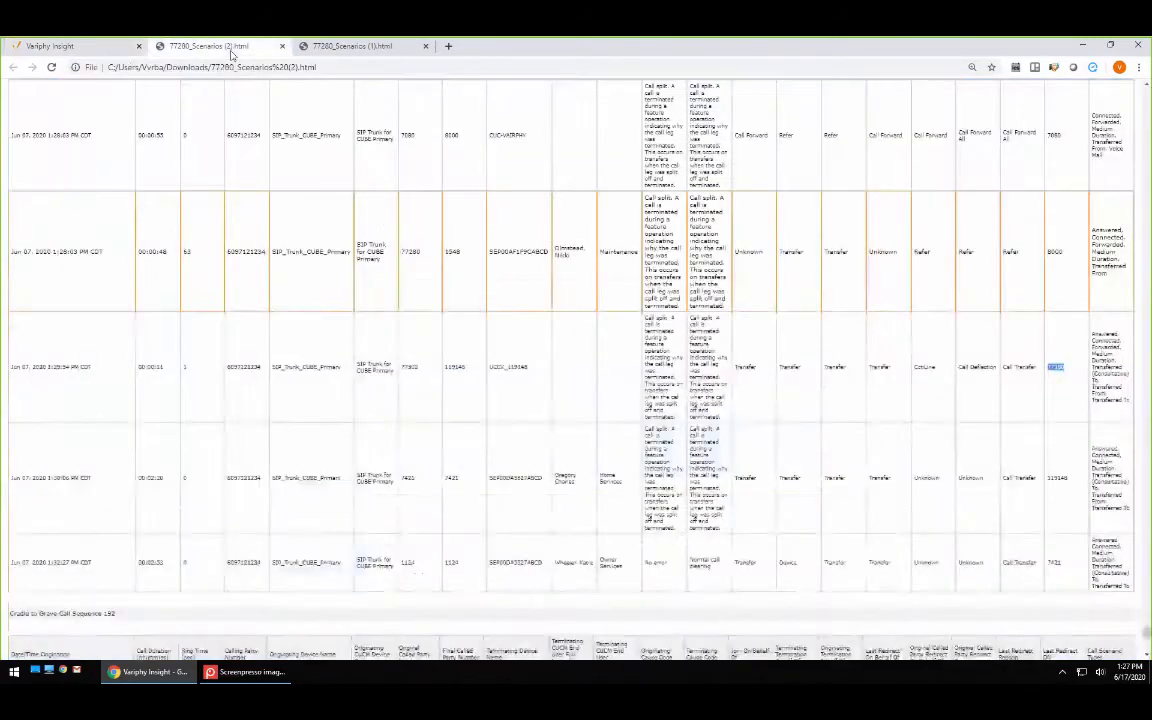
pyautogui.click(340, 47)
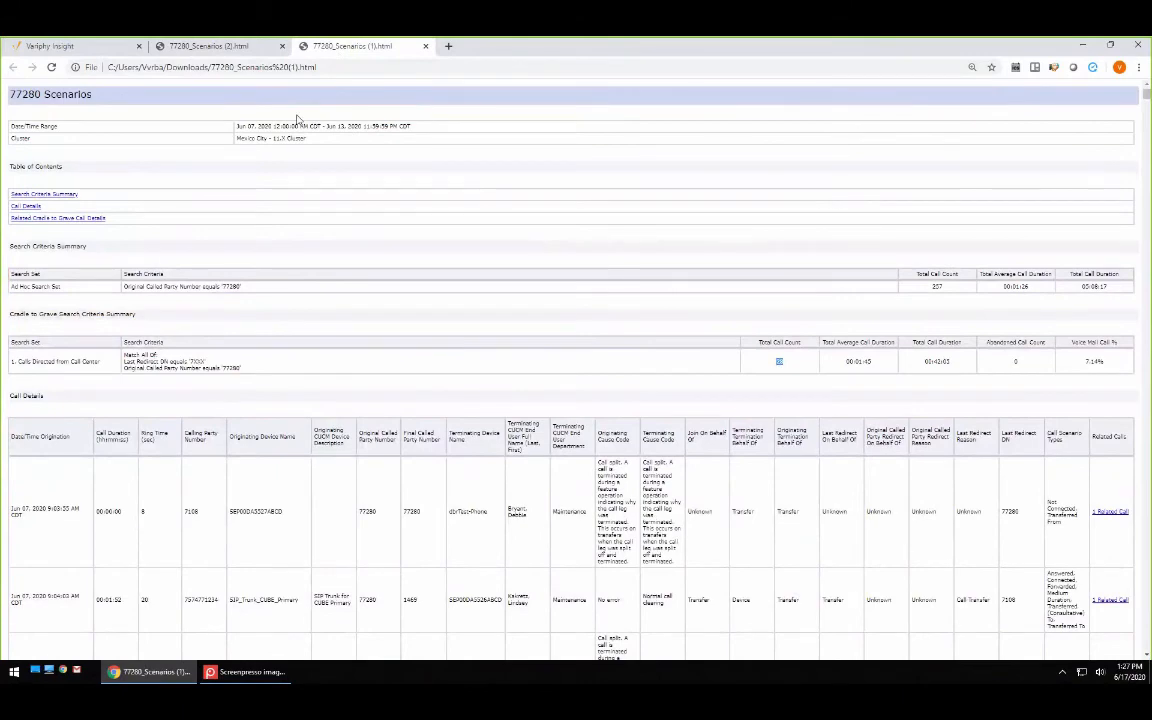
pyautogui.click(212, 46)
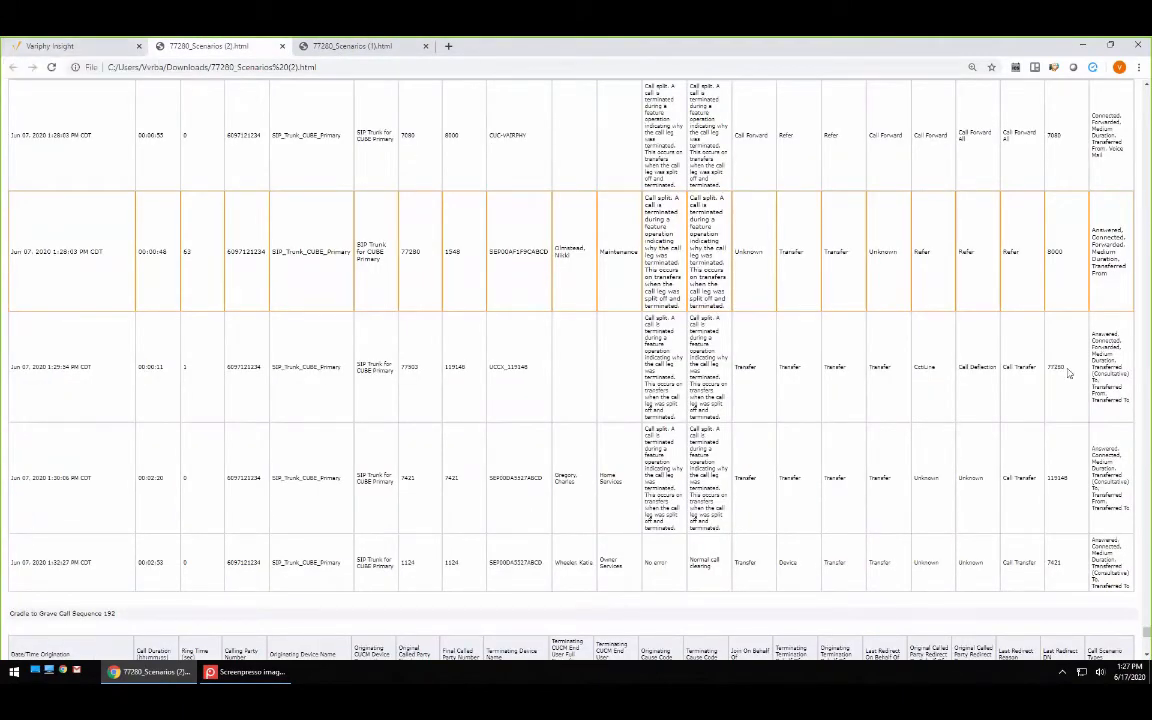
pyautogui.scroll(1, 1065, 415)
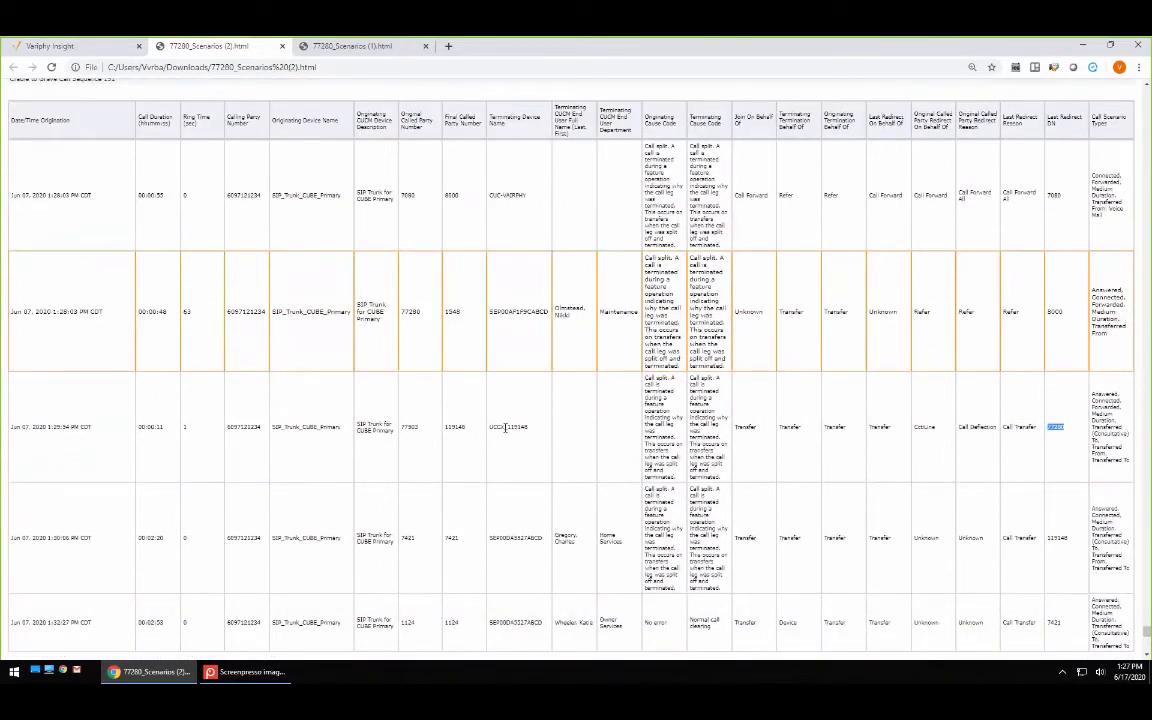
pyautogui.moveTo(489, 427); pyautogui.dragTo(506, 427)
pyautogui.moveTo(1065, 428); pyautogui.dragTo(1047, 428)
pyautogui.moveTo(489, 427); pyautogui.dragTo(506, 427)
# - In the new search set, set Last Redirect DN equals 77280 and add a Terminating Device Name criterion
pyautogui.click(50, 46)
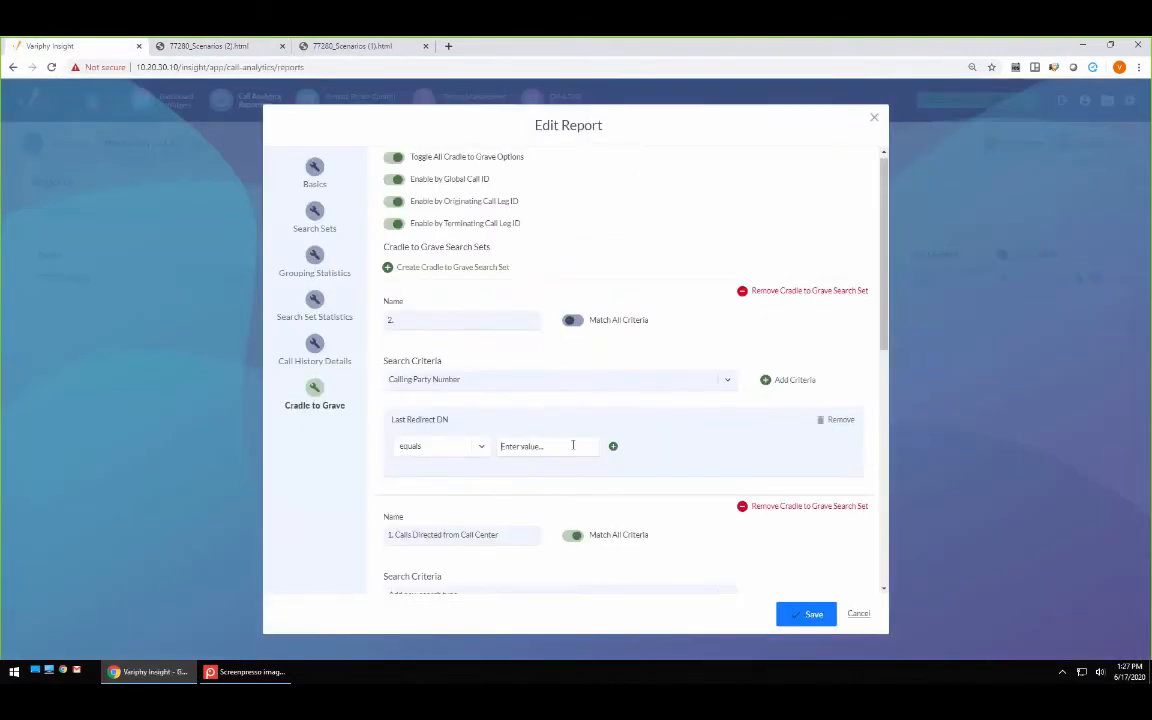
pyautogui.write('77280')
pyautogui.click(724, 386)
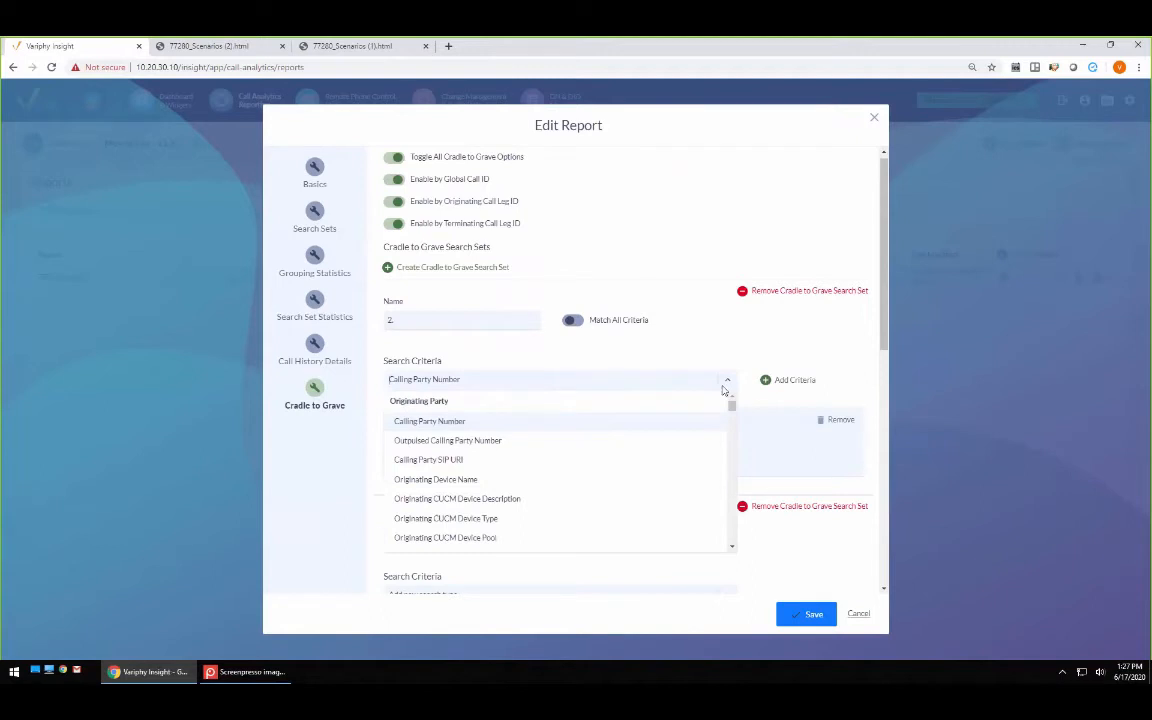
pyautogui.write('term')
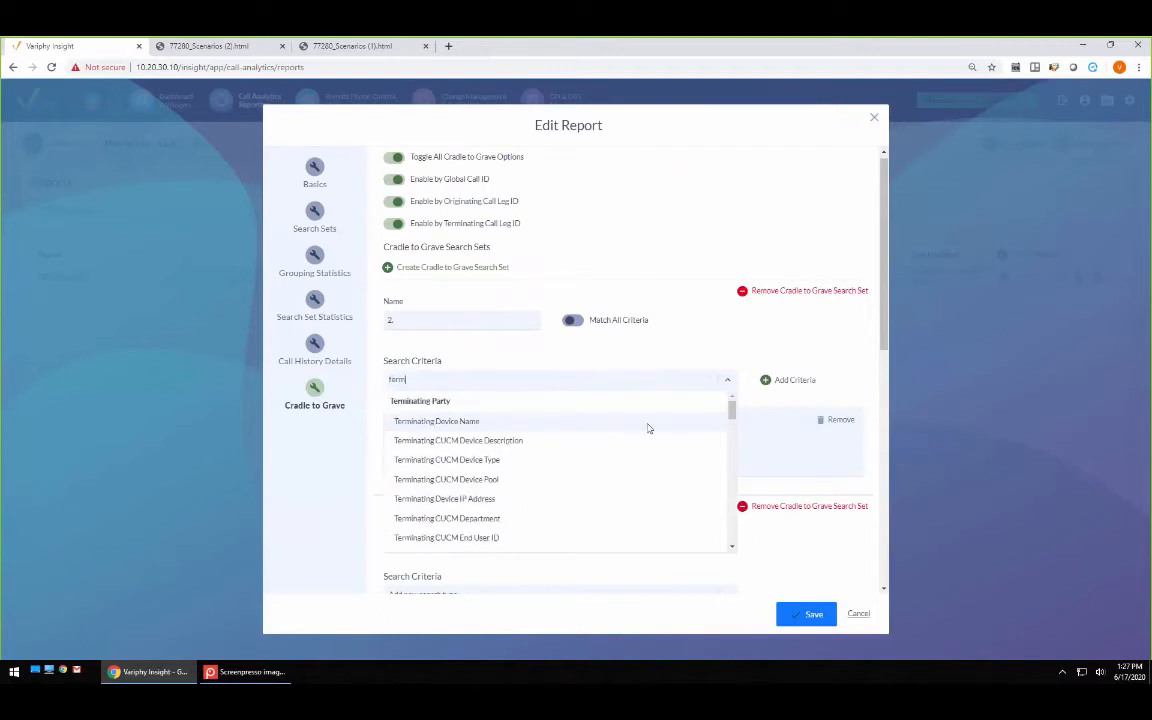
pyautogui.click(648, 428)
pyautogui.click(765, 380)
# - Recheck the device name in the exported report and set the Terminating Device Name criterion to starts with UCCX
pyautogui.click(340, 46)
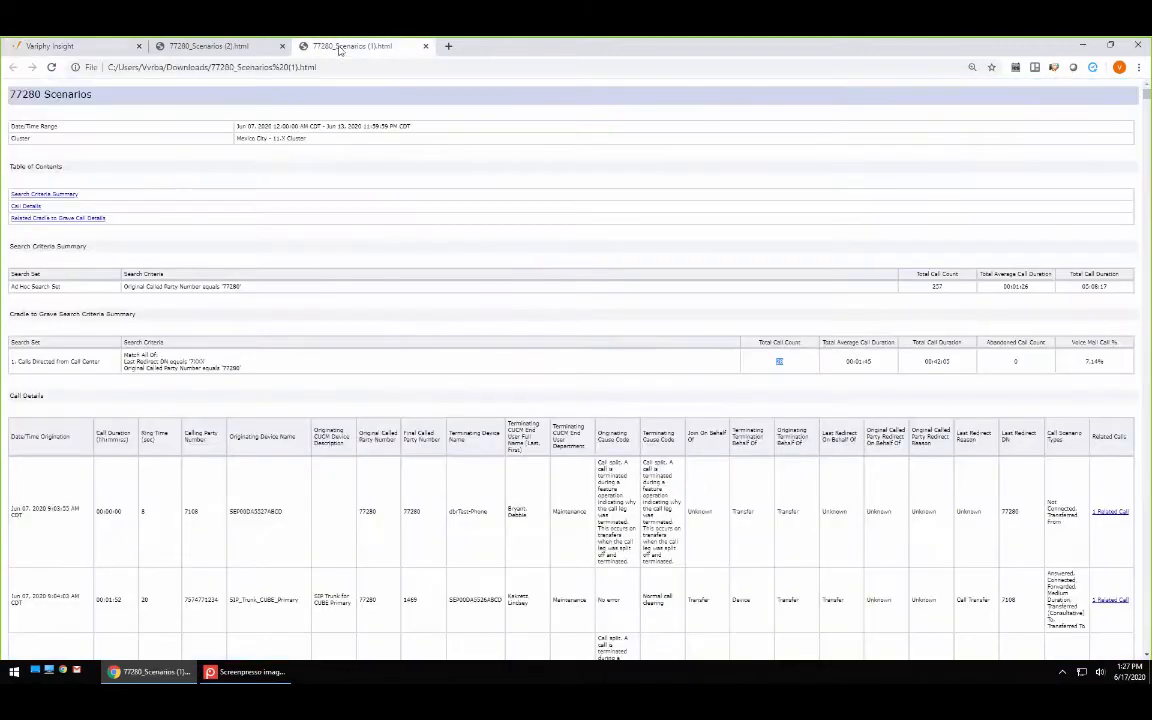
pyautogui.click(208, 46)
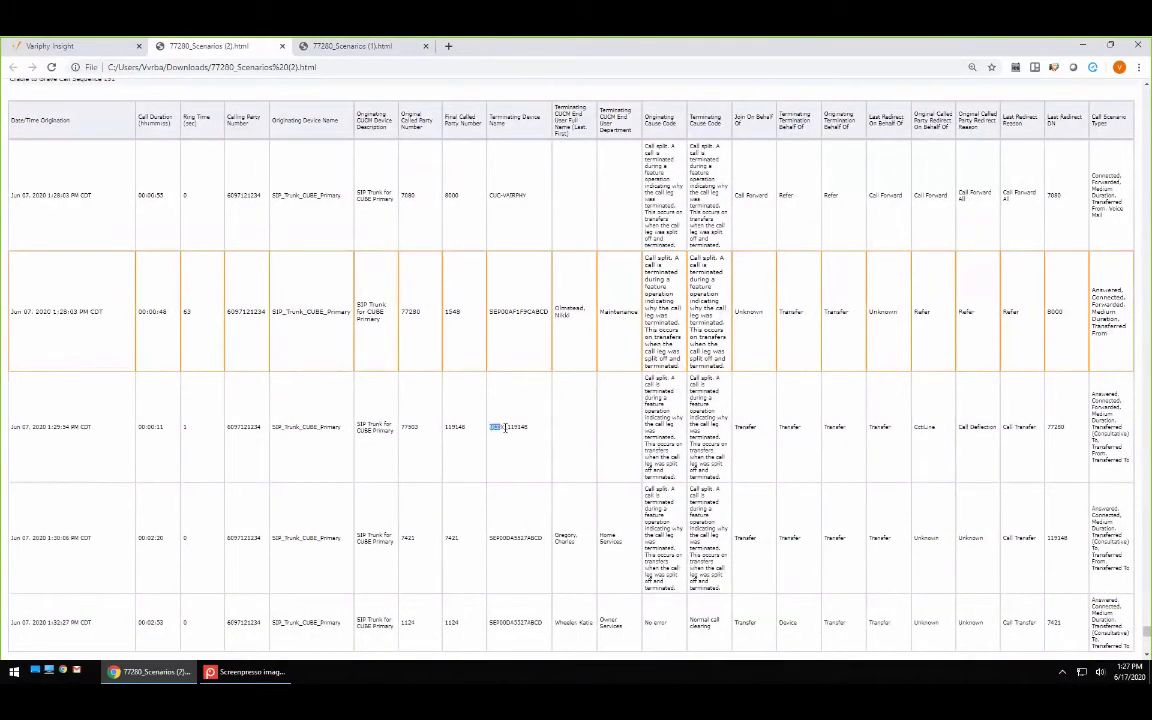
pyautogui.click(95, 47)
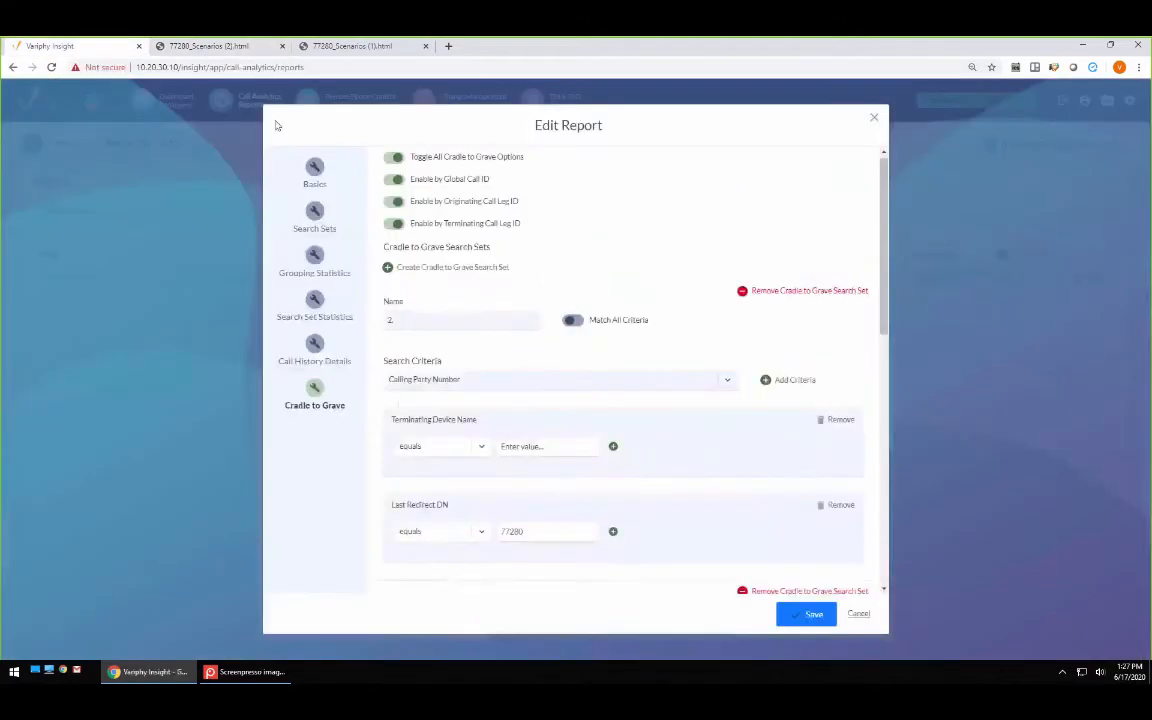
pyautogui.click(565, 445)
pyautogui.write('U')
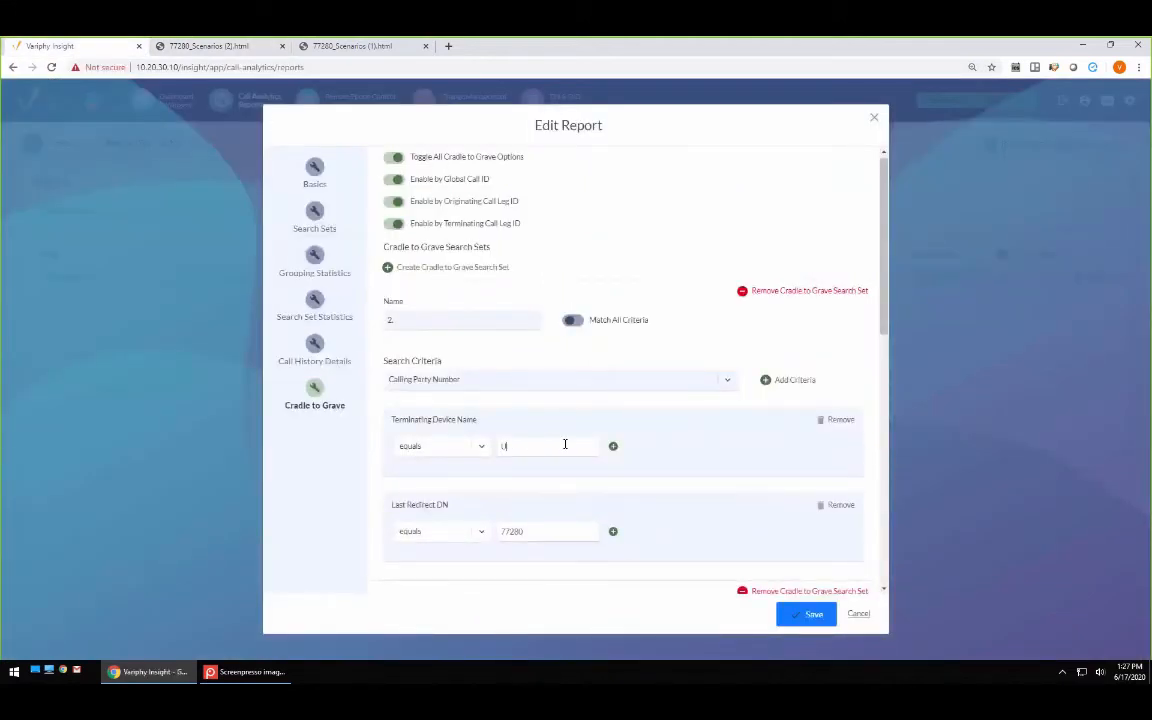
pyautogui.write('CCX')
pyautogui.click(470, 448)
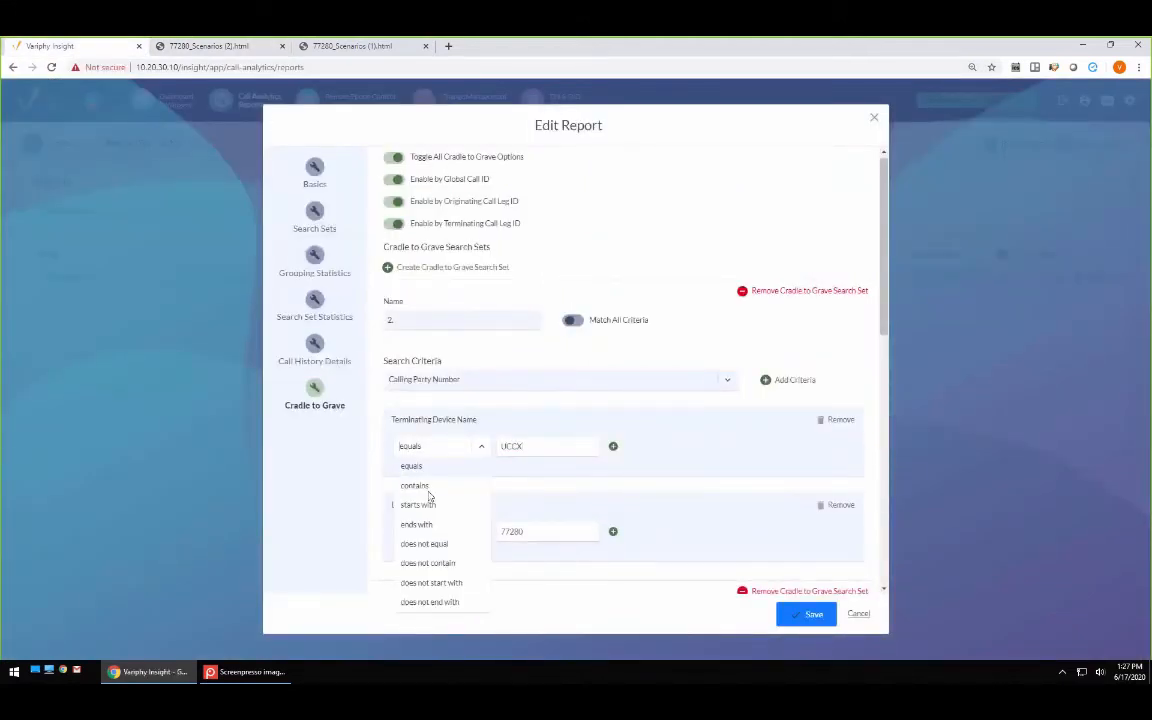
pyautogui.click(428, 503)
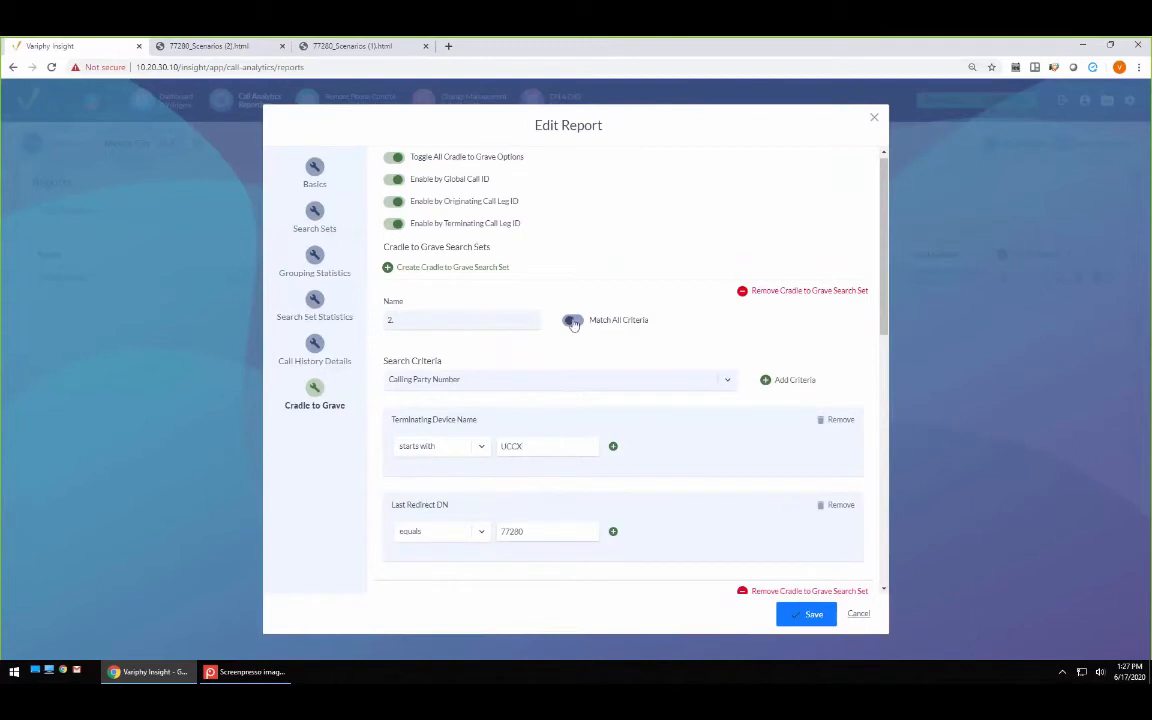
# - Require all criteria to match, name the search set "2. Calls from HG to Call Center", and save the report
pyautogui.click(573, 322)
pyautogui.scroll(-1, 543, 451)
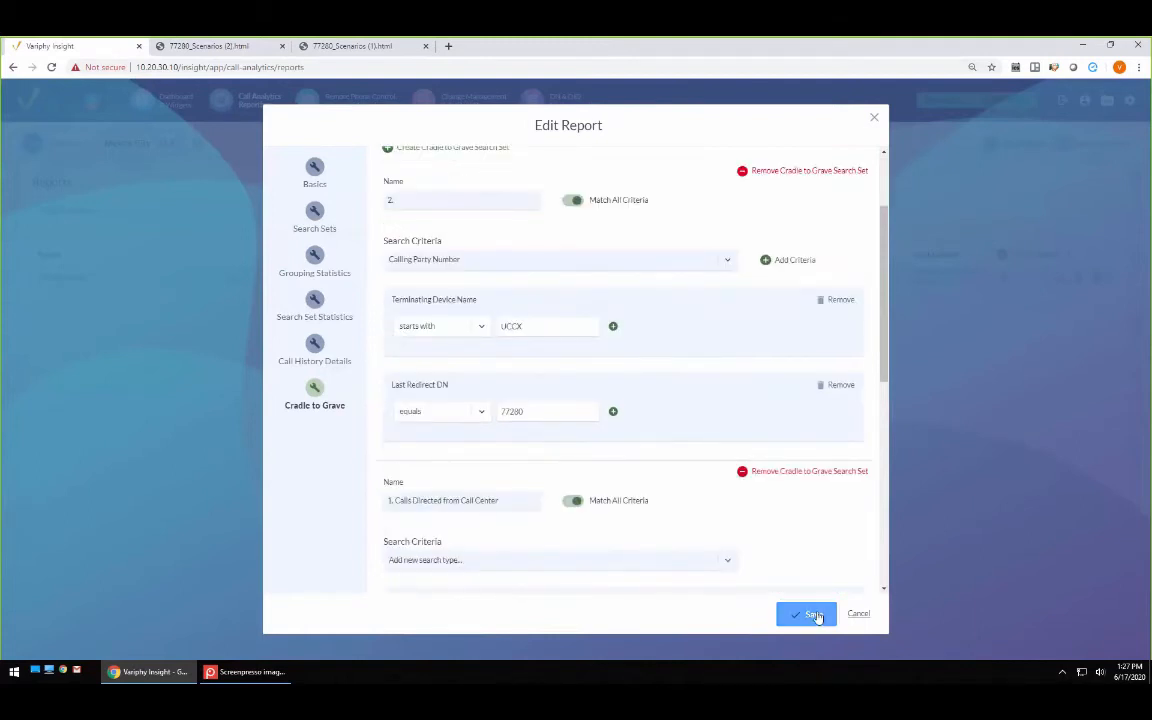
pyautogui.click(494, 198)
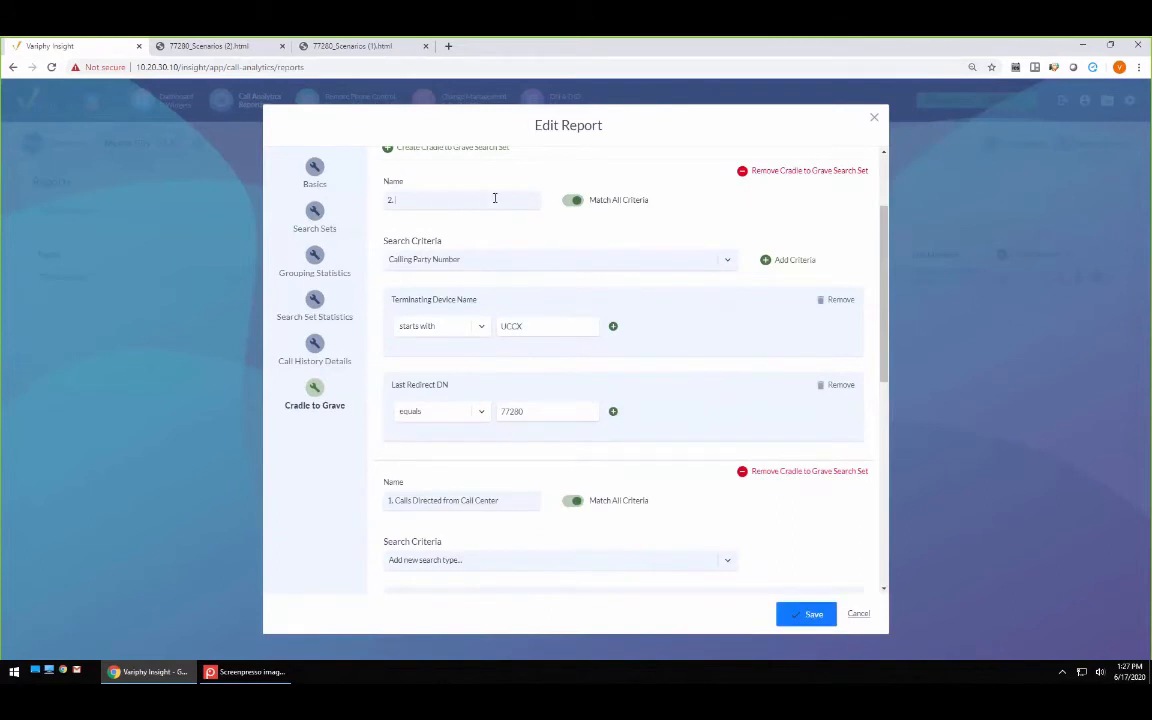
pyautogui.write('Calls from HG to Call Center')
pyautogui.click(800, 614)
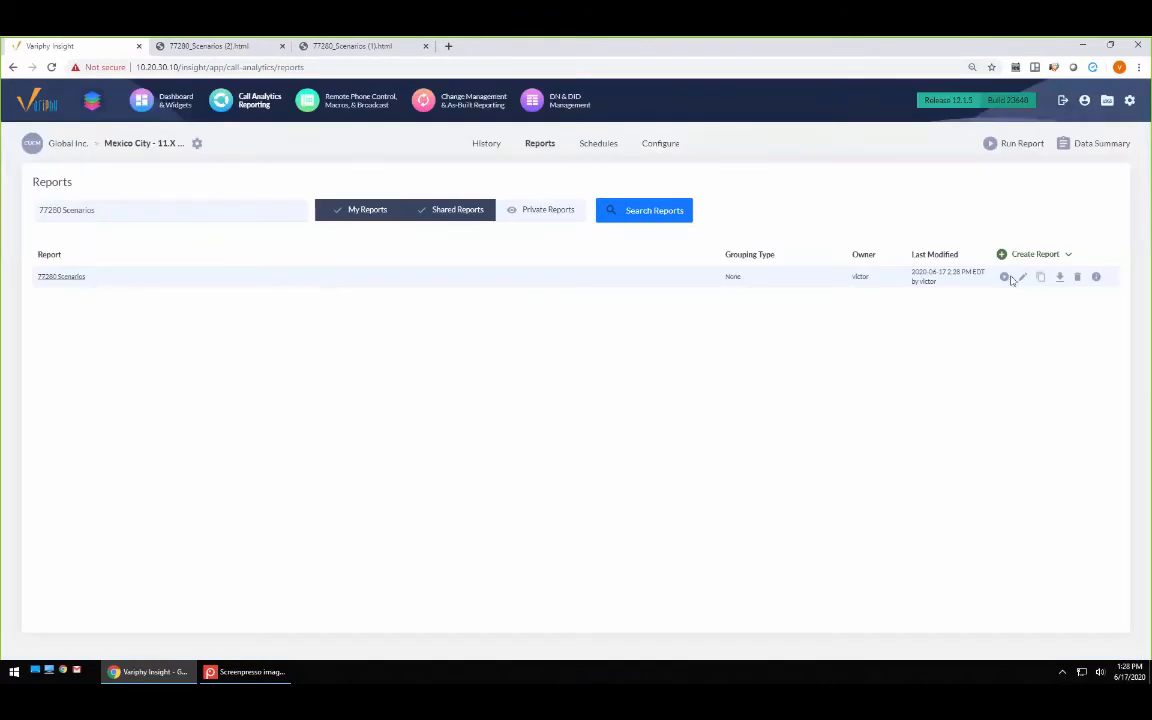
# - Run the 77280 Scenarios report for the previous week as an HTML download, open it, and review its search criteria summaries
pyautogui.click(1005, 277)
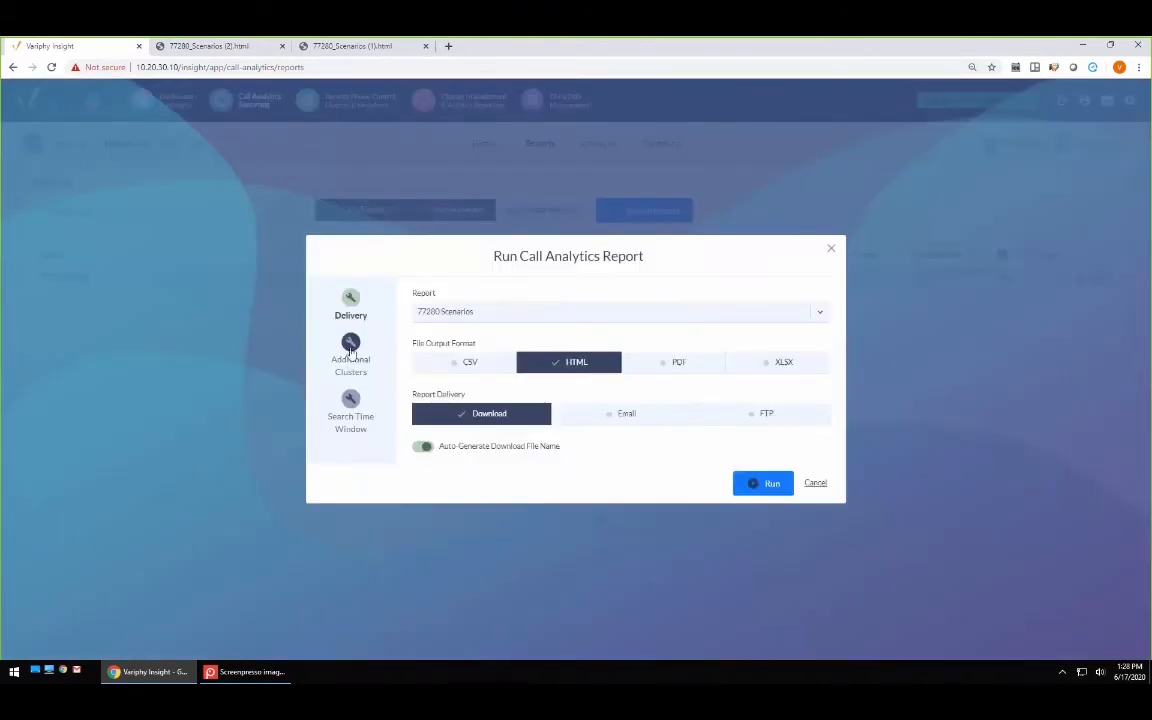
pyautogui.click(350, 410)
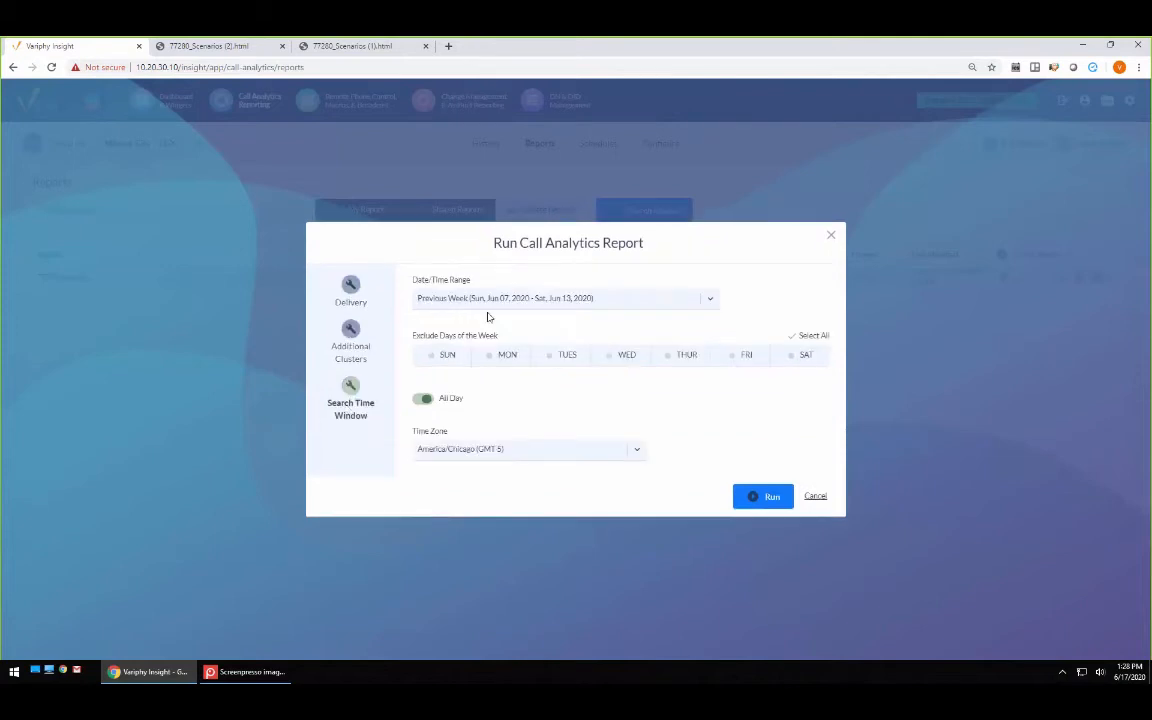
pyautogui.click(762, 495)
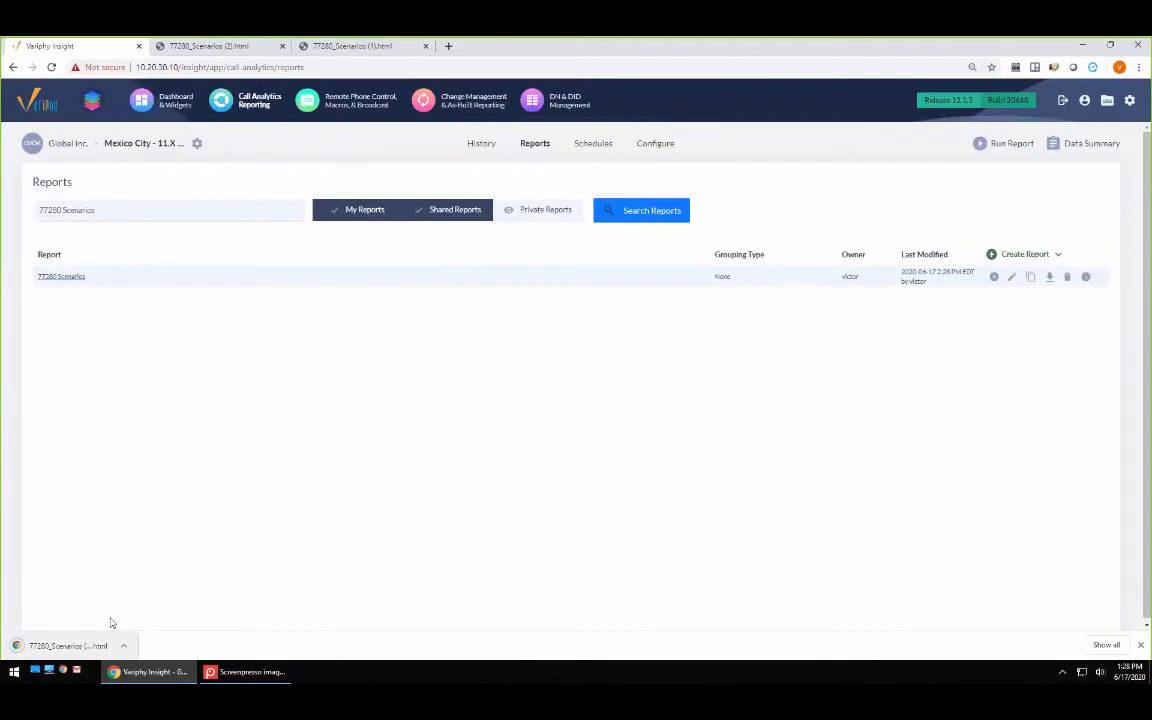
pyautogui.click(68, 645)
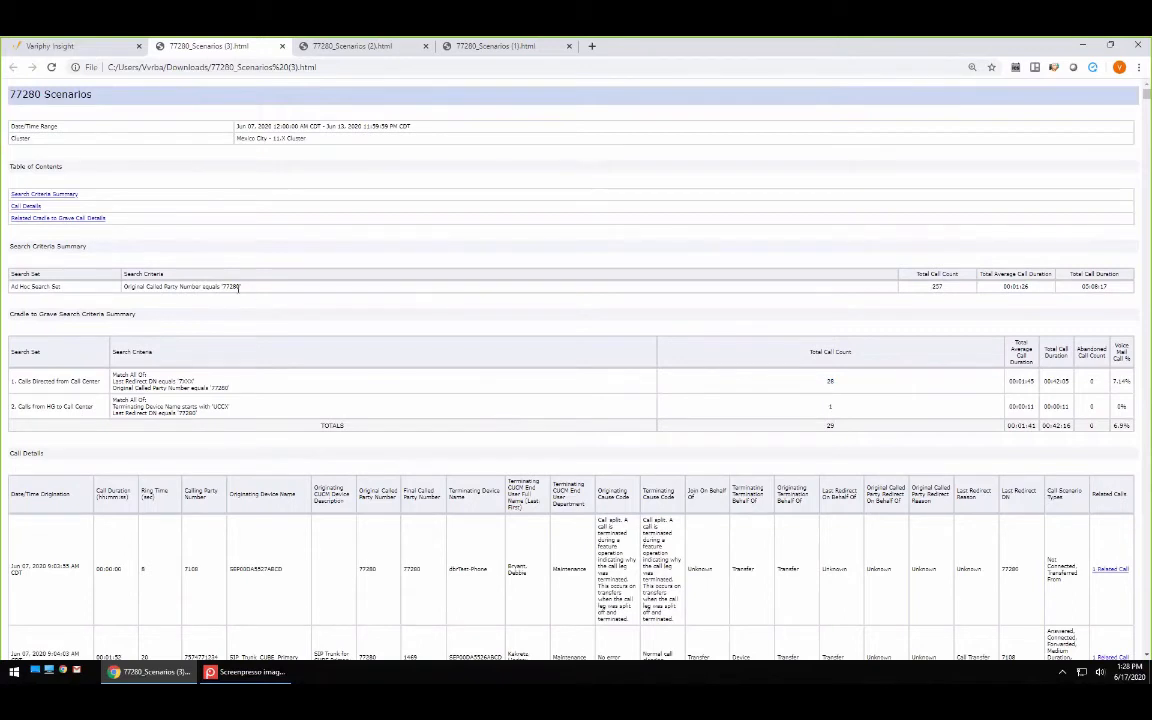
pyautogui.moveTo(238, 286); pyautogui.dragTo(128, 290)
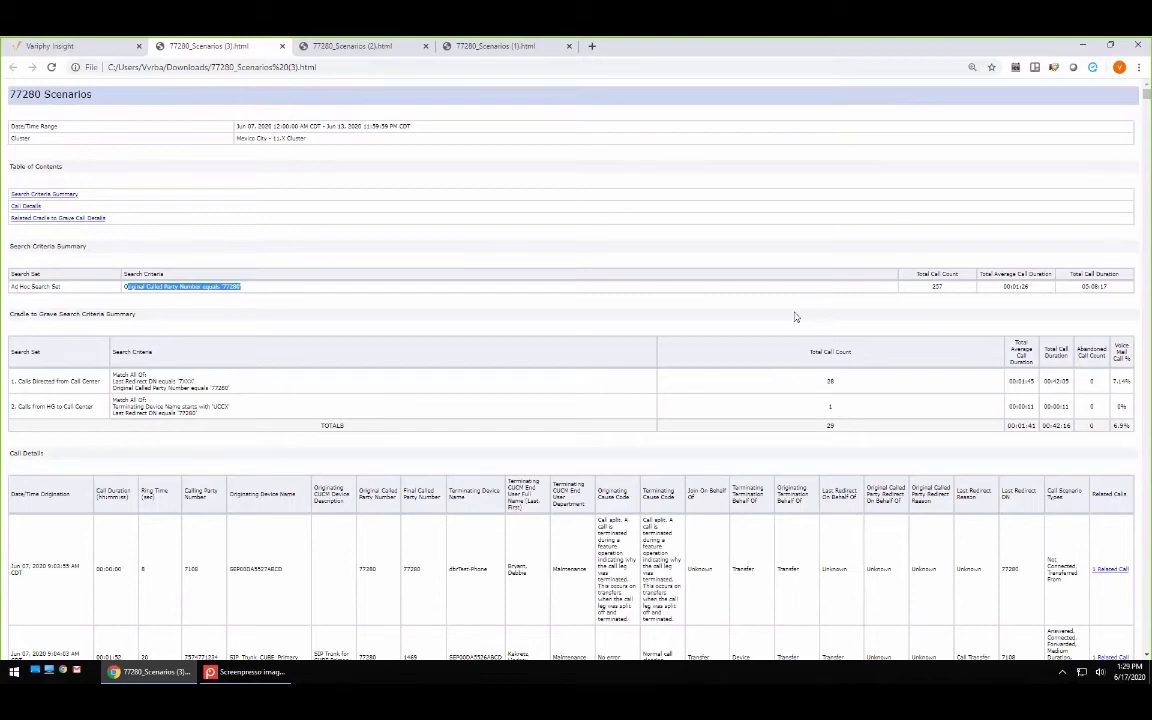
pyautogui.scroll(-3, 847, 511)
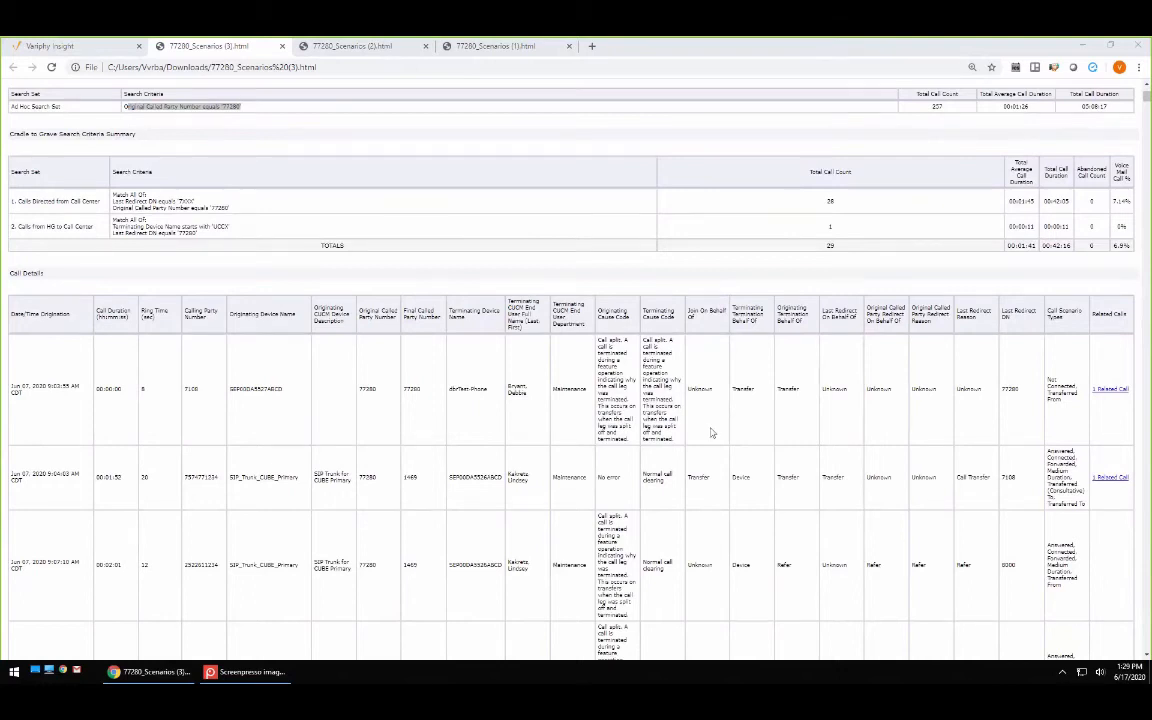
# - In the Variphy Insight call history results, add the Was Call Queued column and both Total Wait Time in Queue columns
pyautogui.click(110, 46)
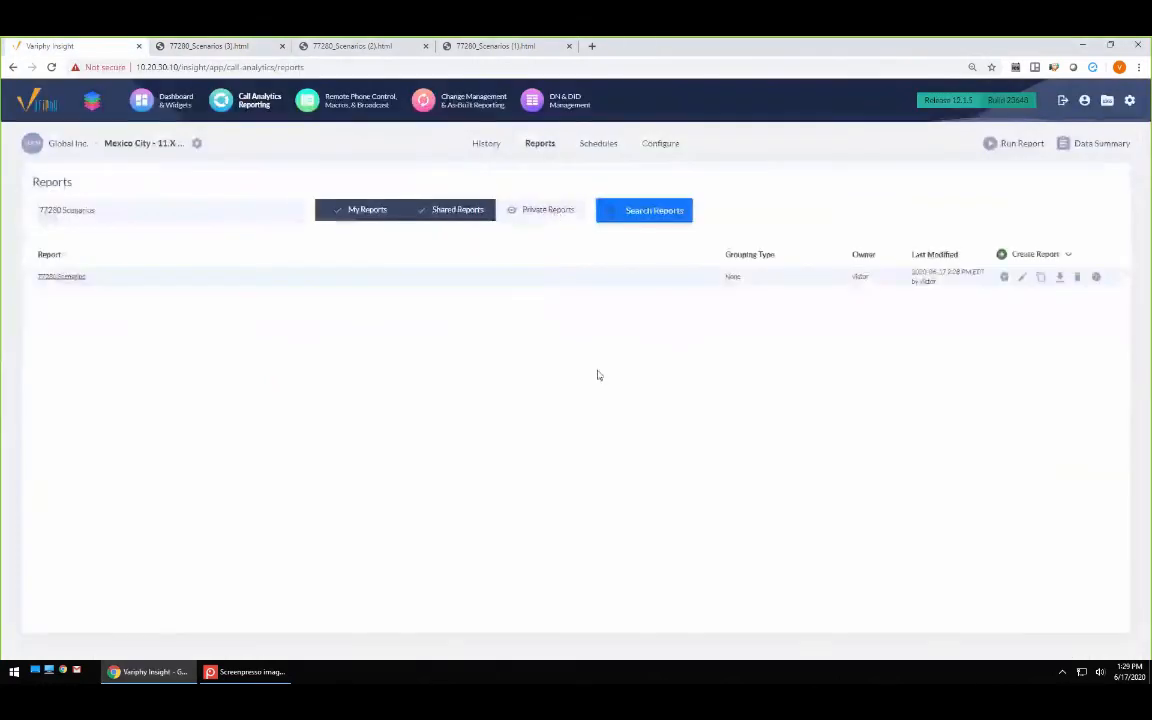
pyautogui.click(610, 278)
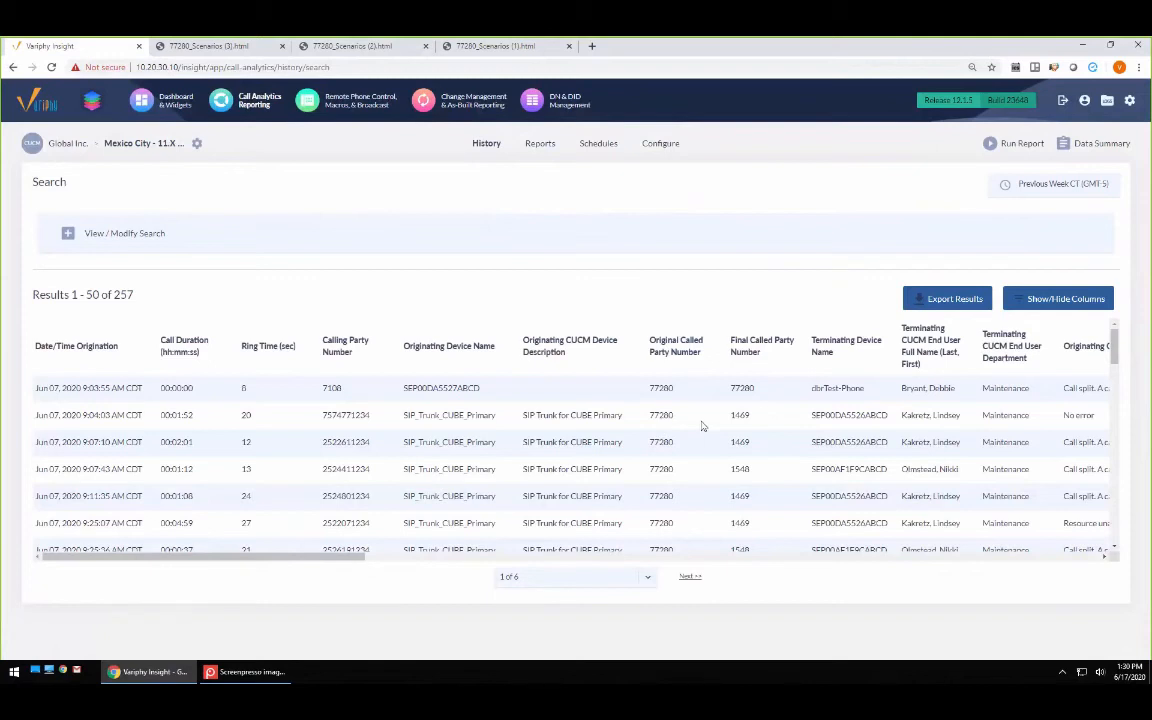
pyautogui.click(1038, 303)
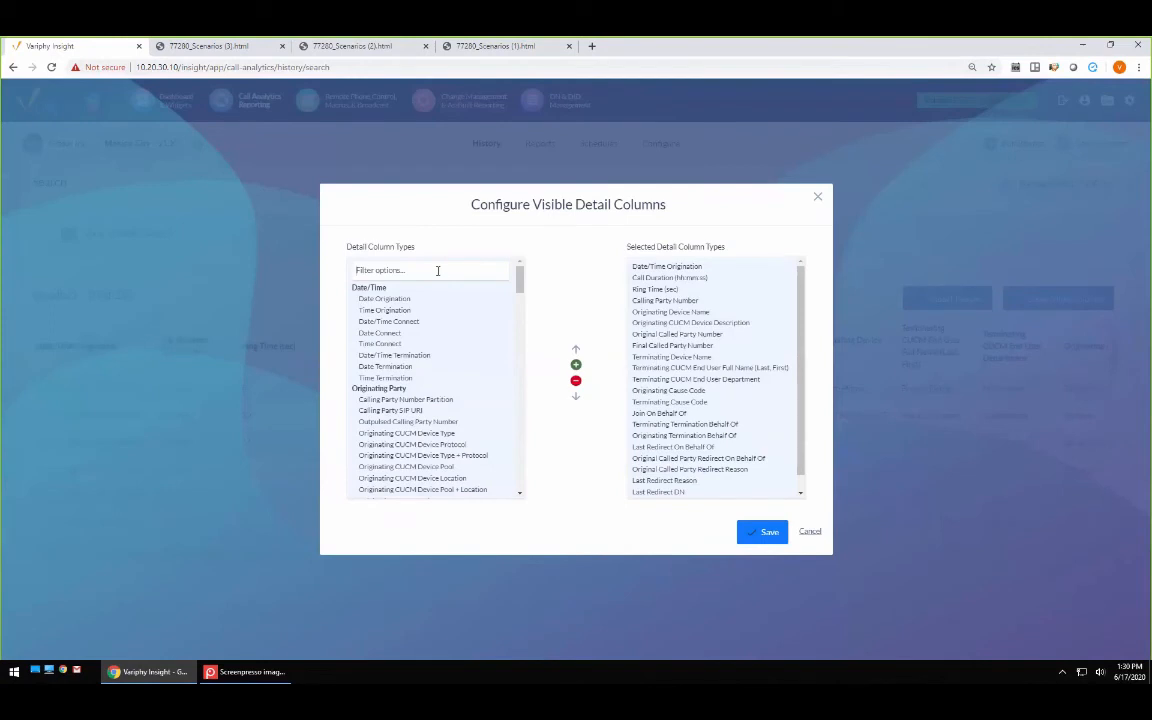
pyautogui.click(437, 270)
pyautogui.write('queue')
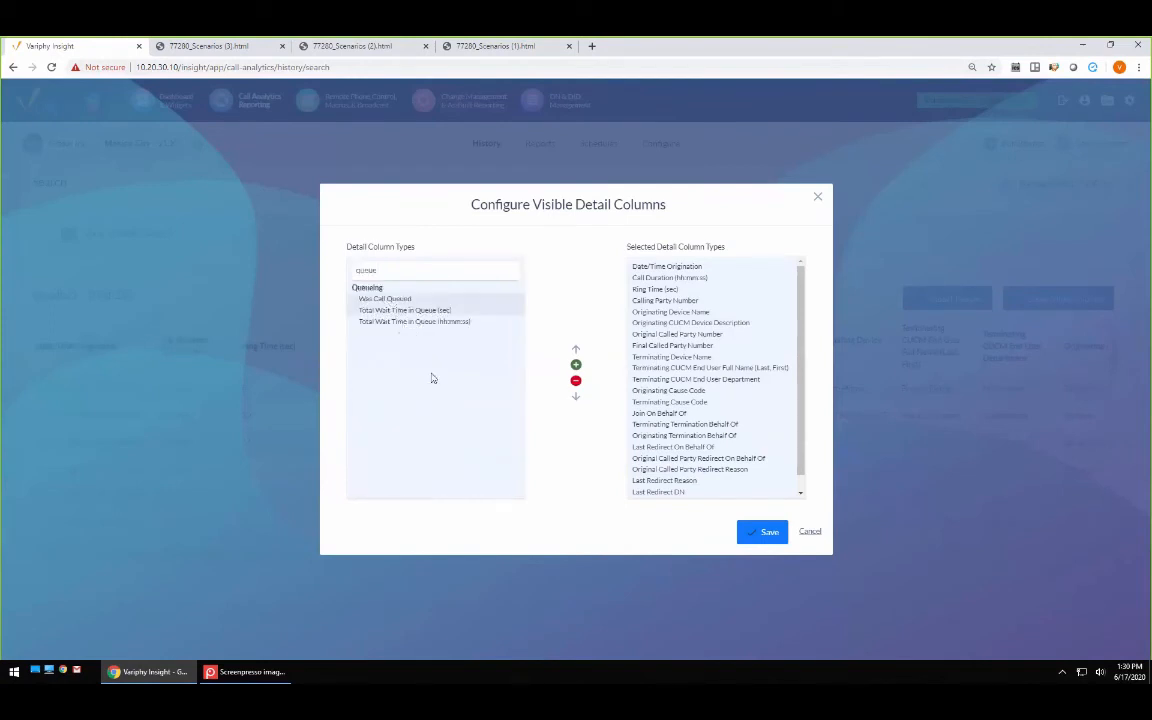
pyautogui.click(576, 364)
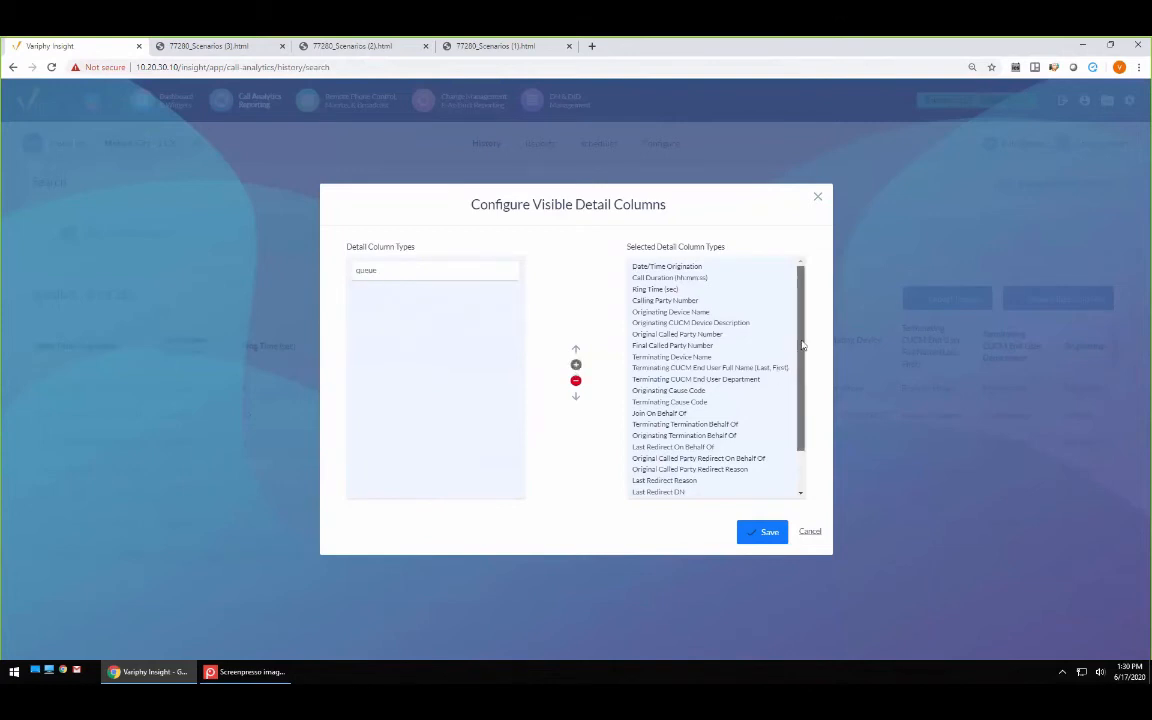
pyautogui.scroll(-2, 698, 485)
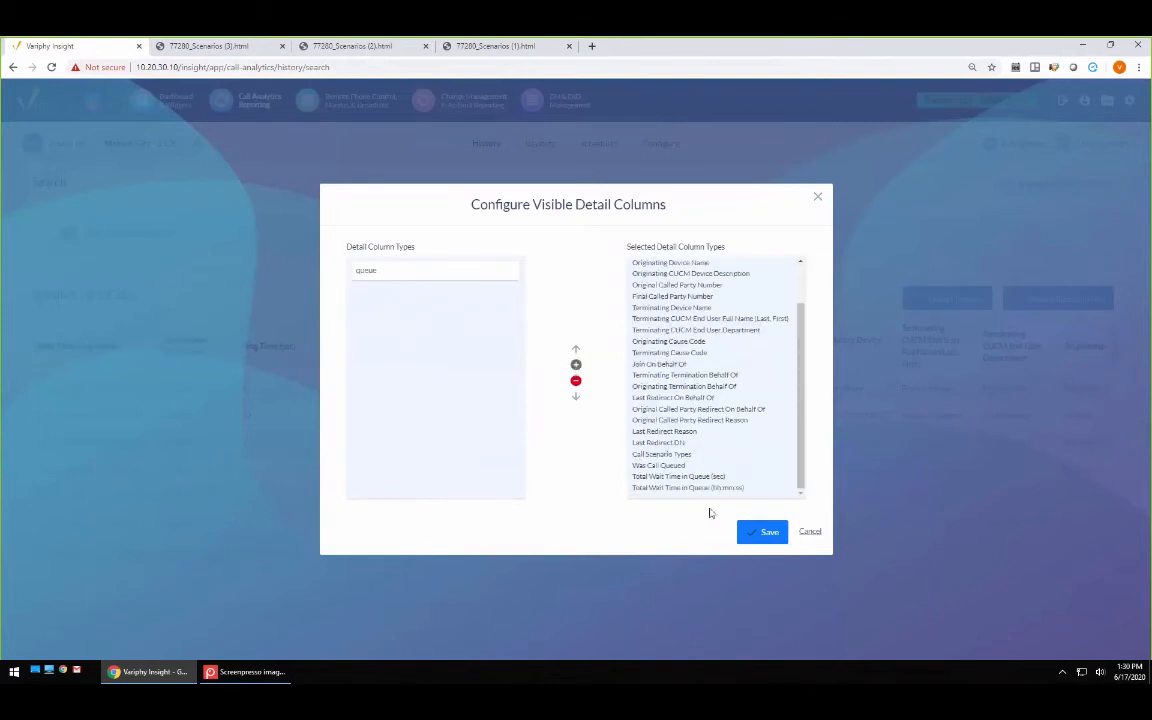
pyautogui.click(760, 531)
# - Examine the queued status and queue wait time columns across the call history results
pyautogui.moveTo(309, 557); pyautogui.dragTo(1110, 561)
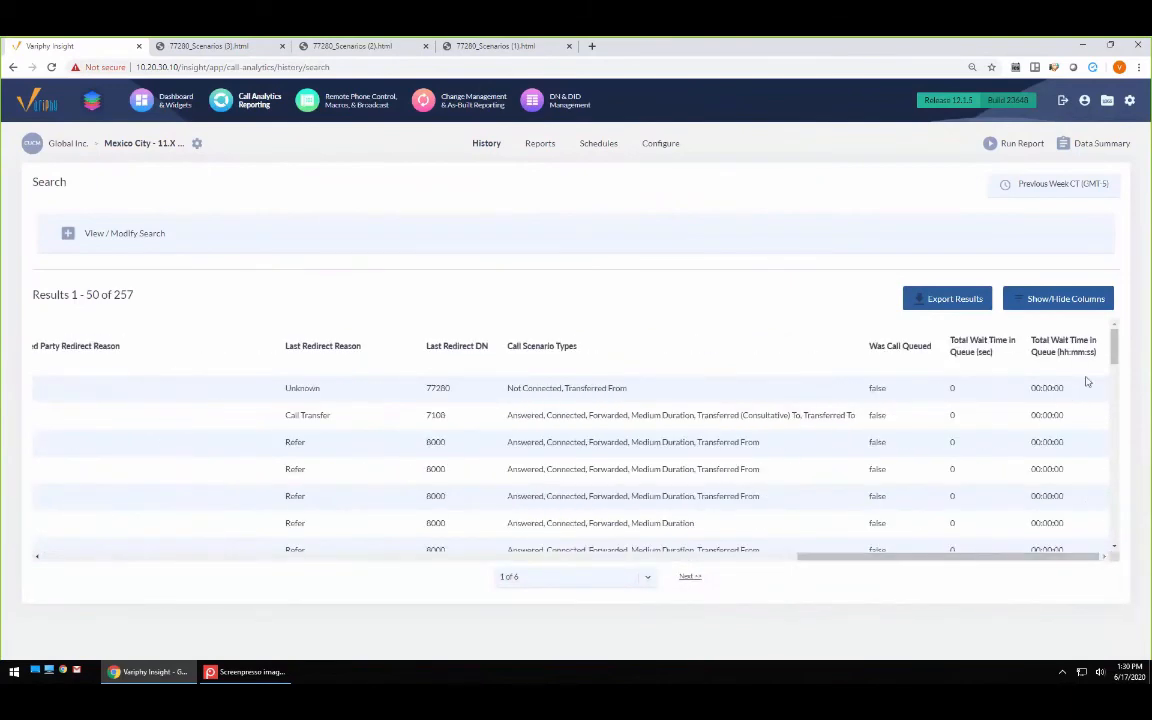
pyautogui.moveTo(1113, 345)
pyautogui.mouseDown()
pyautogui.moveTo(1119, 391)
pyautogui.moveTo(1123, 363)
pyautogui.mouseUp()
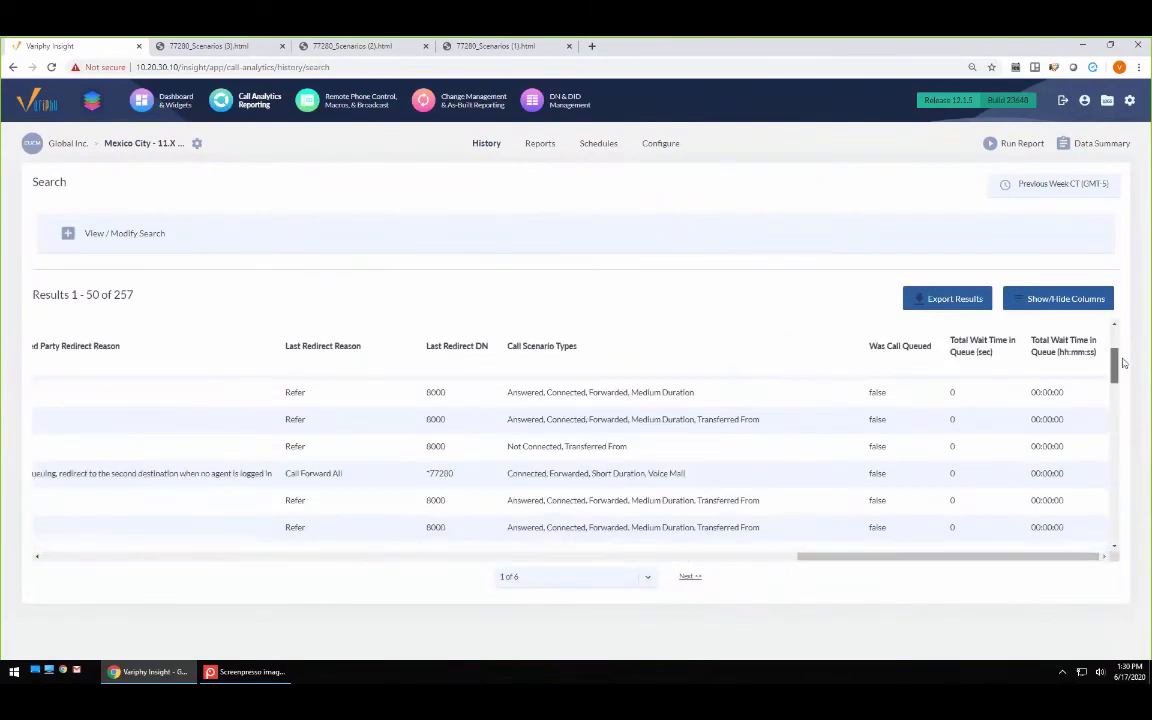
pyautogui.scroll(2, 1046, 406)
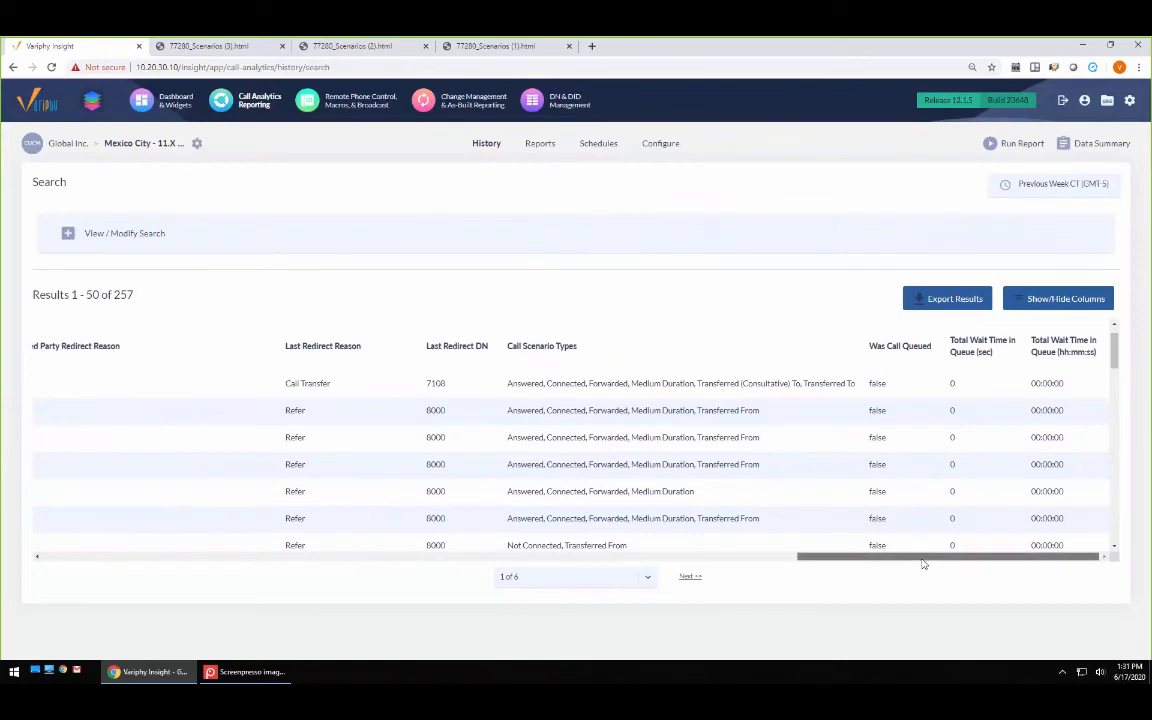
pyautogui.moveTo(922, 560); pyautogui.dragTo(526, 558)
# - In the exported 77280_Scenarios (1).html report, open a call's related calls and examine the redirect reasons in Call Sequences 30 to 37
pyautogui.click(474, 52)
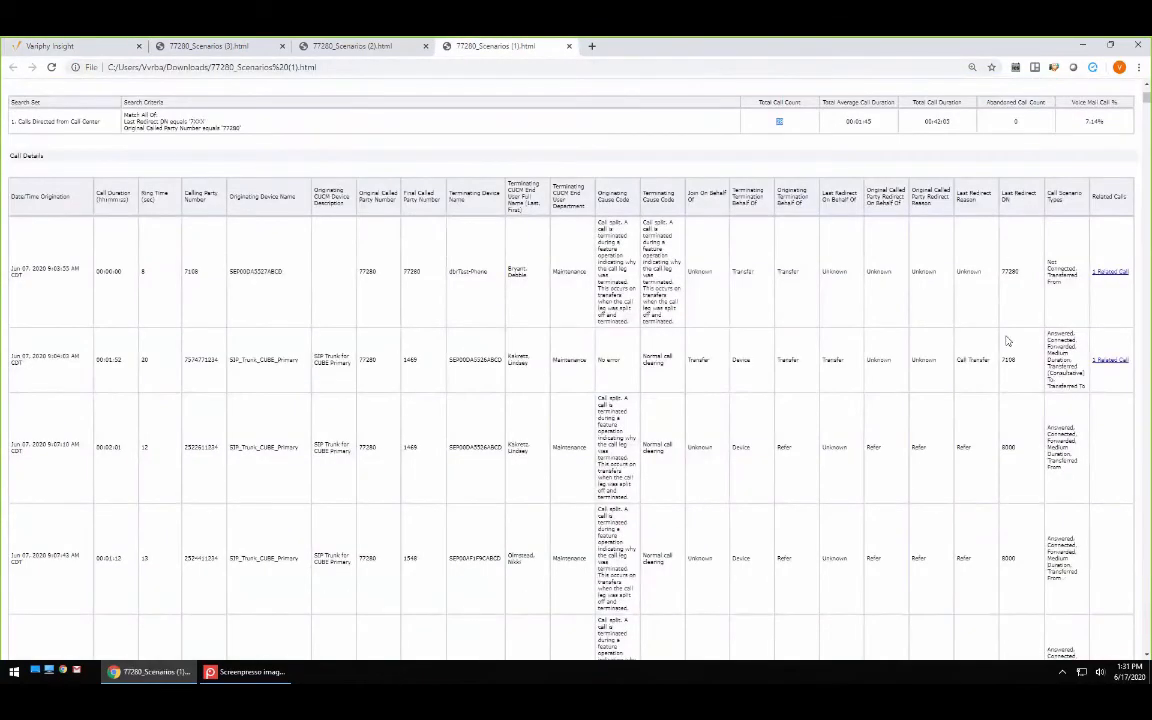
pyautogui.scroll(3, 1007, 341)
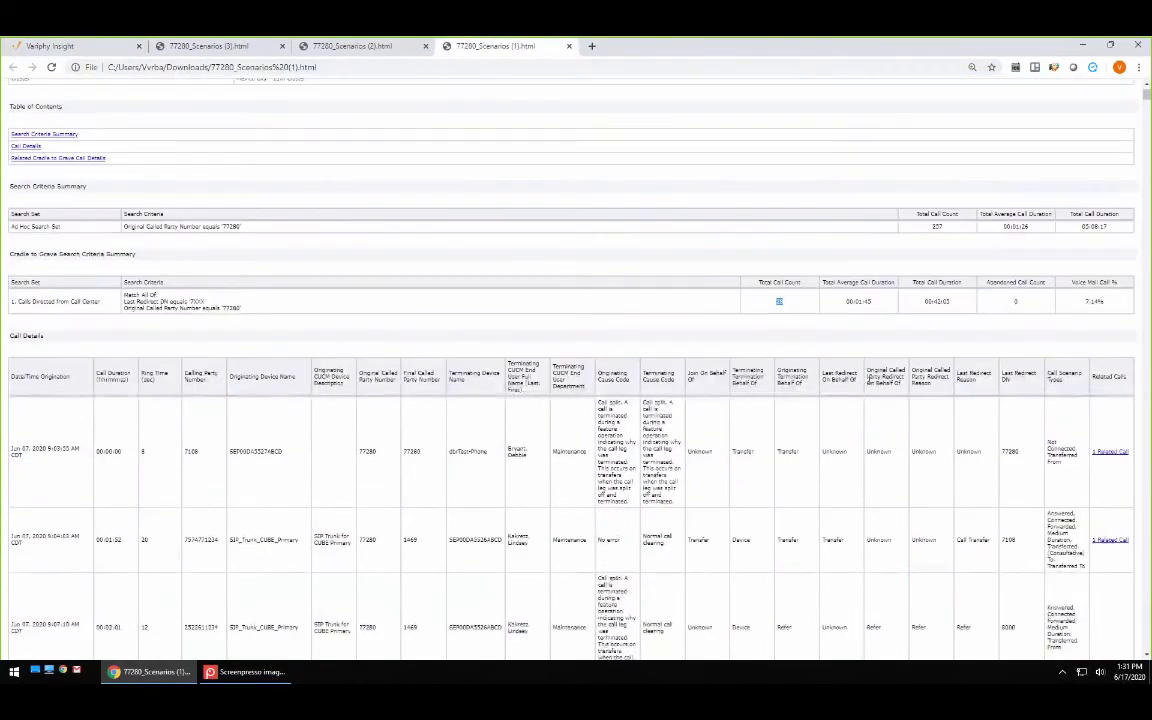
pyautogui.click(1112, 453)
pyautogui.scroll(-10, 828, 400)
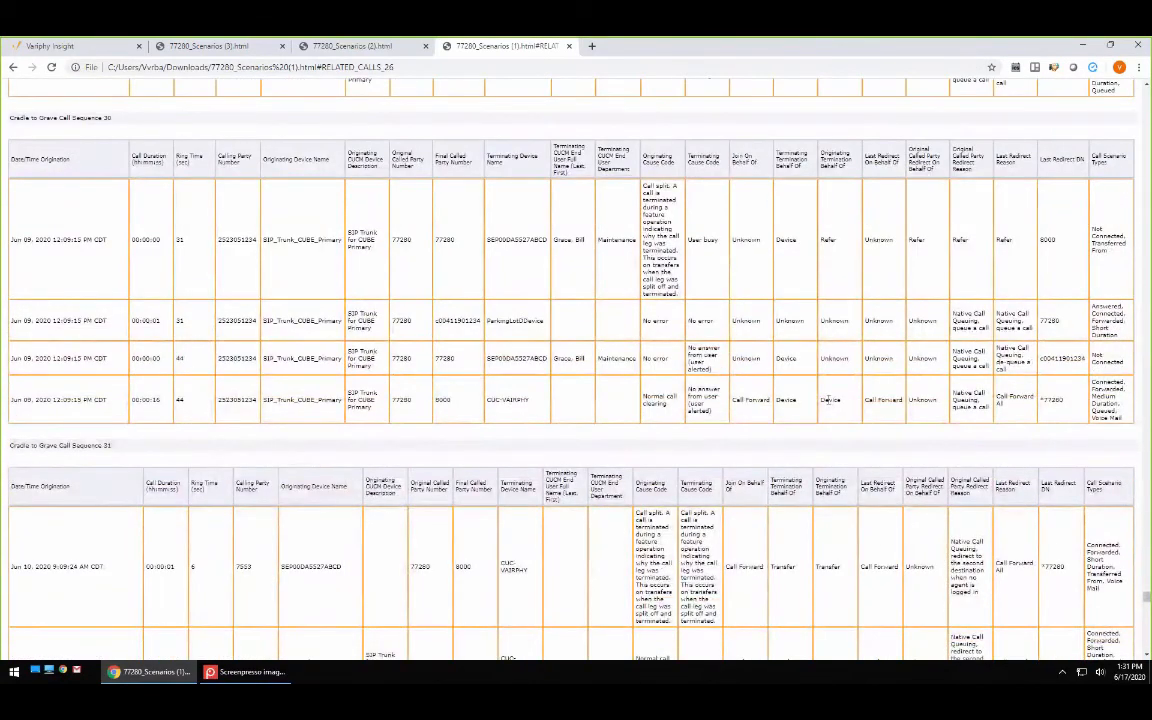
pyautogui.scroll(-2, 828, 400)
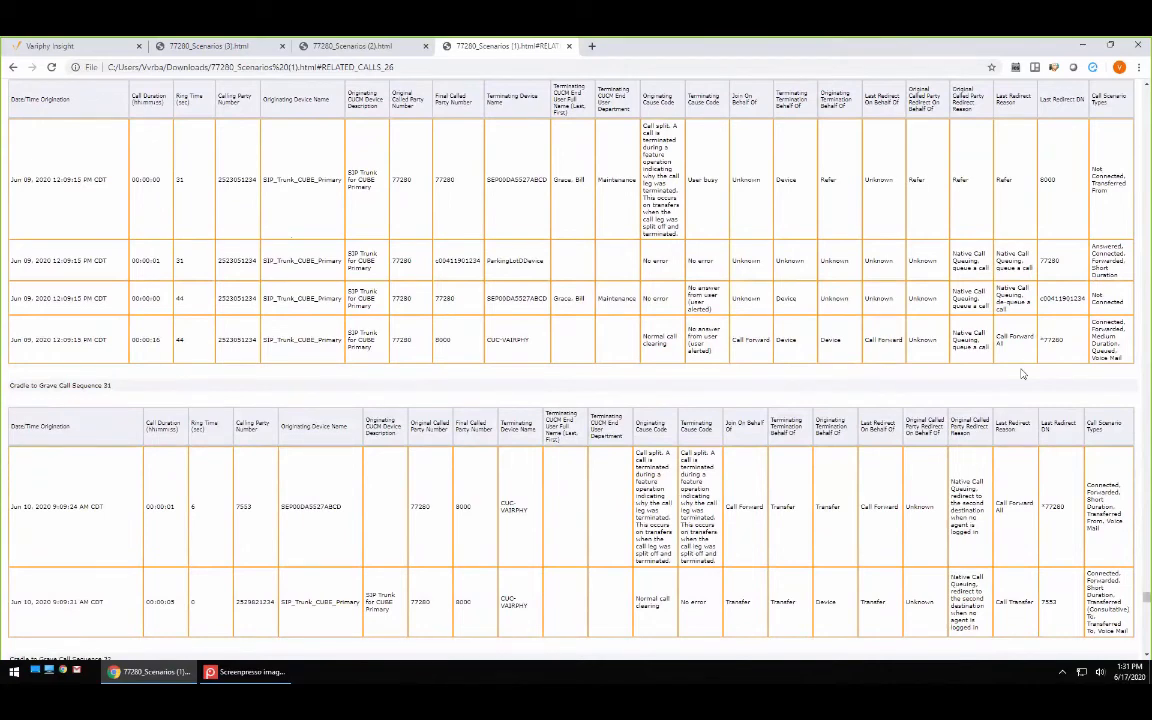
pyautogui.scroll(-2, 1022, 374)
pyautogui.scroll(-1, 1022, 374)
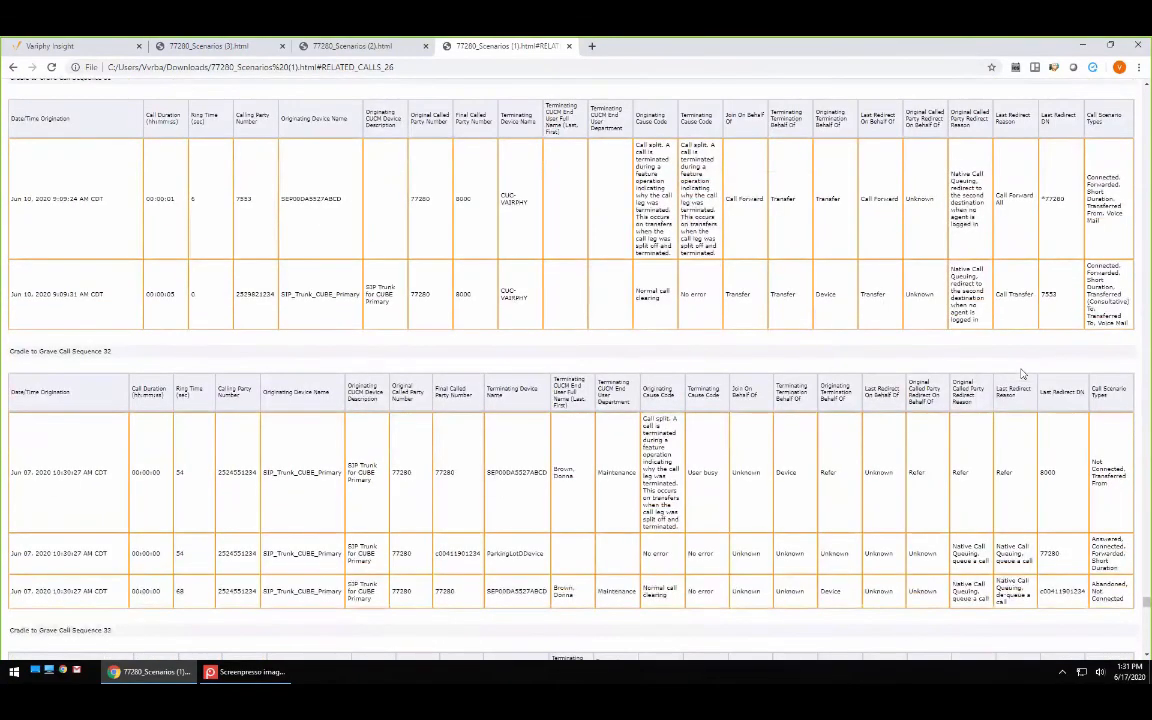
pyautogui.scroll(-1, 1022, 374)
pyautogui.scroll(-5, 1022, 374)
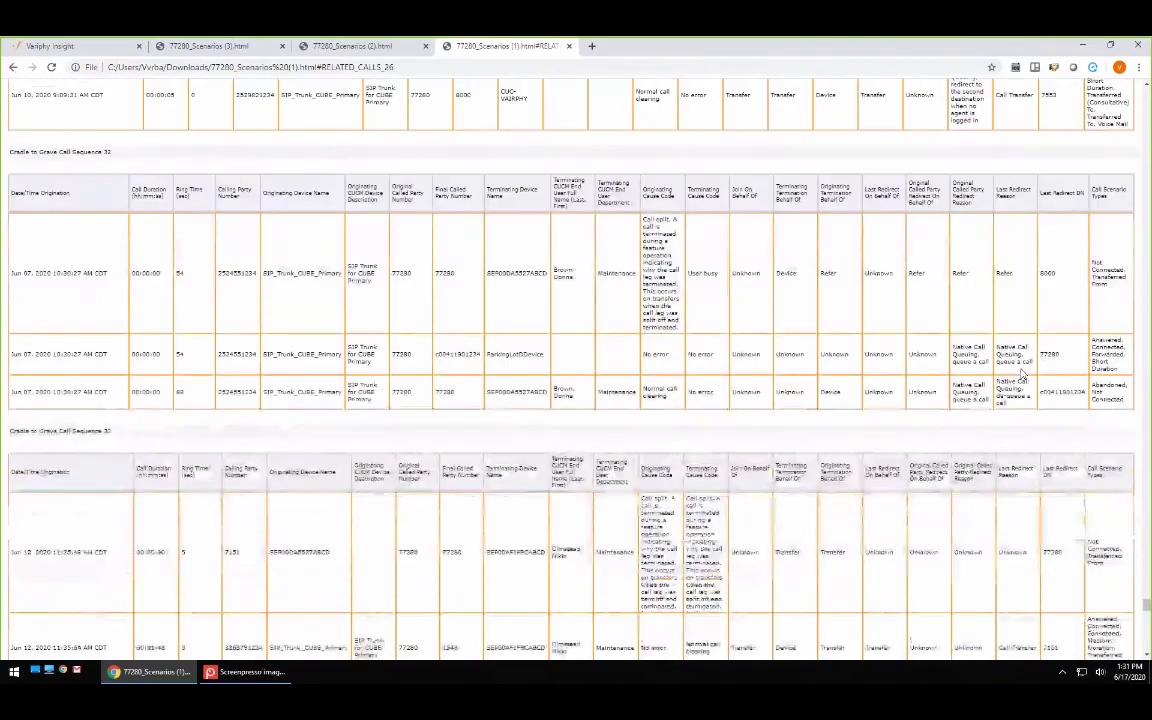
pyautogui.scroll(-2, 1022, 374)
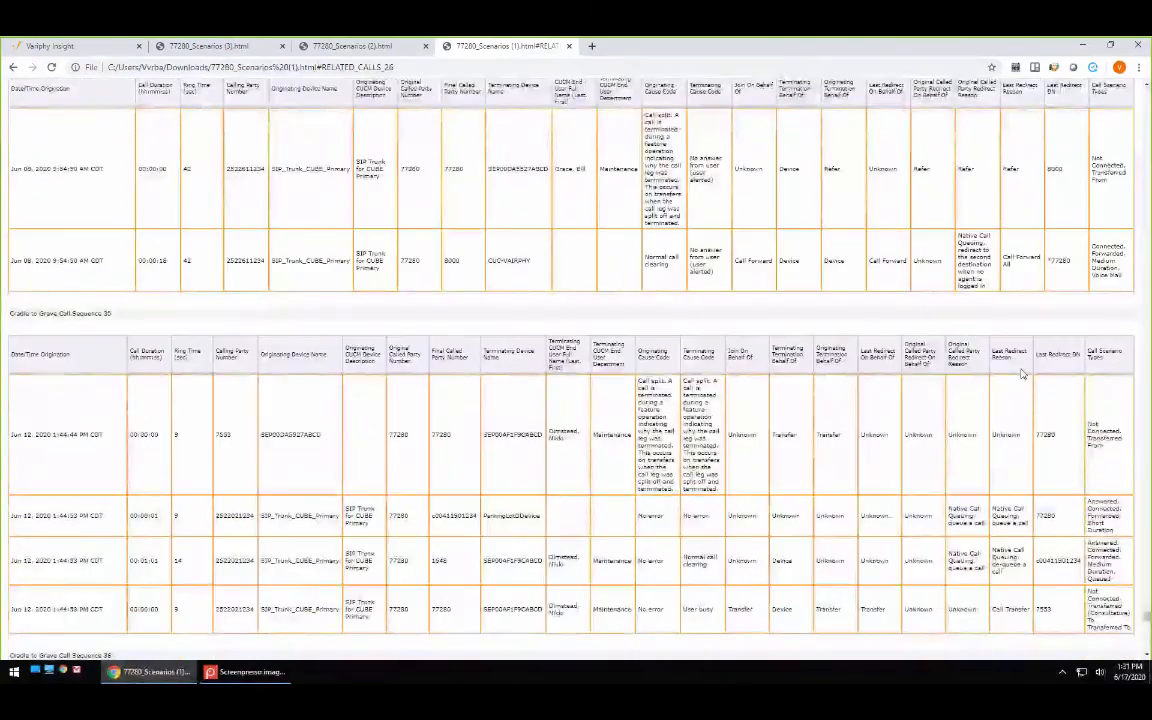
pyautogui.scroll(-5, 1023, 373)
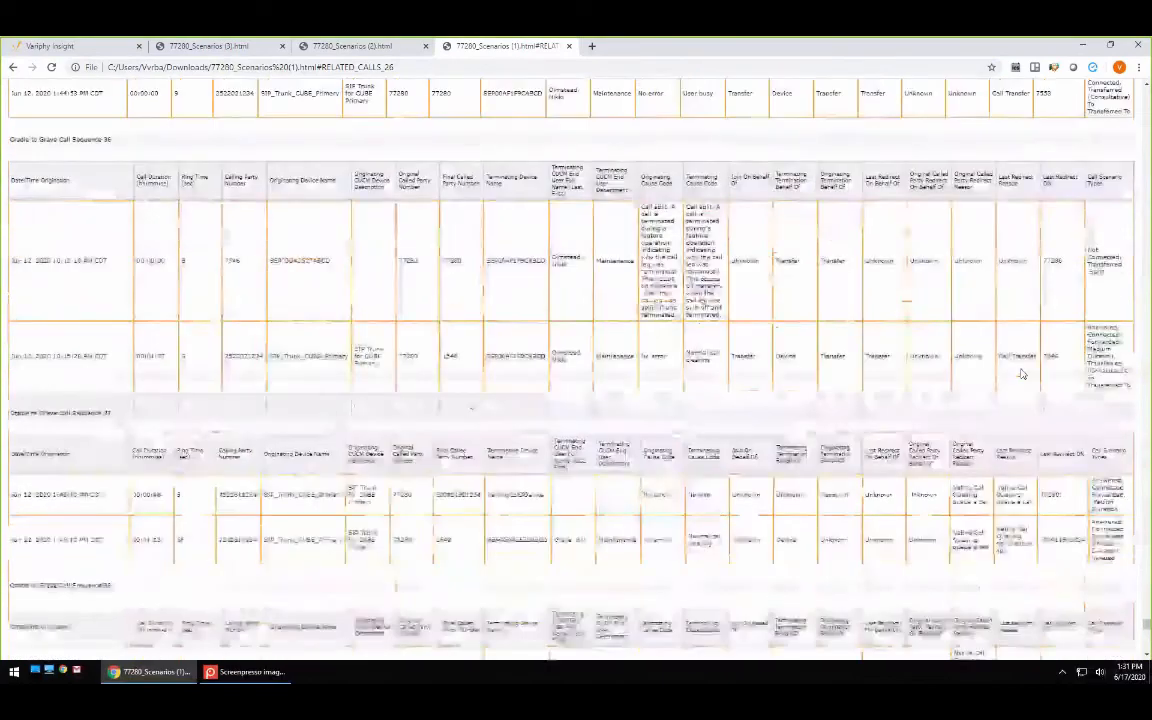
# - Examine the native call queuing legs from Call Sequence 35 through 42, comparing their terminating devices and final called party numbers
pyautogui.scroll(6, 1023, 373)
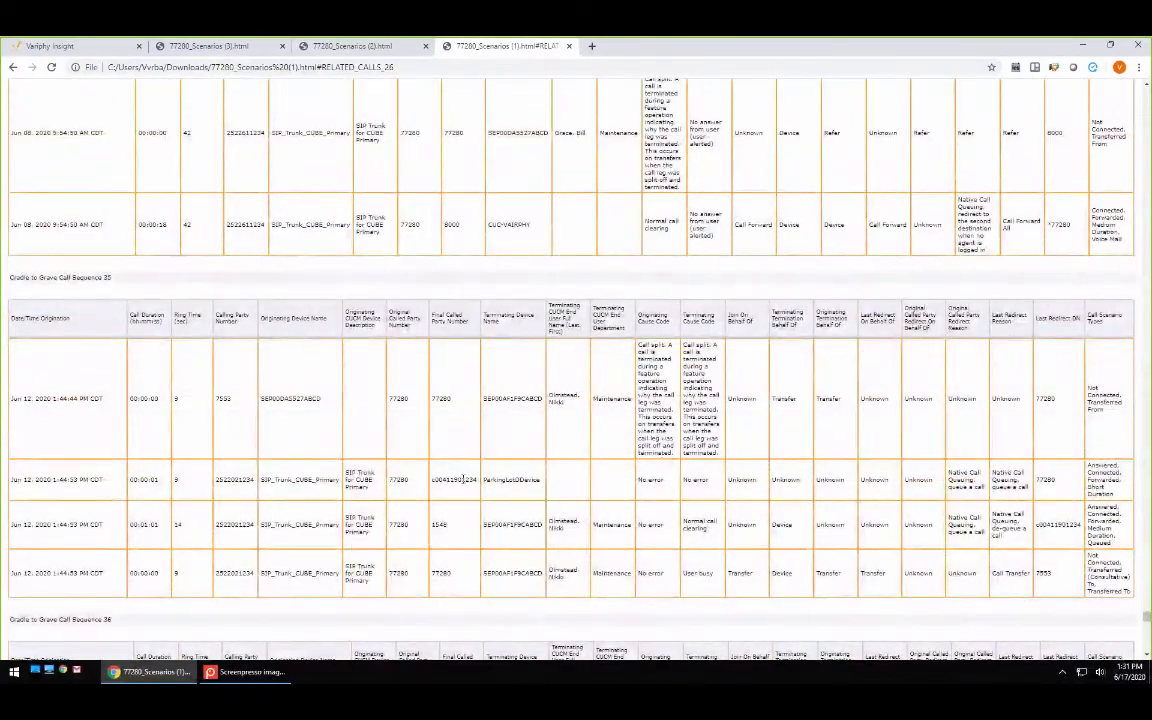
pyautogui.scroll(-3, 471, 484)
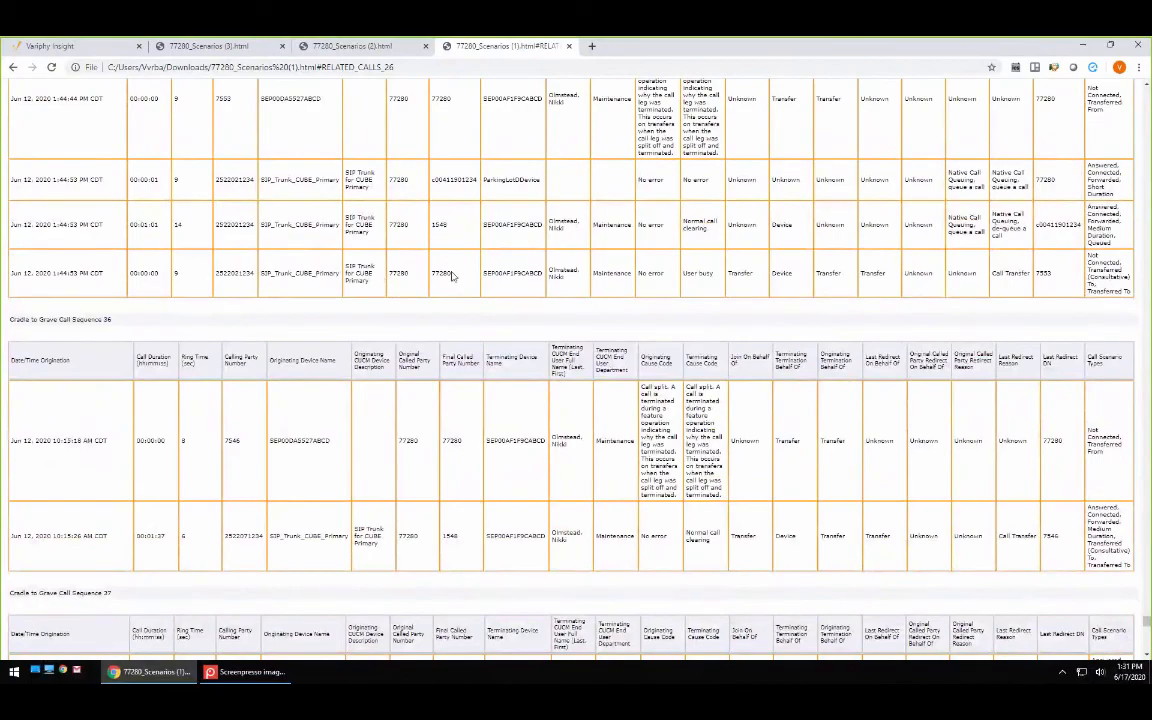
pyautogui.scroll(-4, 473, 299)
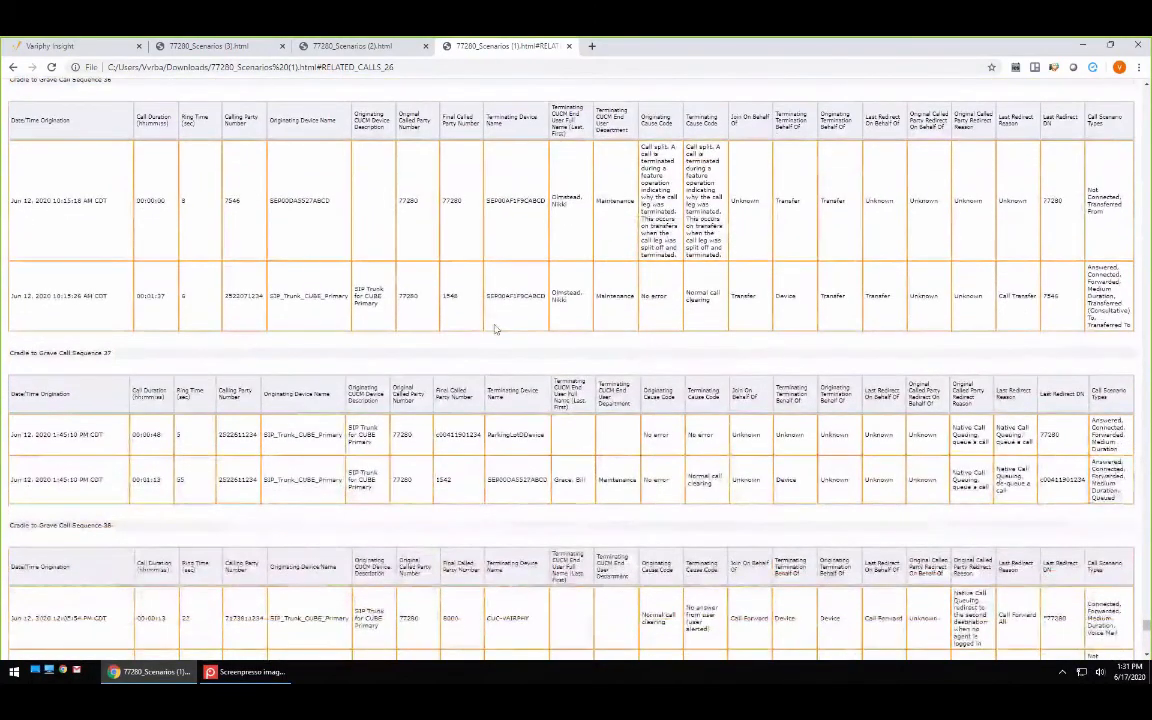
pyautogui.scroll(-5, 499, 331)
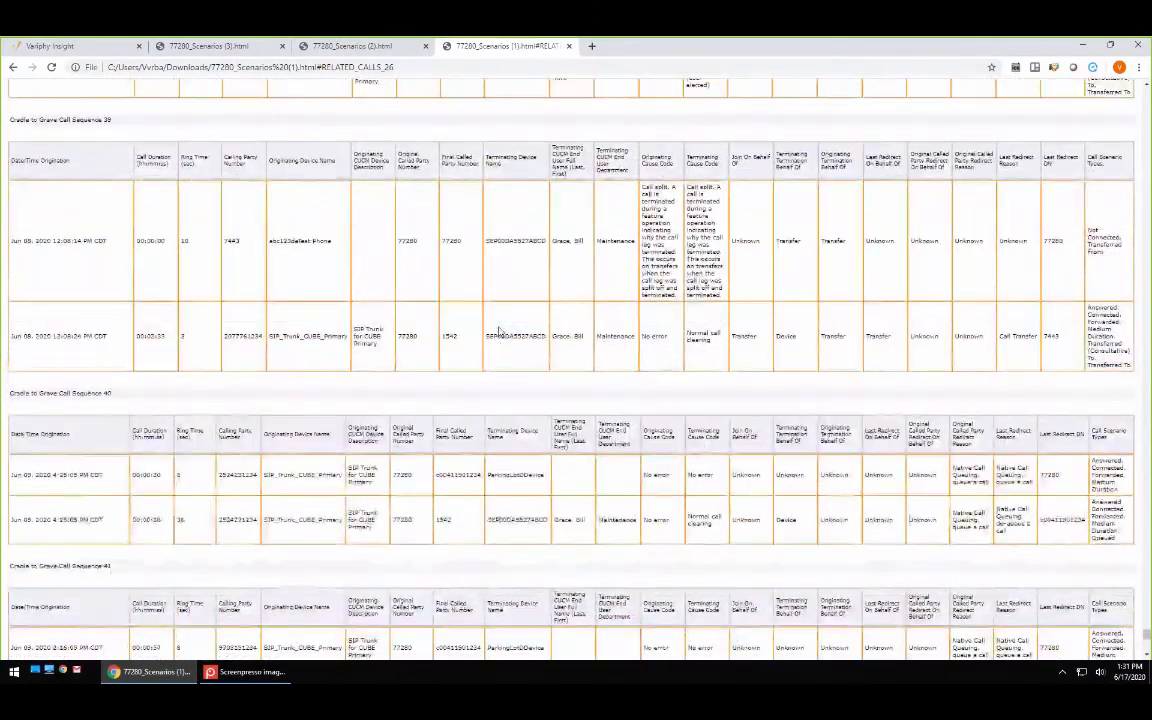
pyautogui.scroll(-4, 499, 331)
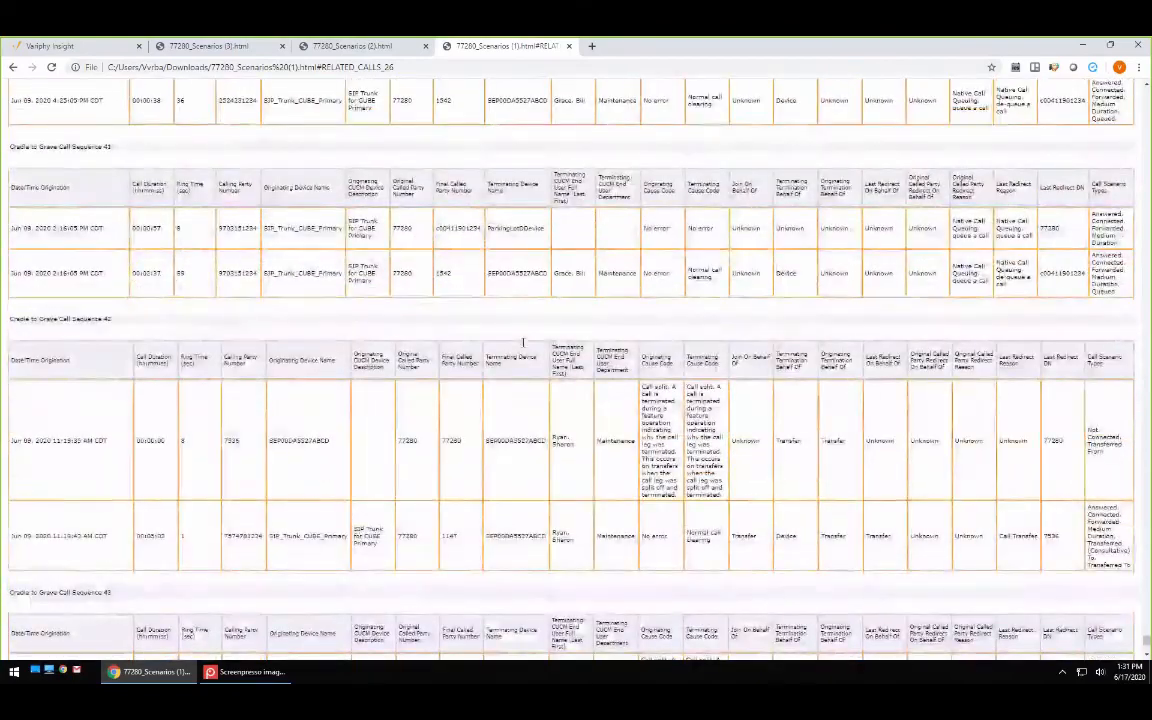
pyautogui.scroll(5, 524, 349)
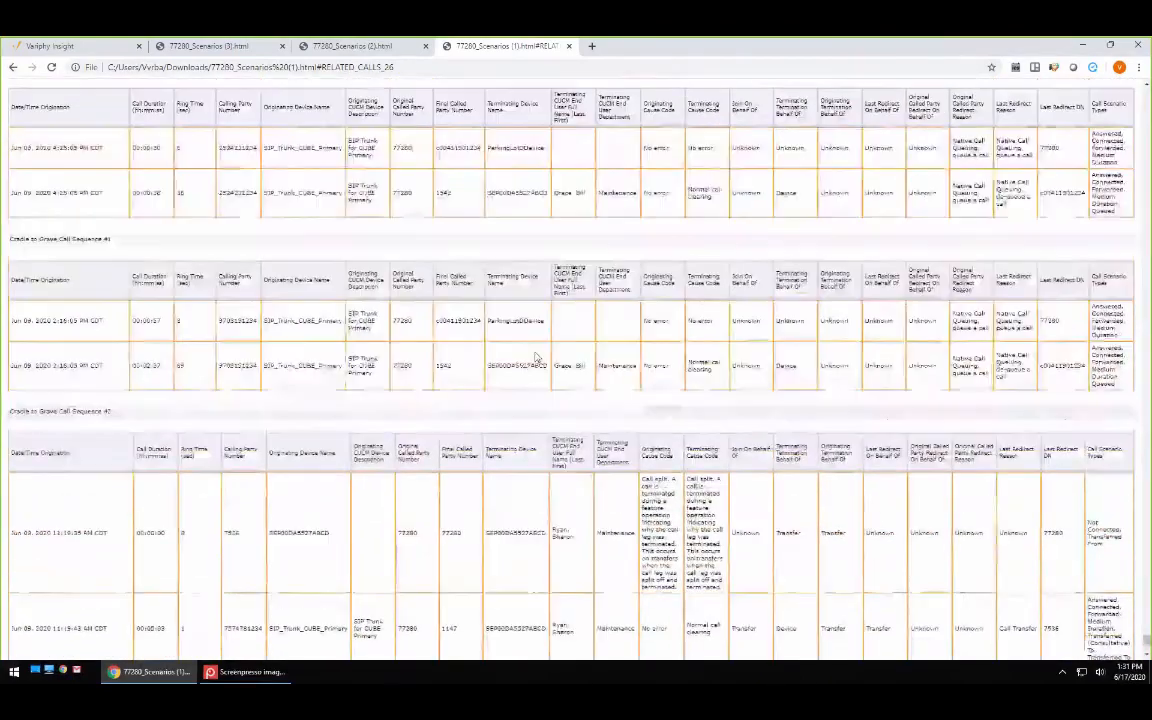
pyautogui.scroll(15, 535, 357)
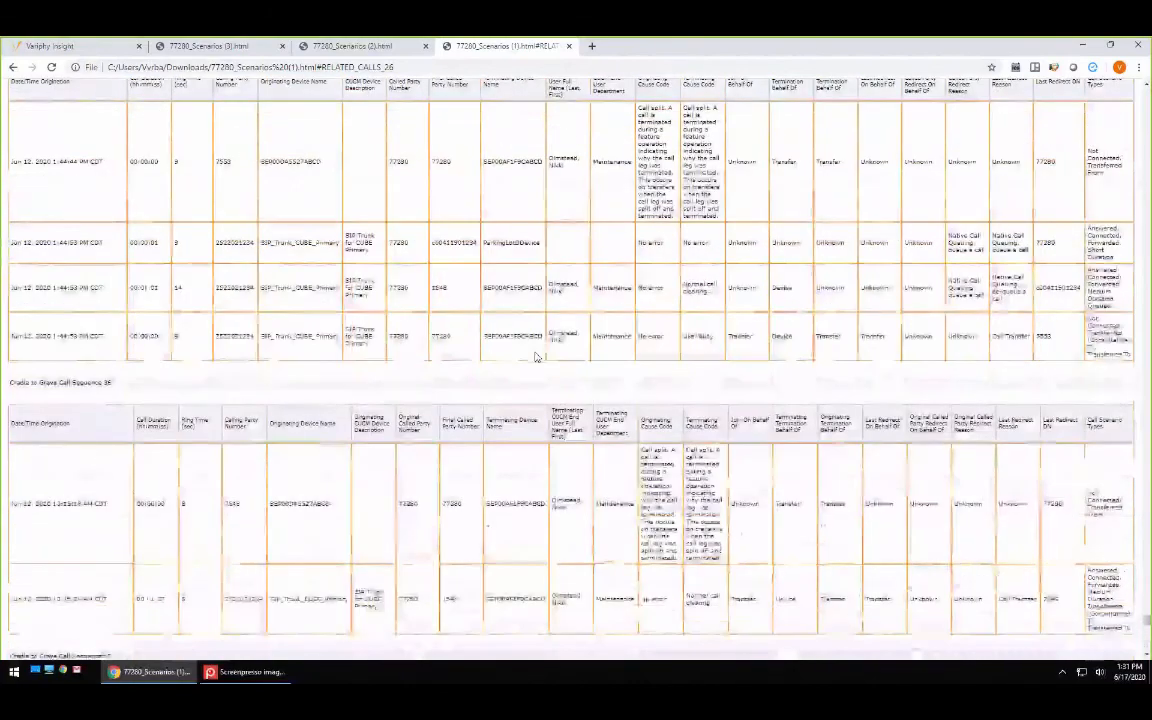
pyautogui.scroll(4, 535, 357)
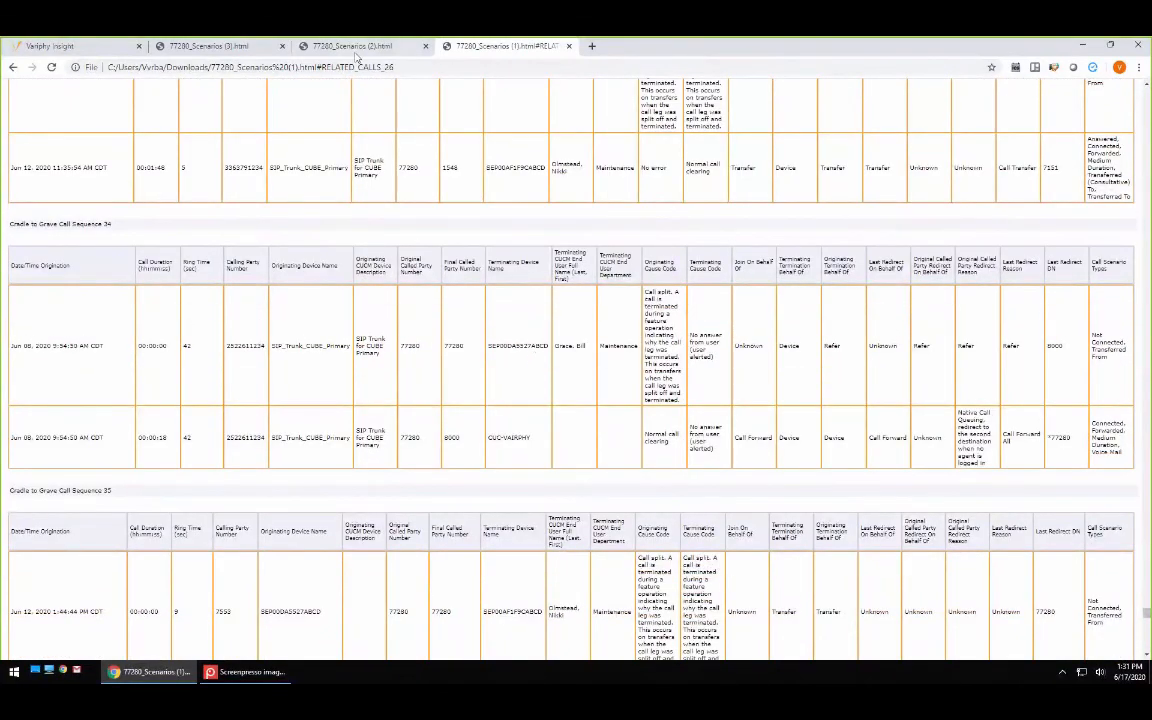
# - In the exported 77280_Scenarios (2).html report, examine the call legs and terminating devices of Call Sequences 191 and 192
pyautogui.click(322, 48)
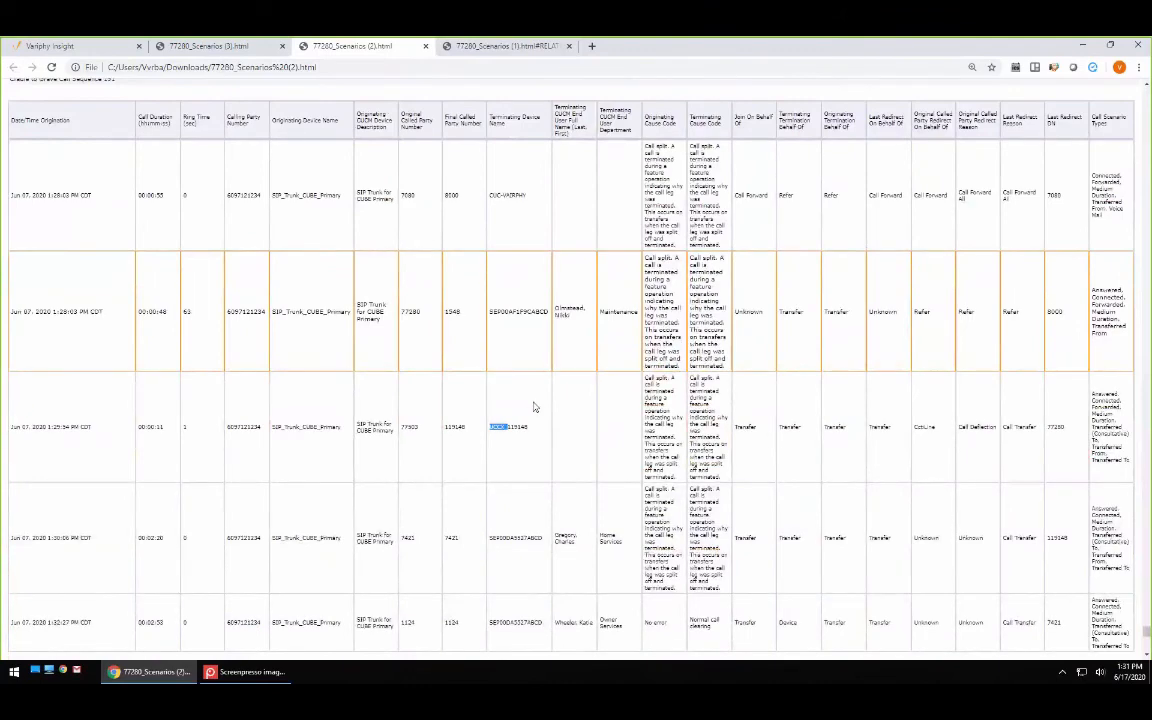
pyautogui.scroll(-1, 534, 406)
pyautogui.scroll(-5, 534, 406)
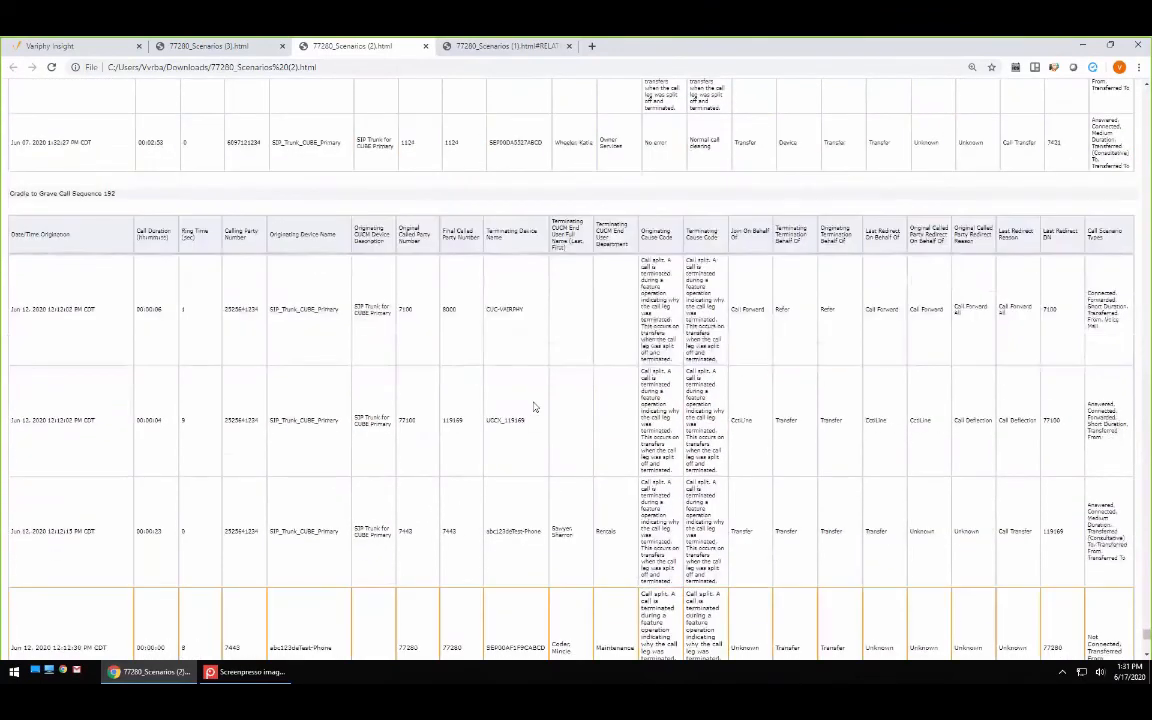
pyautogui.scroll(-1, 534, 406)
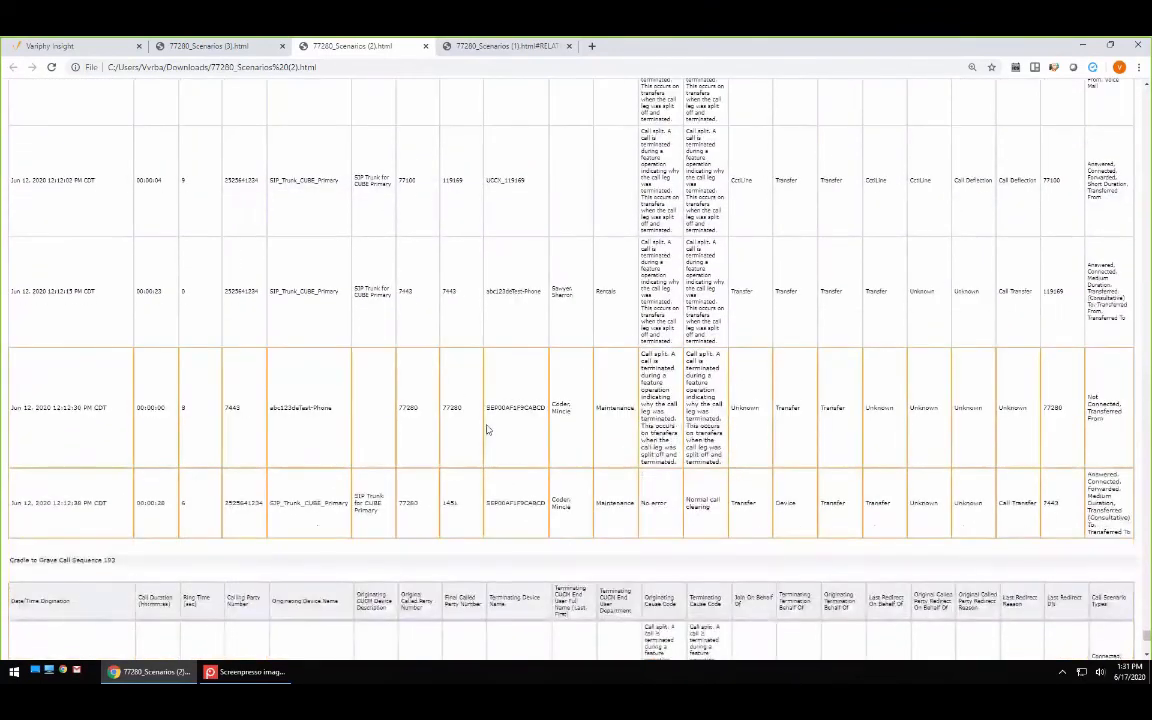
pyautogui.scroll(-1, 500, 428)
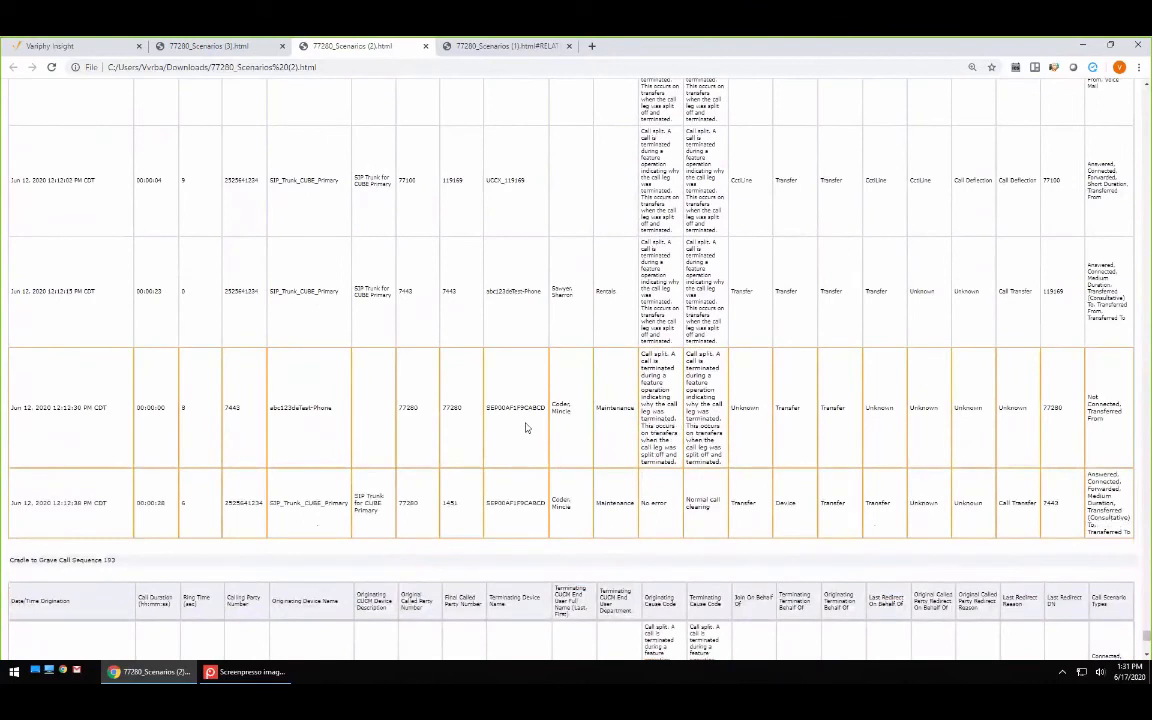
# - In Call Sequence 192, compare the two highlighted 77280 legs' original and final called party numbers, terminating device, end user and department
pyautogui.doubleClick(449, 292)
pyautogui.moveTo(377, 418); pyautogui.dragTo(631, 409)
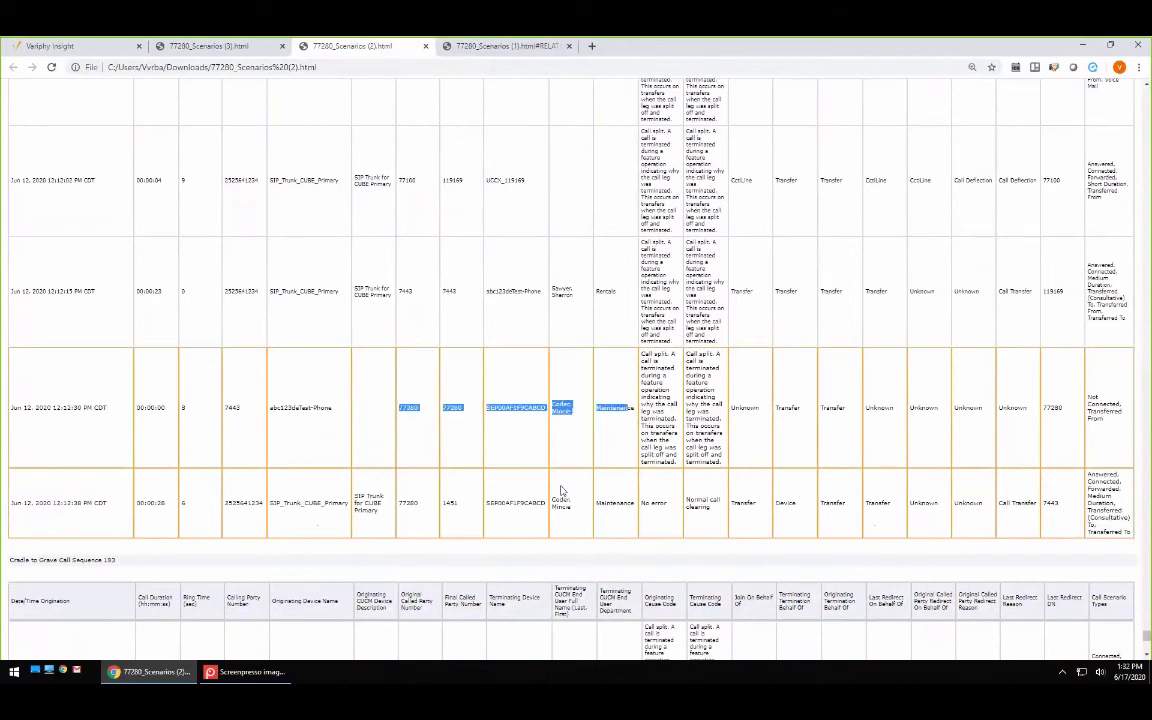
pyautogui.moveTo(575, 515); pyautogui.dragTo(549, 516)
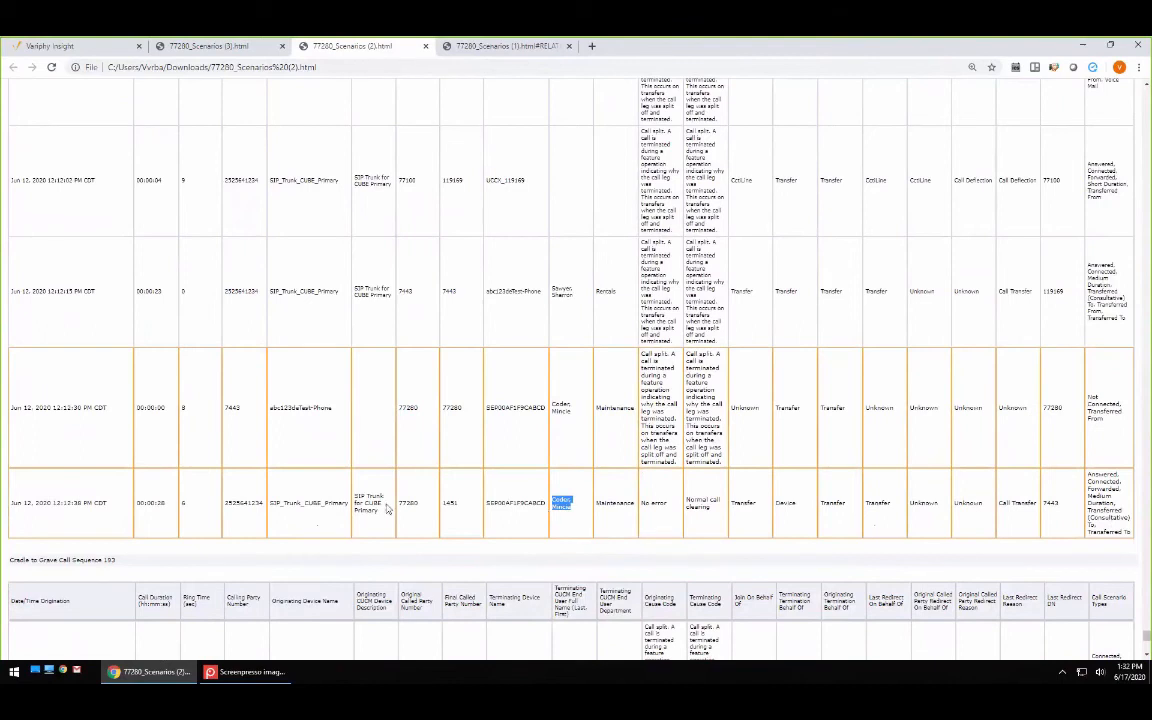
pyautogui.moveTo(399, 503); pyautogui.dragTo(466, 505)
pyautogui.moveTo(401, 408); pyautogui.dragTo(474, 411)
pyautogui.scroll(1, 716, 370)
pyautogui.scroll(-5, 716, 370)
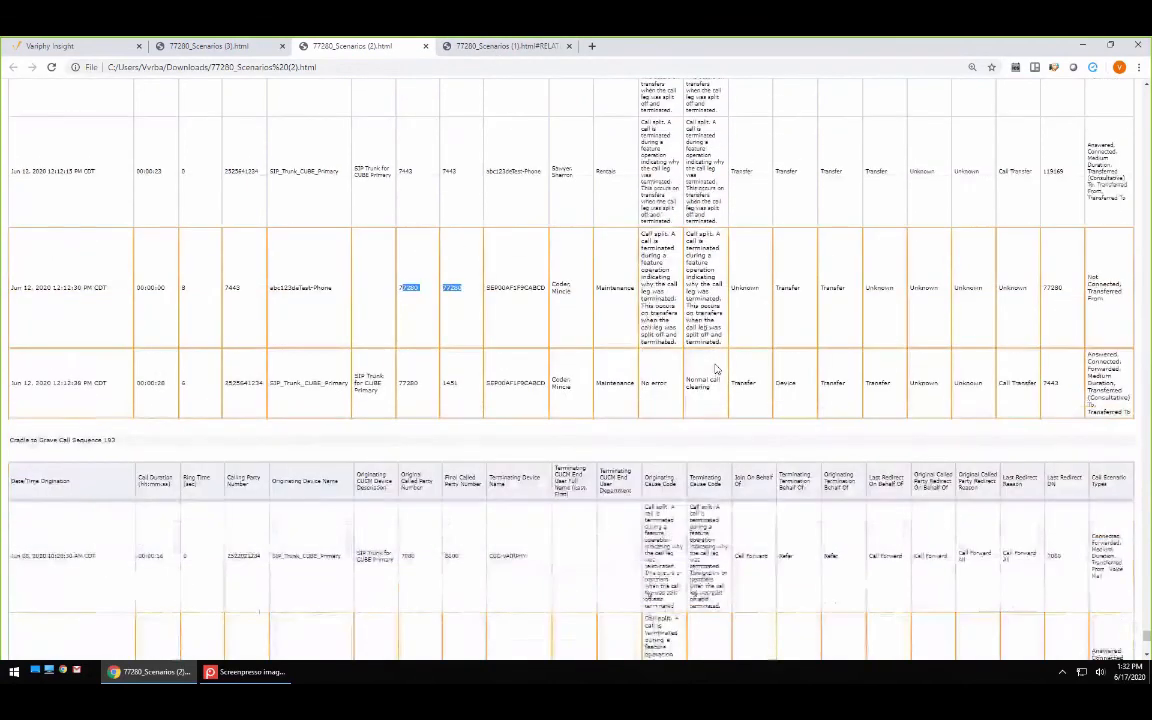
pyautogui.scroll(4, 983, 436)
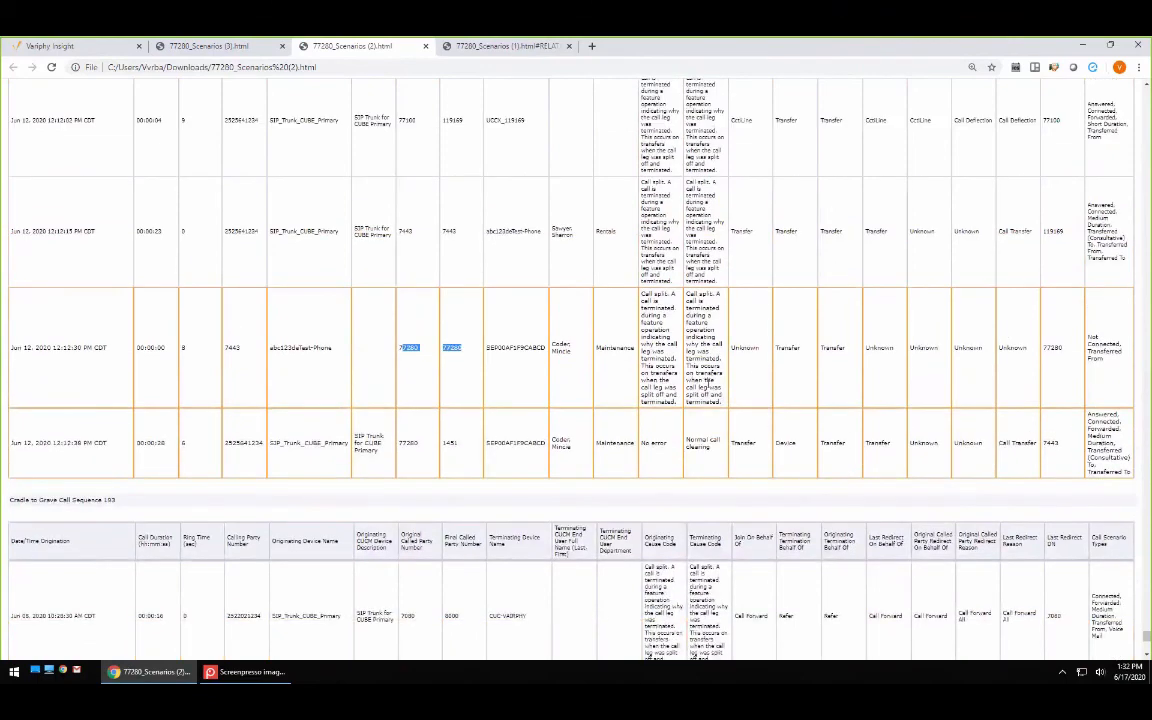
pyautogui.scroll(1, 668, 393)
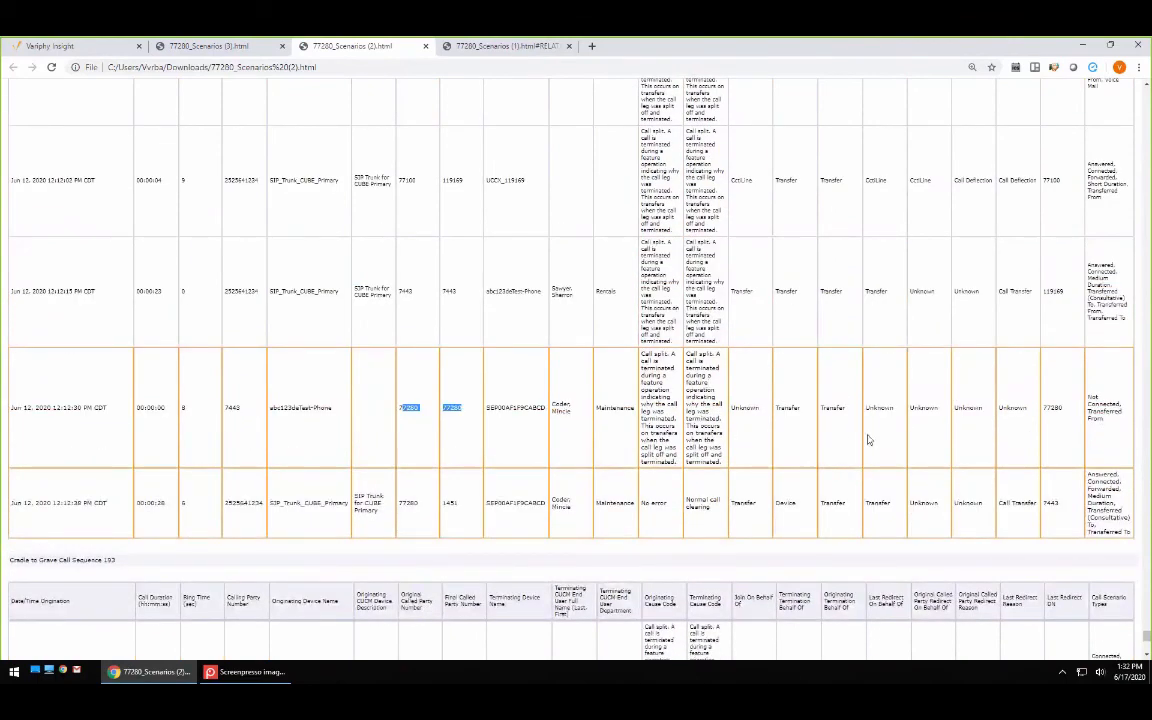
pyautogui.scroll(1, 868, 440)
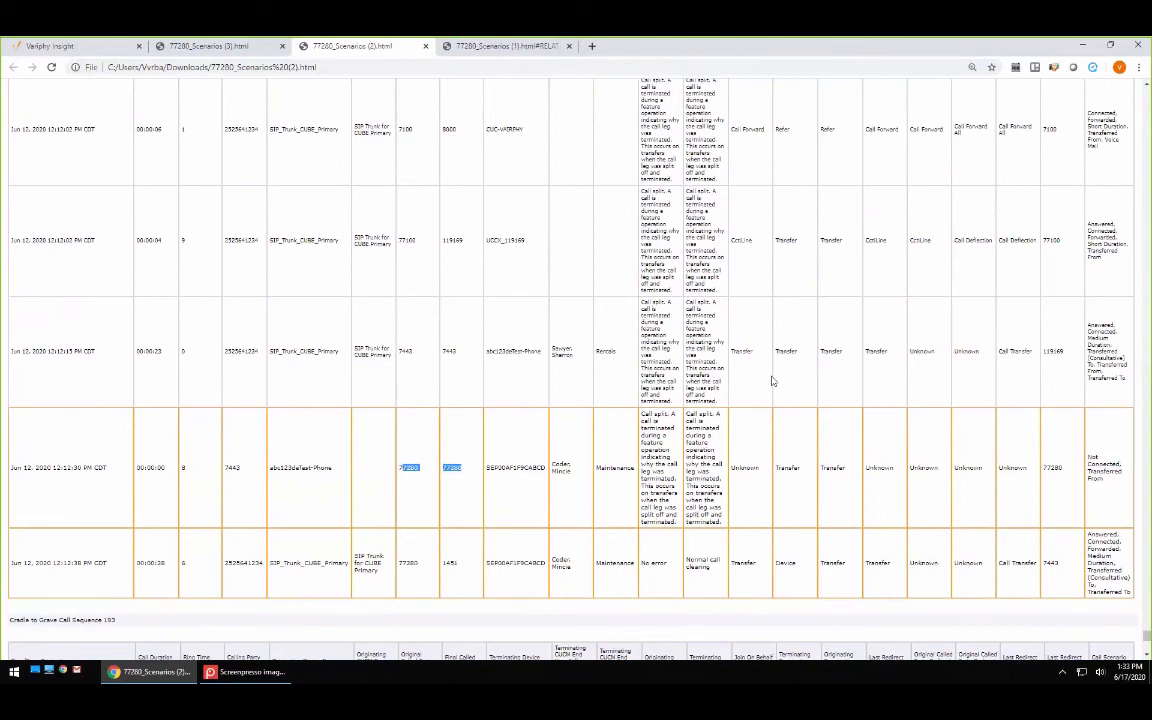
# - Examine the terminating end user departments of the transfer legs in Call Sequences 192 and 191
pyautogui.doubleClick(597, 477)
pyautogui.scroll(1, 626, 520)
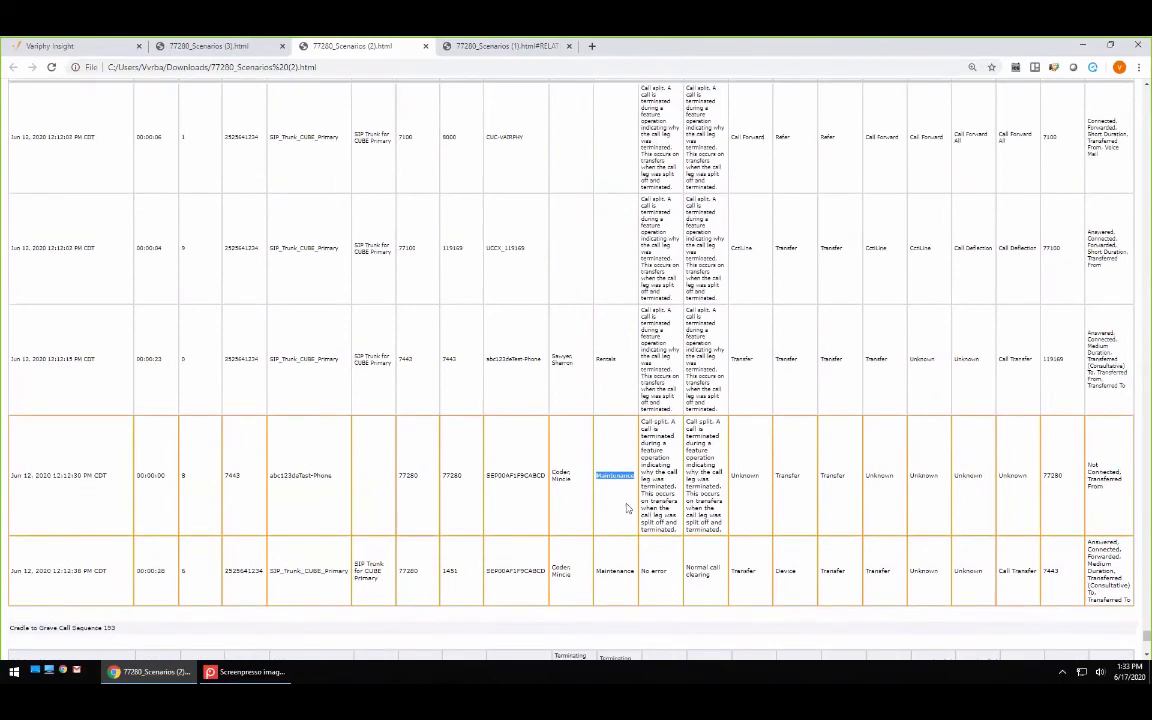
pyautogui.scroll(10, 627, 509)
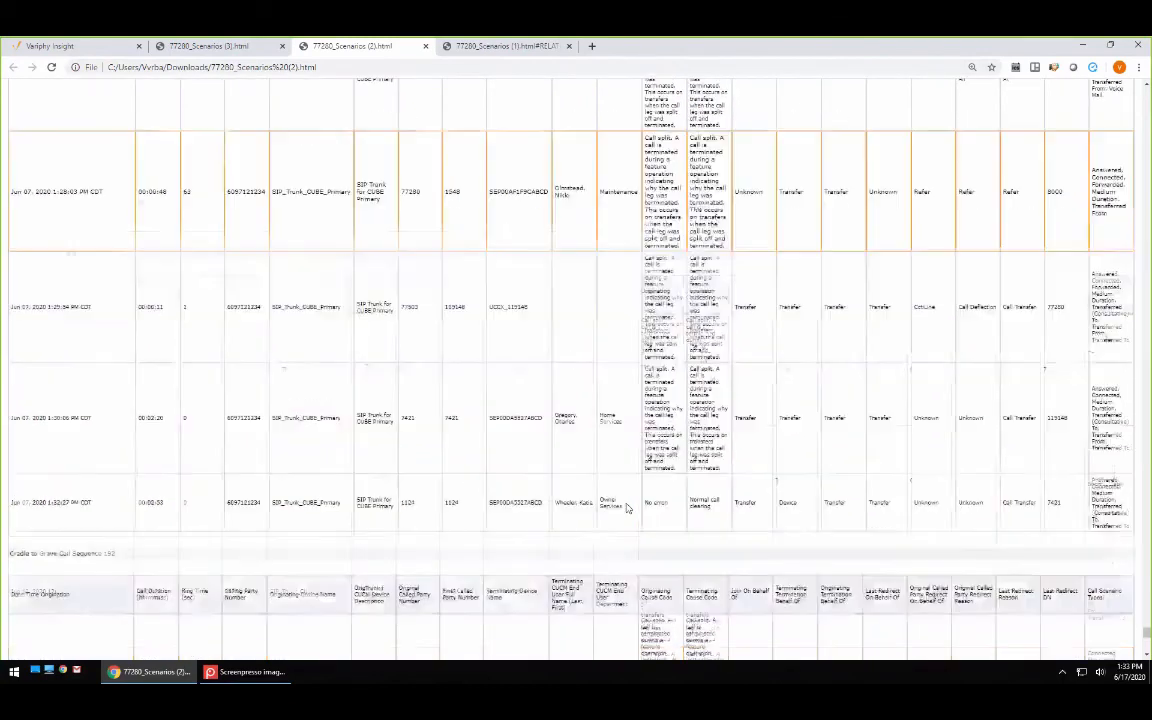
pyautogui.tripleClick(624, 425)
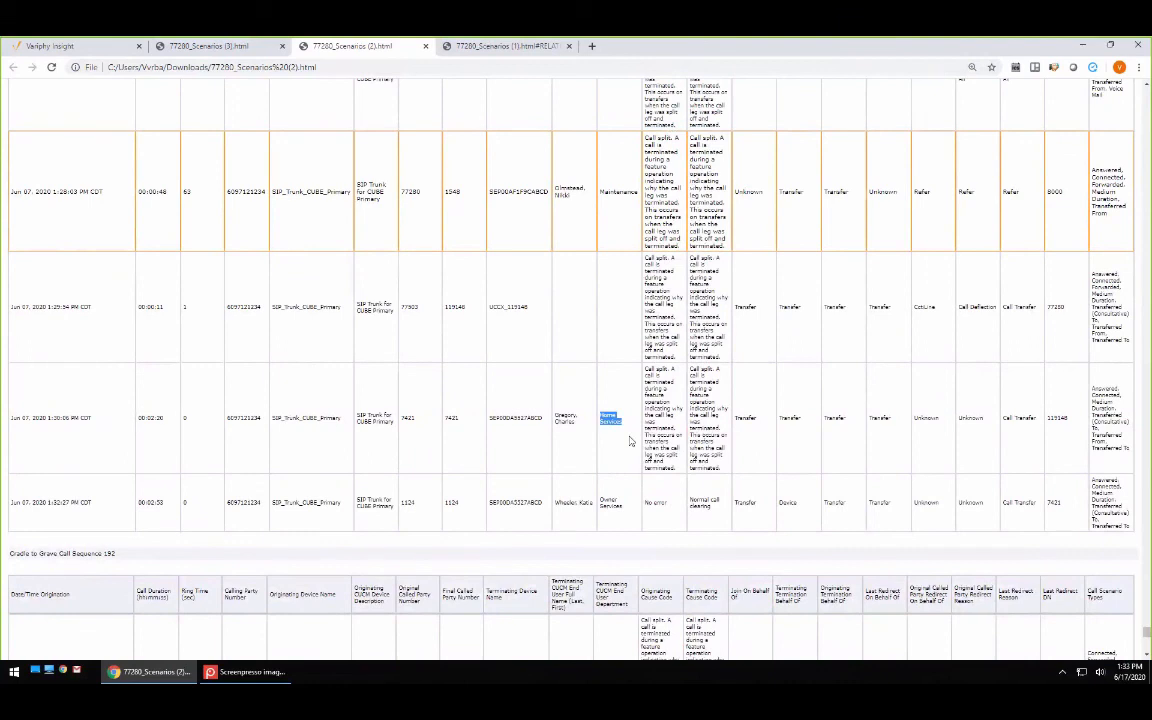